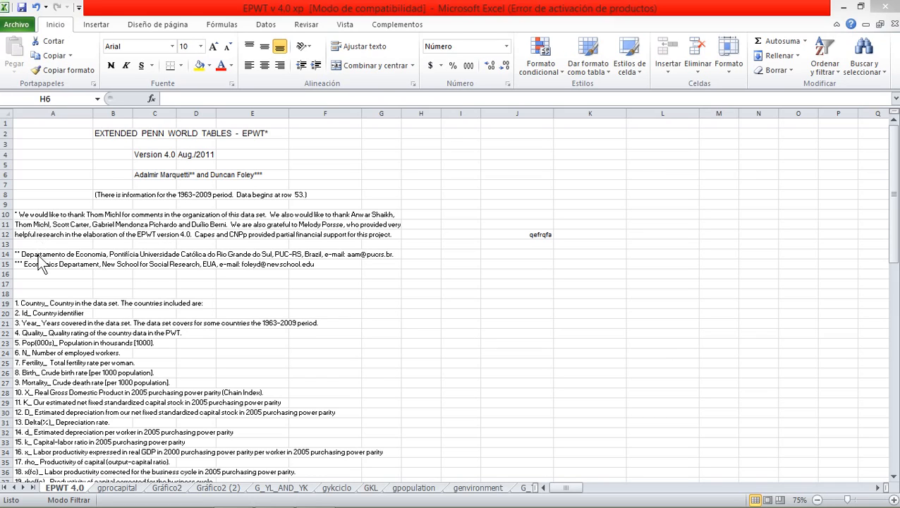
# Clear the stray text from cell J12 and set the EPWT 4.0 sheet's zoom to 100%
pyautogui.click(21, 304)
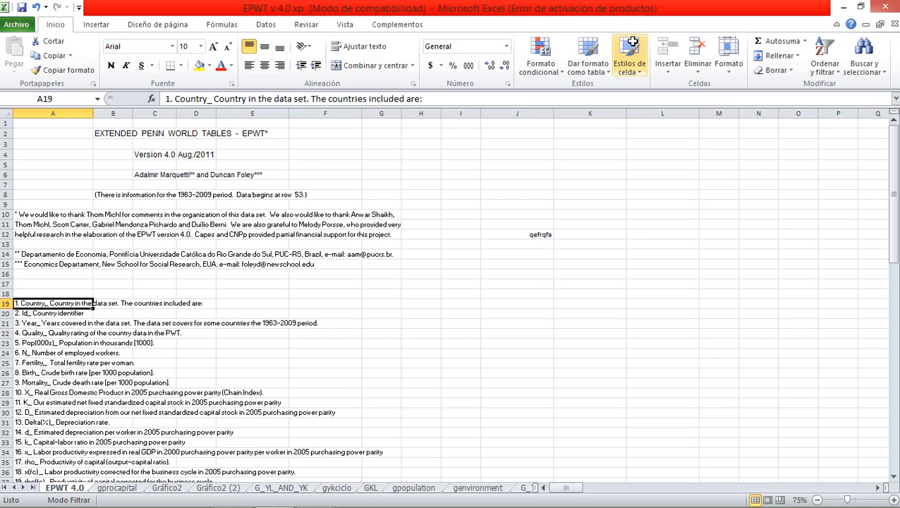
pyautogui.click(527, 234)
pyautogui.press('Delete')
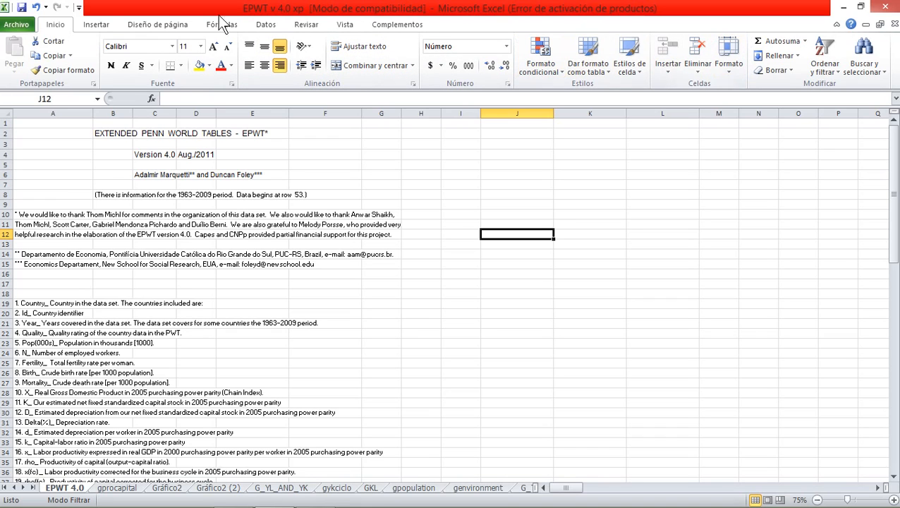
pyautogui.click(344, 26)
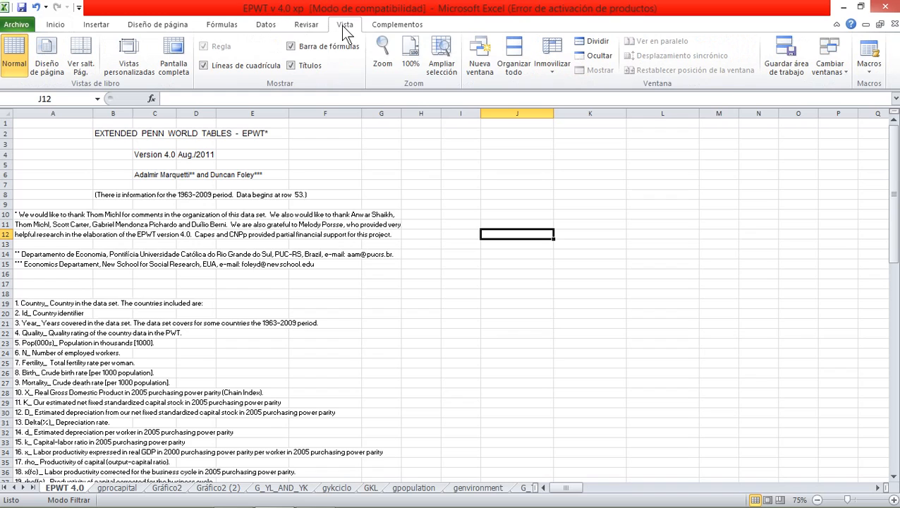
pyautogui.click(412, 67)
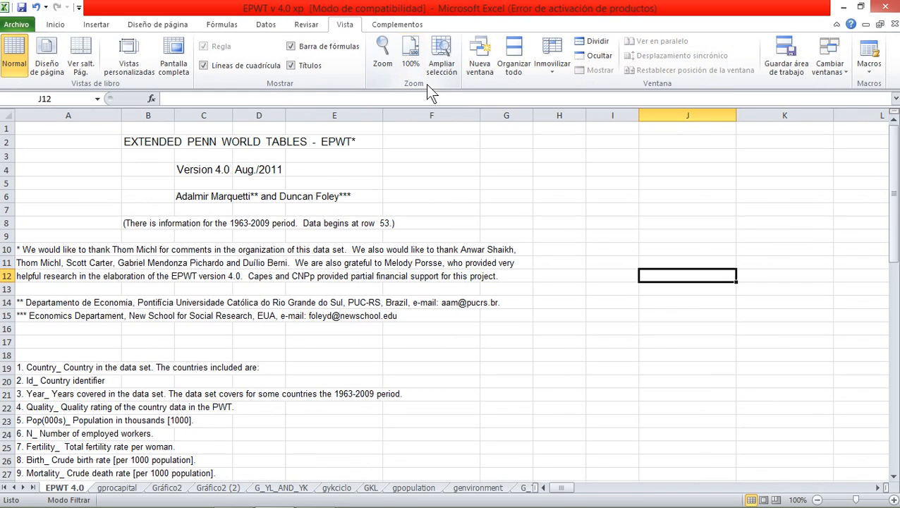
# Examine variable definitions 1 to 9 in cells A19 to A27, from the country identifiers through population, workers and mortality
pyautogui.scroll(-2, 315, 264)
pyautogui.scroll(-3, 316, 264)
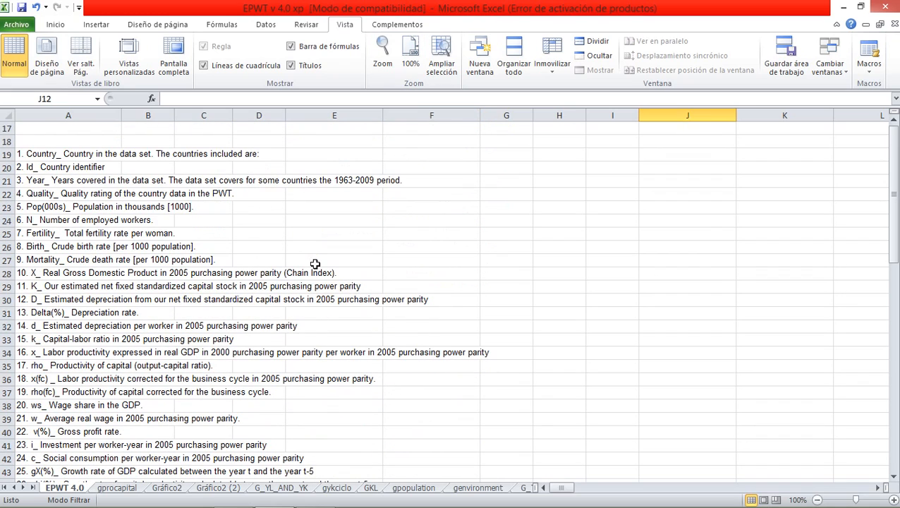
pyautogui.click(61, 152)
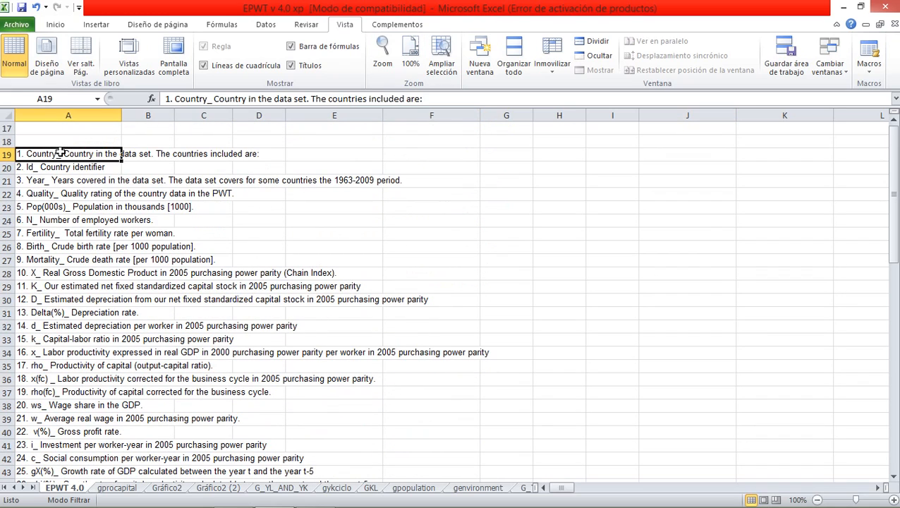
pyautogui.click(168, 193)
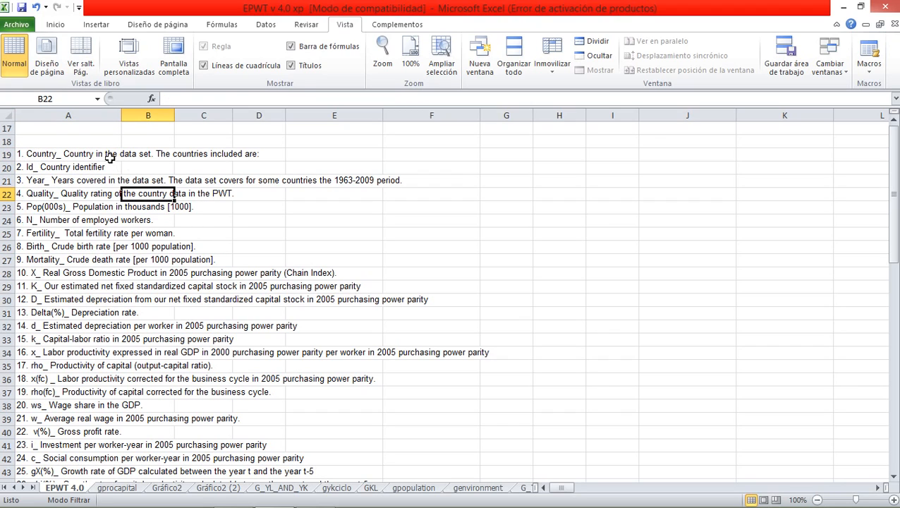
pyautogui.moveTo(109, 156)
pyautogui.mouseDown()
pyautogui.moveTo(105, 150)
pyautogui.moveTo(109, 167)
pyautogui.mouseUp()
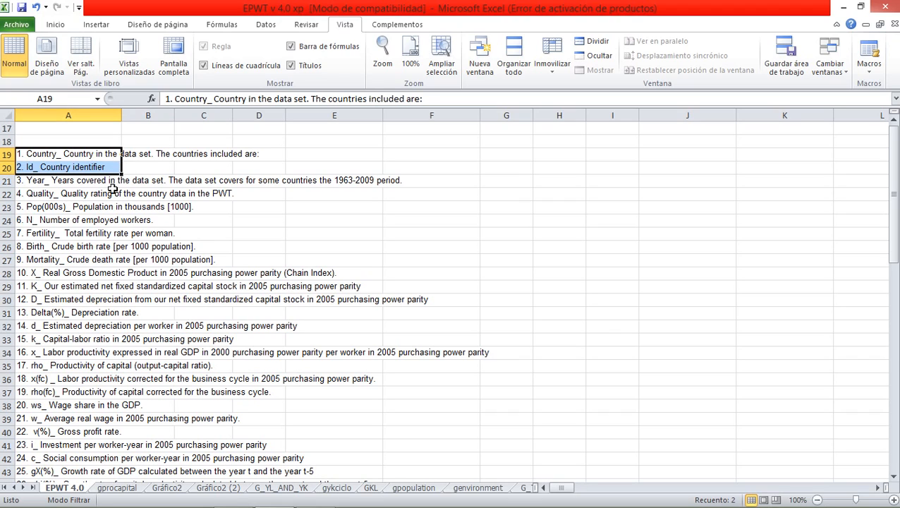
pyautogui.click(109, 191)
pyautogui.click(110, 180)
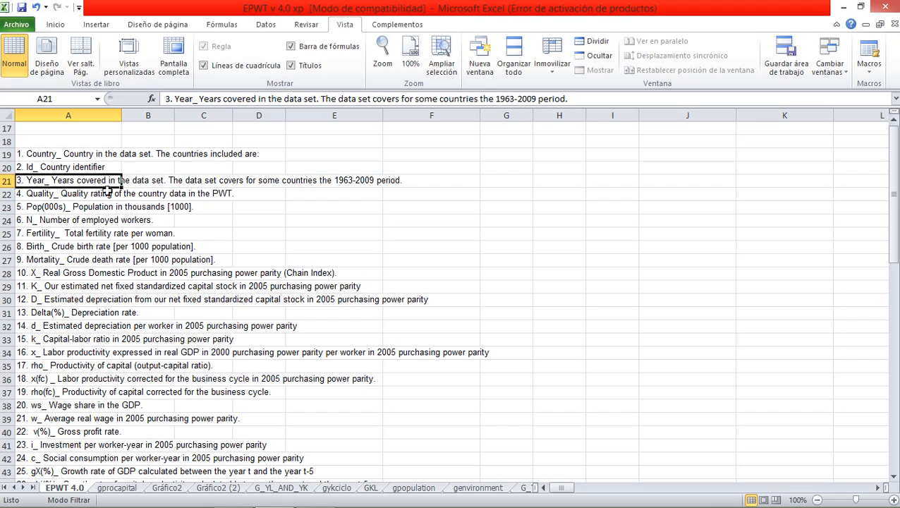
pyautogui.click(106, 191)
pyautogui.click(107, 206)
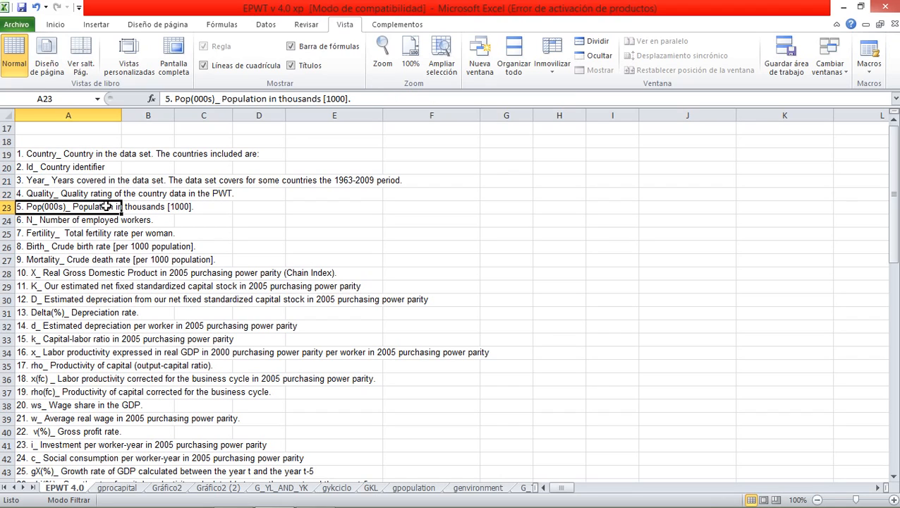
pyautogui.press('Down')
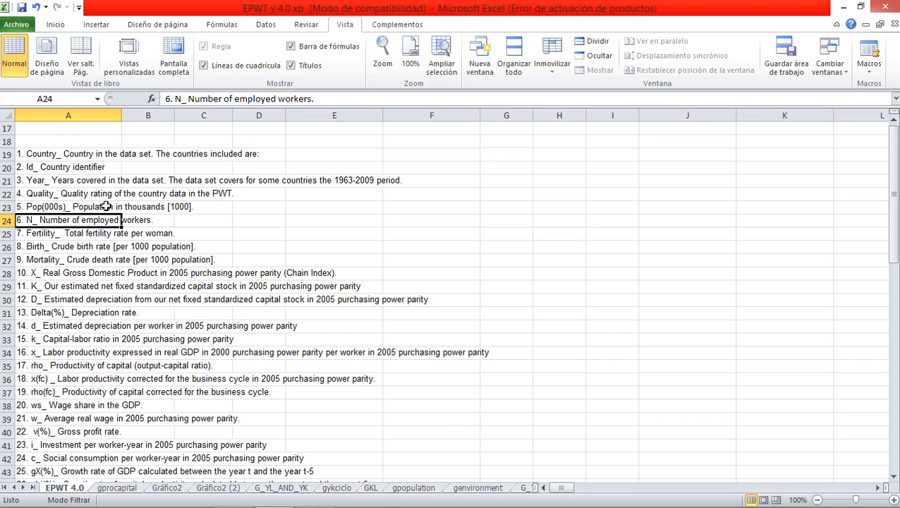
pyautogui.press('Down')
pyautogui.press('Down')
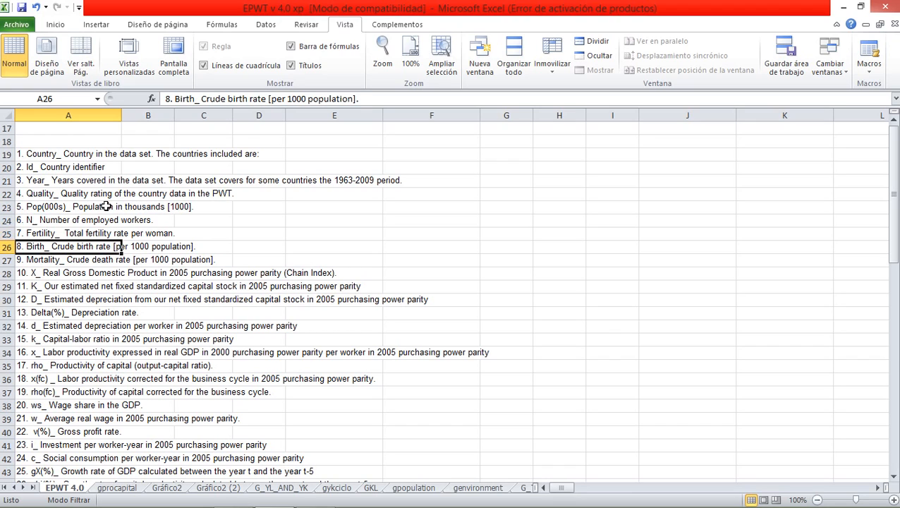
pyautogui.press('Down')
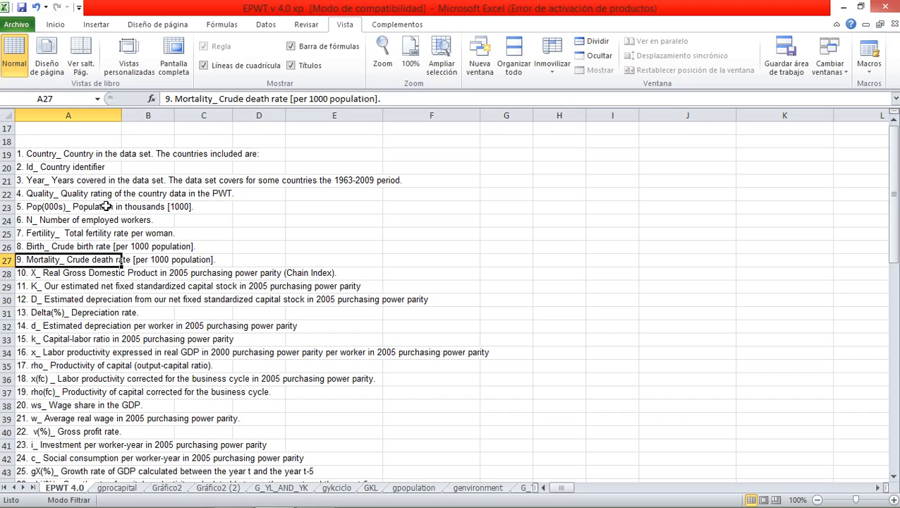
# Examine definitions 10 to 15 in cells A28 to A33, covering real GDP, capital stock, depreciation and the capital-labor ratio
pyautogui.press('Down')
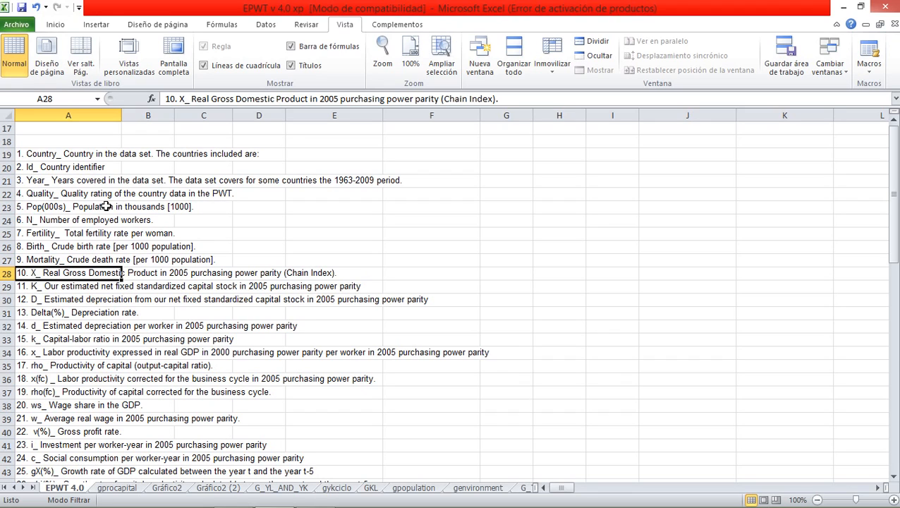
pyautogui.press('Down')
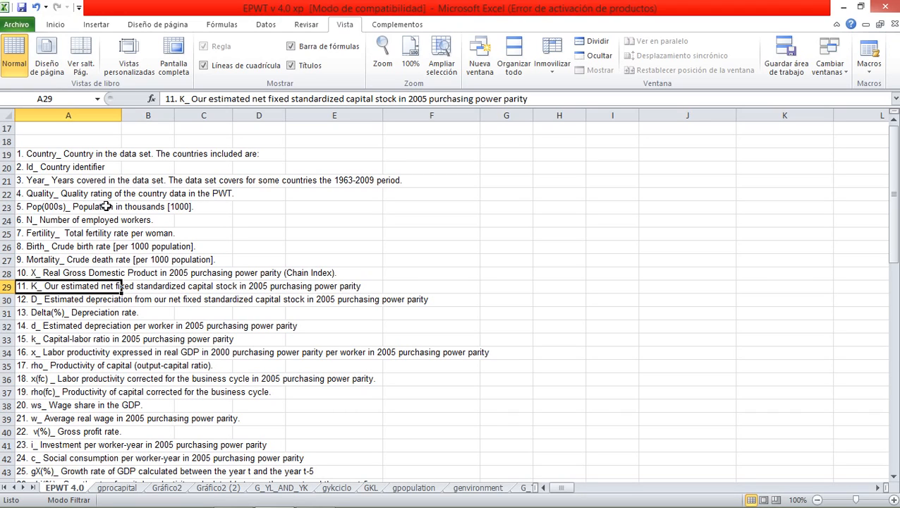
pyautogui.press('Down')
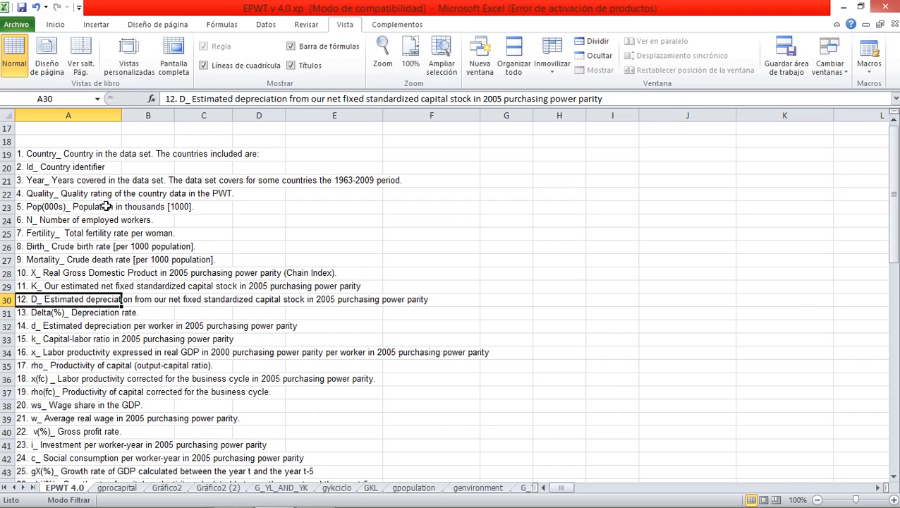
pyautogui.press('Down')
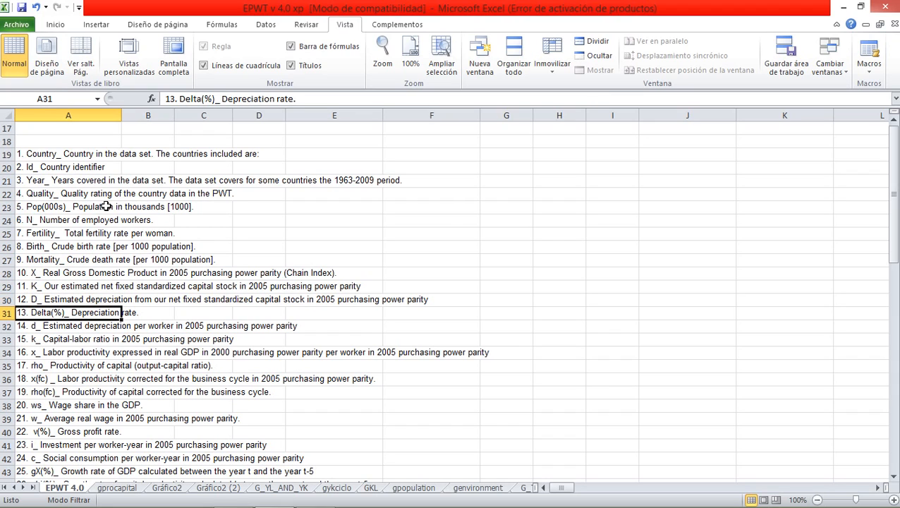
pyautogui.press('Down')
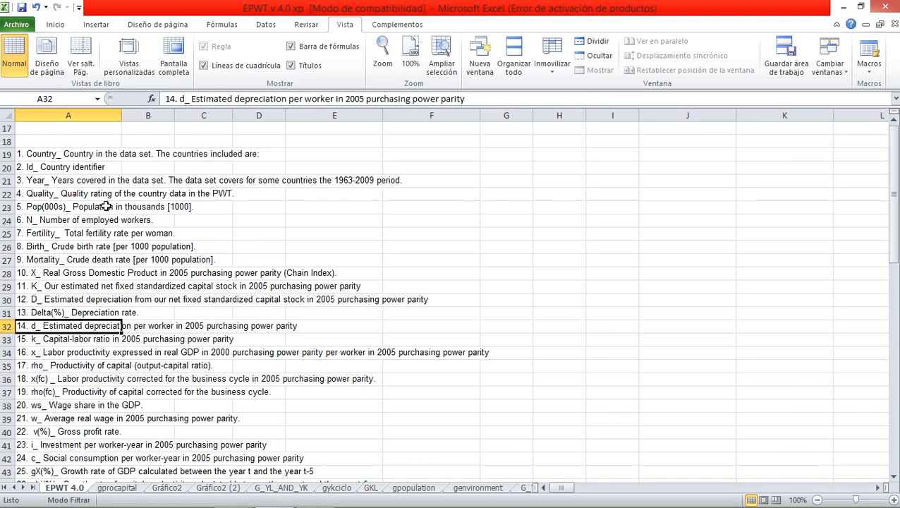
pyautogui.press('Down')
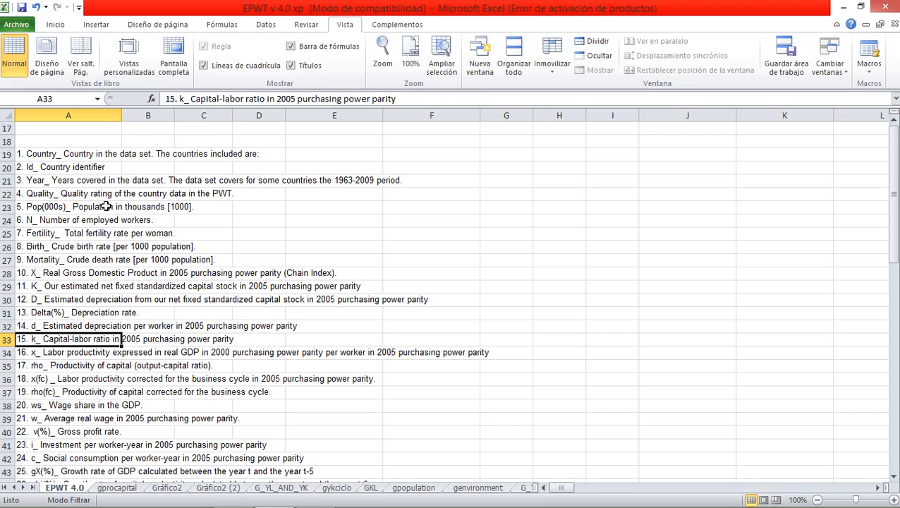
# Examine definitions 16 to 23 in cells A34 to A41, covering productivity, wages, gross profit rate and investment per worker
pyautogui.press('Down')
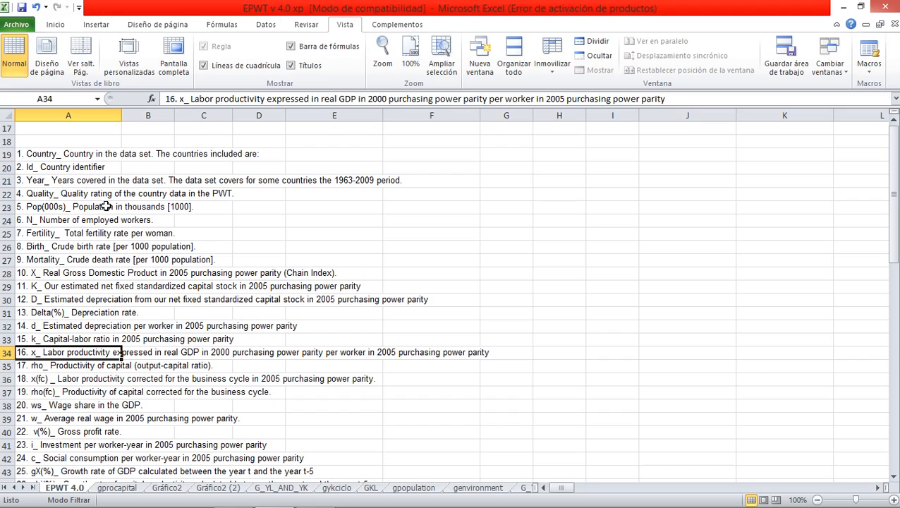
pyautogui.press('Down')
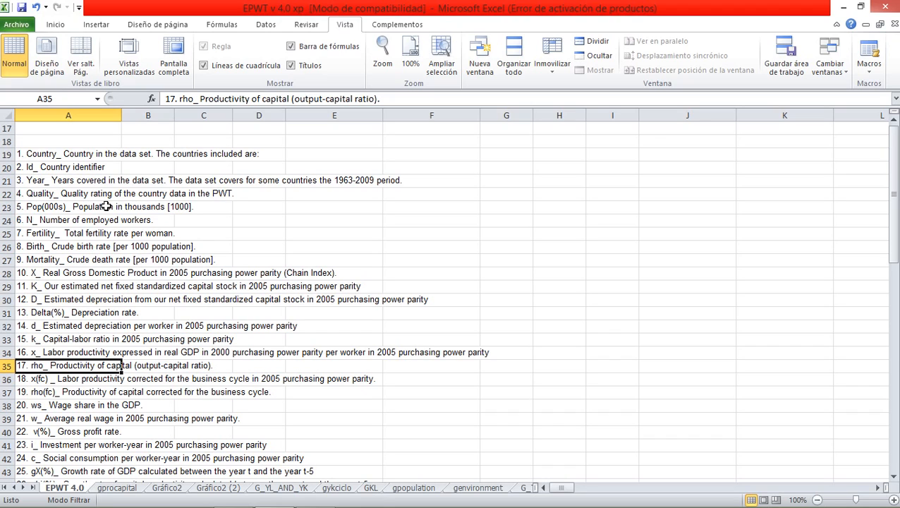
pyautogui.press('Down')
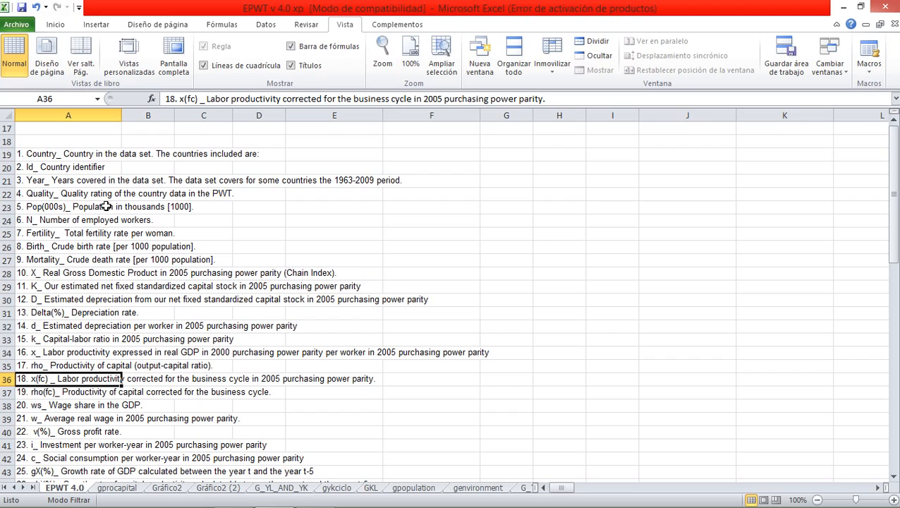
pyautogui.press('Down')
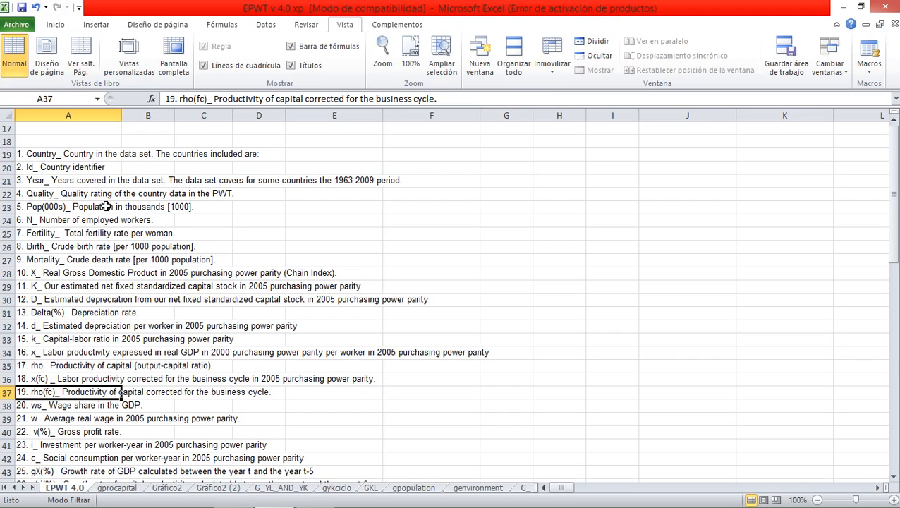
pyautogui.press('Down')
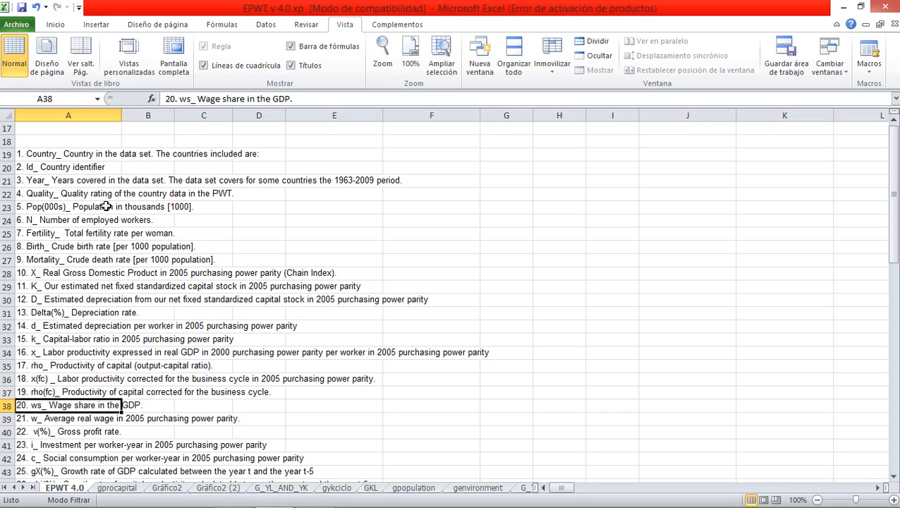
pyautogui.press('Down')
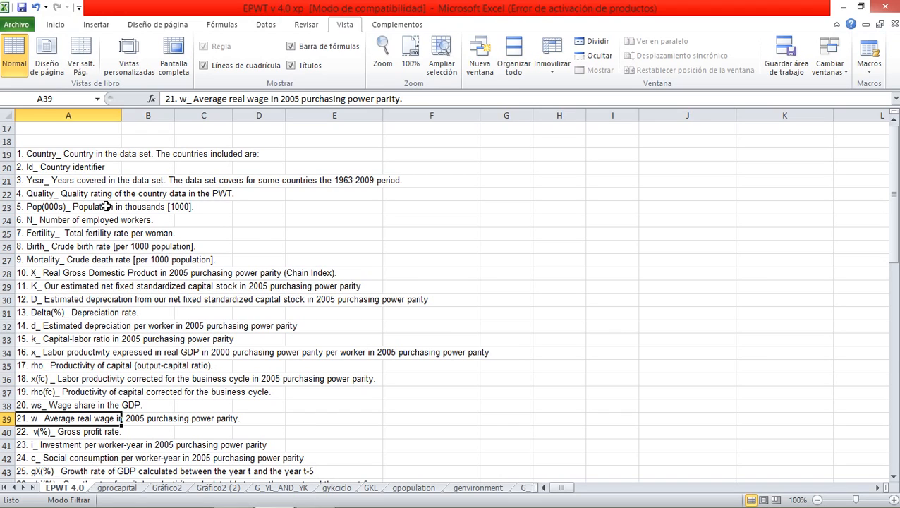
pyautogui.press('Down')
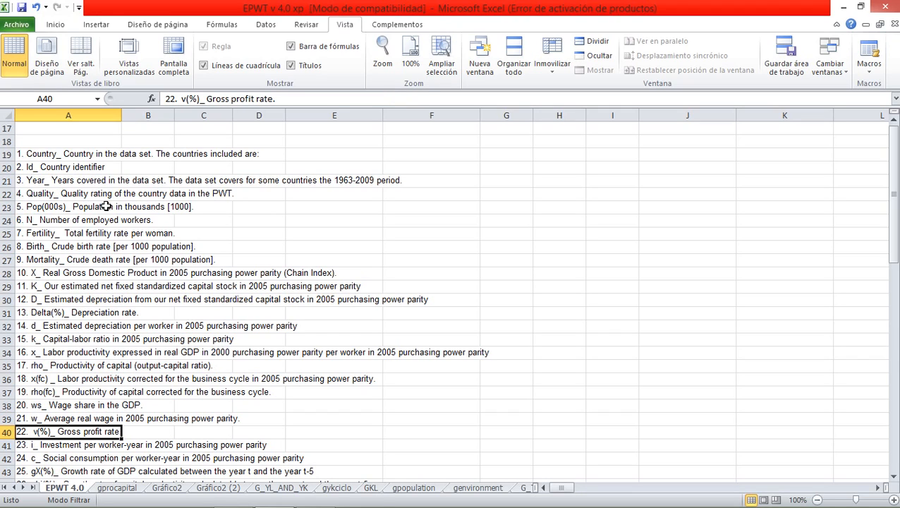
pyautogui.press('Down')
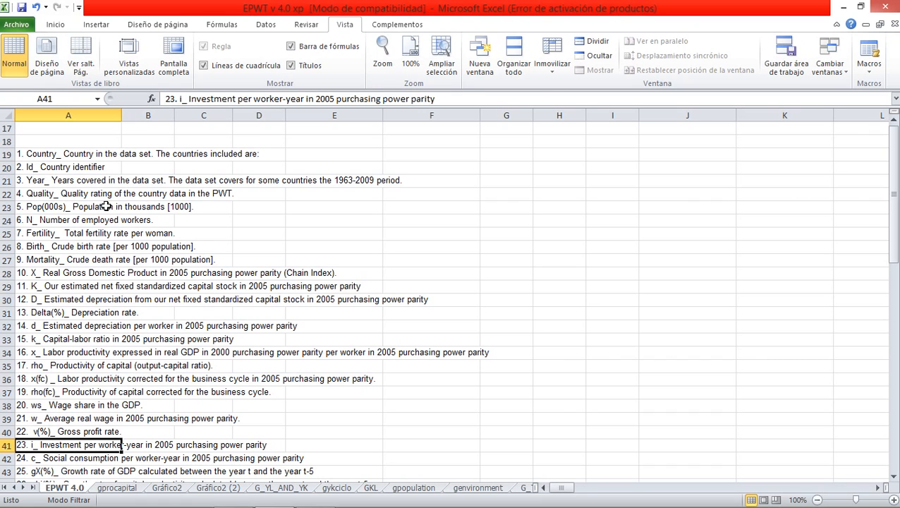
# Examine definitions 24 to 29 in cells A42 to A47, covering social consumption, growth rates and CO2 emissions
pyautogui.press('Down')
pyautogui.press('Down')
pyautogui.press('Down')
pyautogui.press('Down')
pyautogui.press('Down')
pyautogui.press('Down')
pyautogui.press('Down')
pyautogui.press('Down')
pyautogui.press('Down')
pyautogui.press('Down')
pyautogui.press('Down')
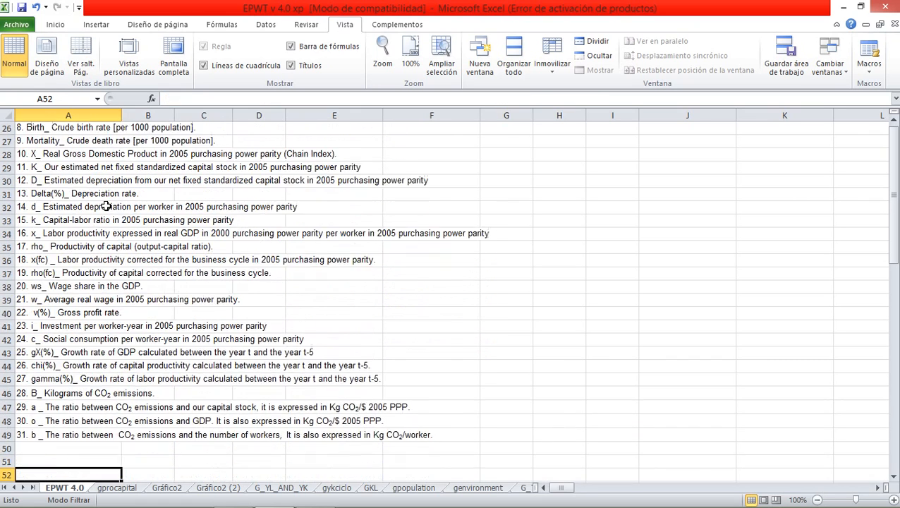
pyautogui.press('Down')
pyautogui.press('Down')
pyautogui.press('Up')
pyautogui.press('Up')
pyautogui.press('Up')
pyautogui.press('Up')
pyautogui.press('Up')
pyautogui.press('Up')
pyautogui.press('Up')
pyautogui.press('Up')
pyautogui.press('Up')
pyautogui.press('Up')
pyautogui.press('Up')
pyautogui.press('Up')
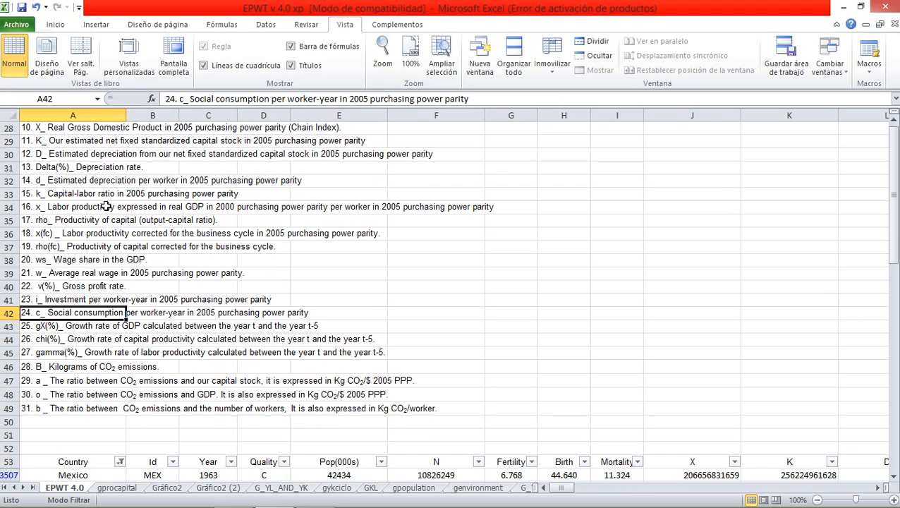
pyautogui.press('Down')
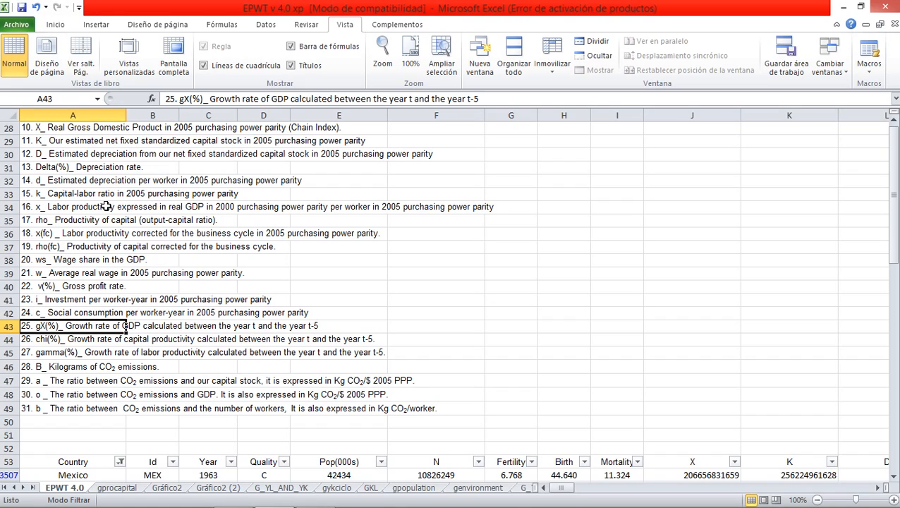
pyautogui.press('Down')
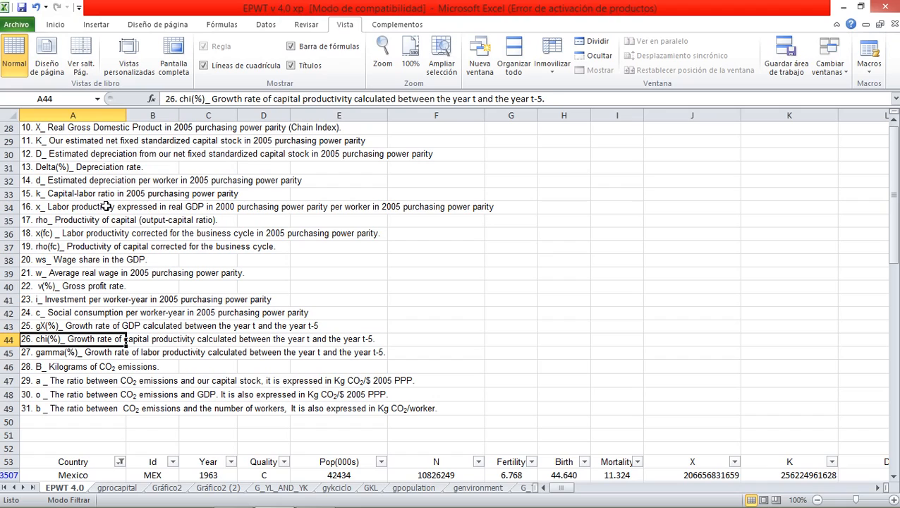
pyautogui.press('Down')
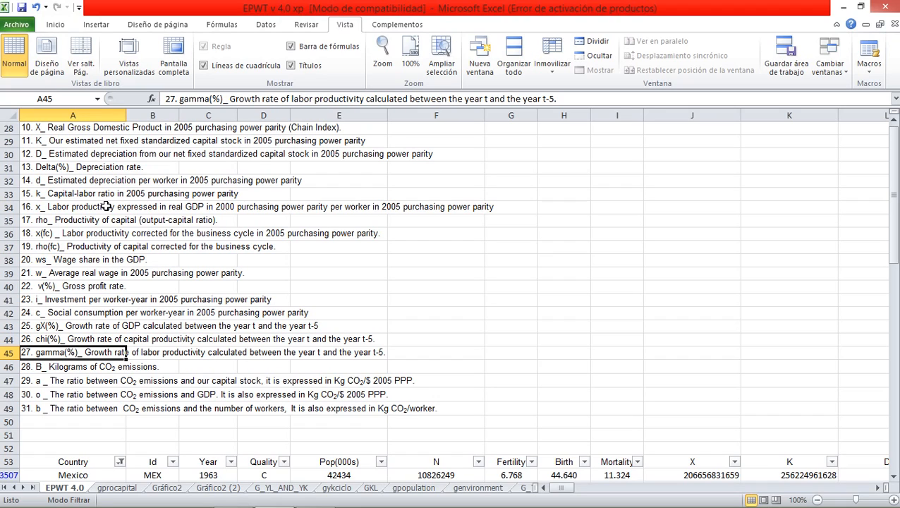
pyautogui.press('Down')
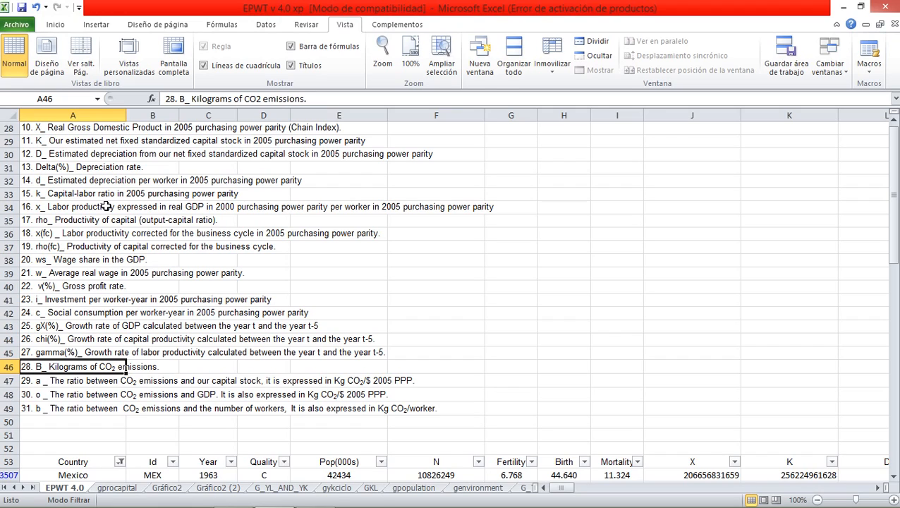
pyautogui.press('Down')
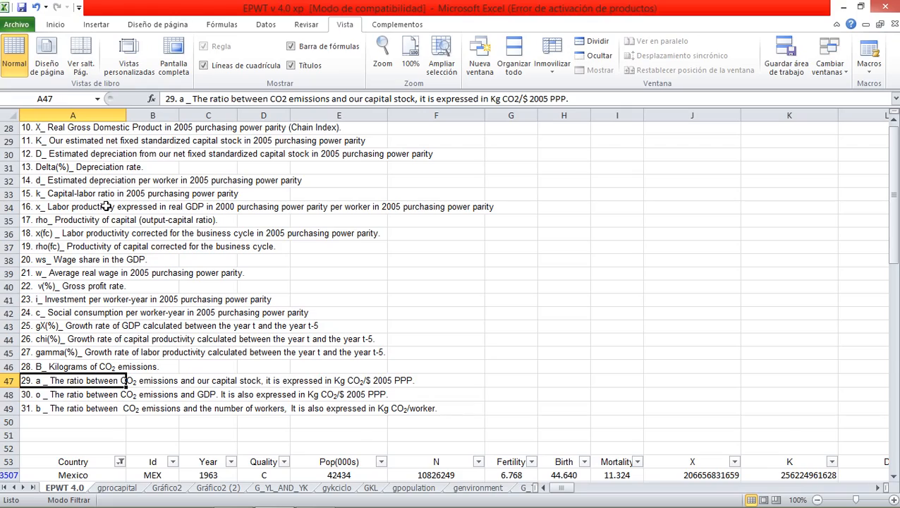
# Go through the filtered Mexico records below the row 53 headers, from 1963 down to the 1977 entry
pyautogui.press('Down')
pyautogui.press('Down')
pyautogui.press('Down')
pyautogui.press('Down')
pyautogui.press('Down')
pyautogui.press('Down')
pyautogui.press('Down')
pyautogui.press('Down')
pyautogui.press('Down')
pyautogui.press('Down')
pyautogui.press('Down')
pyautogui.press('Down')
pyautogui.press('Down')
pyautogui.press('Down')
pyautogui.press('Down')
pyautogui.press('Down')
pyautogui.press('Down')
pyautogui.press('Down')
pyautogui.press('Down')
pyautogui.press('Down')
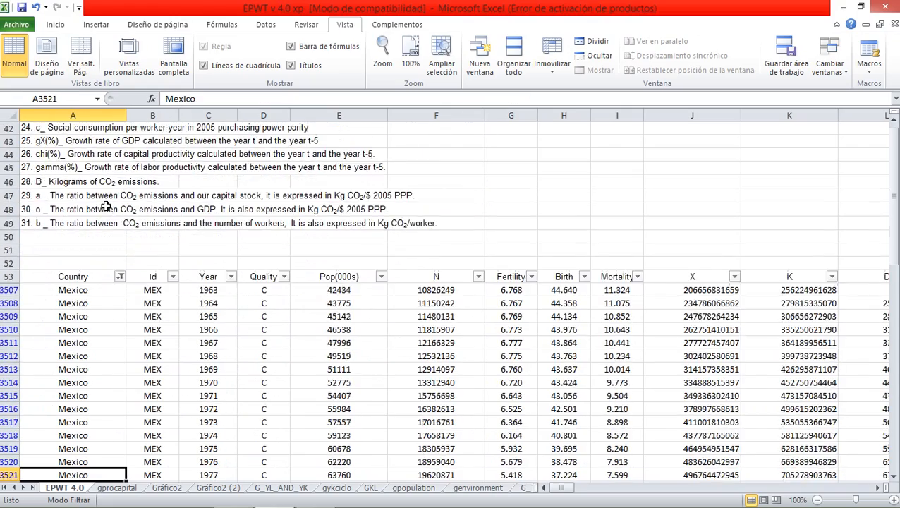
# Select the row 53 headers with all filtered Mexico records down to 2009, across columns A to AE
pyautogui.press('Down')
pyautogui.press('Down')
pyautogui.press('Down')
pyautogui.press('Down')
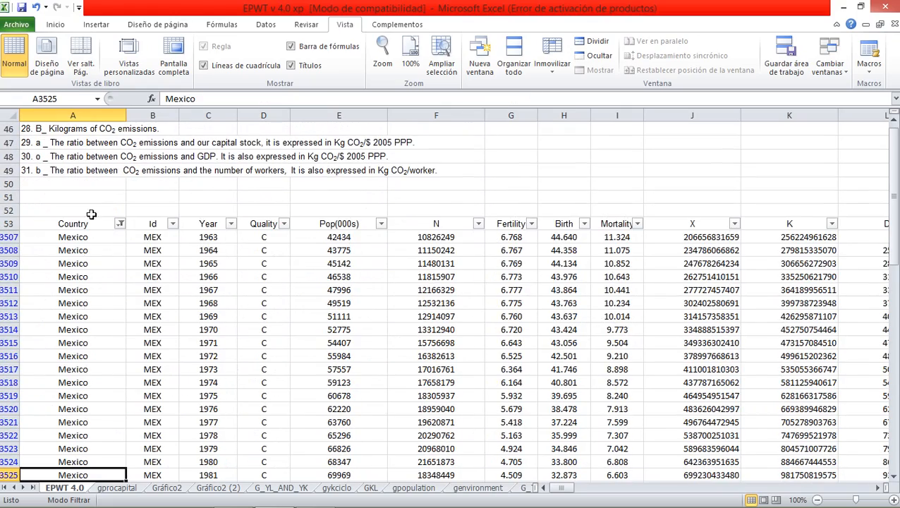
pyautogui.click(84, 223)
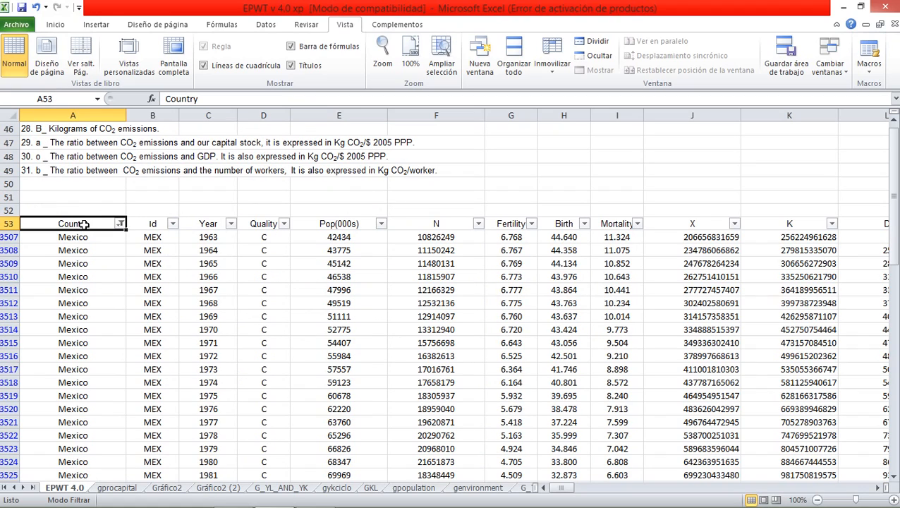
pyautogui.hotkey('shift', 'Down')
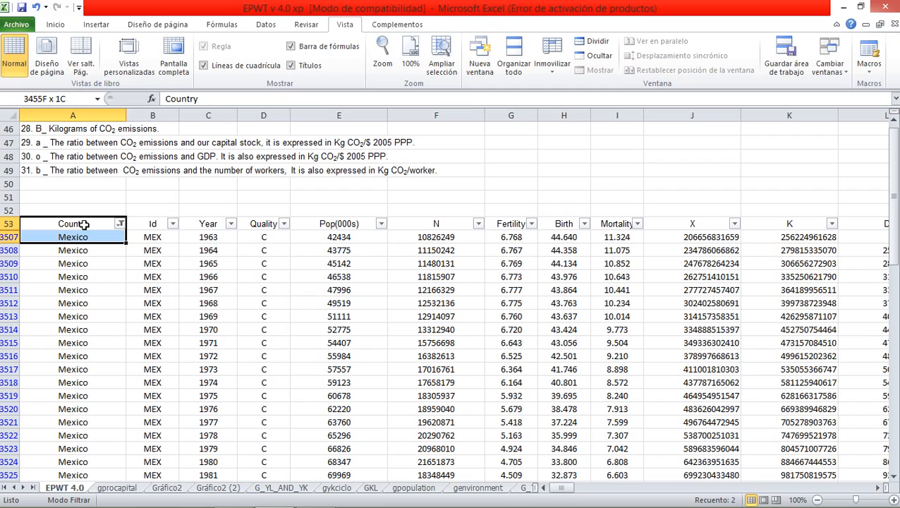
pyautogui.hotkey('shift', 'Down')
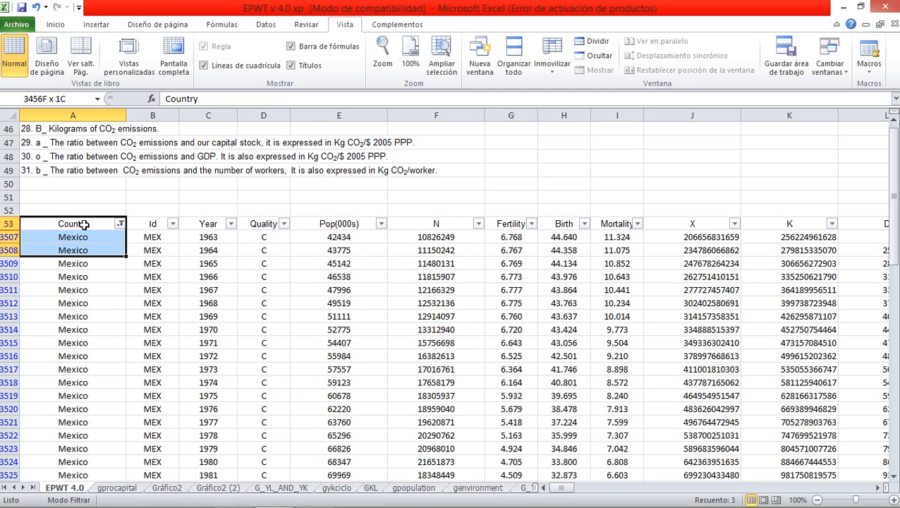
pyautogui.hotkey('ctrl', 'shift', 'Down')
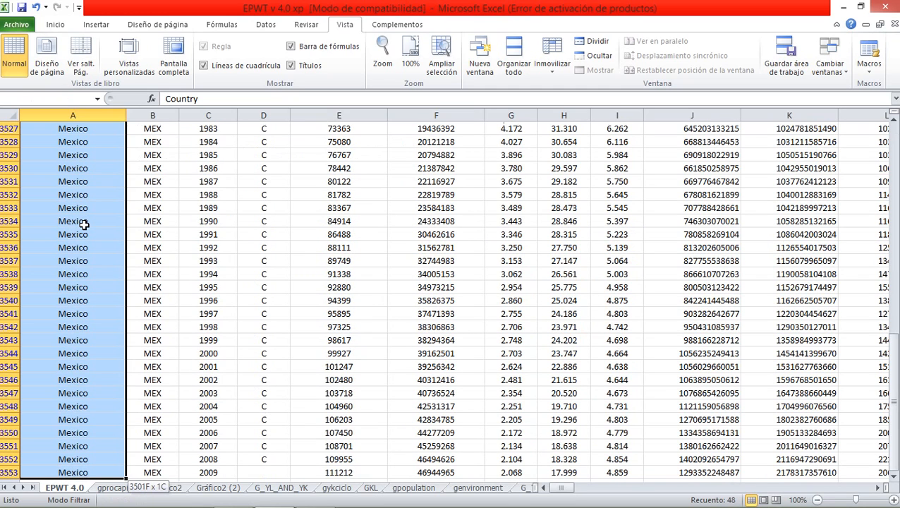
pyautogui.hotkey('shift', 'Right')
pyautogui.hotkey('shift', 'Right')
pyautogui.hotkey('shift', 'Right')
pyautogui.hotkey('shift', 'Right')
pyautogui.hotkey('shift', 'Right')
pyautogui.hotkey('shift', 'Right')
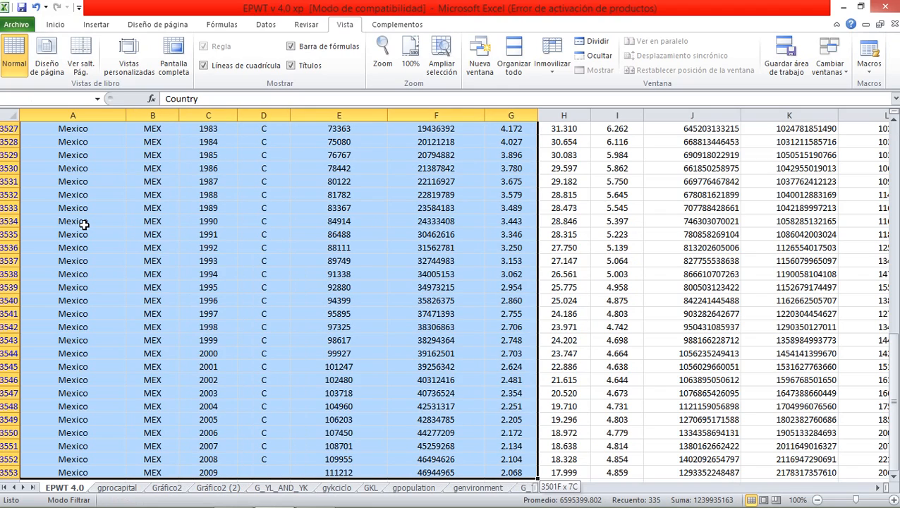
pyautogui.hotkey('ctrl', 'shift', 'Right')
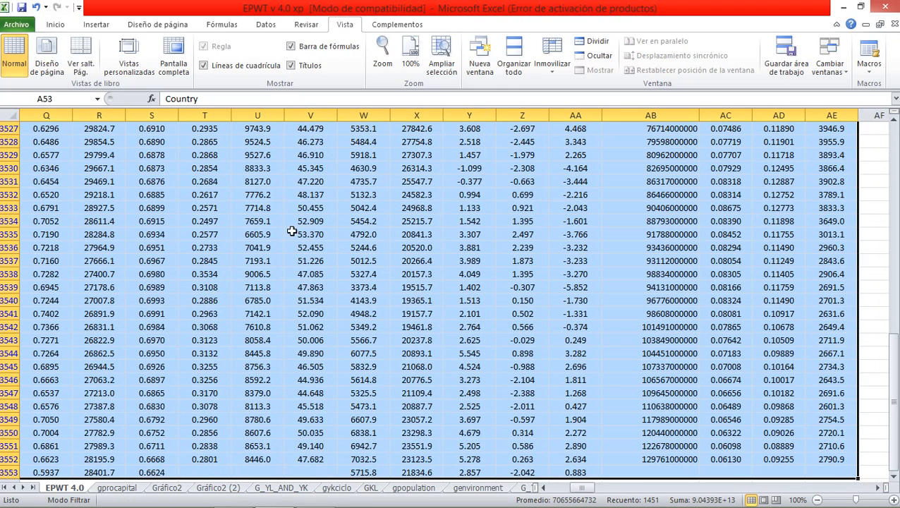
# Remove the Mexico filter from the table and turn filtering back on for the row 53 headers
pyautogui.moveTo(892, 366); pyautogui.dragTo(896, 146)
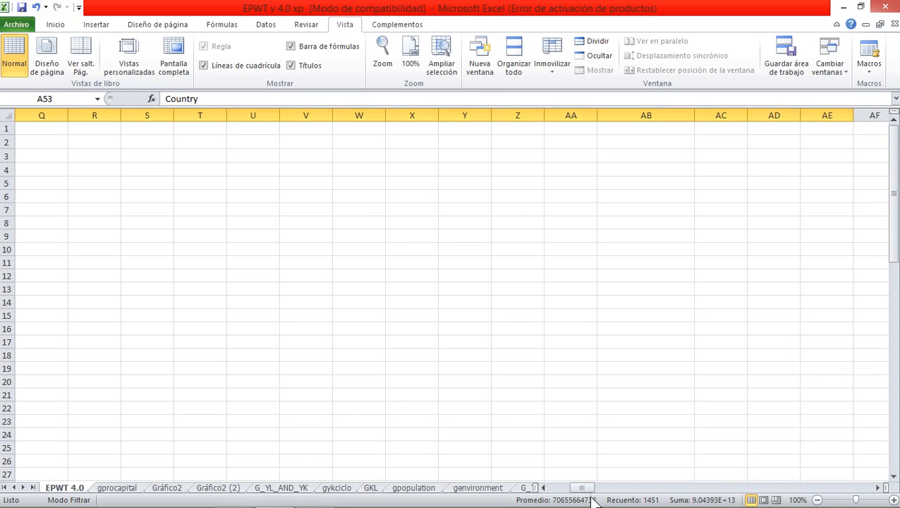
pyautogui.moveTo(587, 486); pyautogui.dragTo(566, 486)
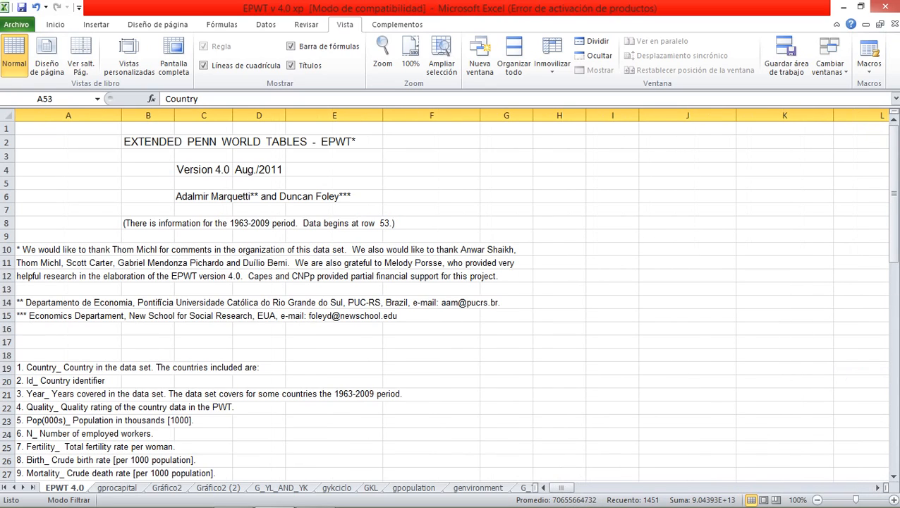
pyautogui.moveTo(897, 204); pyautogui.dragTo(893, 224)
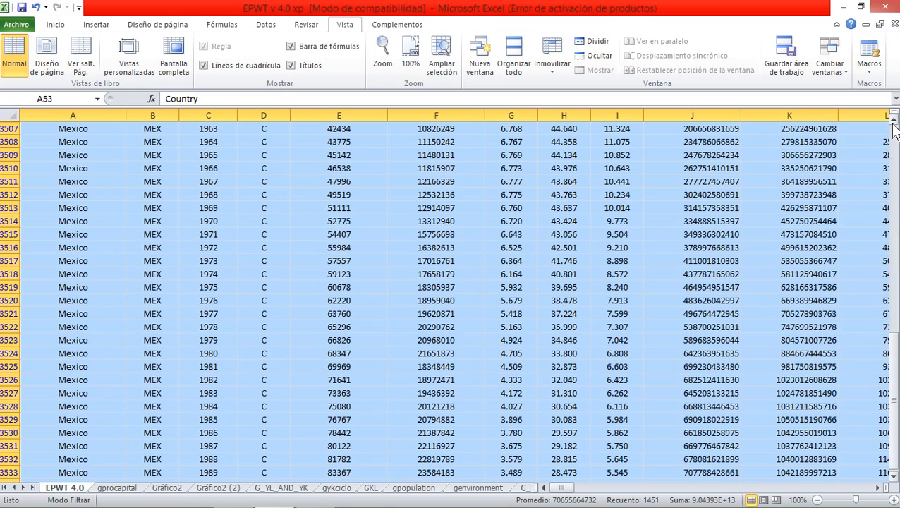
pyautogui.scroll(5, 893, 125)
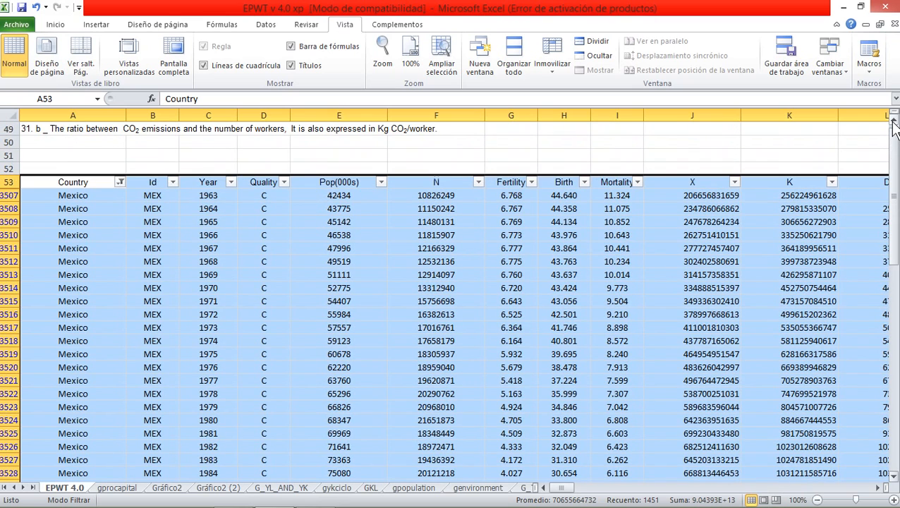
pyautogui.click(266, 24)
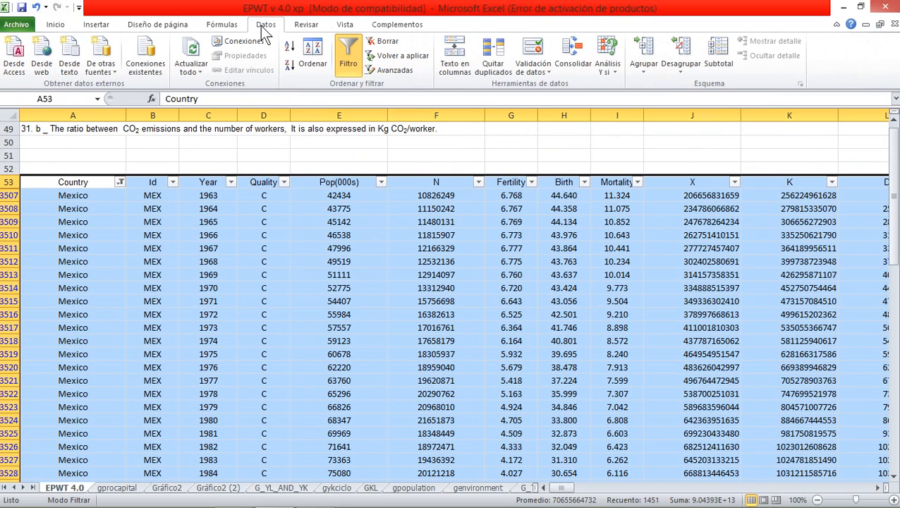
pyautogui.click(347, 69)
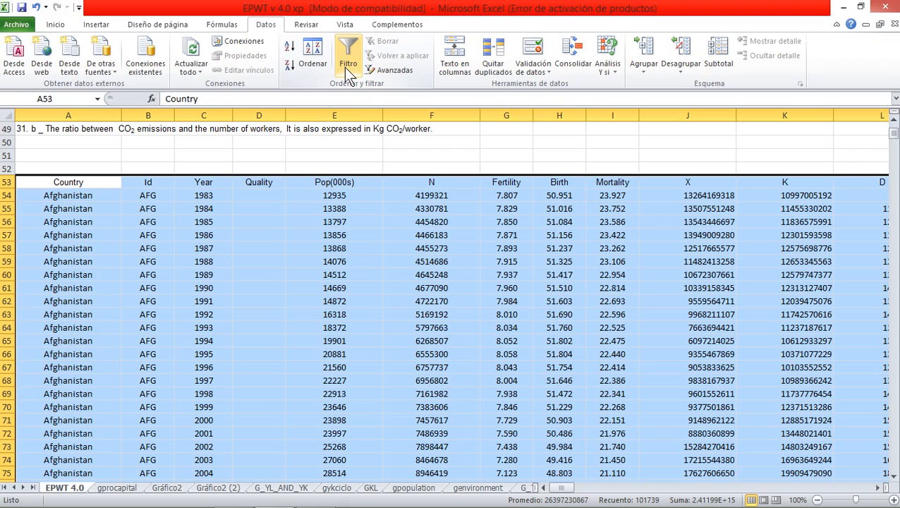
pyautogui.click(348, 69)
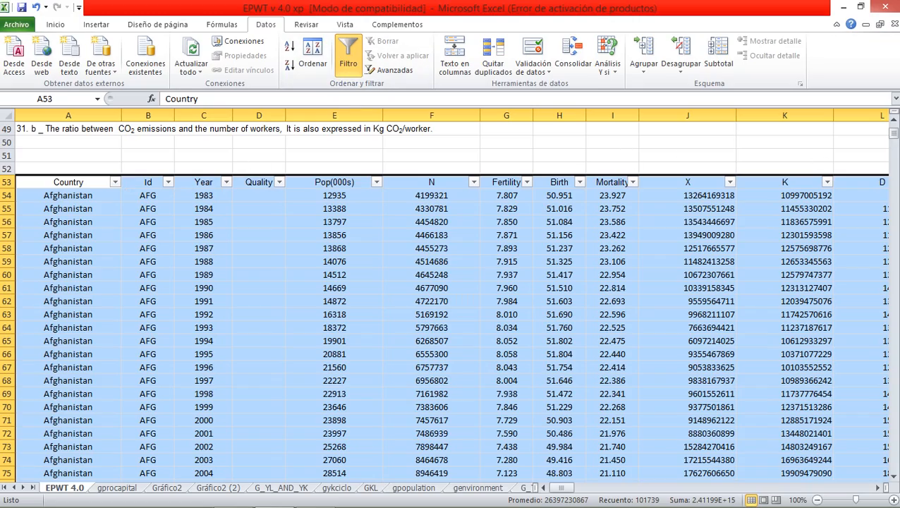
# Look through the unfiltered country records down to Puerto Rico and return to the row 53 headers
pyautogui.moveTo(893, 134); pyautogui.dragTo(896, 390)
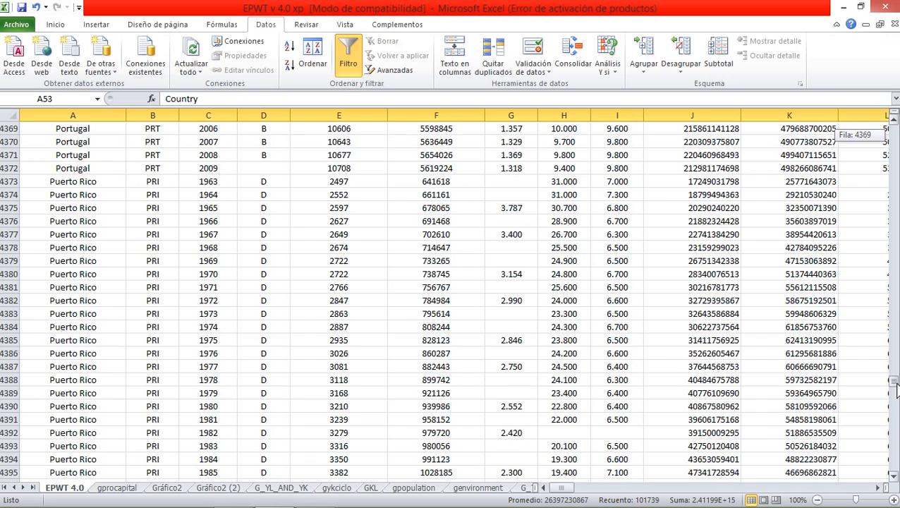
pyautogui.moveTo(895, 390); pyautogui.dragTo(896, 134)
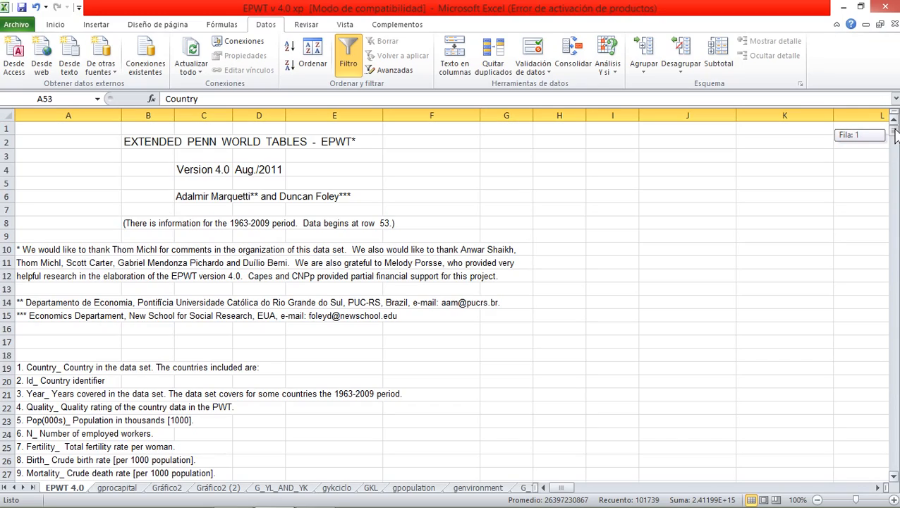
pyautogui.click(893, 476)
pyautogui.moveTo(894, 477); pyautogui.dragTo(894, 477)
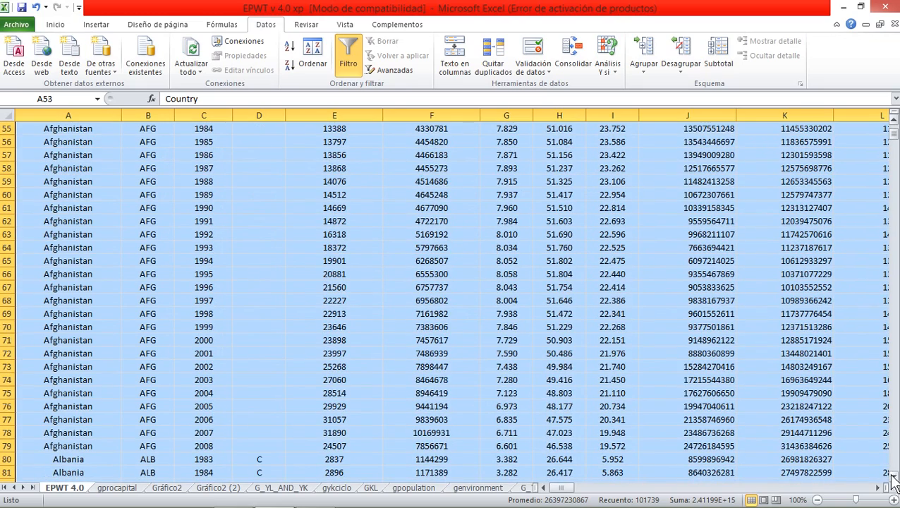
pyautogui.click(892, 119)
pyautogui.click(892, 119)
pyautogui.click(892, 118)
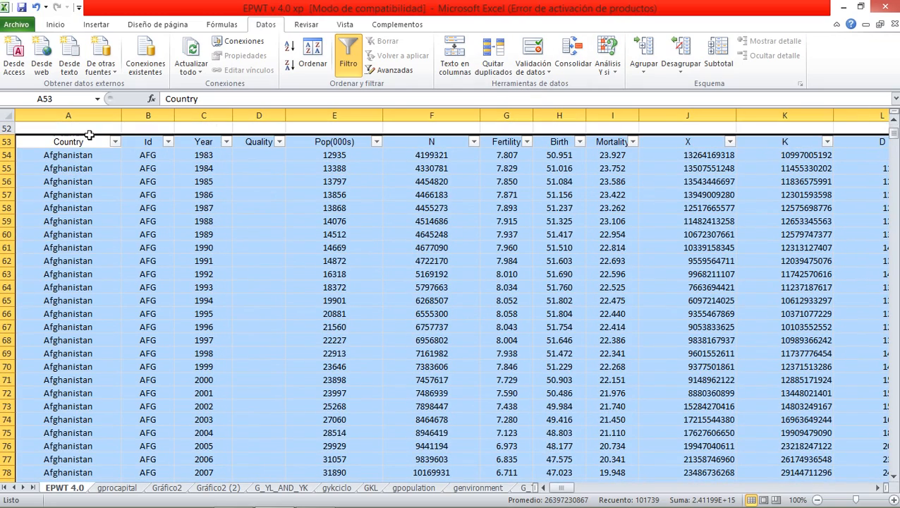
# Filter the Country column to show only United States
pyautogui.click(114, 141)
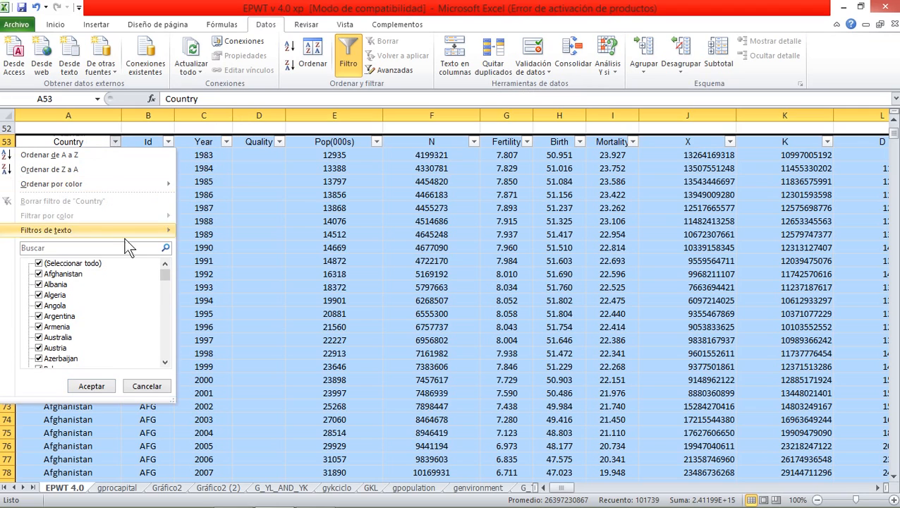
pyautogui.click(39, 264)
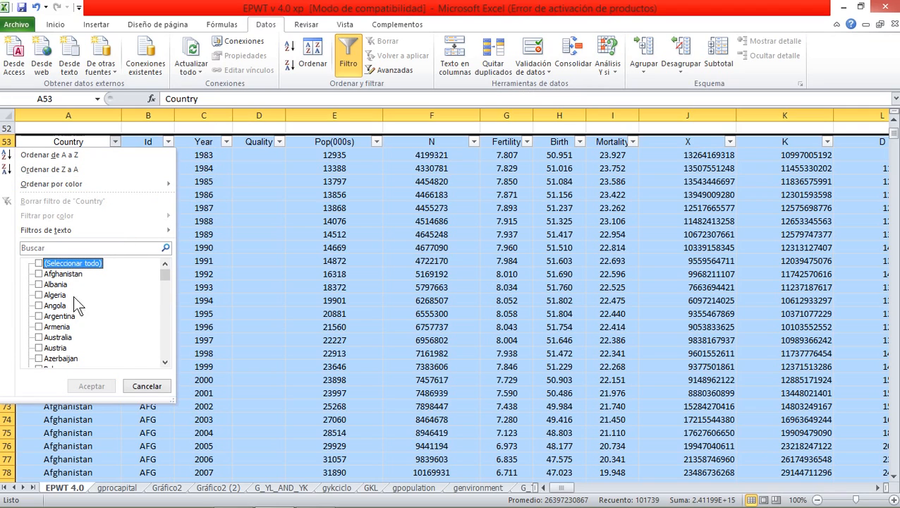
pyautogui.moveTo(168, 282); pyautogui.dragTo(168, 360)
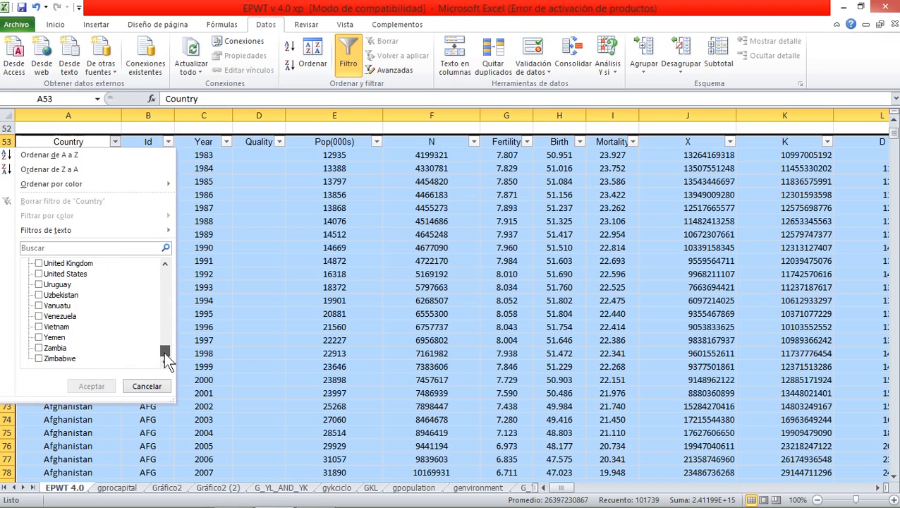
pyautogui.click(165, 264)
pyautogui.click(39, 284)
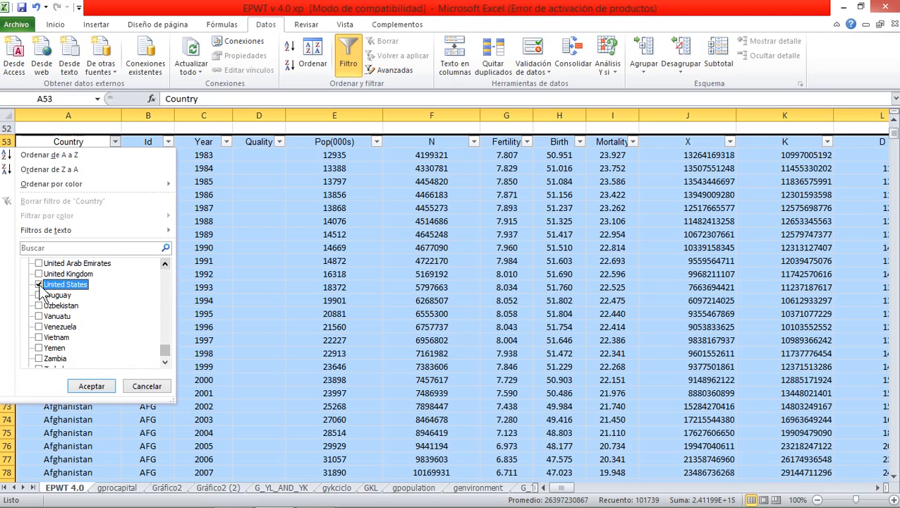
pyautogui.click(92, 387)
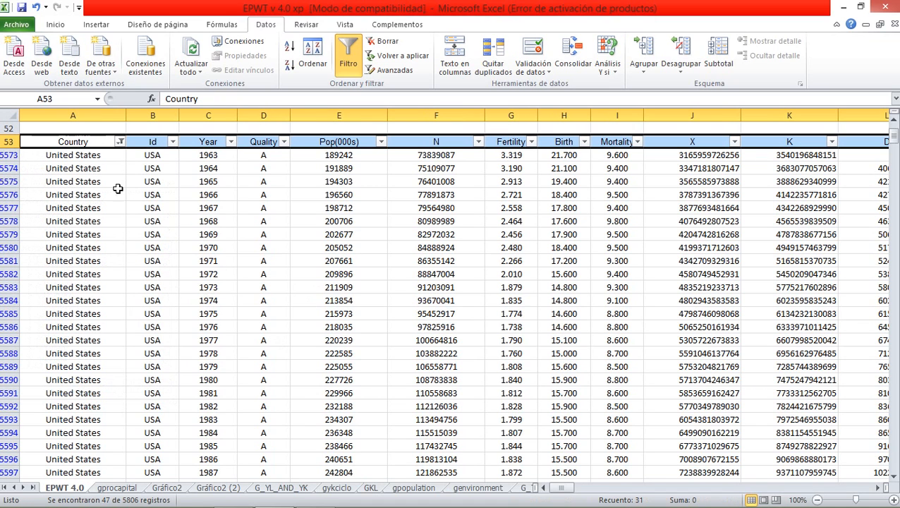
# Copy the row 53 headers and all filtered United States records down to 2009, across columns A to AE
pyautogui.click(72, 142)
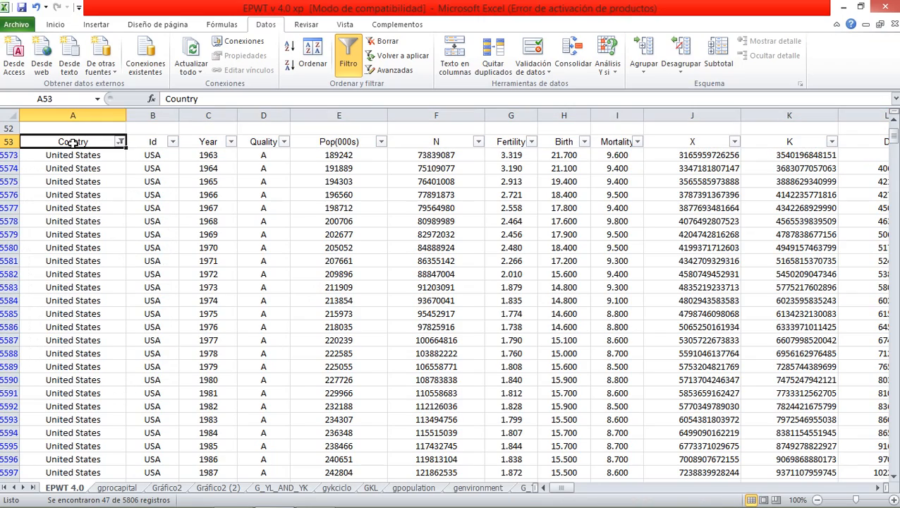
pyautogui.hotkey('shift', 'Down')
pyautogui.hotkey('shift', 'Down')
pyautogui.hotkey('shift', 'Down')
pyautogui.hotkey('shift', 'Down')
pyautogui.hotkey('shift', 'Down')
pyautogui.hotkey('shift', 'Down')
pyautogui.hotkey('shift', 'Down')
pyautogui.hotkey('shift', 'Down')
pyautogui.hotkey('shift', 'Down')
pyautogui.hotkey('shift', 'Down')
pyautogui.hotkey('shift', 'Down')
pyautogui.hotkey('shift', 'Down')
pyautogui.hotkey('shift', 'Down')
pyautogui.hotkey('shift', 'Down')
pyautogui.hotkey('shift', 'Down')
pyautogui.hotkey('shift', 'Down')
pyautogui.hotkey('shift', 'Down')
pyautogui.hotkey('shift', 'Down')
pyautogui.hotkey('shift', 'Down')
pyautogui.hotkey('shift', 'Down')
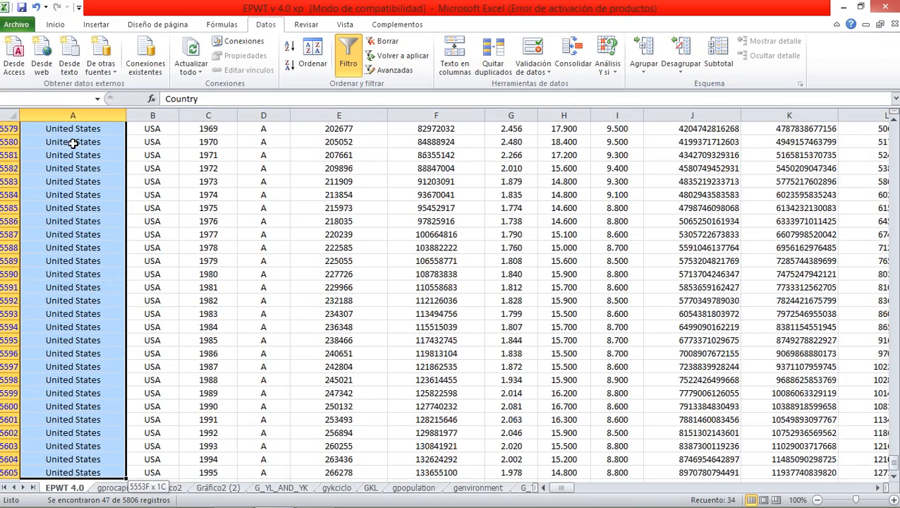
pyautogui.hotkey('shift', 'Down')
pyautogui.hotkey('shift', 'Down')
pyautogui.hotkey('shift', 'Down')
pyautogui.hotkey('shift', 'Down')
pyautogui.hotkey('shift', 'Down')
pyautogui.hotkey('shift', 'Down')
pyautogui.hotkey('shift', 'Down')
pyautogui.hotkey('shift', 'Down')
pyautogui.hotkey('shift', 'Down')
pyautogui.hotkey('shift', 'Down')
pyautogui.hotkey('shift', 'Down')
pyautogui.hotkey('shift', 'Down')
pyautogui.hotkey('shift', 'Down')
pyautogui.hotkey('shift', 'Down')
pyautogui.hotkey('shift', 'Right')
pyautogui.hotkey('shift', 'Right')
pyautogui.hotkey('shift', 'Right')
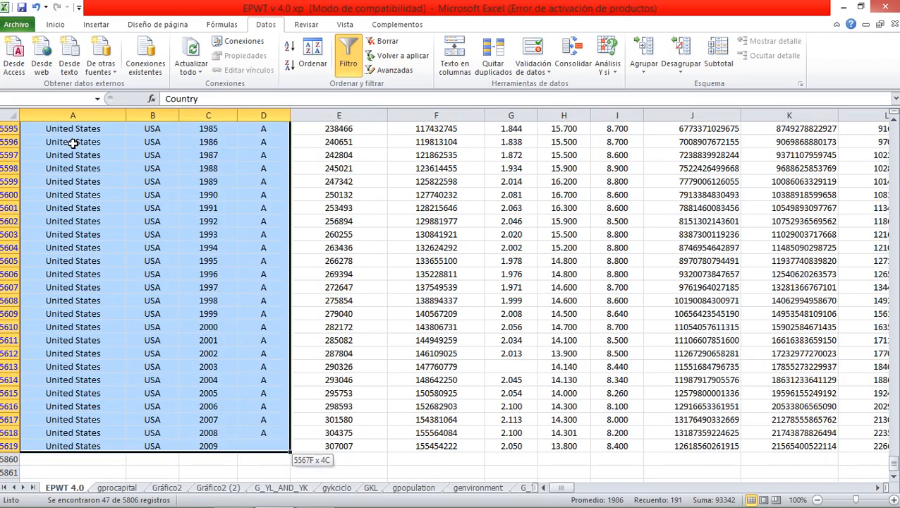
pyautogui.hotkey('shift', 'Right')
pyautogui.hotkey('shift', 'Right')
pyautogui.hotkey('shift', 'Right')
pyautogui.hotkey('shift', 'Right')
pyautogui.hotkey('shift', 'Right')
pyautogui.hotkey('shift', 'Right')
pyautogui.hotkey('shift', 'Right')
pyautogui.hotkey('shift', 'Right')
pyautogui.hotkey('shift', 'Right')
pyautogui.hotkey('shift', 'Right')
pyautogui.hotkey('shift', 'Right')
pyautogui.hotkey('shift', 'Right')
pyautogui.hotkey('shift', 'Right')
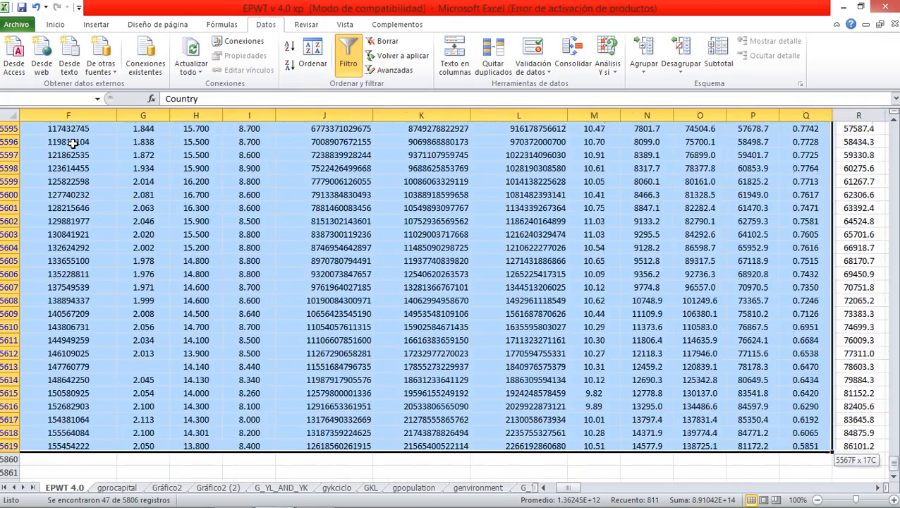
pyautogui.hotkey('shift', 'Right')
pyautogui.hotkey('shift', 'Right')
pyautogui.hotkey('shift', 'Right')
pyautogui.hotkey('shift', 'Right')
pyautogui.hotkey('shift', 'Right')
pyautogui.hotkey('shift', 'Right')
pyautogui.hotkey('shift', 'Right')
pyautogui.hotkey('shift', 'Right')
pyautogui.hotkey('shift', 'Right')
pyautogui.hotkey('shift', 'Right')
pyautogui.hotkey('shift', 'Right')
pyautogui.hotkey('shift', 'Right')
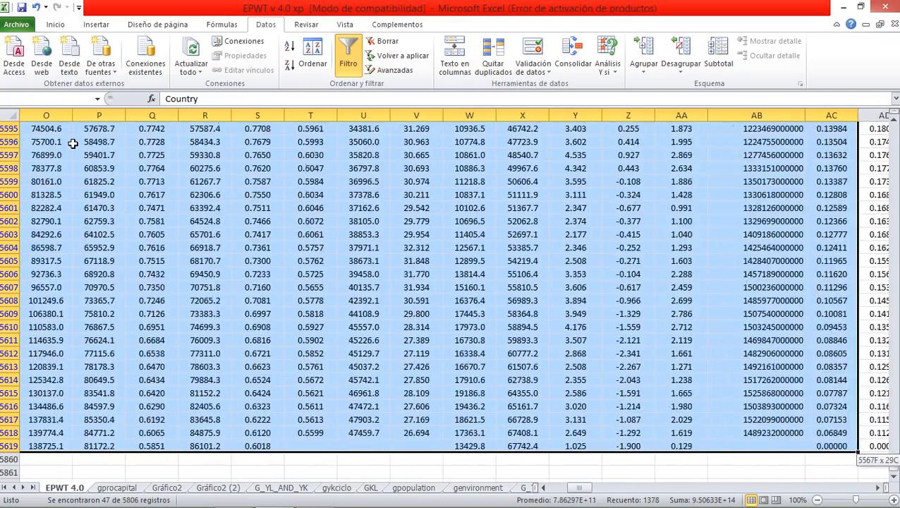
pyautogui.hotkey('shift', 'Right')
pyautogui.hotkey('shift', 'Right')
pyautogui.hotkey('shift', 'Right')
pyautogui.hotkey('shift', 'Right')
pyautogui.hotkey('shift', 'Left')
pyautogui.hotkey('shift', 'Left')
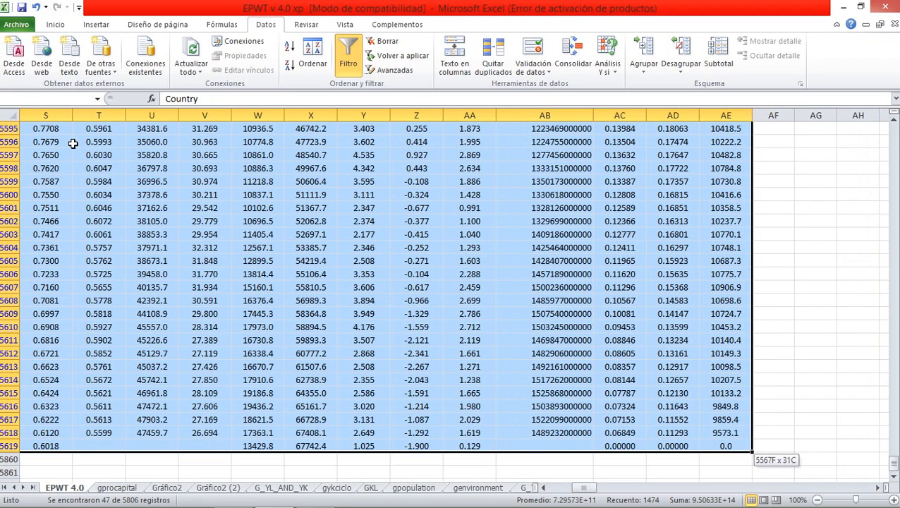
pyautogui.hotkey('ctrl', 'c')
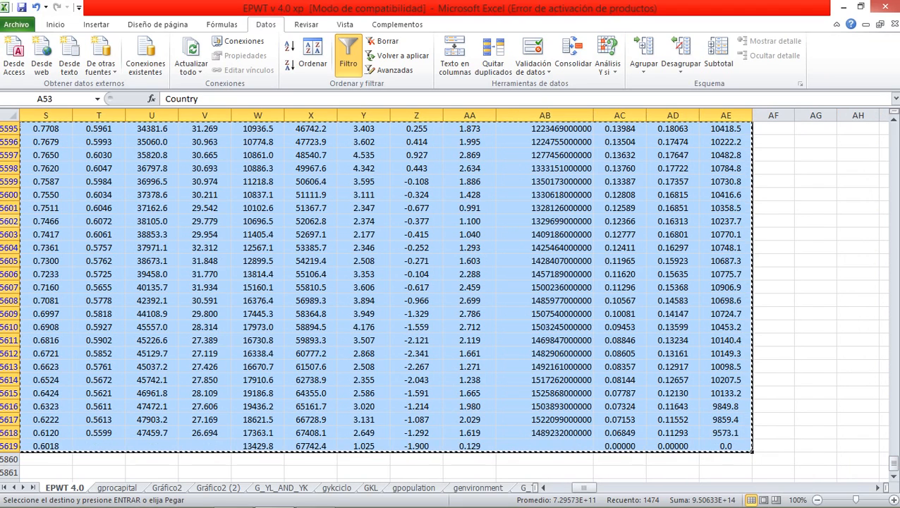
# Insert a new blank worksheet before the EPWT 4.0 sheet and name it USA
pyautogui.rightClick(59, 485)
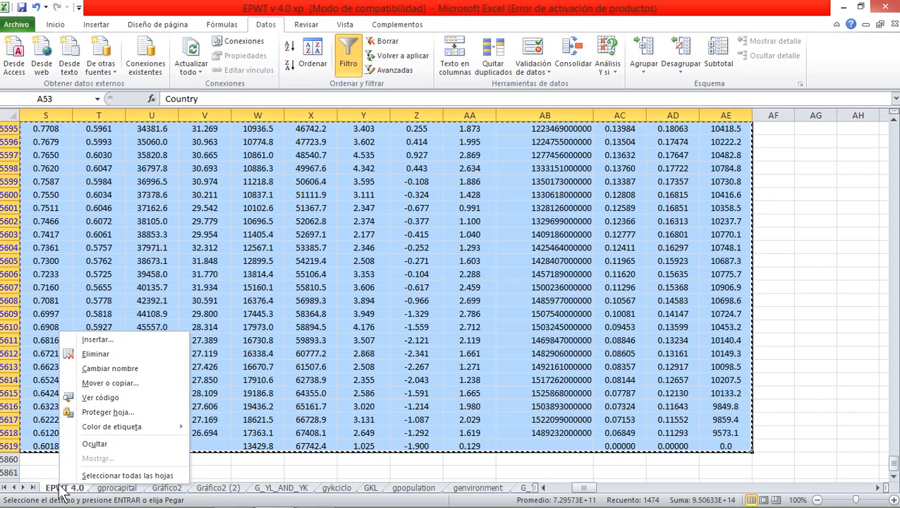
pyautogui.click(113, 339)
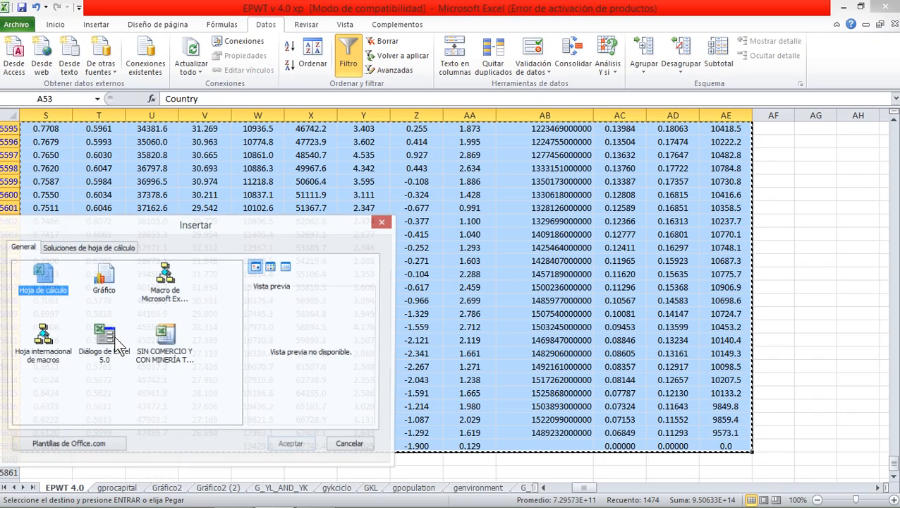
pyautogui.doubleClick(34, 281)
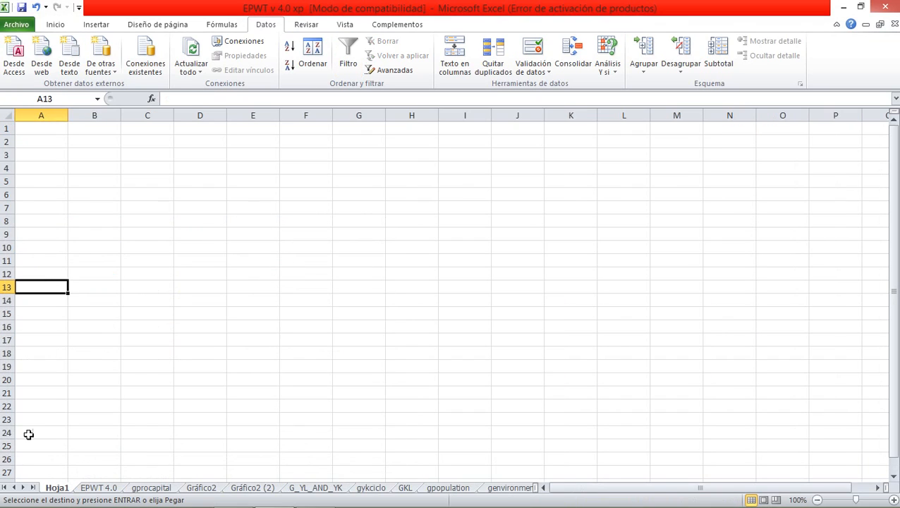
pyautogui.doubleClick(57, 487)
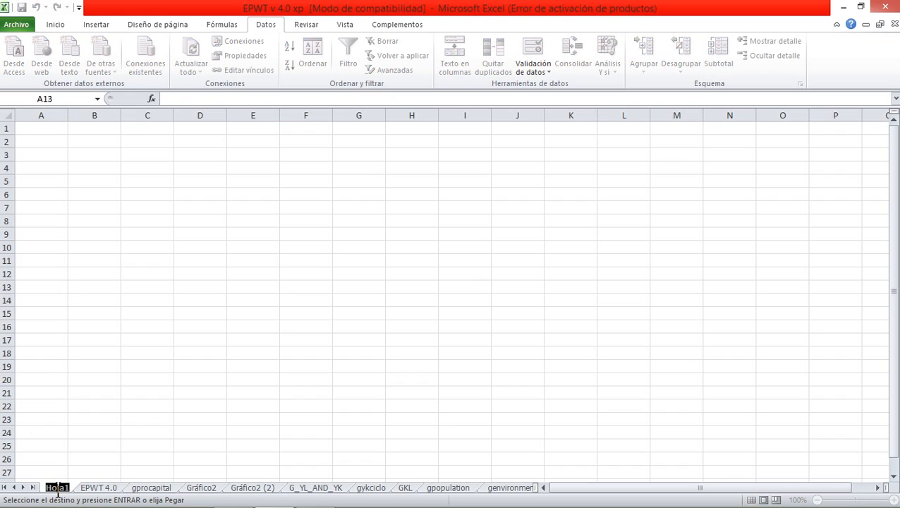
pyautogui.write('USA')
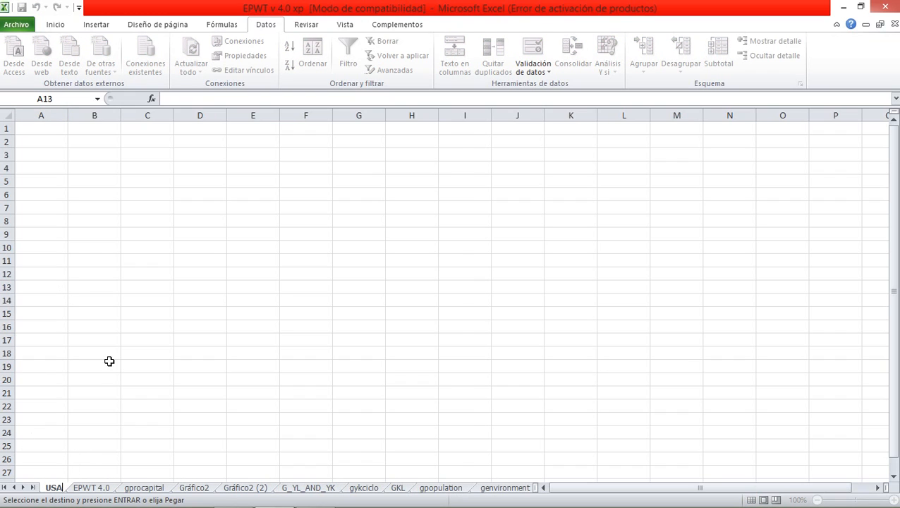
# Paste the copied United States records as values only into the USA sheet, starting at cell A2
pyautogui.click(54, 132)
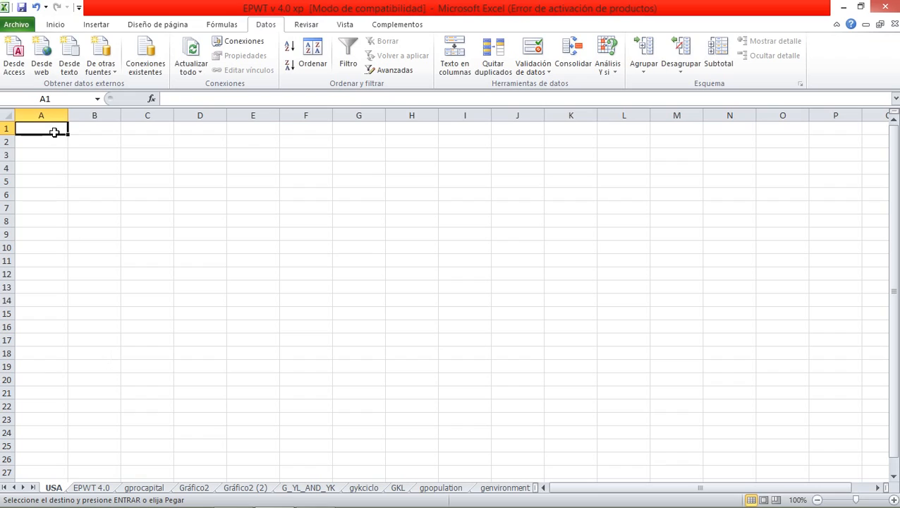
pyautogui.click(59, 146)
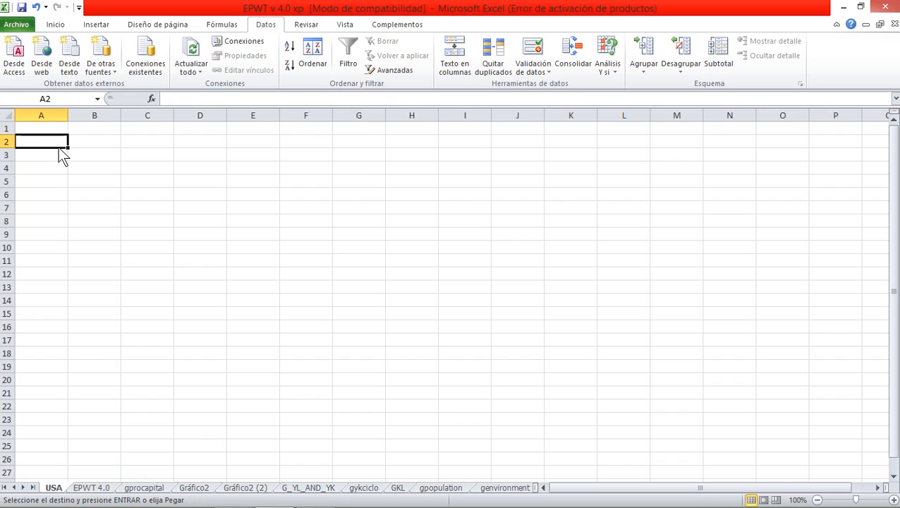
pyautogui.rightClick(57, 140)
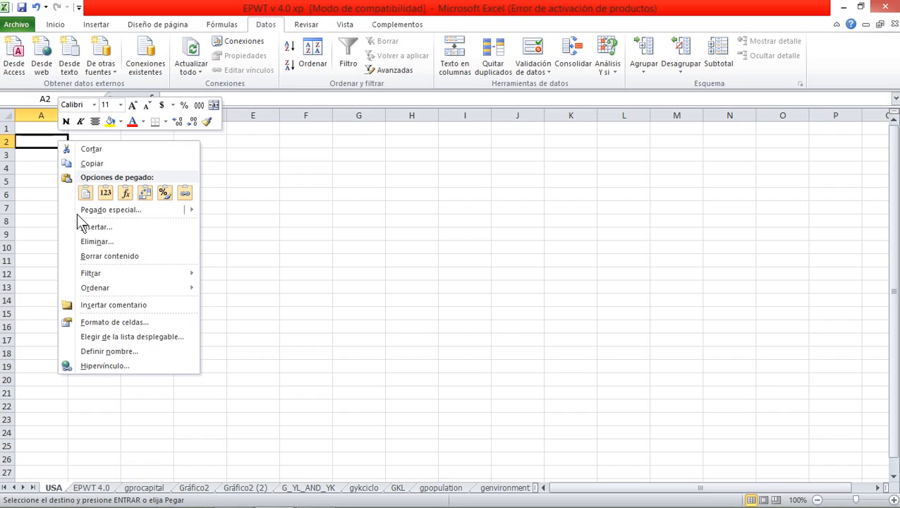
pyautogui.moveTo(119, 220)
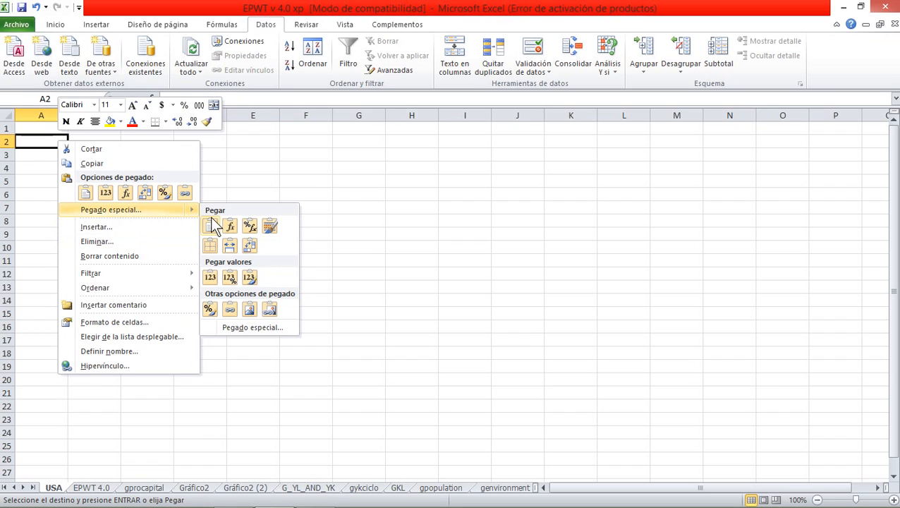
pyautogui.click(221, 323)
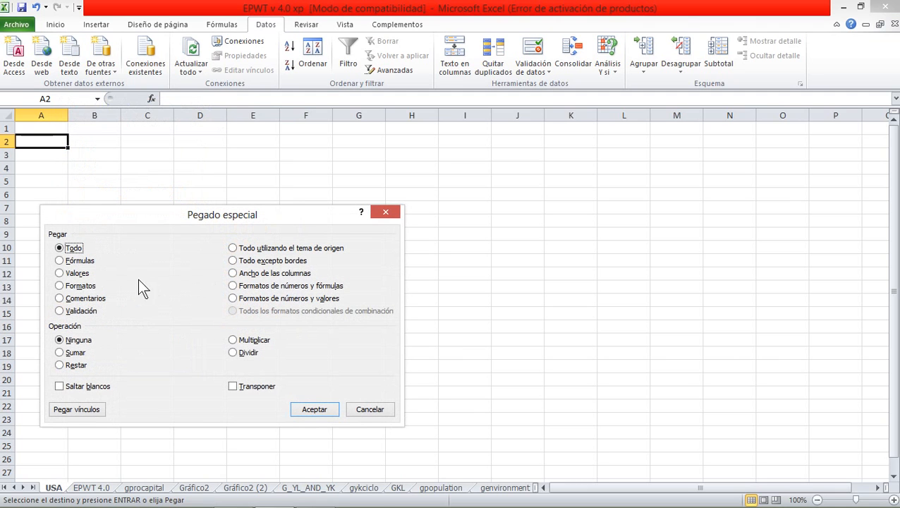
pyautogui.click(77, 273)
pyautogui.click(314, 410)
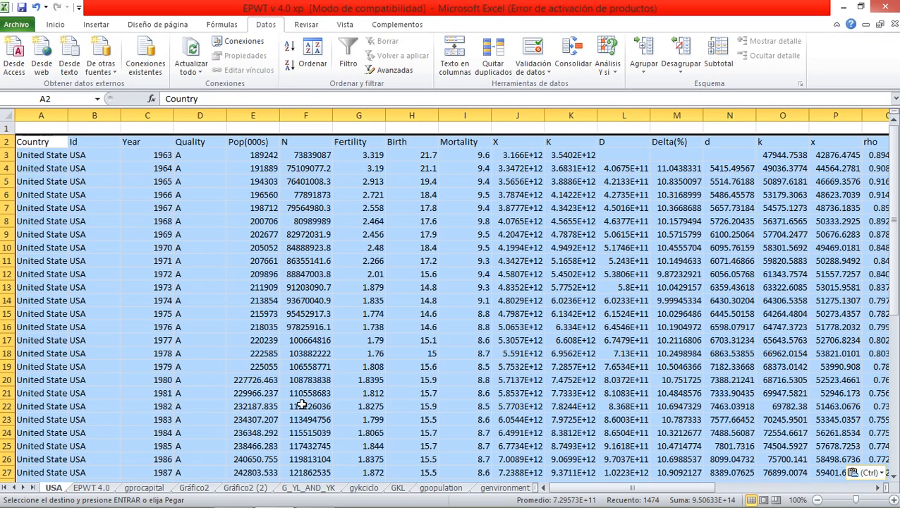
# Return to the introductory notes at the start of the EPWT 4.0 sheet and end the copy selection
pyautogui.click(96, 491)
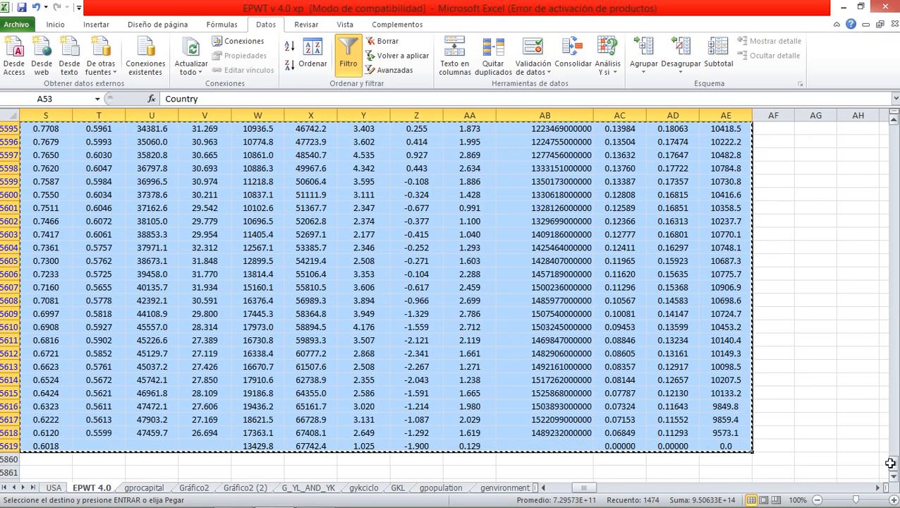
pyautogui.moveTo(890, 462); pyautogui.dragTo(894, 134)
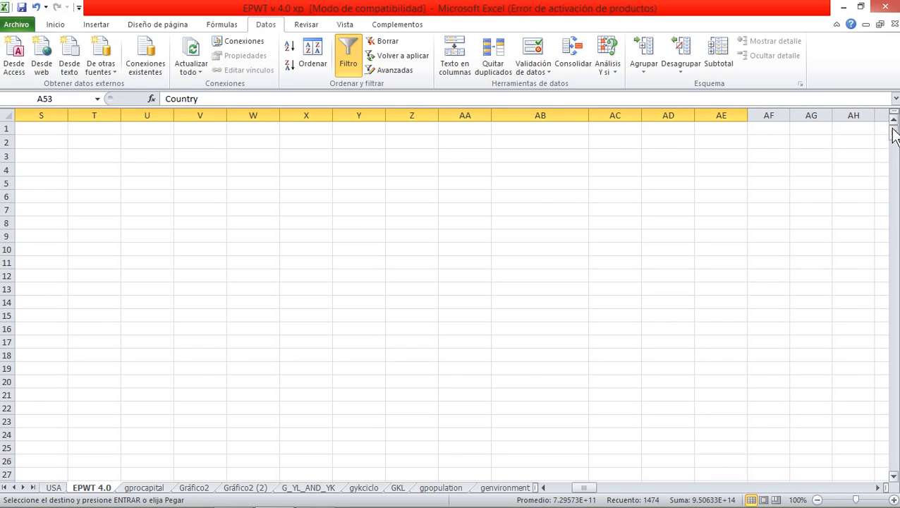
pyautogui.click(555, 490)
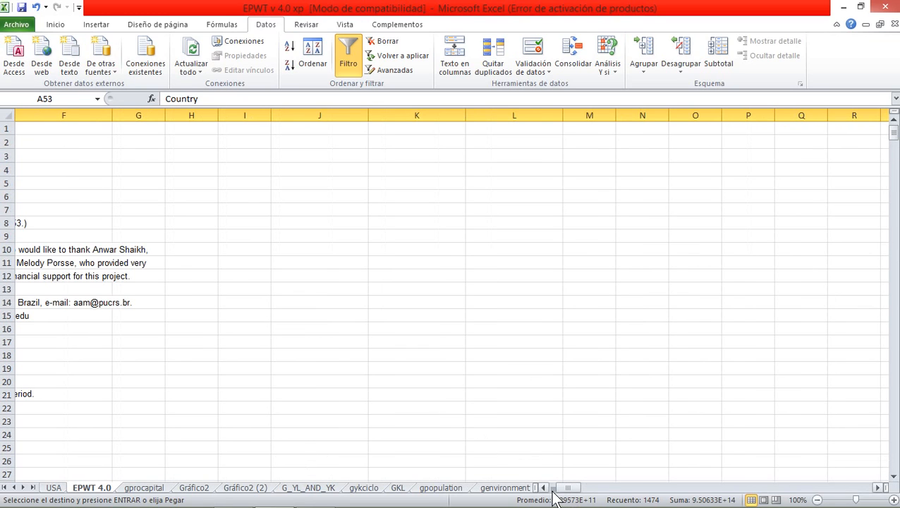
pyautogui.click(541, 486)
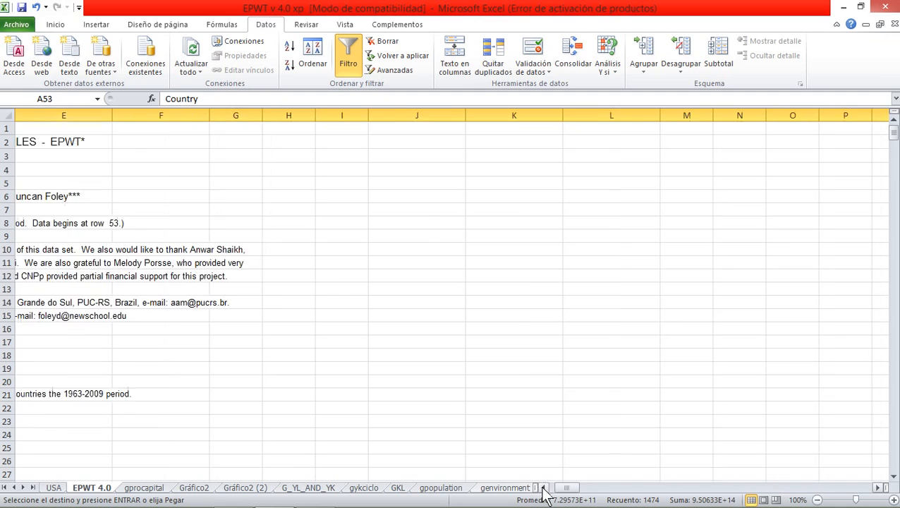
pyautogui.doubleClick(605, 305)
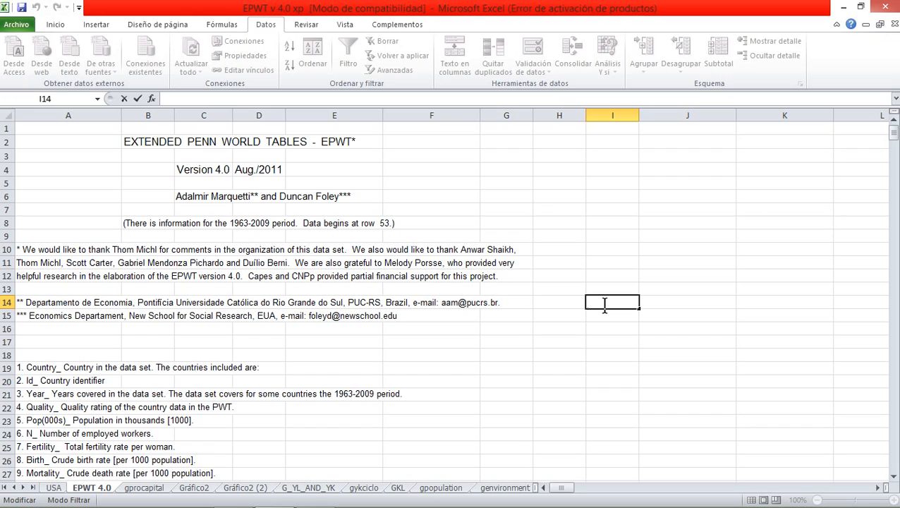
# Enter the text GANACIAS in cell I5 of the EPWT 4.0 sheet
pyautogui.click(602, 182)
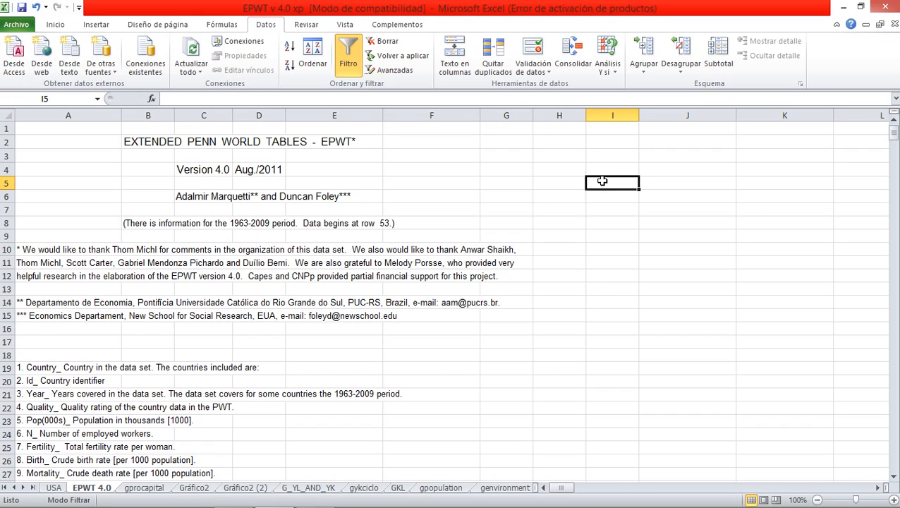
pyautogui.write('GANACIAS')
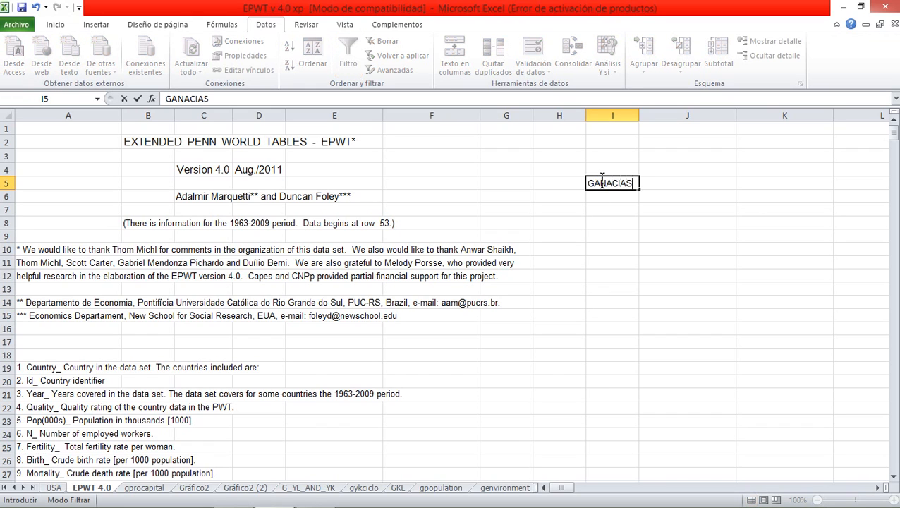
pyautogui.press('Return')
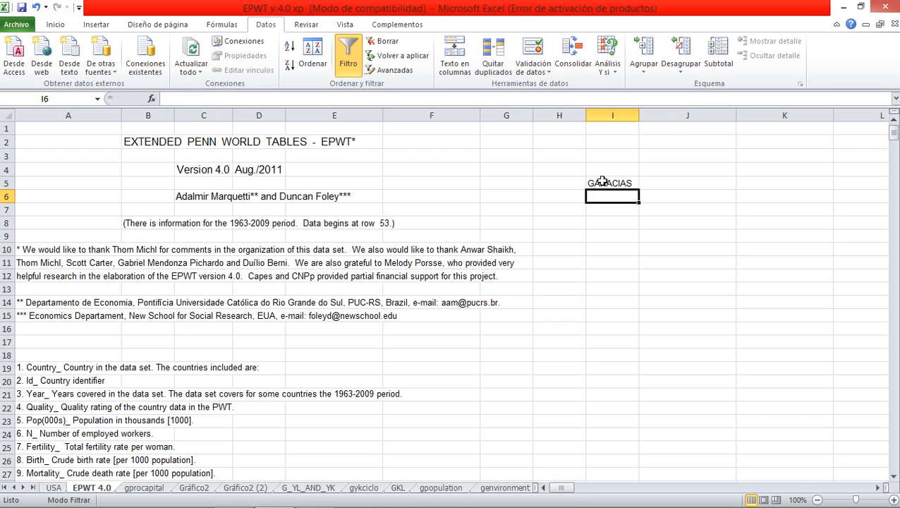
# Enter the note "PIB= GANANCIAS + SALARIOS" in cell I4
pyautogui.press('Up')
pyautogui.press('Up')
pyautogui.write('PROD')
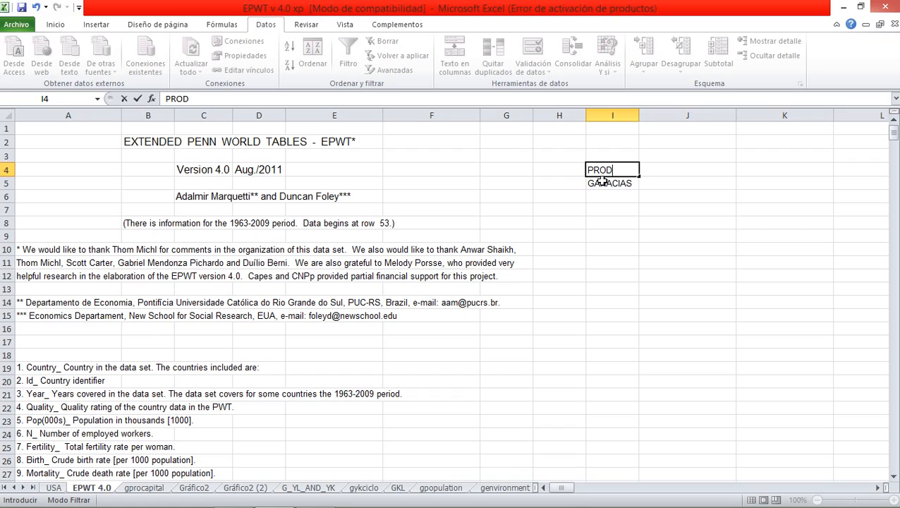
pyautogui.write('UCTO')
pyautogui.press('BackSpace')
pyautogui.press('BackSpace')
pyautogui.press('BackSpace')
pyautogui.press('BackSpace')
pyautogui.press('BackSpace')
pyautogui.press('BackSpace')
pyautogui.press('BackSpace')
pyautogui.write('IB= GANANCIAS')
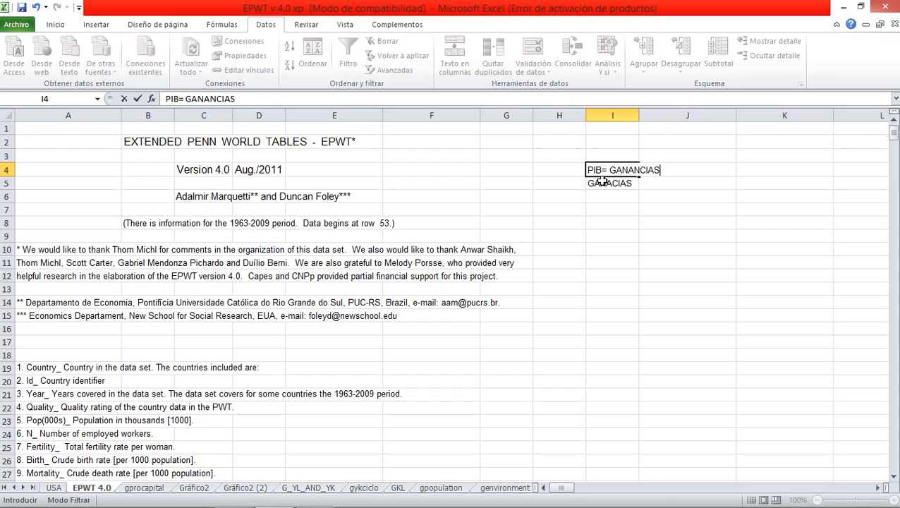
pyautogui.write(' + SALARIOS')
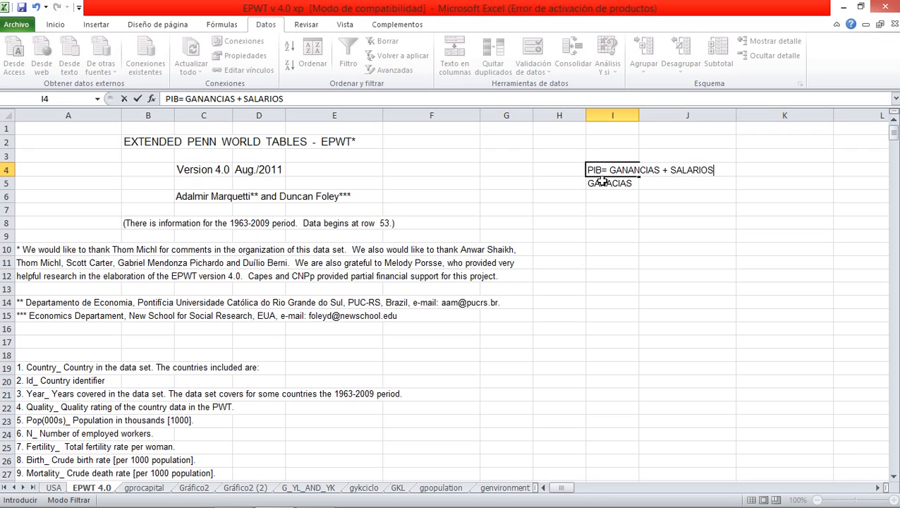
pyautogui.press('Return')
pyautogui.press('Return')
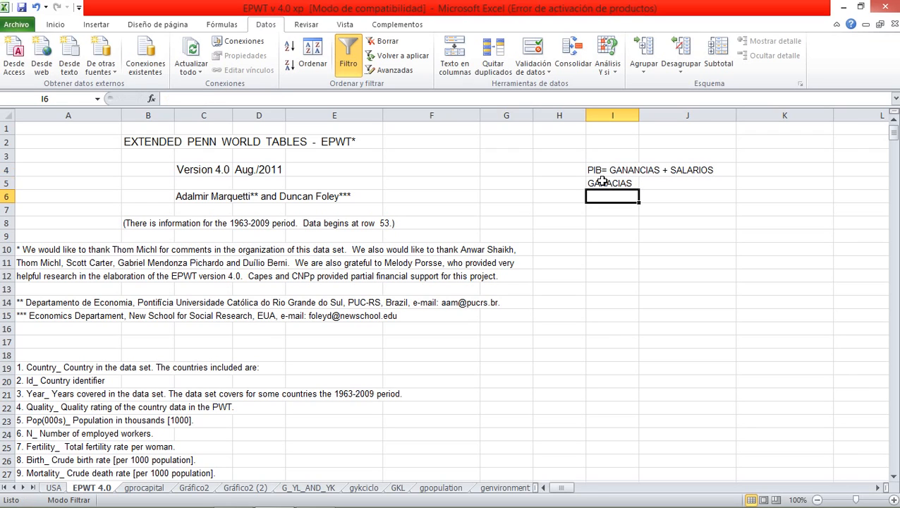
# Replace the text in cell I5 with "PIB = G + W"
pyautogui.click(601, 182)
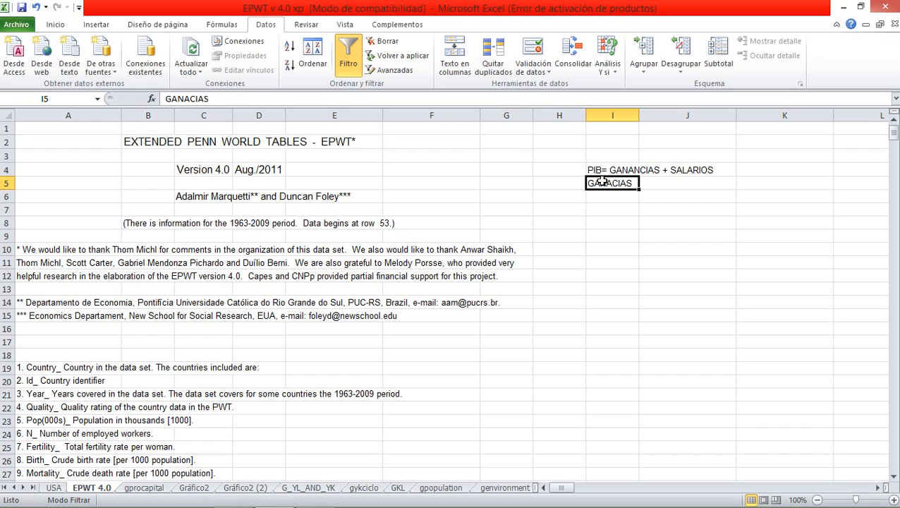
pyautogui.write('PIB')
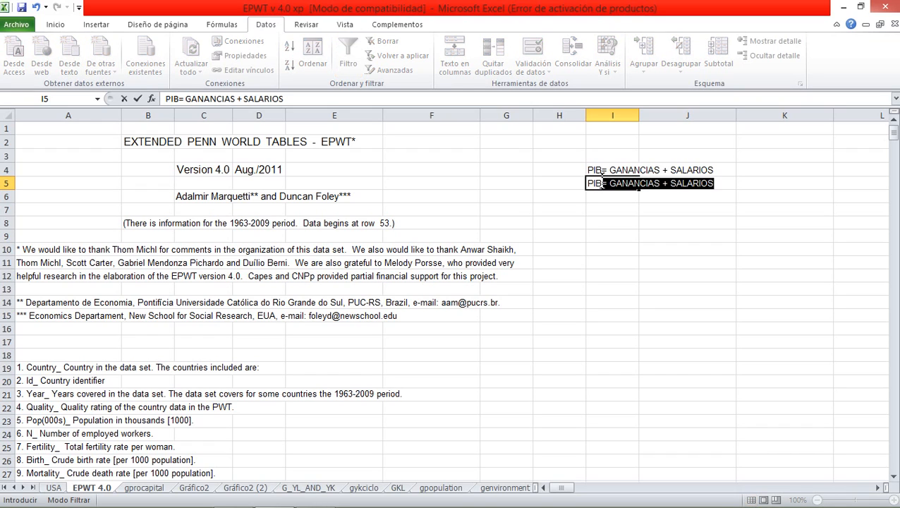
pyautogui.write(' = G +')
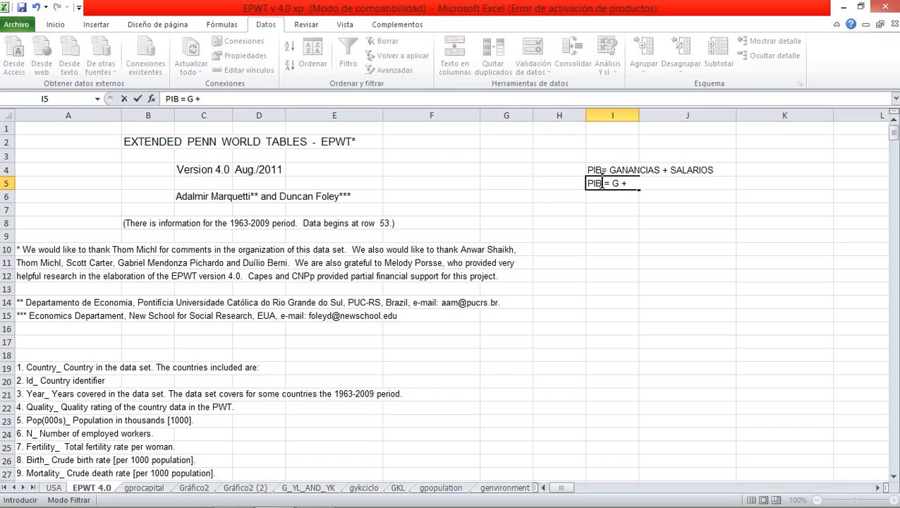
pyautogui.write(' W')
pyautogui.press('Return')
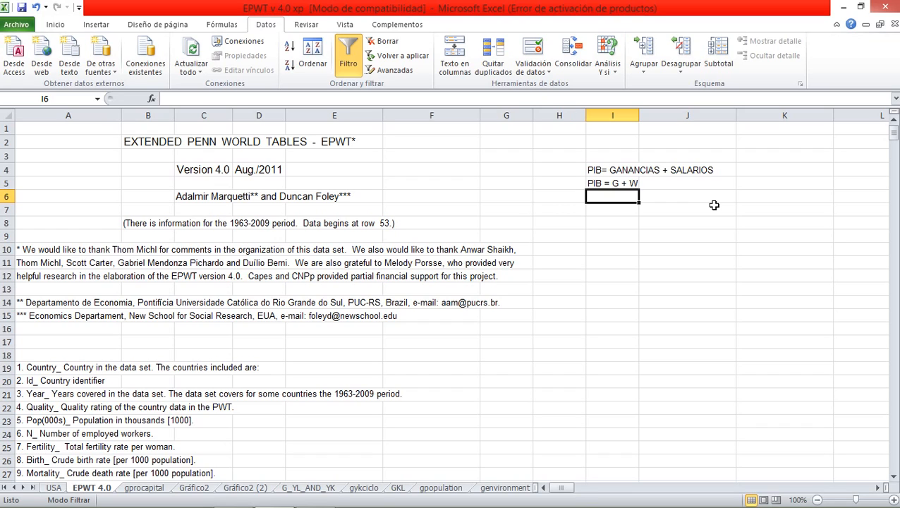
# Enter the wage formula note "W= w * Y" in cell I7, leaving row 6 blank
pyautogui.press('Return')
pyautogui.write('W')
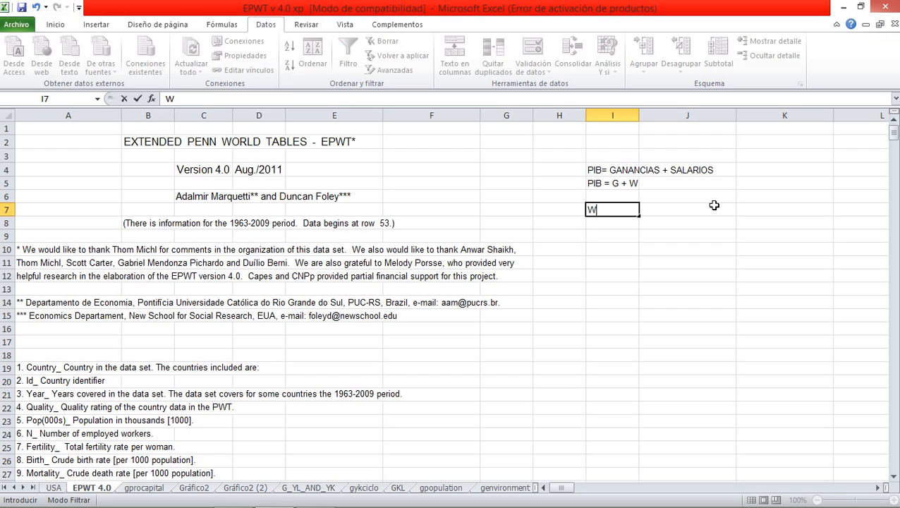
pyautogui.write('= w * Y')
pyautogui.press('Return')
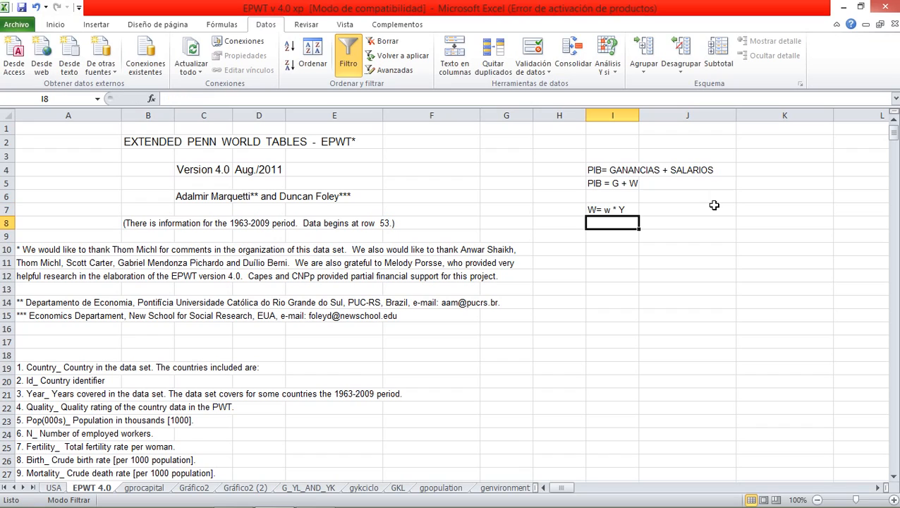
pyautogui.press('Return')
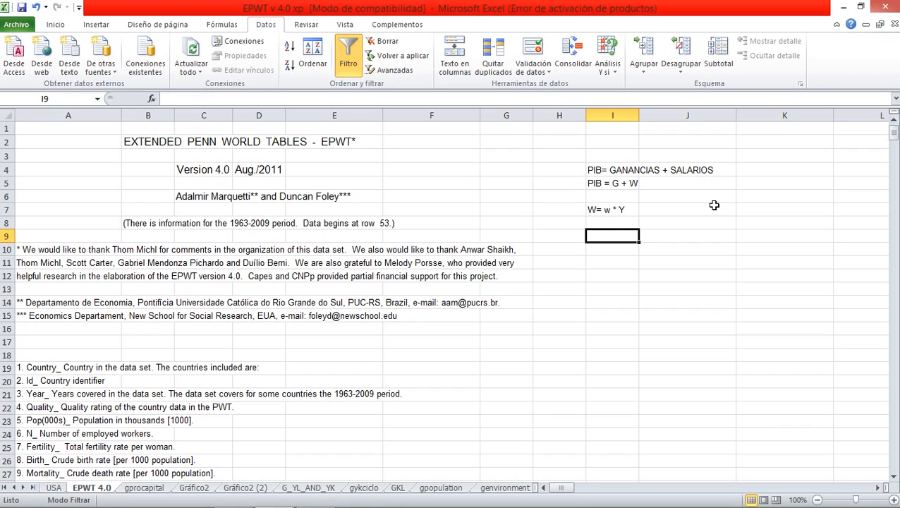
# Enter the profit formula note "G= Y - W" in cell I8 and the letter K beneath it in I9
pyautogui.press('Up')
pyautogui.write('G=')
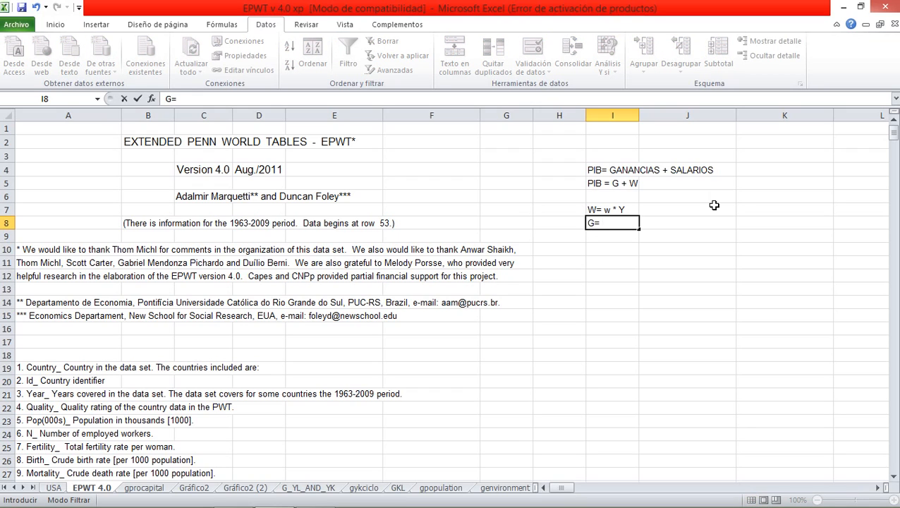
pyautogui.write(' Y - W')
pyautogui.press('Return')
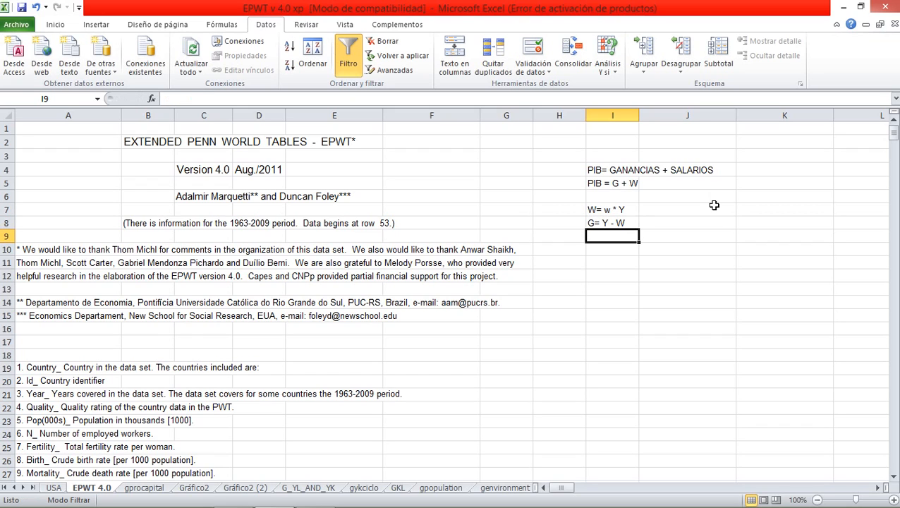
pyautogui.write('K')
pyautogui.press('Return')
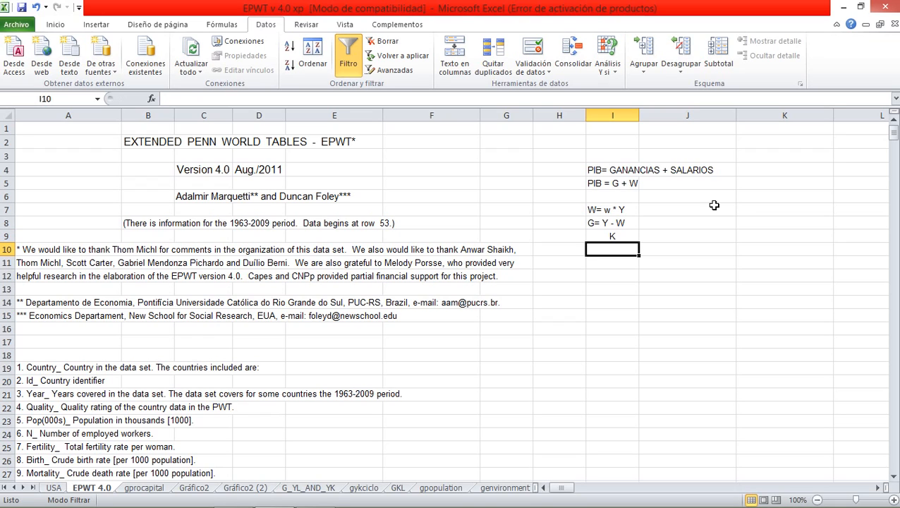
# Look through the numbered variable definitions in column A down to the wage share entry in row 38
pyautogui.press('Left')
pyautogui.press('Left')
pyautogui.press('Left')
pyautogui.press('Left')
pyautogui.press('Left')
pyautogui.press('Left')
pyautogui.press('Left')
pyautogui.press('Left')
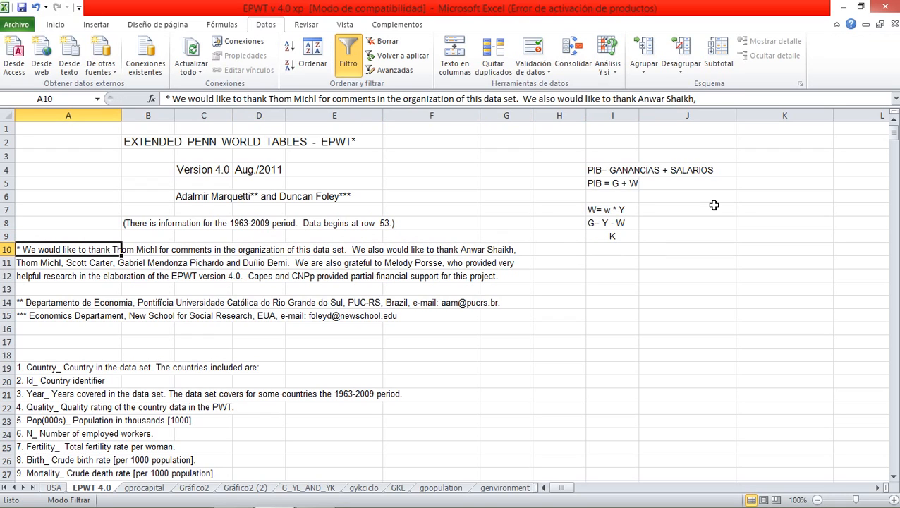
pyautogui.press('Down')
pyautogui.press('Down')
pyautogui.press('Down')
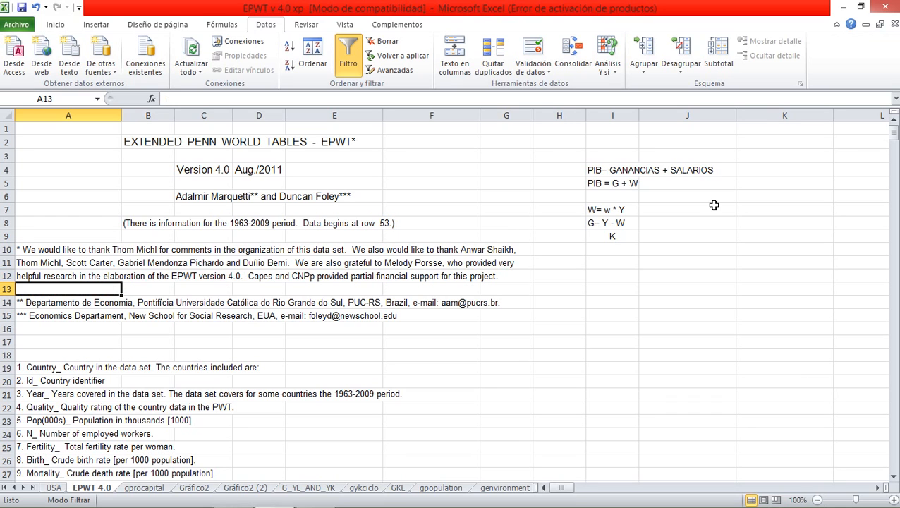
pyautogui.press('Right')
pyautogui.press('Down')
pyautogui.press('Down')
pyautogui.press('Down')
pyautogui.press('Down')
pyautogui.press('Down')
pyautogui.press('Down')
pyautogui.press('Down')
pyautogui.press('Down')
pyautogui.press('Down')
pyautogui.press('Down')
pyautogui.press('Down')
pyautogui.press('Down')
pyautogui.press('Down')
pyautogui.press('Down')
pyautogui.press('Down')
pyautogui.press('Down')
pyautogui.press('Down')
pyautogui.press('Down')
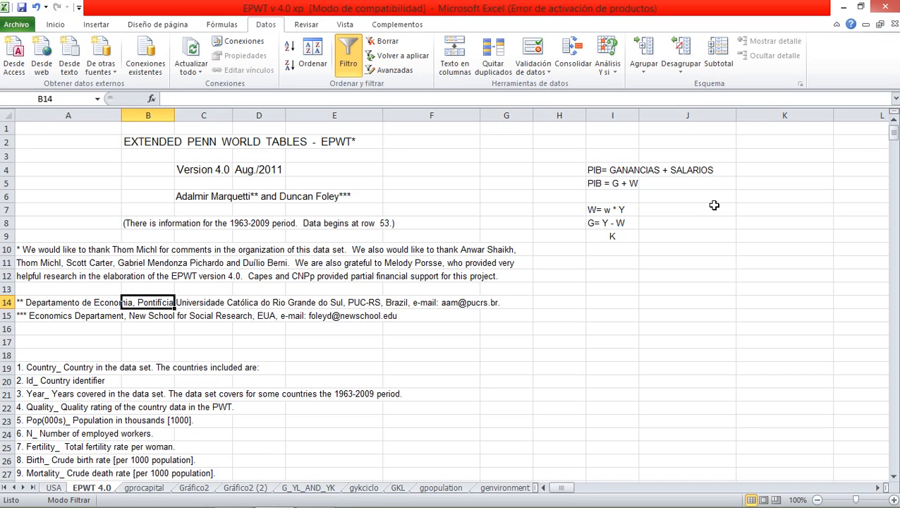
pyautogui.press('Down')
pyautogui.press('Down')
pyautogui.press('Down')
pyautogui.press('Down')
pyautogui.press('Down')
pyautogui.press('Down')
pyautogui.press('Down')
pyautogui.press('Down')
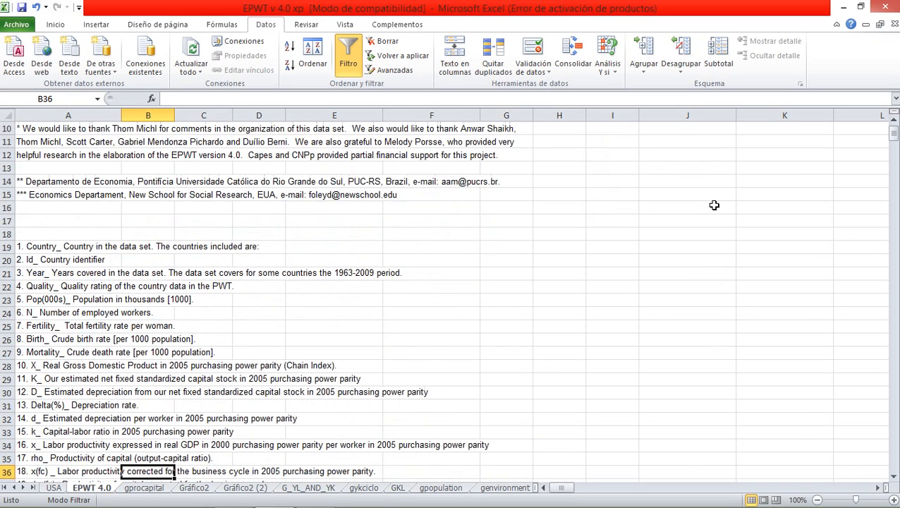
pyautogui.press('Up')
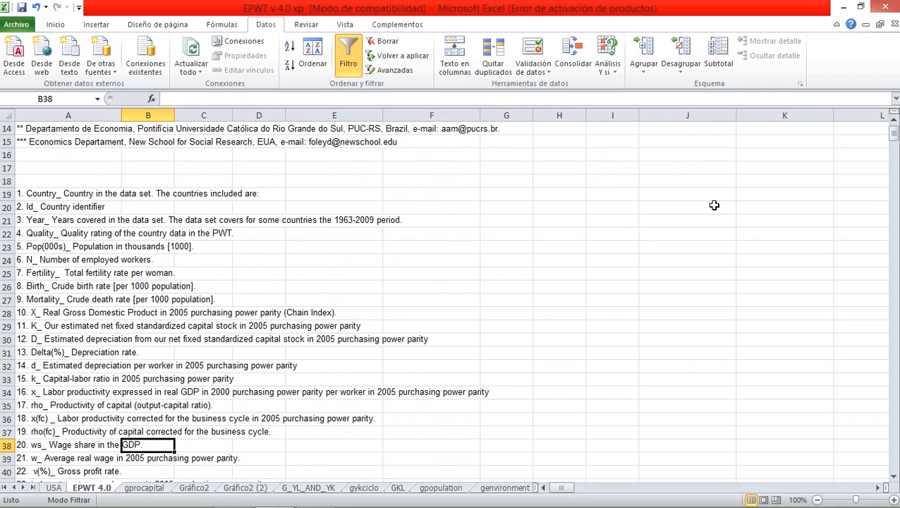
# Fill the definitions of wage share (A38), real Gross Domestic Product (A28) and net fixed capital stock (A29) with yellow
pyautogui.click(21, 444)
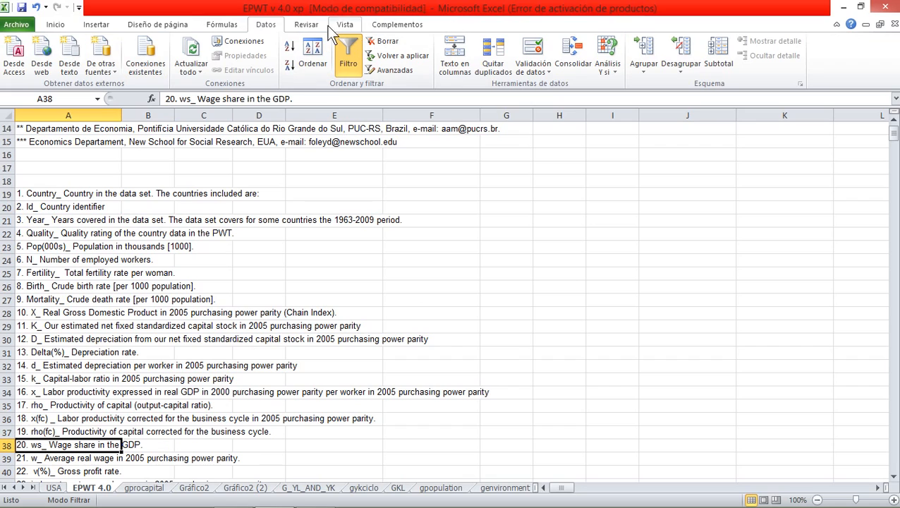
pyautogui.click(56, 25)
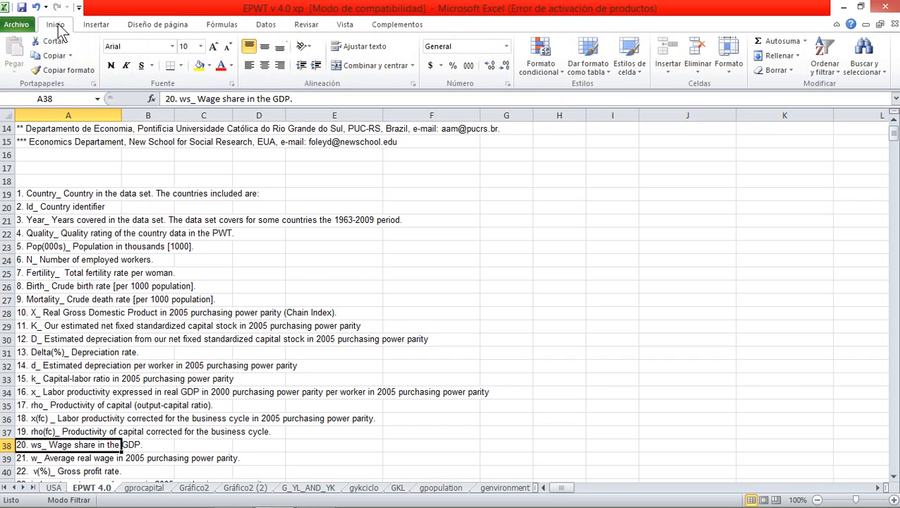
pyautogui.click(200, 65)
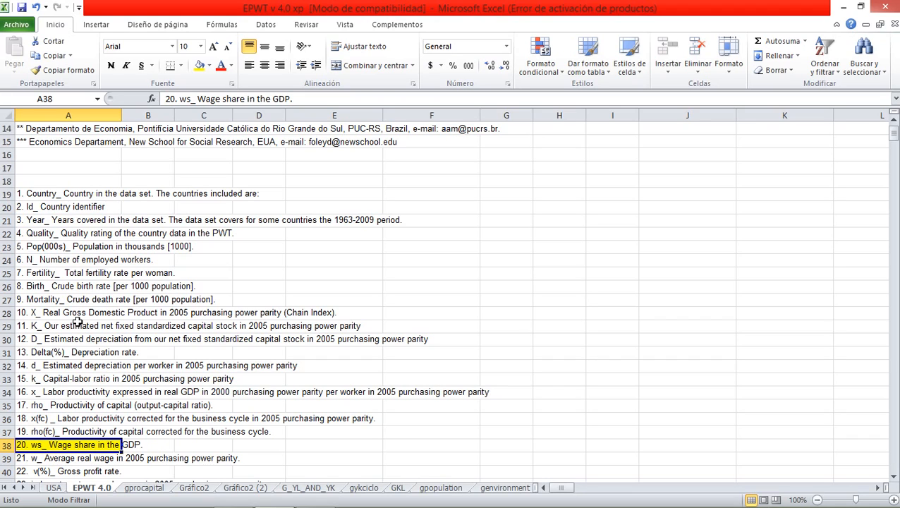
pyautogui.click(24, 313)
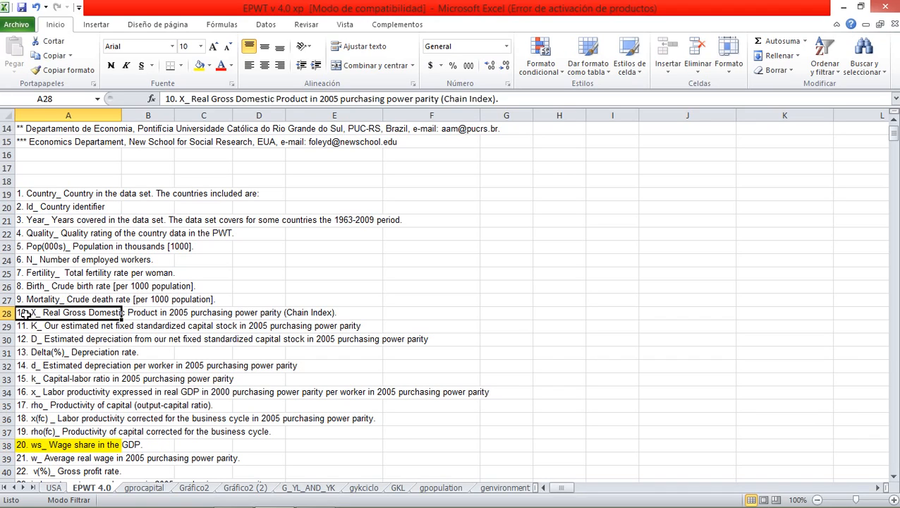
pyautogui.click(199, 66)
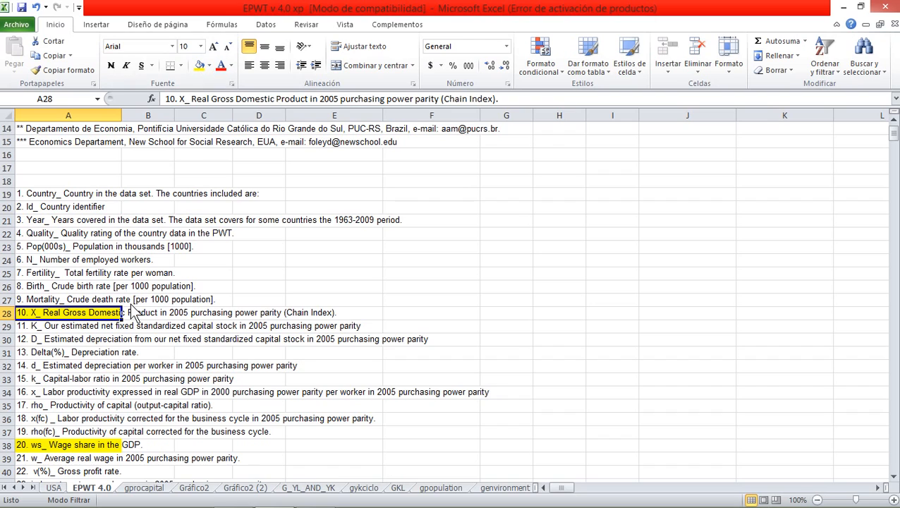
pyautogui.scroll(-1, 131, 312)
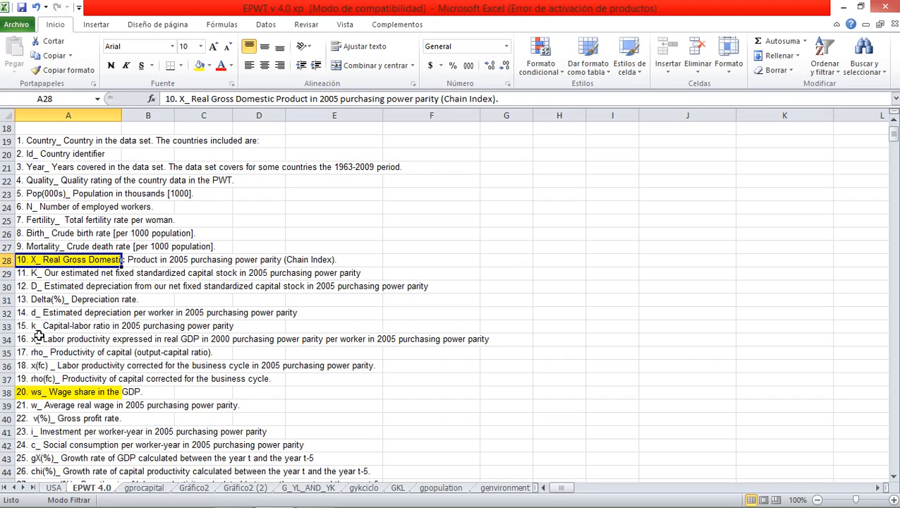
pyautogui.click(28, 275)
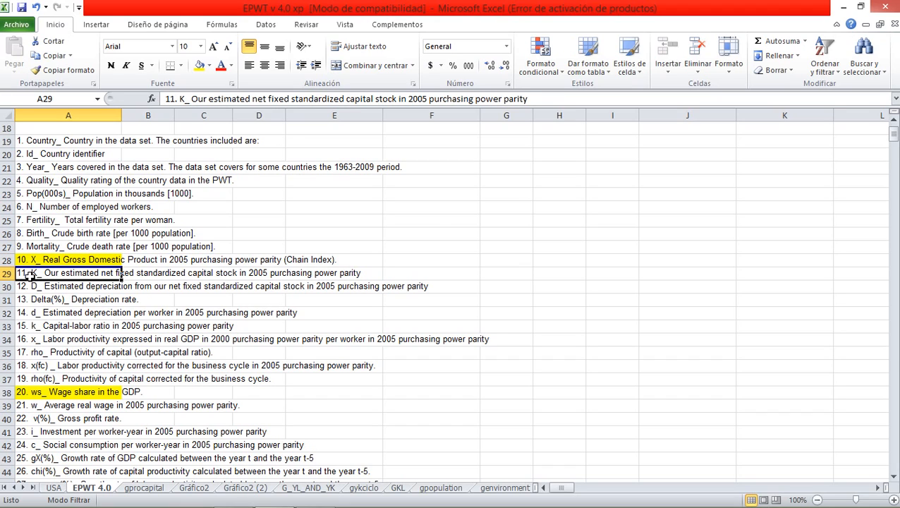
pyautogui.click(200, 66)
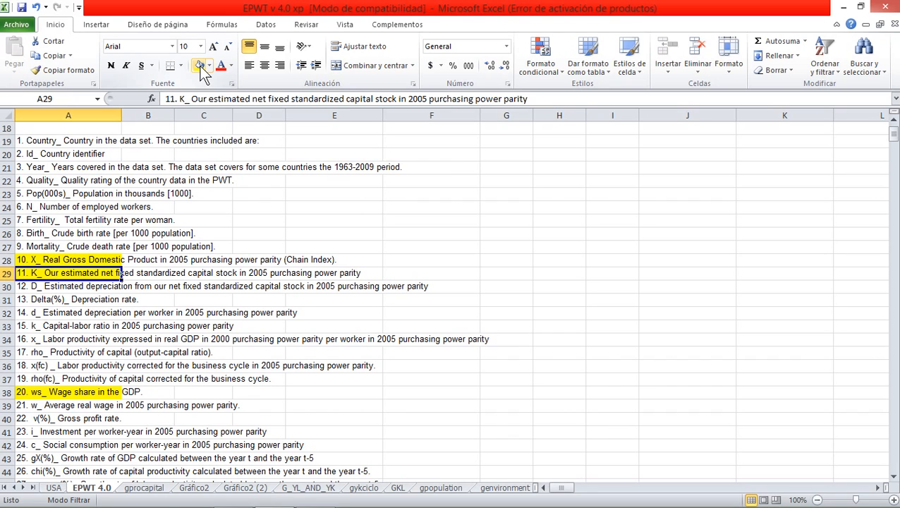
# Enter the profit rate formula note "g´= G / K" in cell I12, below the other formula notes
pyautogui.press('Right')
pyautogui.press('Right')
pyautogui.press('Right')
pyautogui.press('Right')
pyautogui.press('Right')
pyautogui.press('Right')
pyautogui.press('Right')
pyautogui.press('Right')
pyautogui.press('Right')
pyautogui.press('Right')
pyautogui.press('Right')
pyautogui.press('Up')
pyautogui.press('Up')
pyautogui.press('Up')
pyautogui.press('Up')
pyautogui.press('Up')
pyautogui.press('Up')
pyautogui.press('Up')
pyautogui.press('Up')
pyautogui.press('Up')
pyautogui.press('Up')
pyautogui.press('Up')
pyautogui.press('Up')
pyautogui.press('Up')
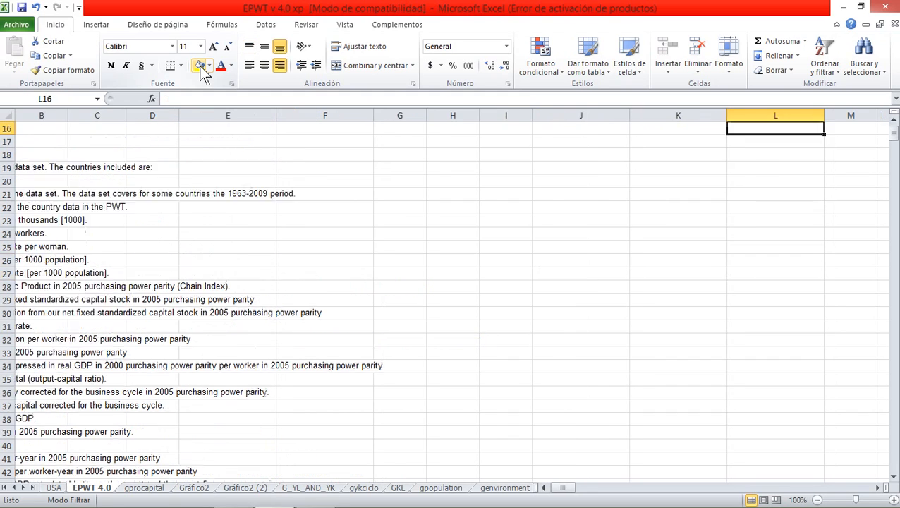
pyautogui.press('Up')
pyautogui.press('Up')
pyautogui.press('Up')
pyautogui.press('Up')
pyautogui.press('Up')
pyautogui.press('Up')
pyautogui.press('Up')
pyautogui.press('Up')
pyautogui.press('Up')
pyautogui.press('Up')
pyautogui.press('Up')
pyautogui.press('Up')
pyautogui.press('Up')
pyautogui.press('Up')
pyautogui.press('Left')
pyautogui.press('Down')
pyautogui.press('Down')
pyautogui.press('Down')
pyautogui.press('Down')
pyautogui.press('Down')
pyautogui.press('Down')
pyautogui.press('Down')
pyautogui.press('Down')
pyautogui.press('Down')
pyautogui.press('Down')
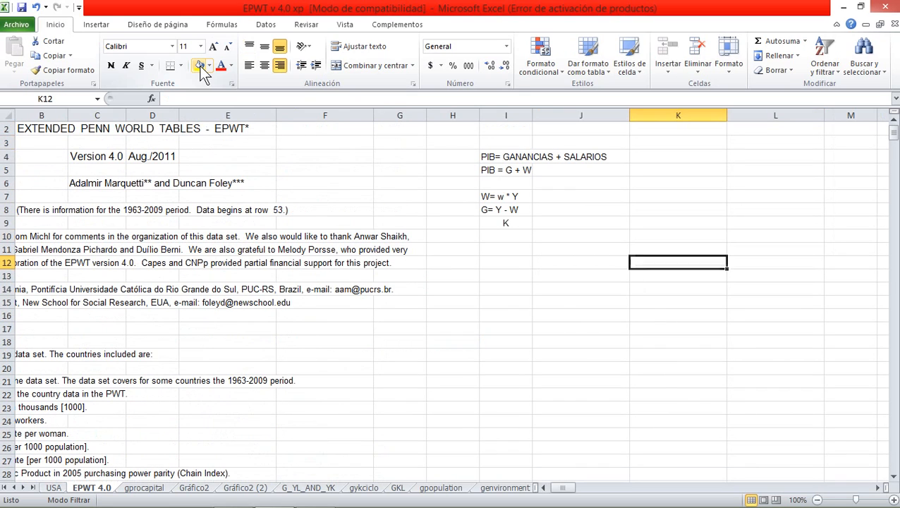
pyautogui.press('Down')
pyautogui.press('Down')
pyautogui.press('Down')
pyautogui.press('Left')
pyautogui.press('Left')
pyautogui.press('Up')
pyautogui.press('Up')
pyautogui.press('Up')
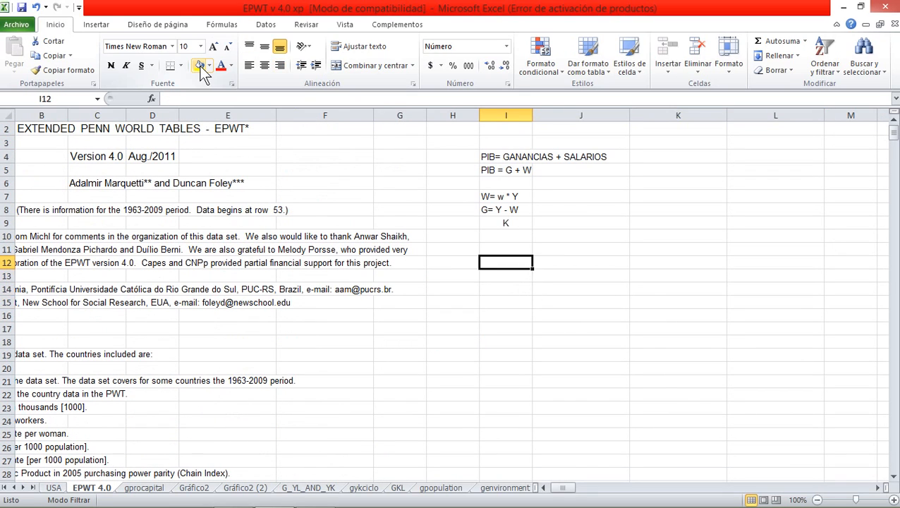
pyautogui.write('g"')
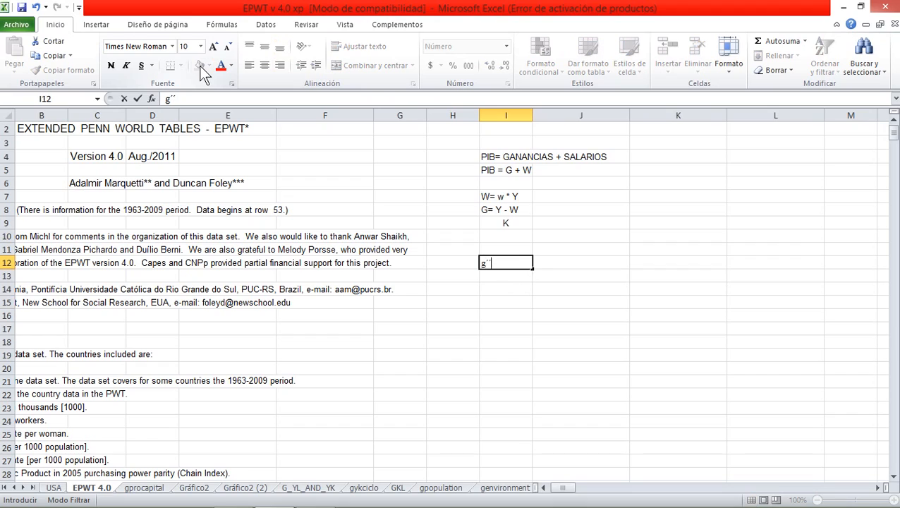
pyautogui.press('BackSpace')
pyautogui.write('=')
pyautogui.write('g')
pyautogui.write('G')
pyautogui.press('BackSpace')
pyautogui.press('BackSpace')
pyautogui.write('G / K')
pyautogui.press('Return')
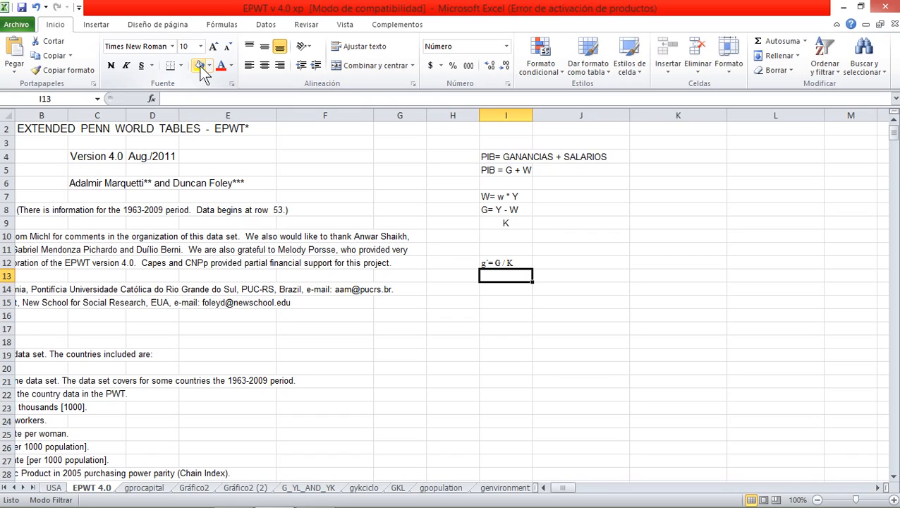
# Look back through the variable definitions in column A, including the yellow ones, down to the average real wage in row 39
pyautogui.press('Left')
pyautogui.press('Left')
pyautogui.press('Left')
pyautogui.press('Left')
pyautogui.press('Left')
pyautogui.press('Left')
pyautogui.press('Left')
pyautogui.press('Left')
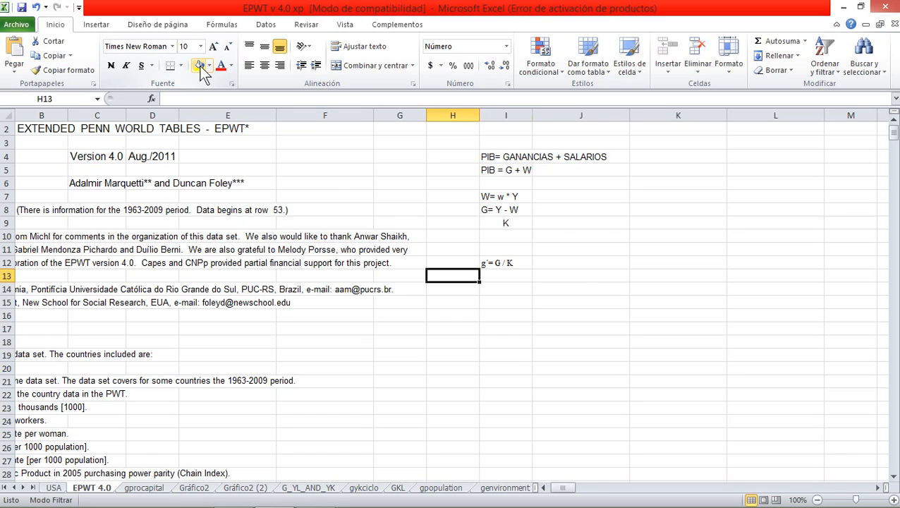
pyautogui.press('Down')
pyautogui.press('Down')
pyautogui.press('Down')
pyautogui.press('Down')
pyautogui.press('Down')
pyautogui.press('Down')
pyautogui.press('Down')
pyautogui.press('Down')
pyautogui.press('Down')
pyautogui.press('Down')
pyautogui.press('Down')
pyautogui.press('Down')
pyautogui.press('Down')
pyautogui.press('Down')
pyautogui.press('Down')
pyautogui.press('Down')
pyautogui.press('Down')
pyautogui.press('Down')
pyautogui.press('Down')
pyautogui.press('Down')
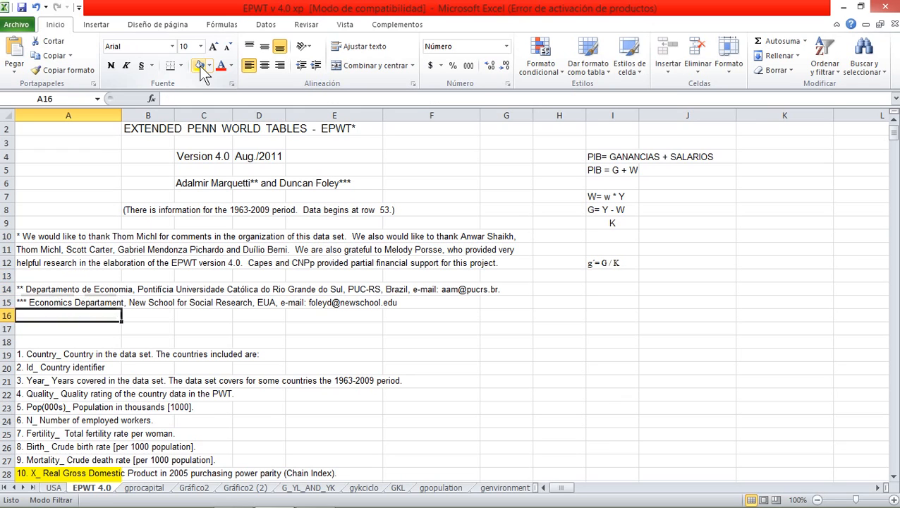
pyautogui.press('Right')
pyautogui.press('Right')
pyautogui.press('Right')
pyautogui.press('Right')
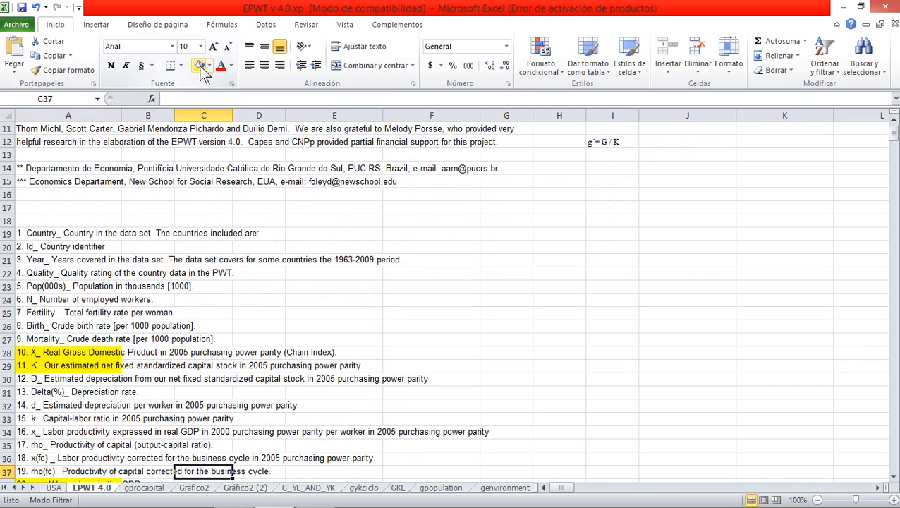
pyautogui.press('Down')
pyautogui.press('Down')
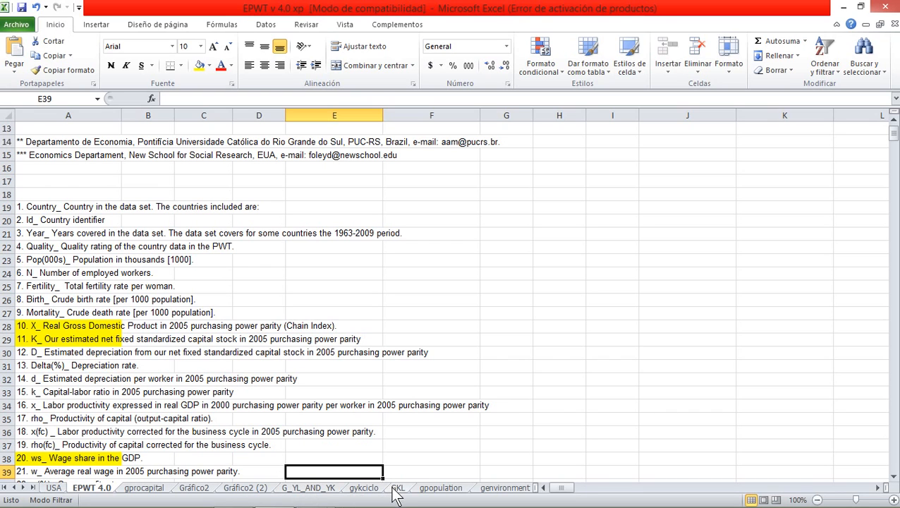
# On the USA sheet, select the Year column from its header through 2009 (C2:C49)
pyautogui.click(54, 487)
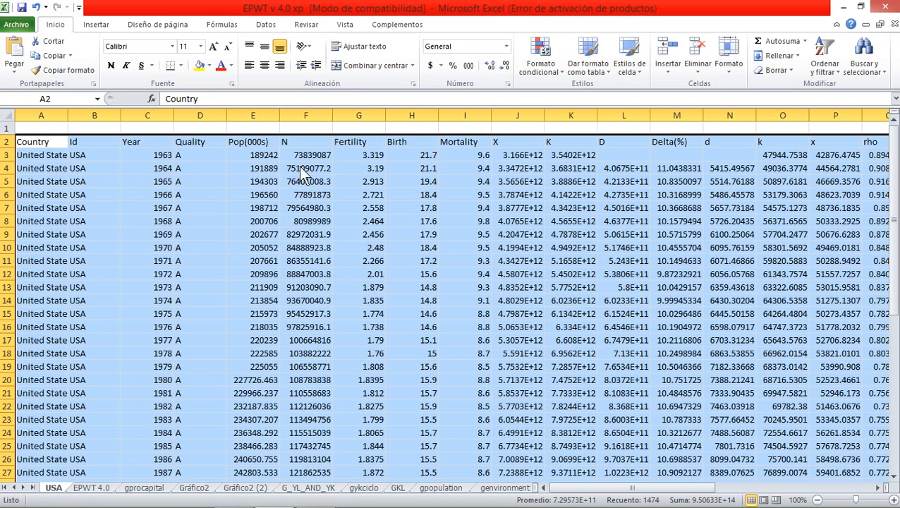
pyautogui.click(290, 174)
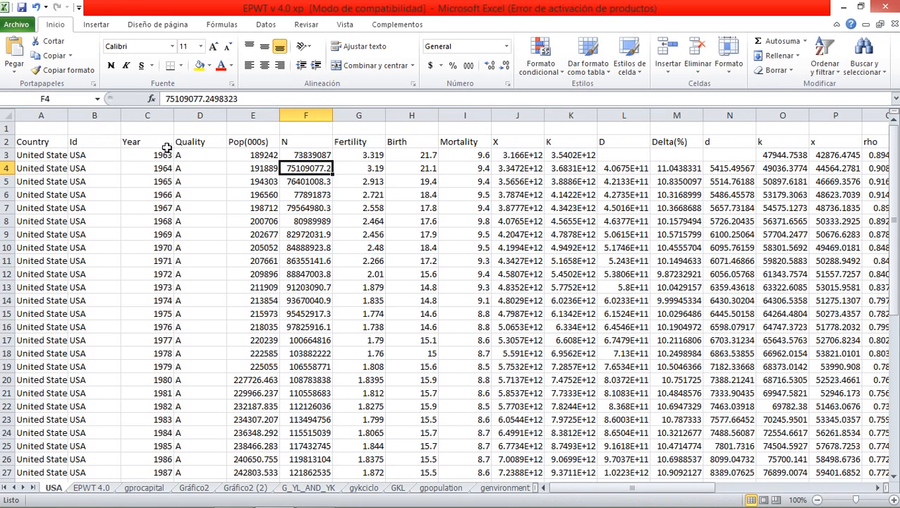
pyautogui.moveTo(155, 145); pyautogui.dragTo(169, 459)
pyautogui.hotkey('alt', 'Tab')
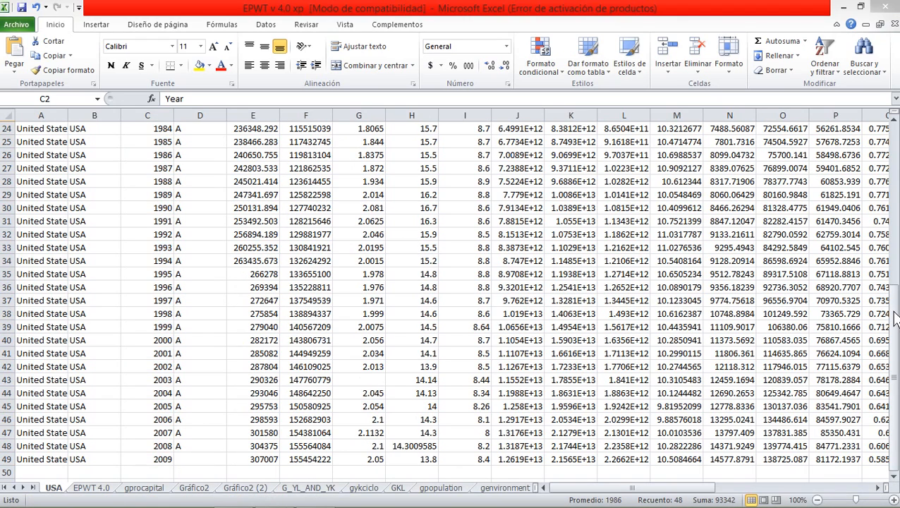
pyautogui.moveTo(893, 310); pyautogui.dragTo(898, 144)
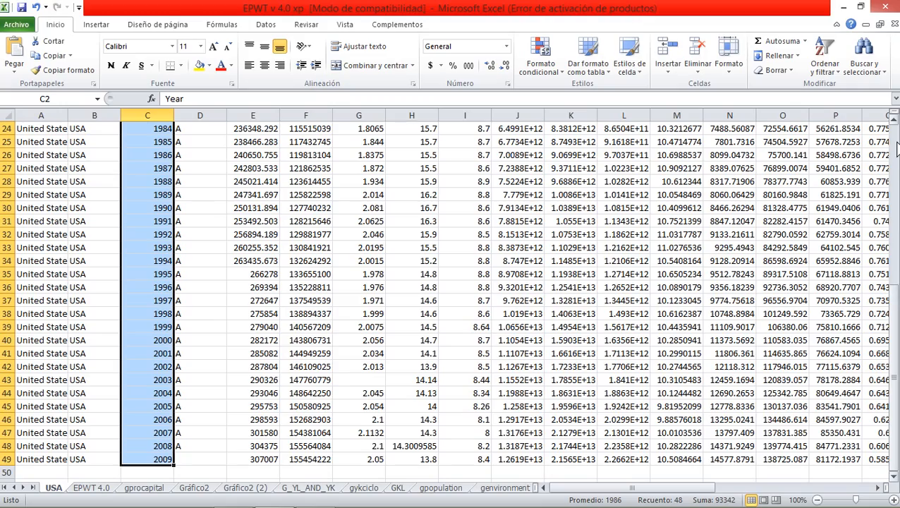
pyautogui.moveTo(894, 296); pyautogui.dragTo(894, 127)
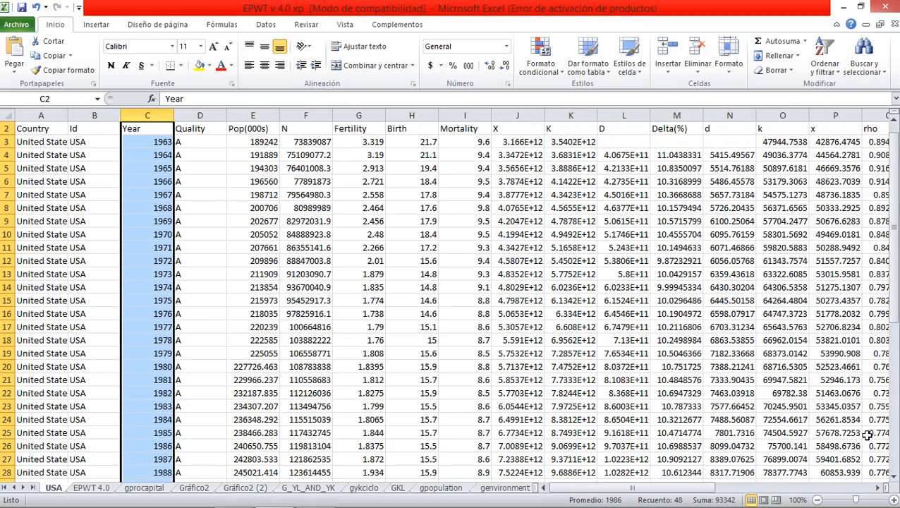
# Add the X and K columns with their headers (J2:K49) to the Year selection on the USA sheet
pyautogui.click(878, 487)
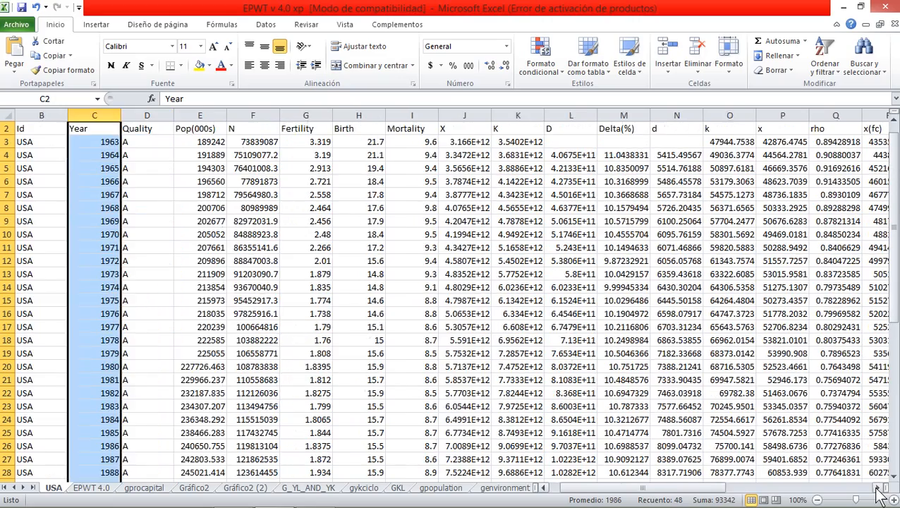
pyautogui.click(877, 488)
pyautogui.click(877, 488)
pyautogui.click(877, 487)
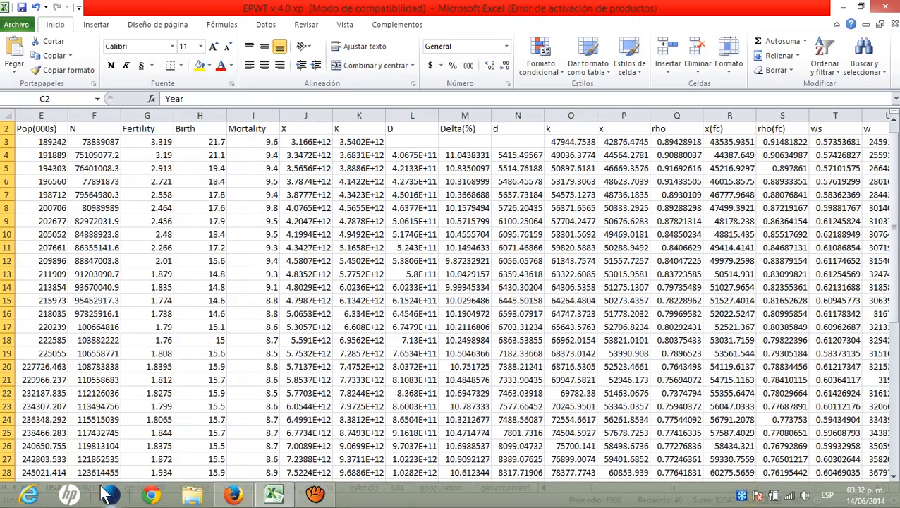
pyautogui.click(91, 488)
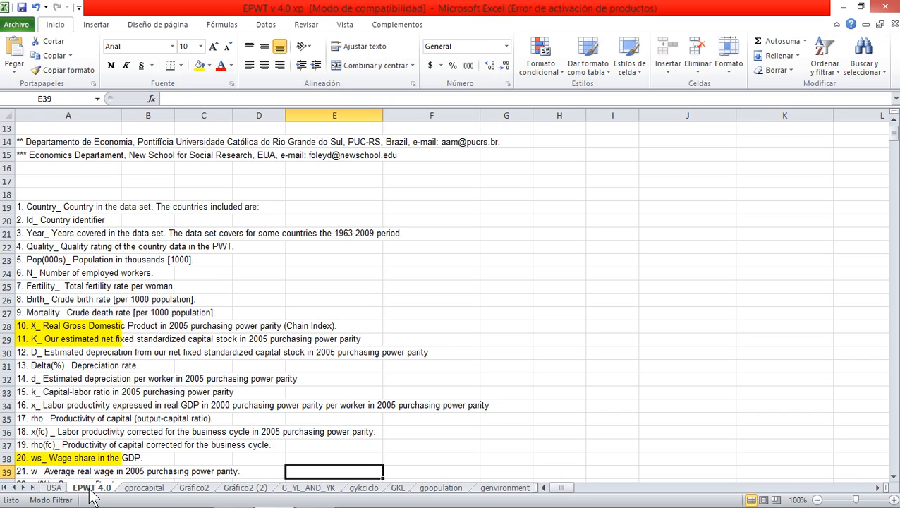
pyautogui.click(61, 491)
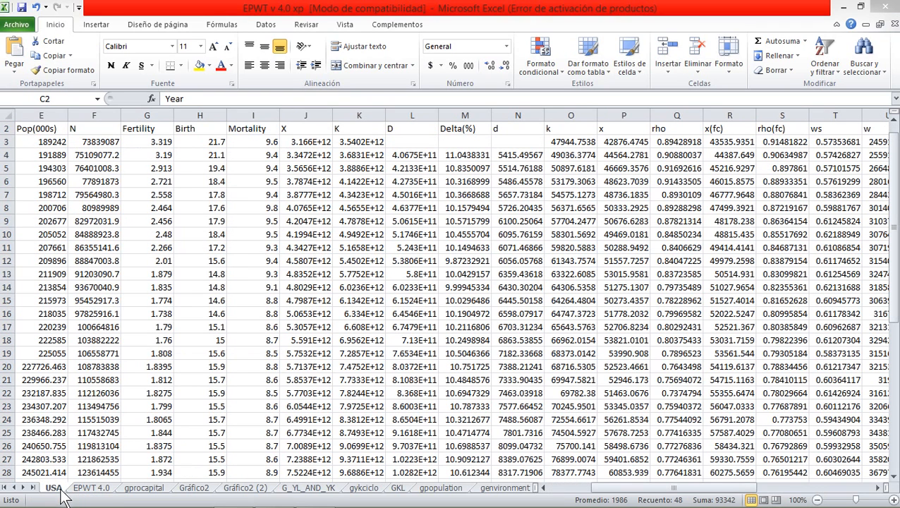
pyautogui.click(774, 488)
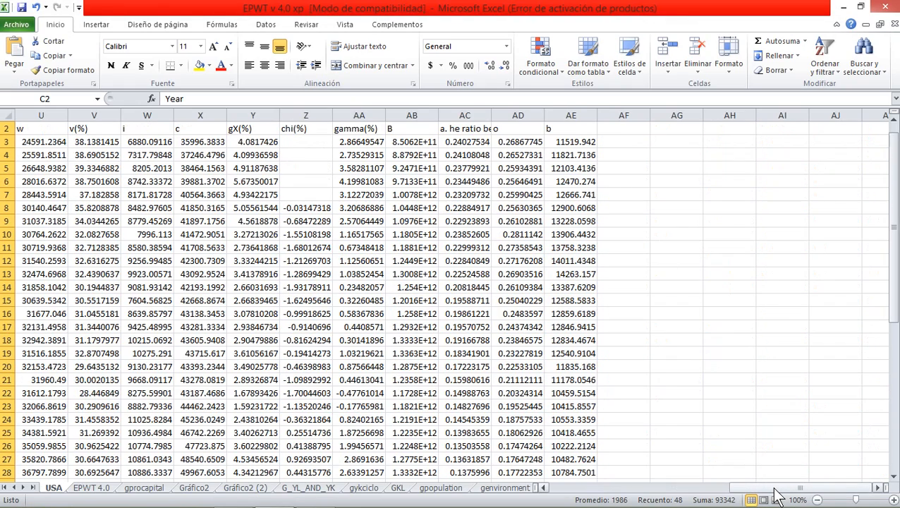
pyautogui.moveTo(774, 488); pyautogui.dragTo(664, 489)
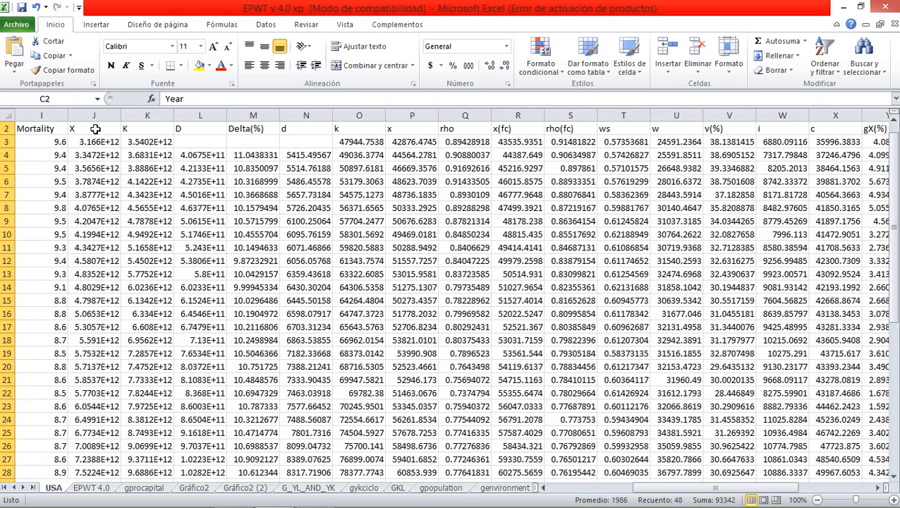
pyautogui.moveTo(96, 128); pyautogui.dragTo(145, 458)
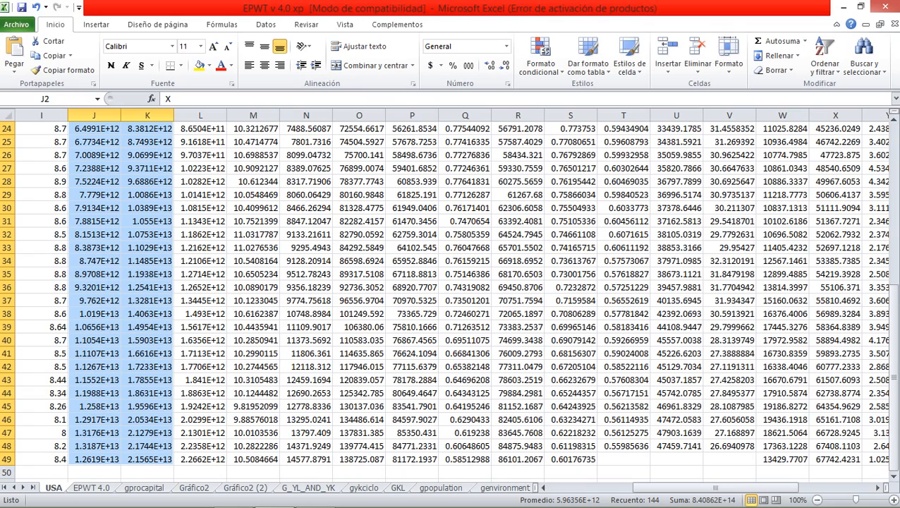
# Add the ws column (T2:T49) to the selection and copy the Year, X, K and ws data
pyautogui.click(896, 138)
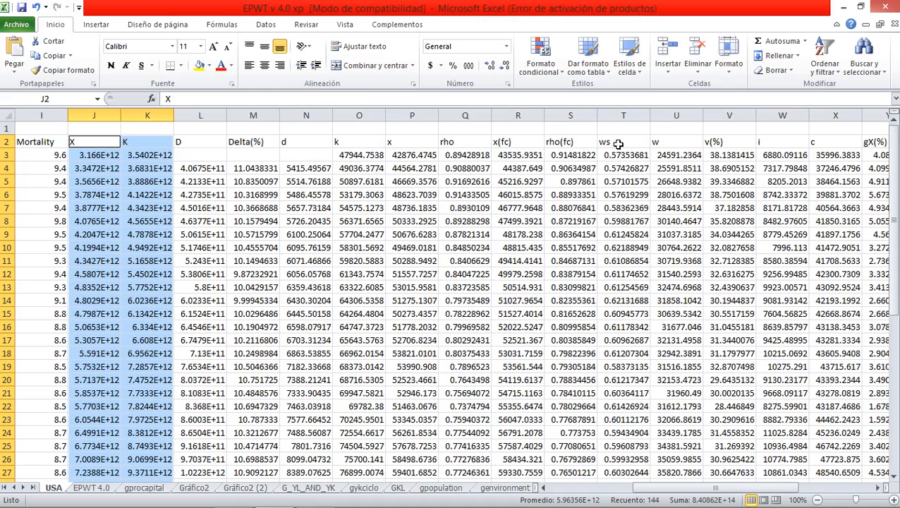
pyautogui.moveTo(618, 143); pyautogui.dragTo(626, 445)
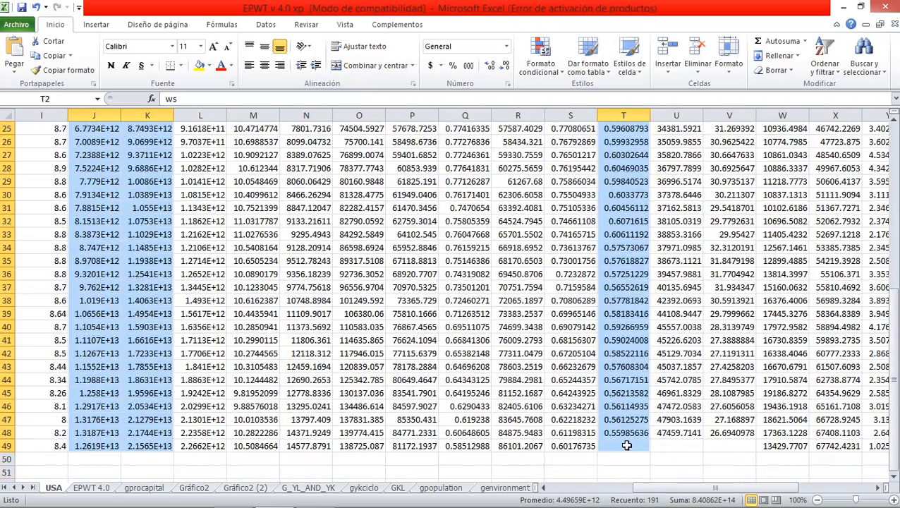
pyautogui.hotkey('ctrl', 'c')
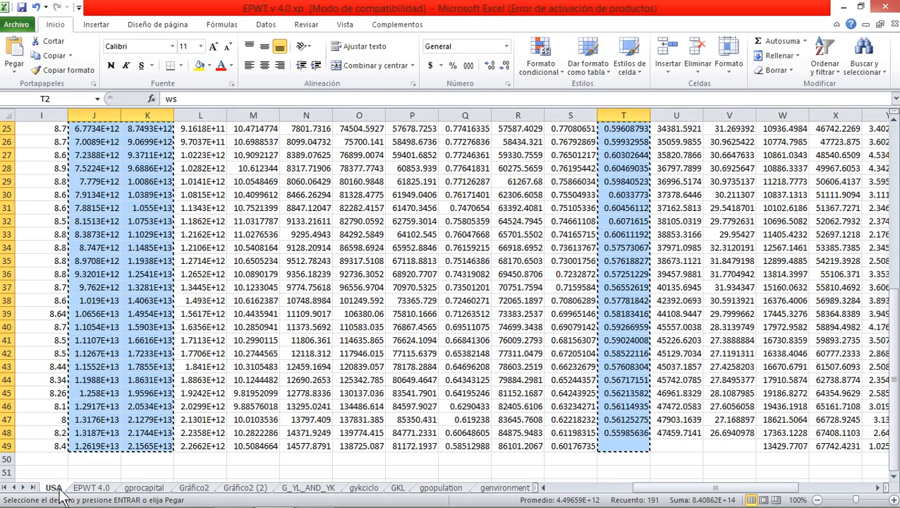
# Paste the copied Year, X, K and ws data as values only, starting at cell B57 below the USA data
pyautogui.click(893, 480)
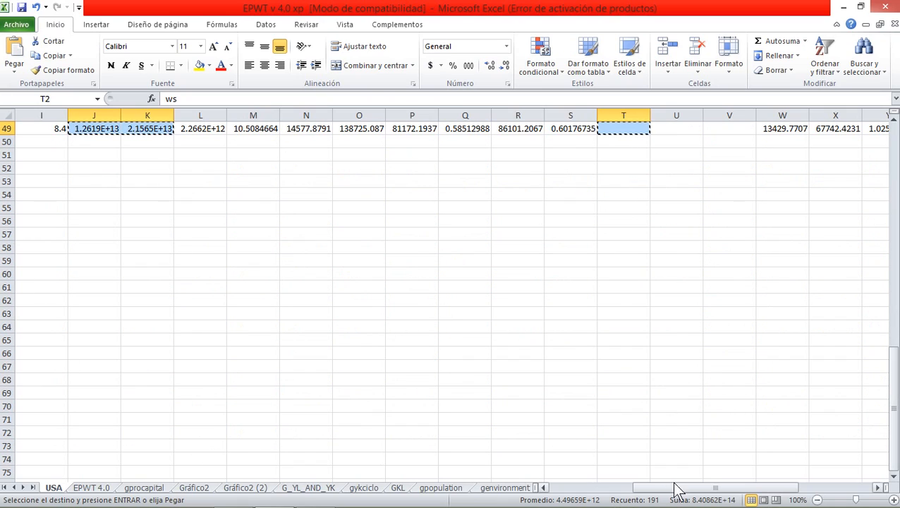
pyautogui.click(564, 488)
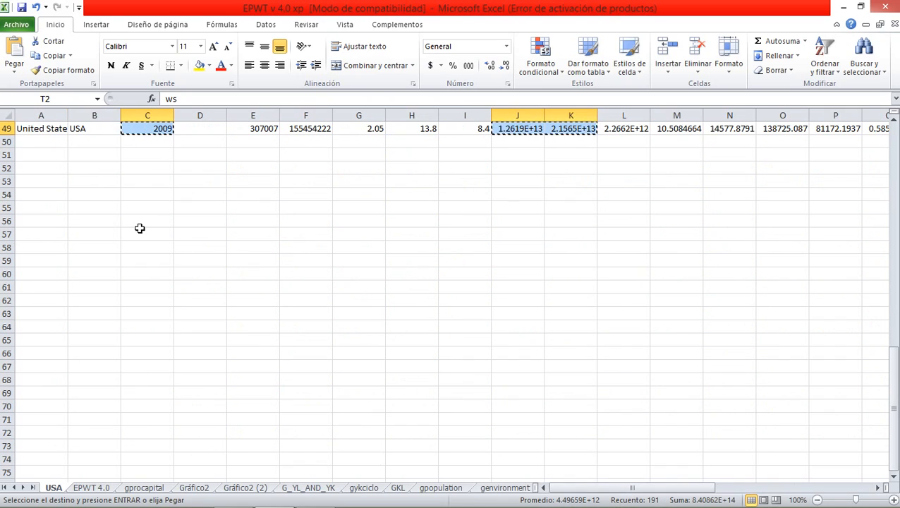
pyautogui.click(93, 231)
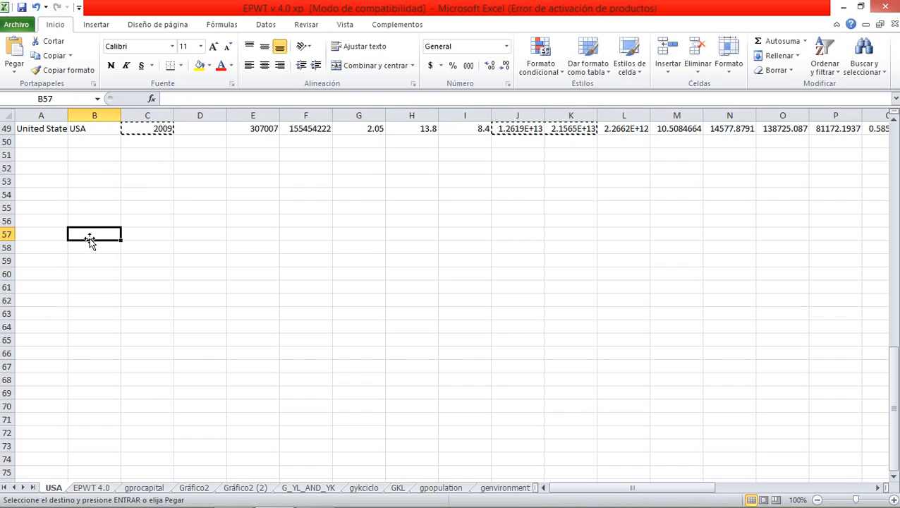
pyautogui.rightClick(88, 238)
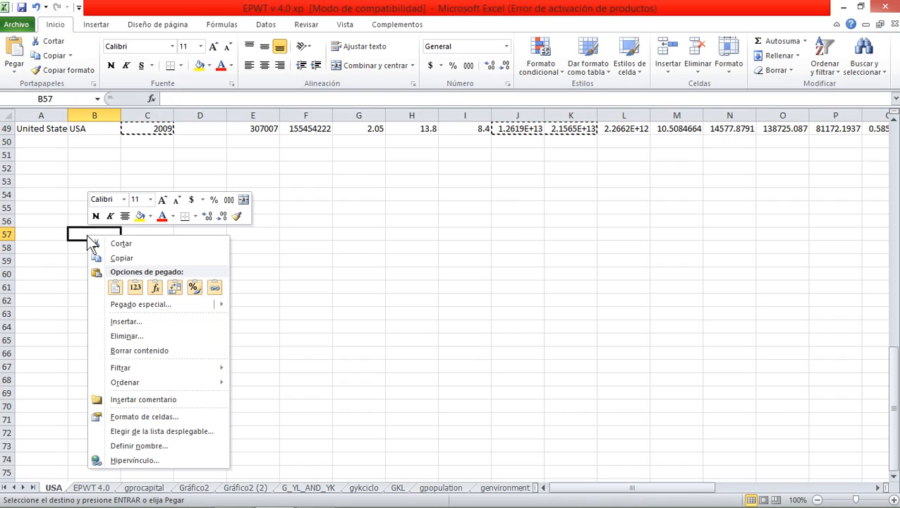
pyautogui.click(14, 71)
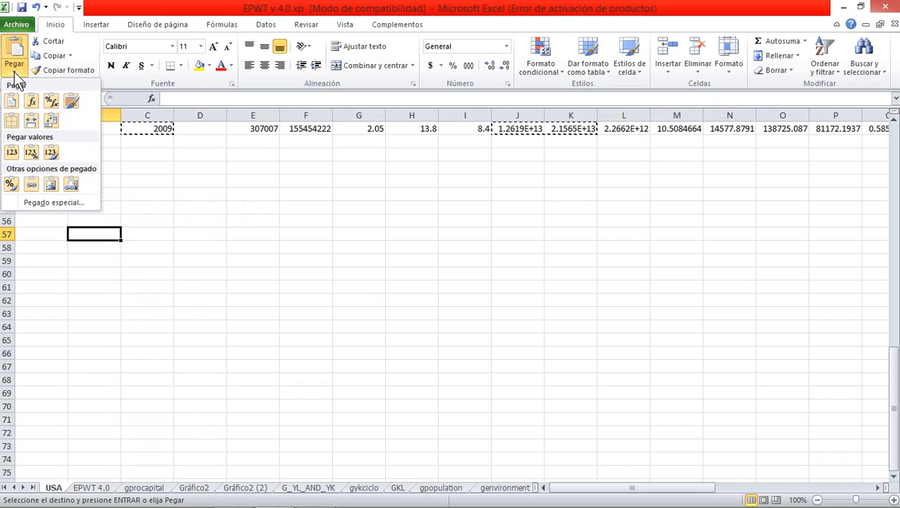
pyautogui.click(21, 202)
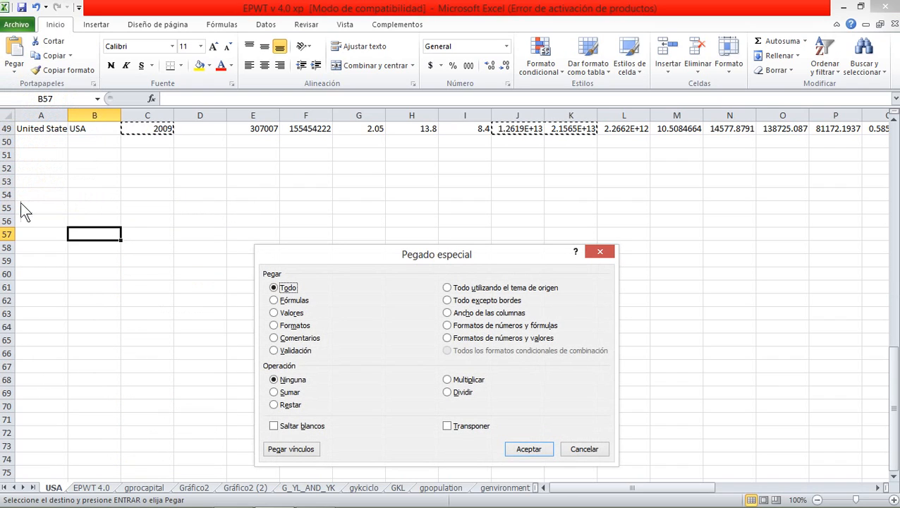
pyautogui.click(285, 313)
pyautogui.click(529, 444)
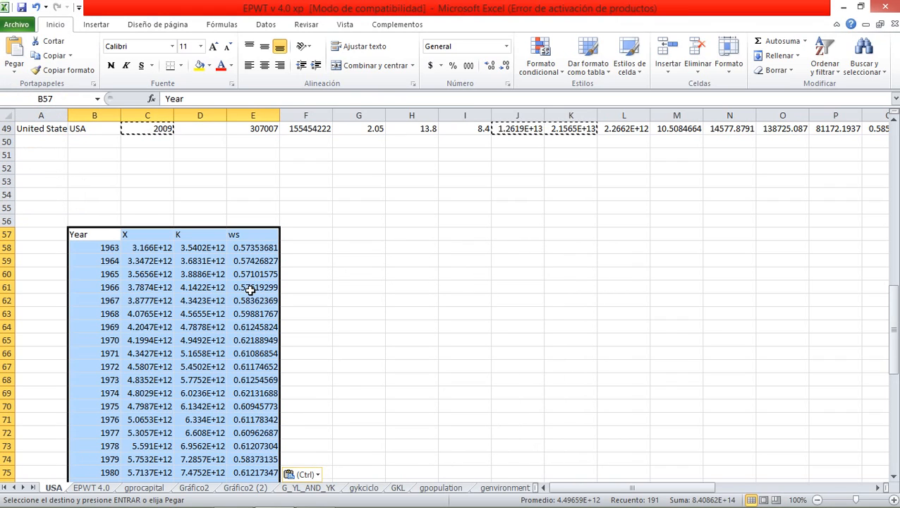
# Label the pasted X, K and ws columns in row 55 as PIB, CAPITAL and SHARE W
pyautogui.click(141, 208)
pyautogui.write('PIB')
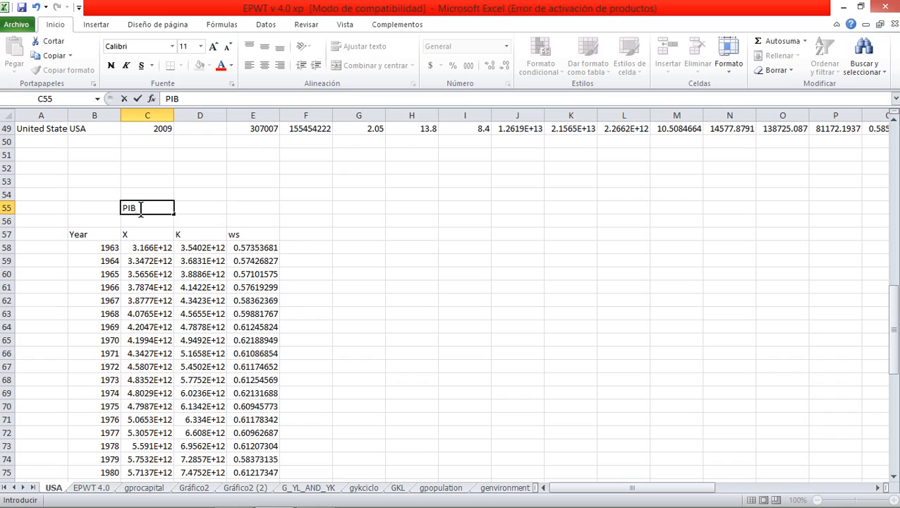
pyautogui.press('Tab')
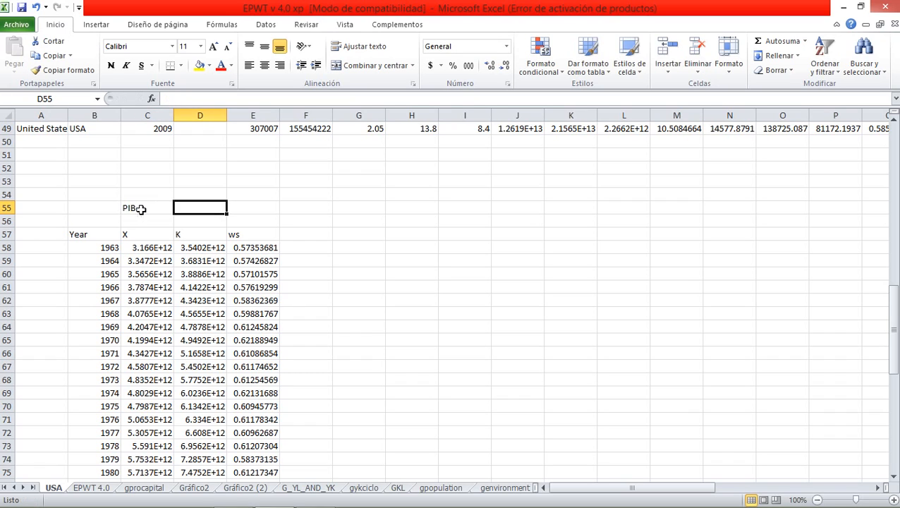
pyautogui.write('CAPITAL')
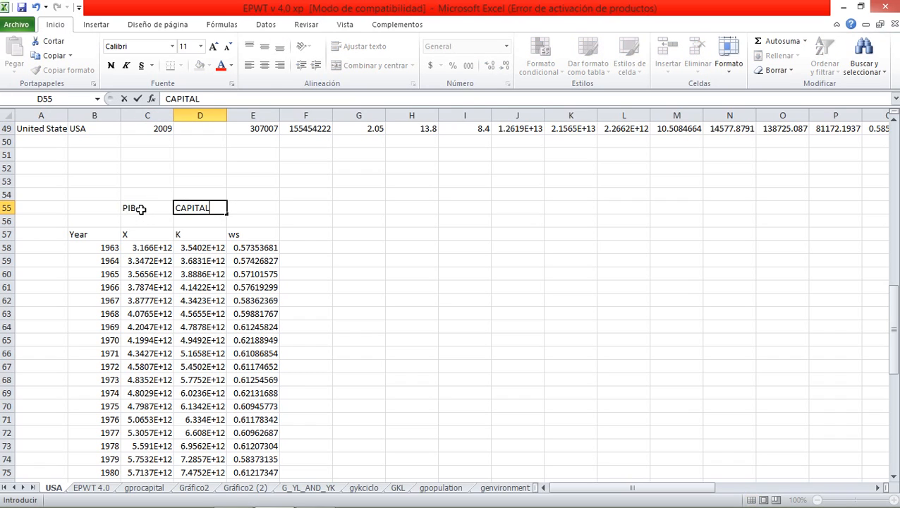
pyautogui.press('Tab')
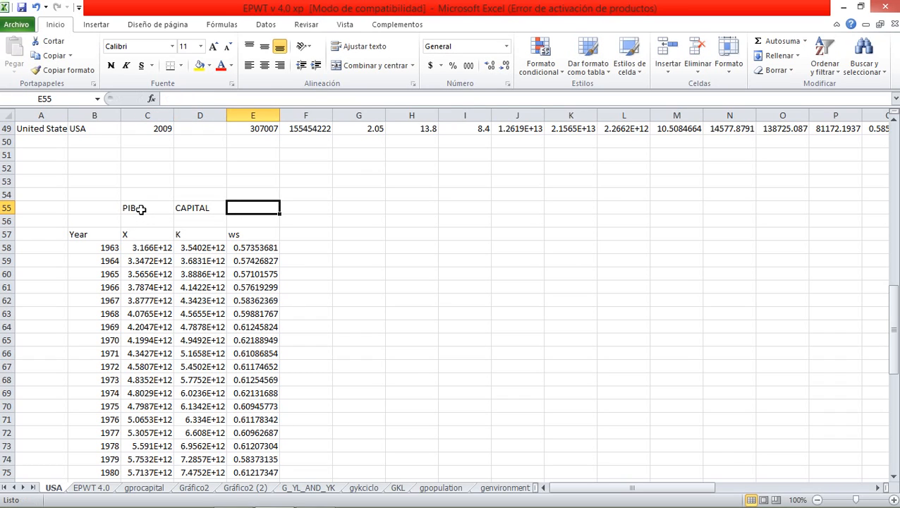
pyautogui.write('SHAR')
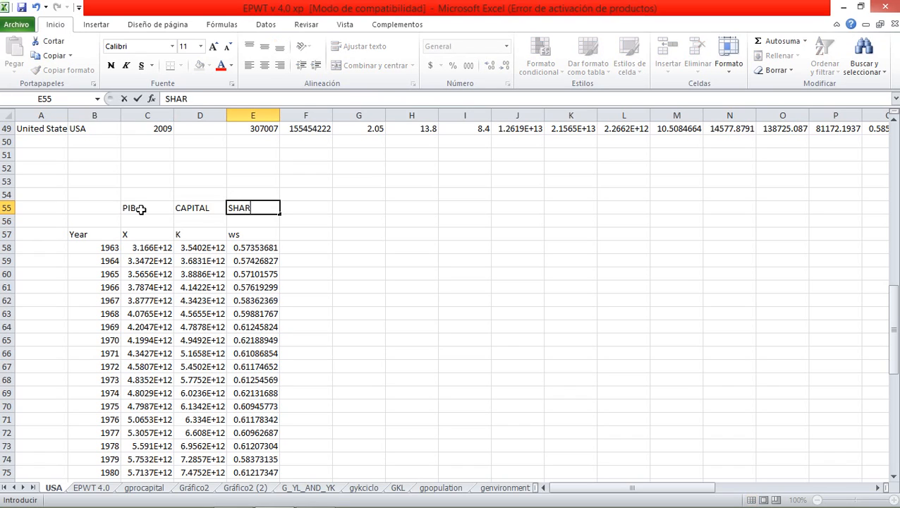
pyautogui.write('E W')
pyautogui.press('Return')
# Calculate 1963 wages in G58 with the formula +E58*C58 and head the column W in G57
pyautogui.press('Down')
pyautogui.press('Down')
pyautogui.press('Right')
pyautogui.press('Right')
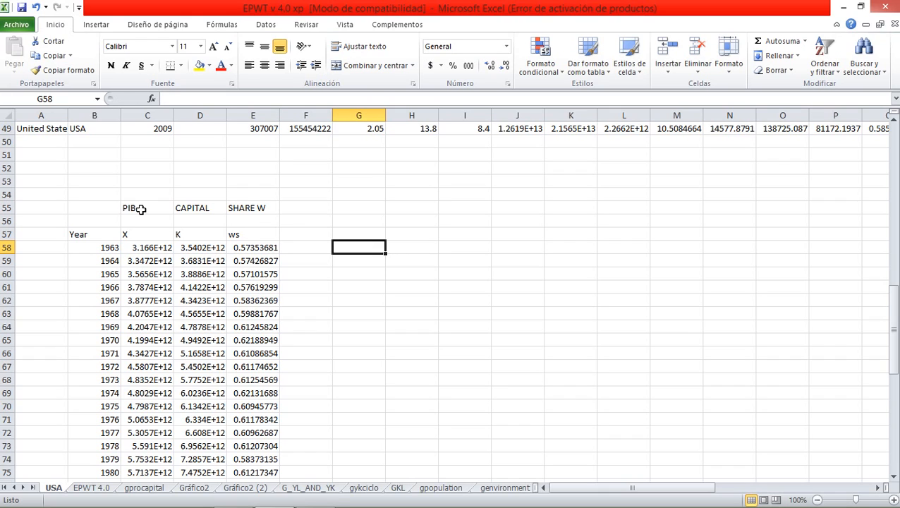
pyautogui.write('*')
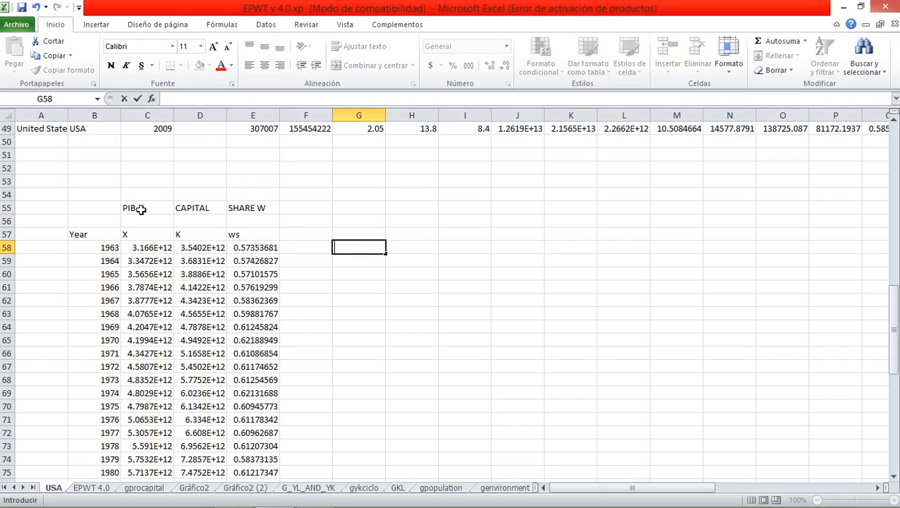
pyautogui.write('+')
pyautogui.click(248, 248)
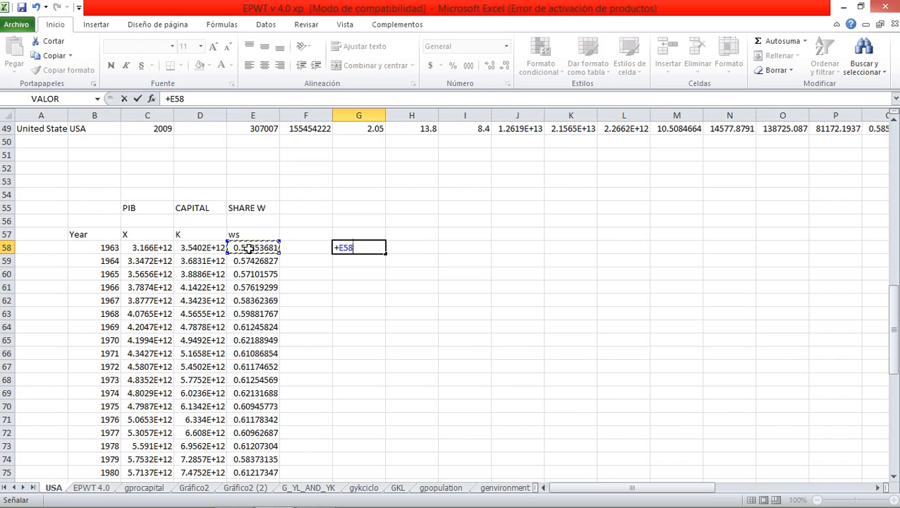
pyautogui.write('*')
pyautogui.click(150, 248)
pyautogui.press('Return')
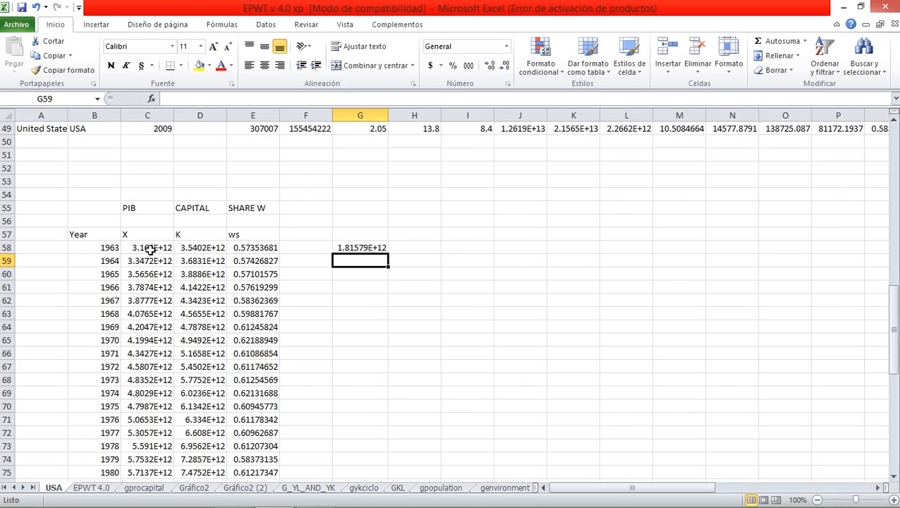
pyautogui.click(349, 231)
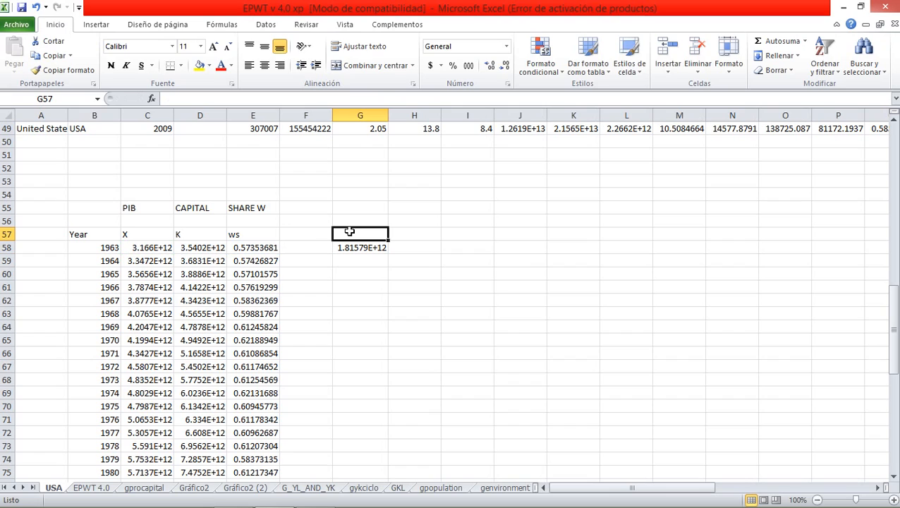
pyautogui.write('W')
pyautogui.click(408, 249)
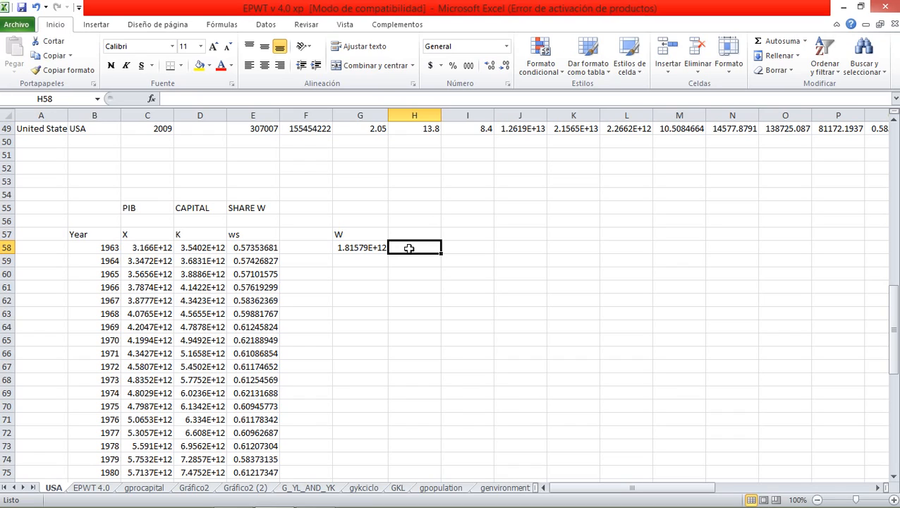
pyautogui.write('*')
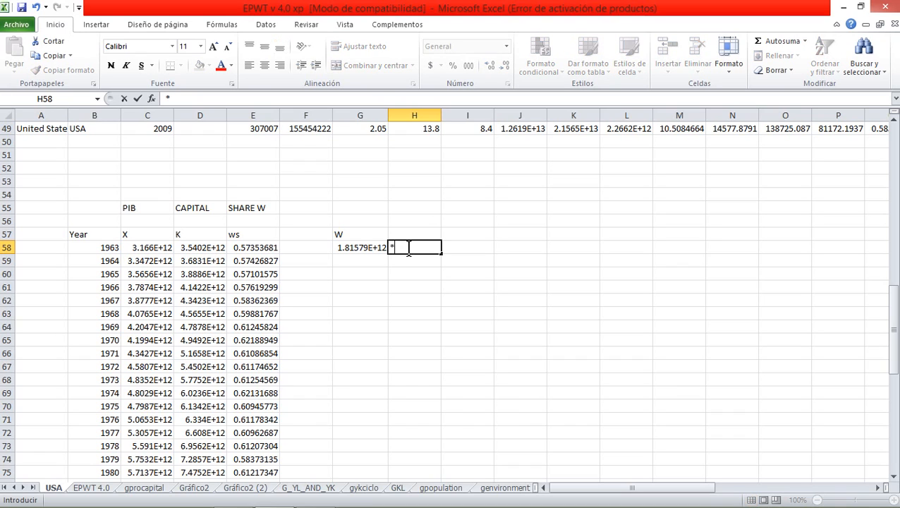
pyautogui.click(146, 251)
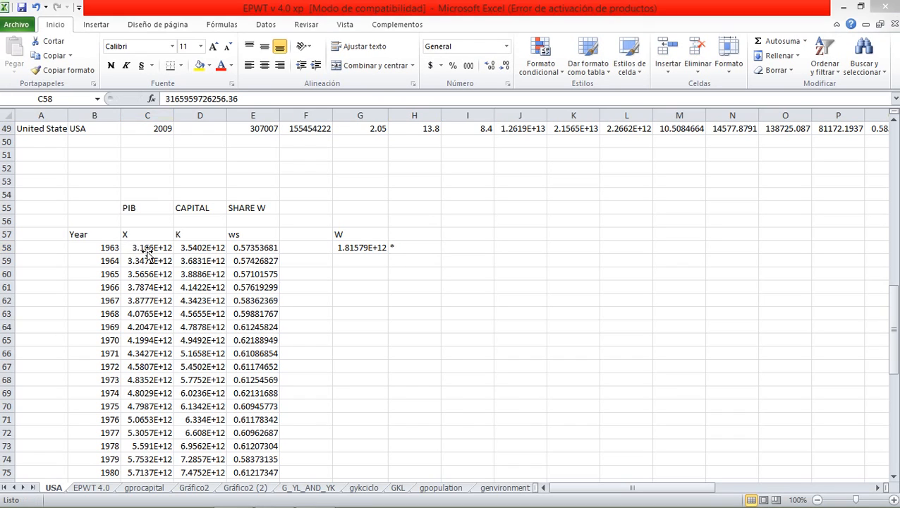
# Calculate 1963 profits in H58 as C58 minus G58 and head the column G in H57
pyautogui.click(395, 246)
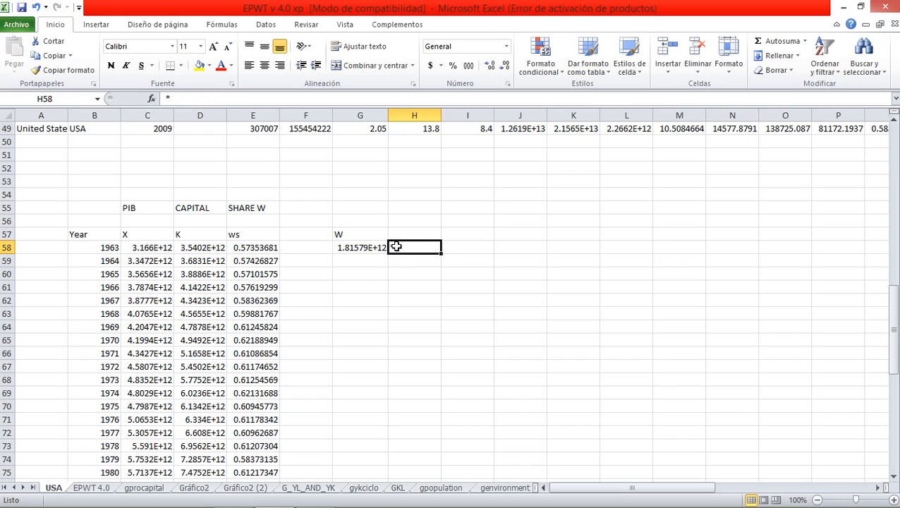
pyautogui.write('+')
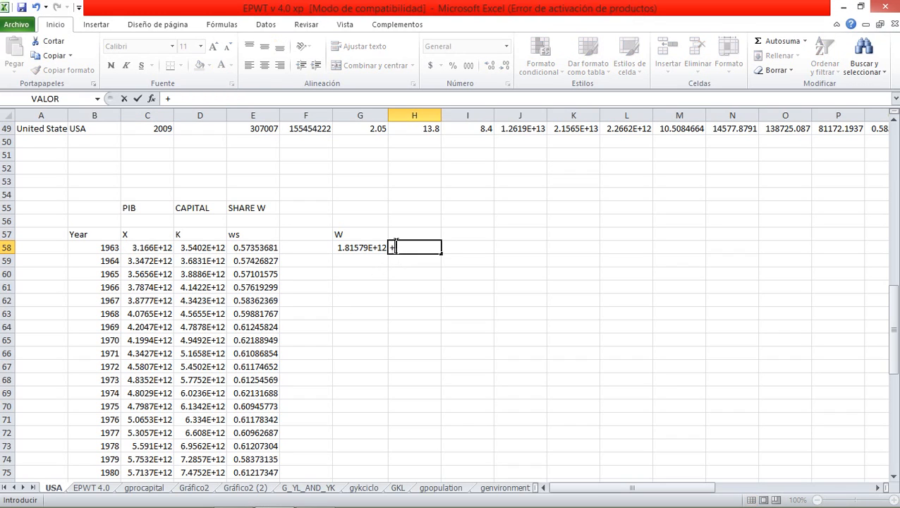
pyautogui.click(142, 249)
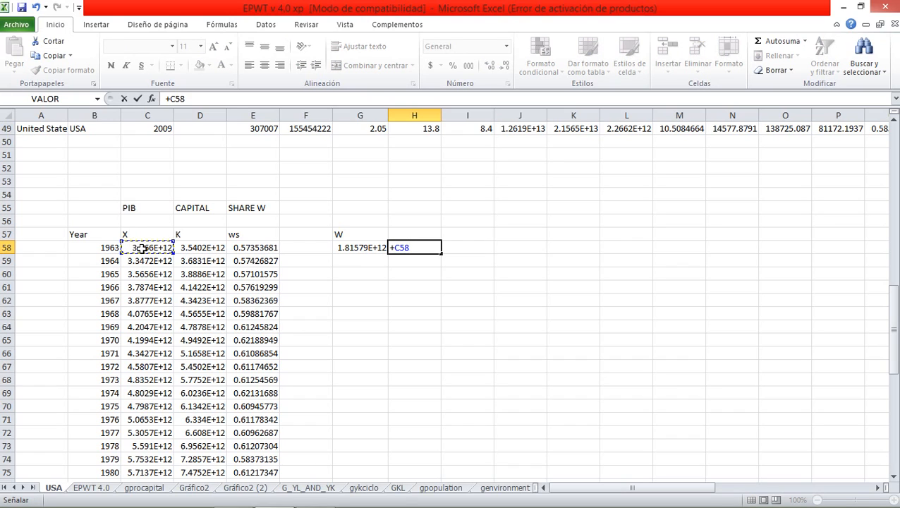
pyautogui.write('+')
pyautogui.press('BackSpace')
pyautogui.write('-')
pyautogui.click(353, 248)
pyautogui.press('Return')
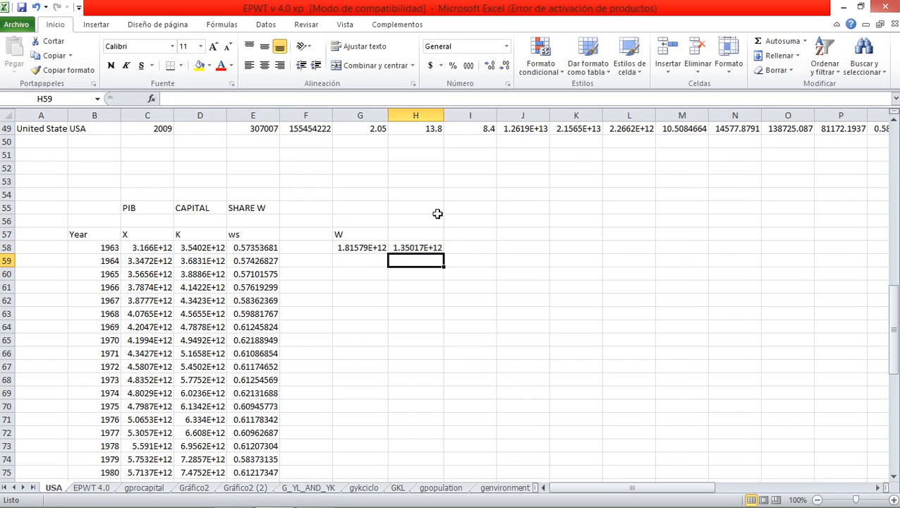
pyautogui.click(416, 233)
pyautogui.write('G')
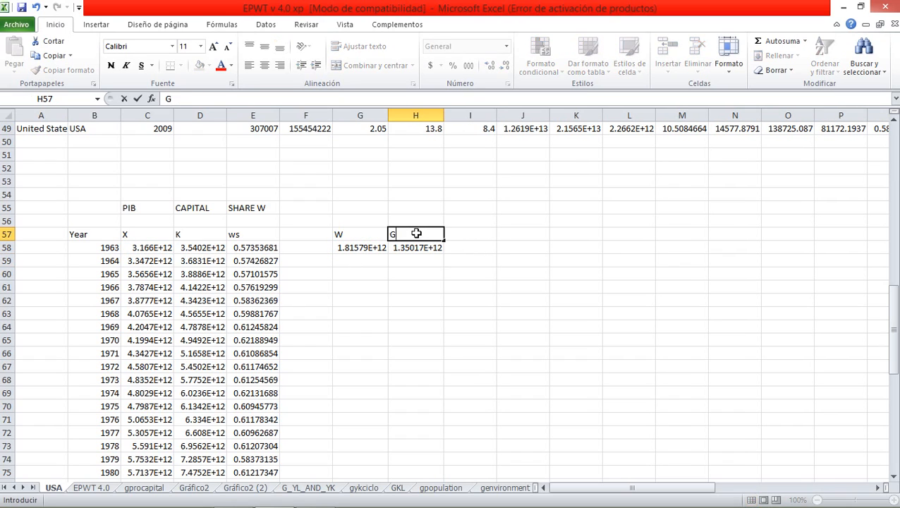
# Add W and G for 1963 in I58 with +G58+H58, compare with X in C58, and head the column Y
pyautogui.click(468, 247)
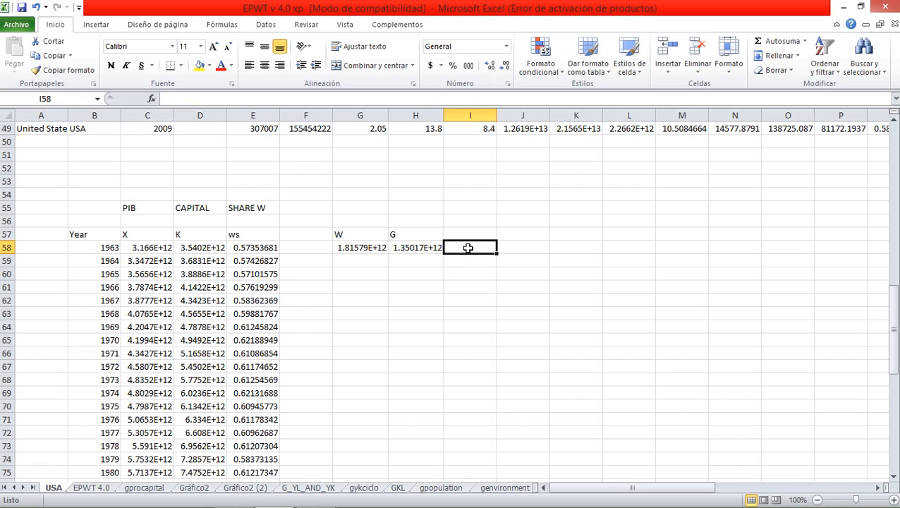
pyautogui.write('+')
pyautogui.click(350, 248)
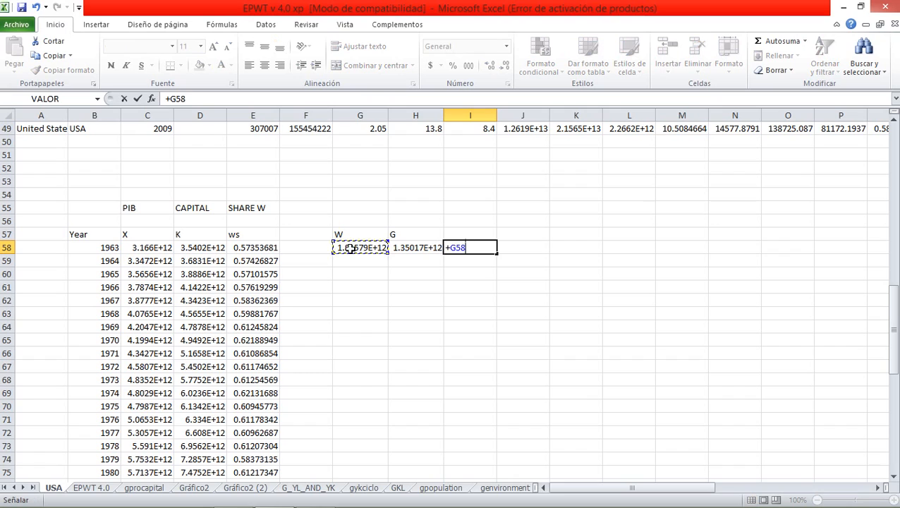
pyautogui.write('+')
pyautogui.click(398, 248)
pyautogui.press('Return')
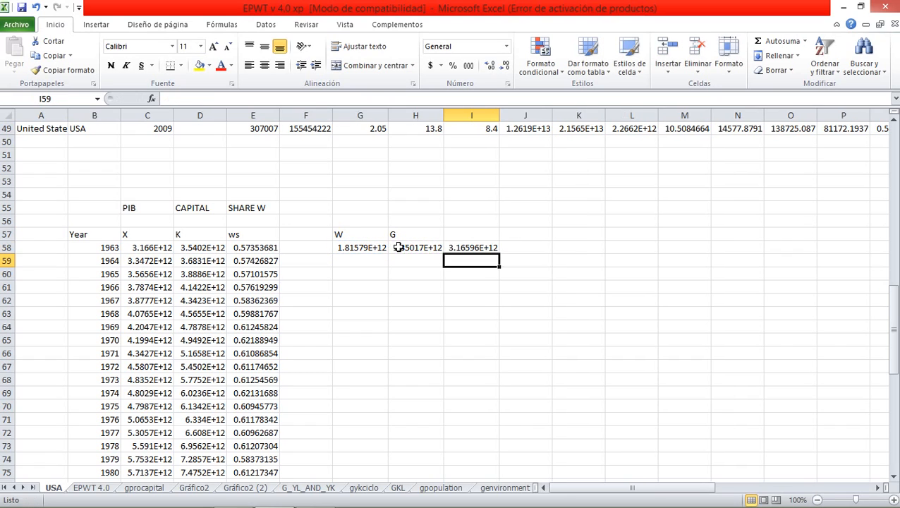
pyautogui.click(153, 248)
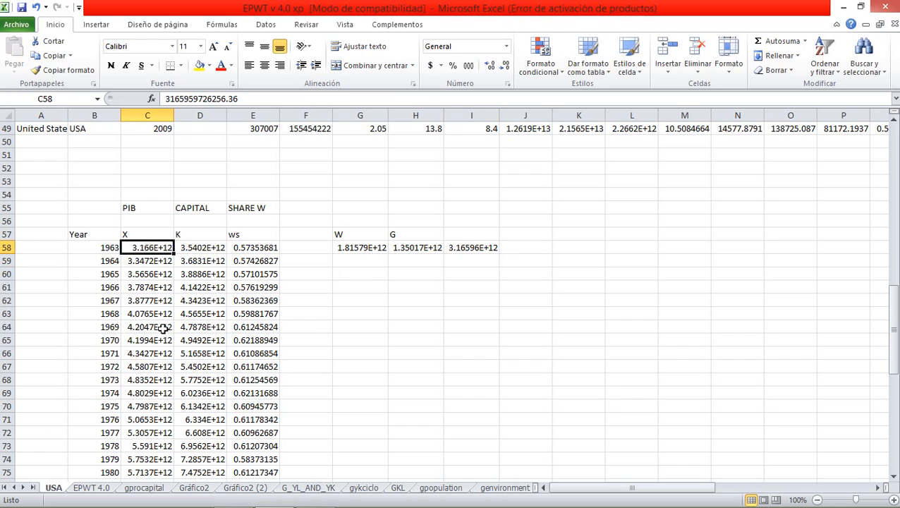
pyautogui.click(467, 237)
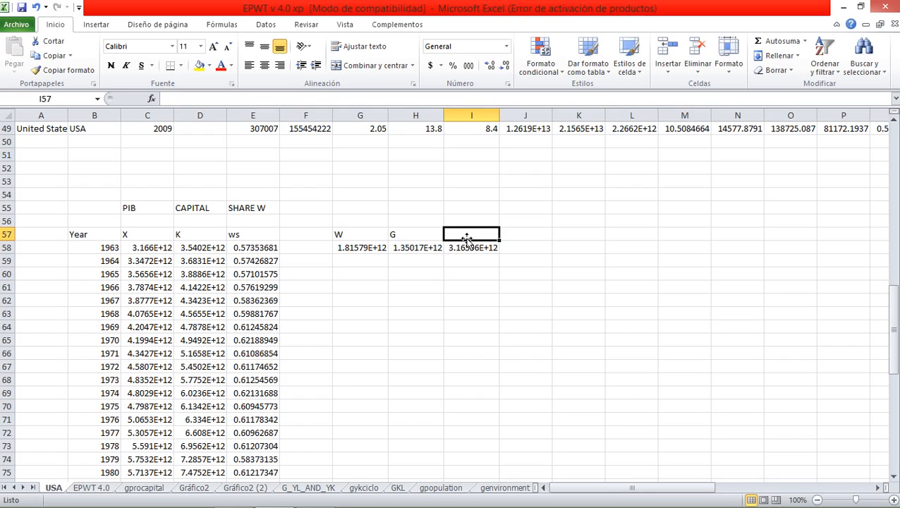
pyautogui.write('Y')
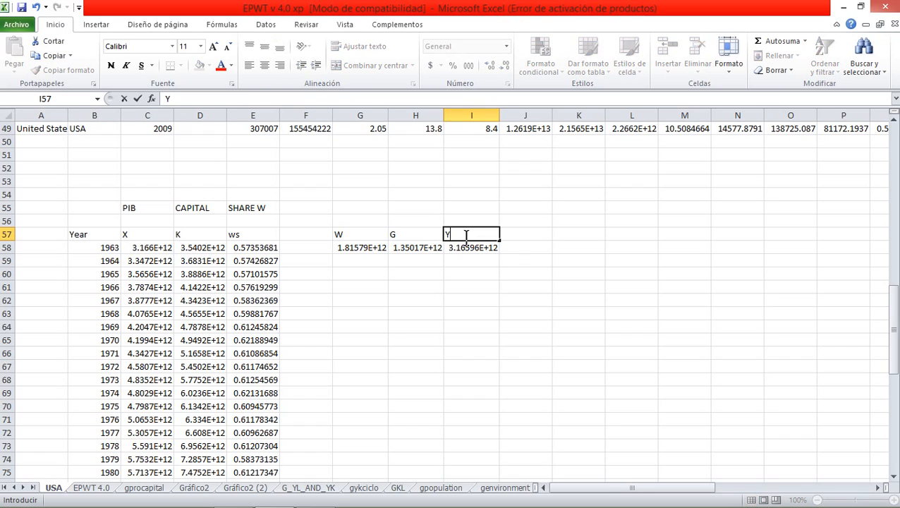
# Head column J in row 57 as K and link J58 to the 1963 capital value in D58
pyautogui.click(520, 247)
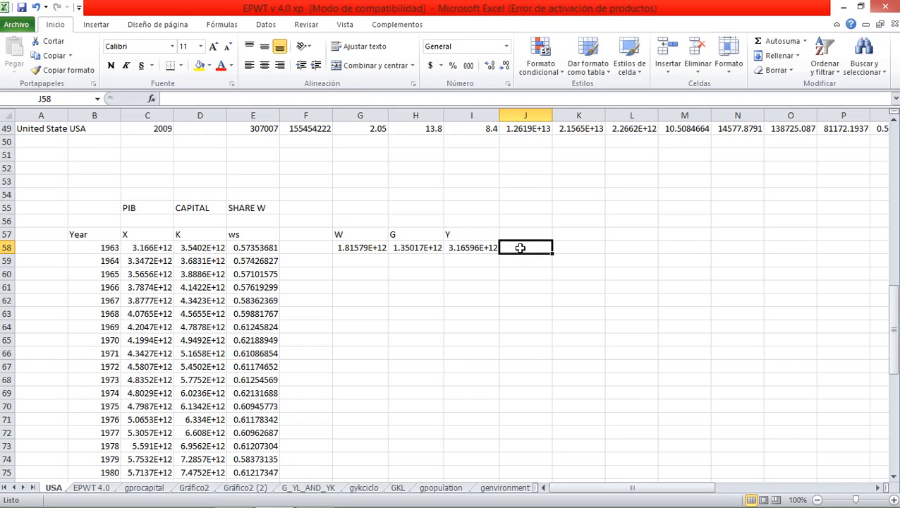
pyautogui.press('Up')
pyautogui.write('K')
pyautogui.press('Return')
pyautogui.write('+')
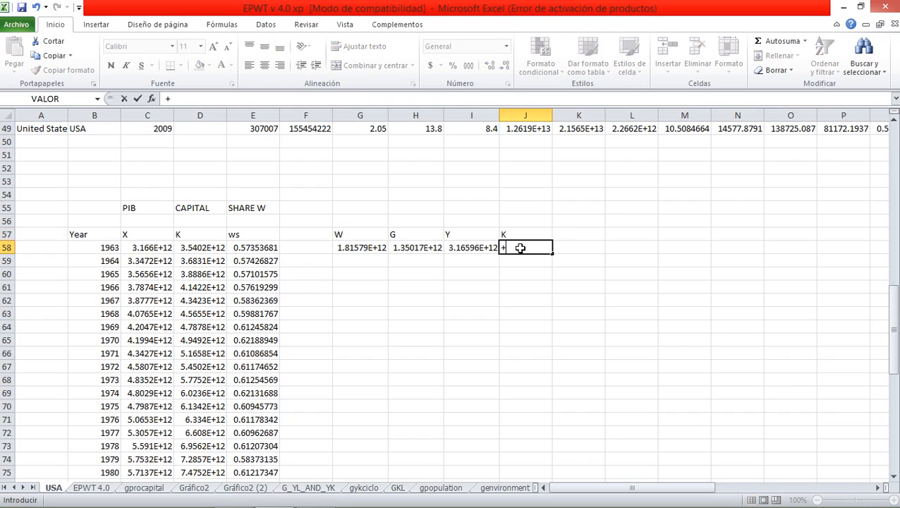
pyautogui.click(188, 248)
pyautogui.press('Return')
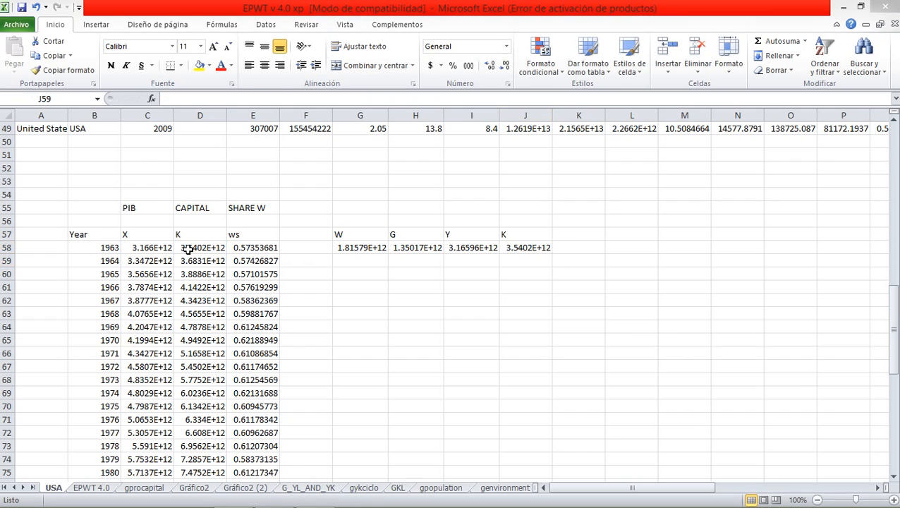
# Head column K in row 57 as g and note its definition g/K above it in K56
pyautogui.click(579, 233)
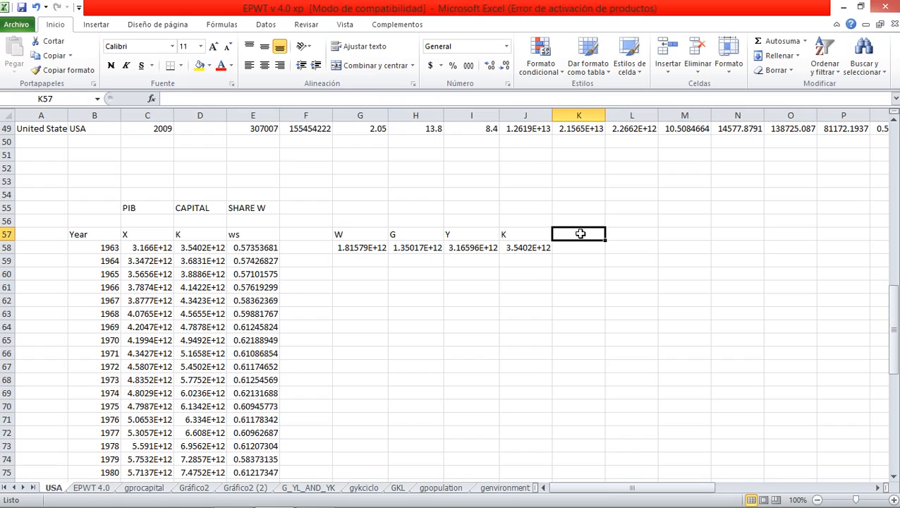
pyautogui.write('g')
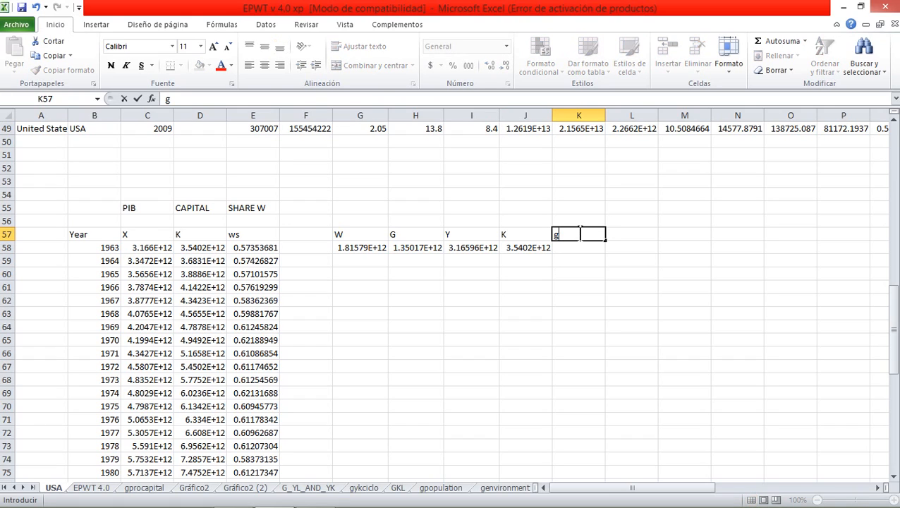
pyautogui.press('Tab')
pyautogui.press('Up')
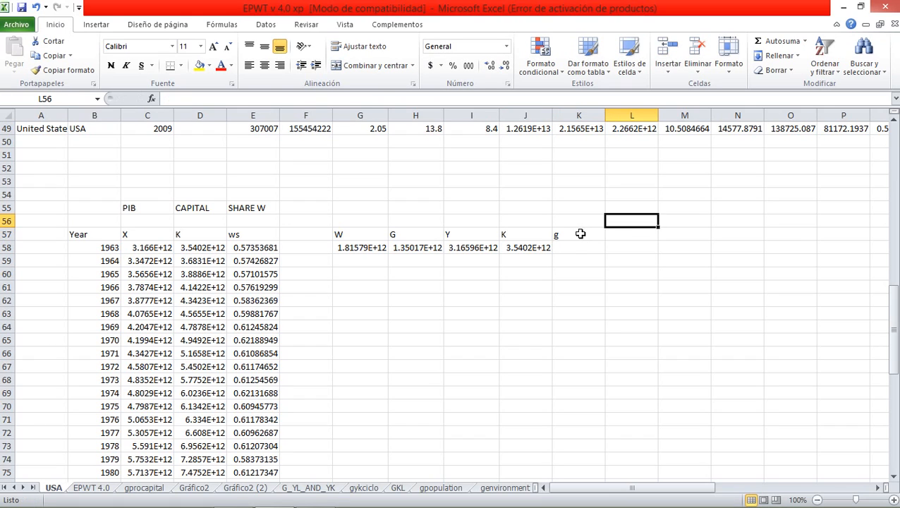
pyautogui.press('Left')
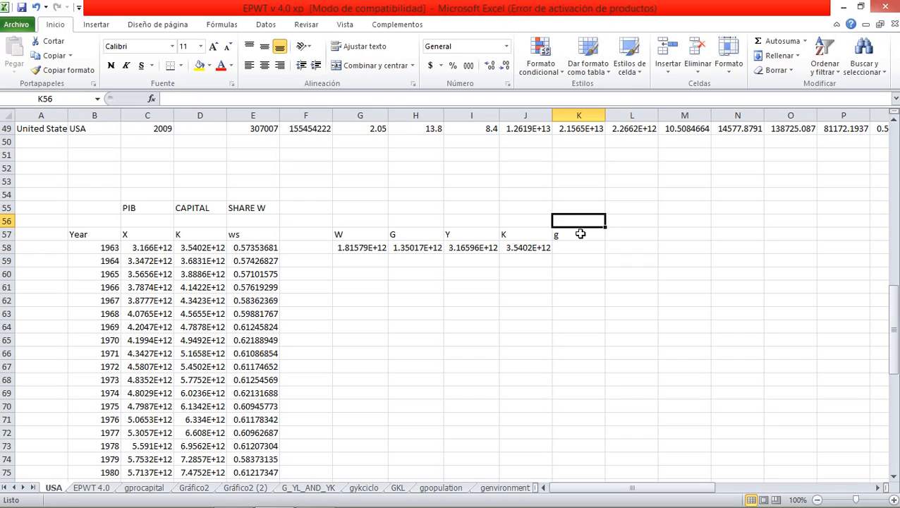
pyautogui.write('g/k')
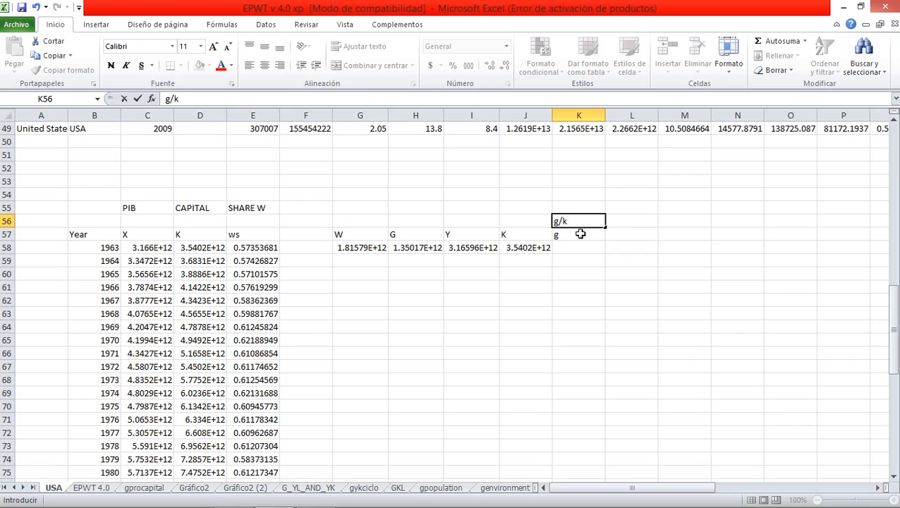
pyautogui.press('BackSpace')
pyautogui.write('K')
pyautogui.press('Return')
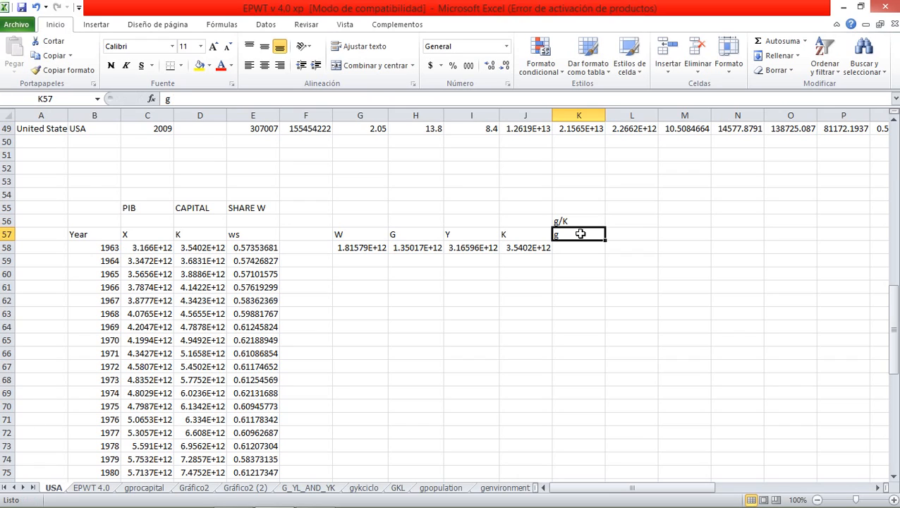
# Head column L in row 57 as P and note its definition G/W above it in L56
pyautogui.press('Tab')
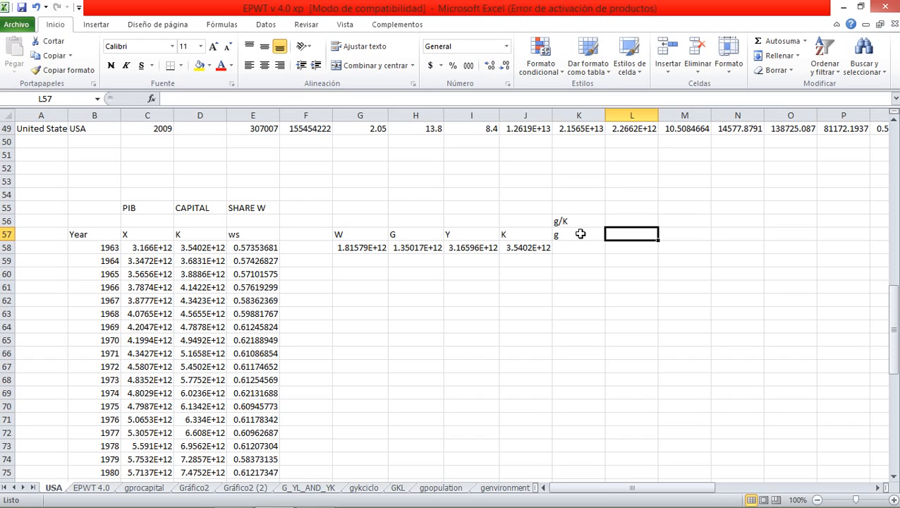
pyautogui.write('P')
pyautogui.press('Up')
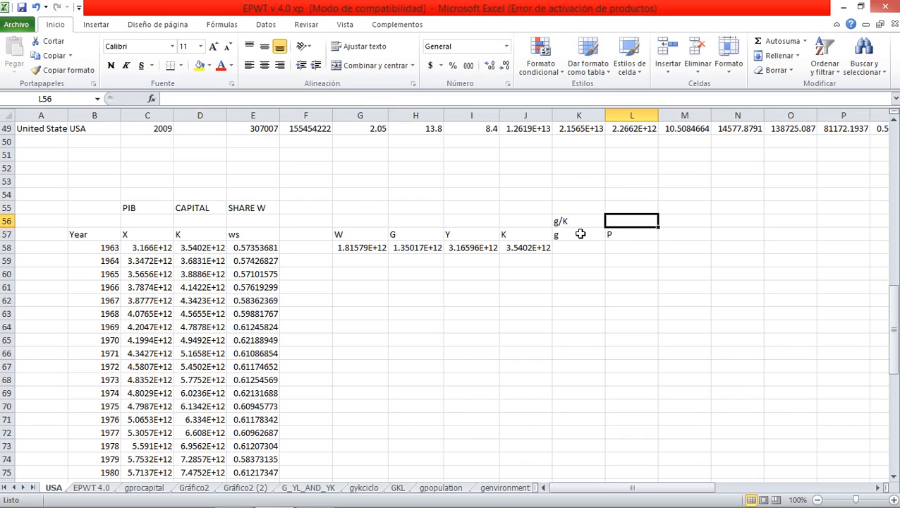
pyautogui.write('G')
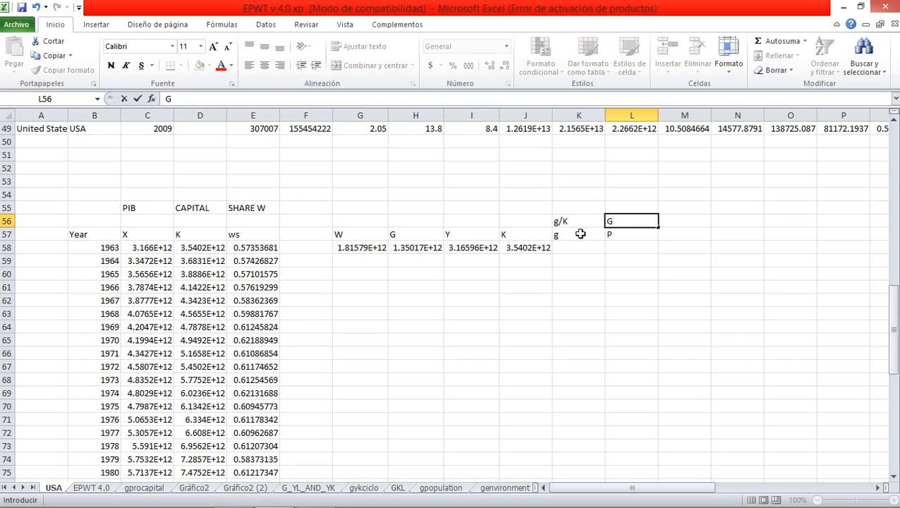
pyautogui.write('/W')
pyautogui.press('Right')
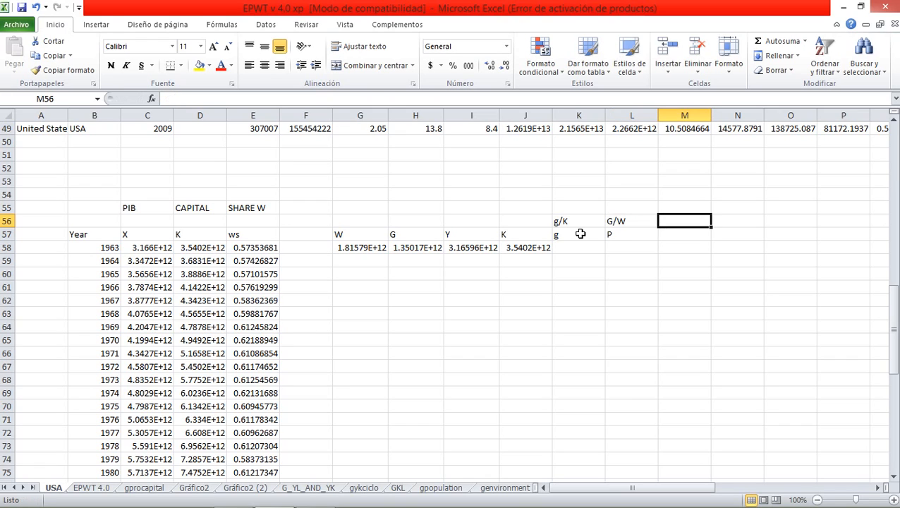
# Head column M in row 57 as co, in lowercase
pyautogui.press('Down')
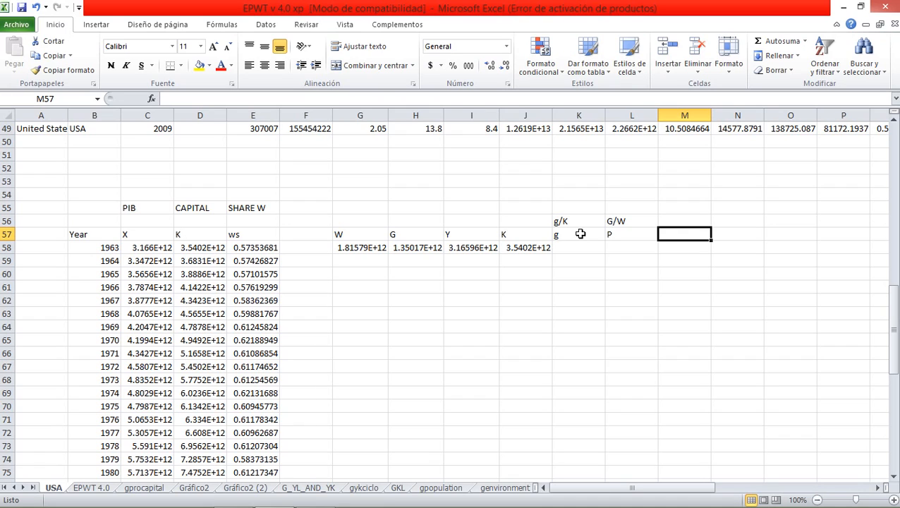
pyautogui.write('co')
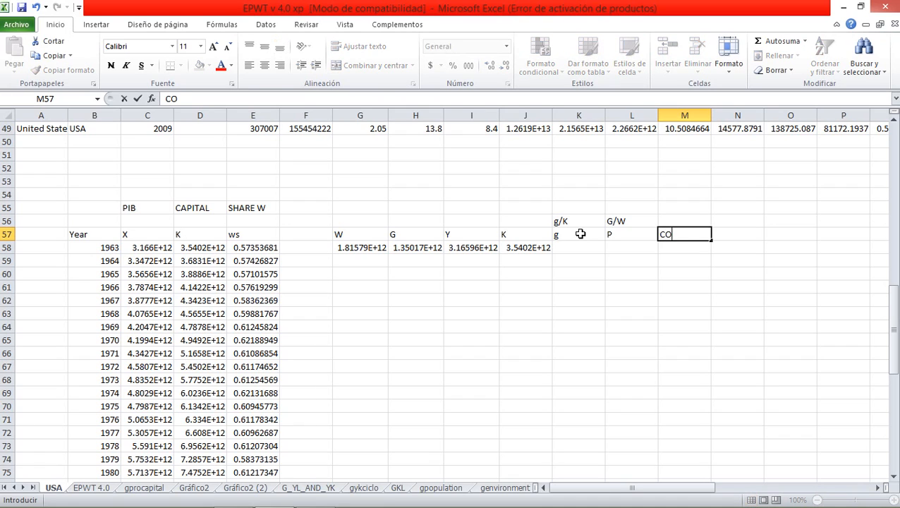
pyautogui.press('BackSpace')
pyautogui.press('BackSpace')
pyautogui.write('co')
pyautogui.press('Up')
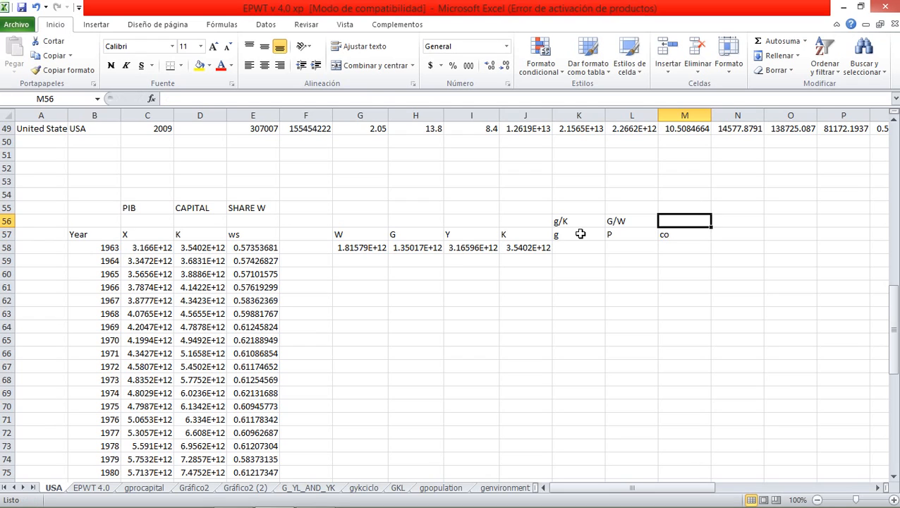
# Note the definition K/W in M56 above the co heading, using capital letters
pyautogui.write('k')
pyautogui.press('BackSpace')
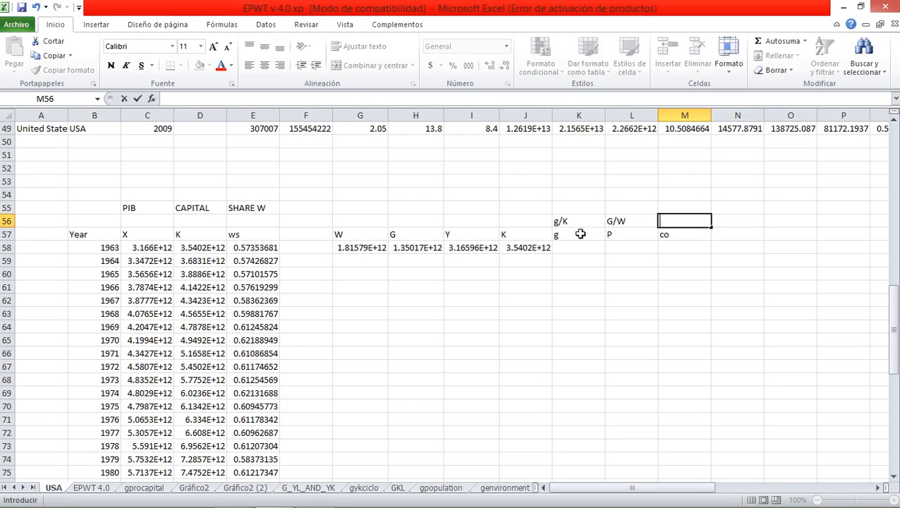
pyautogui.write('K/w')
pyautogui.press('BackSpace')
pyautogui.press('Tab')
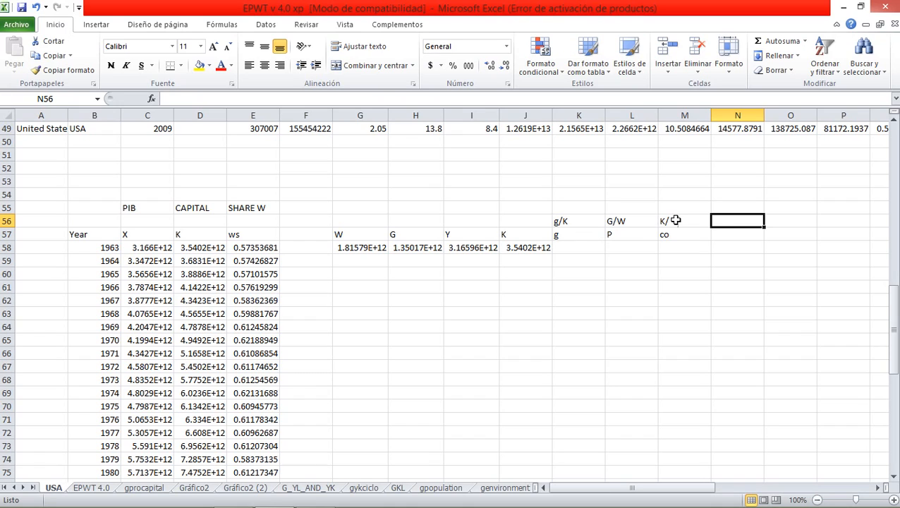
pyautogui.click(671, 220)
pyautogui.click(202, 99)
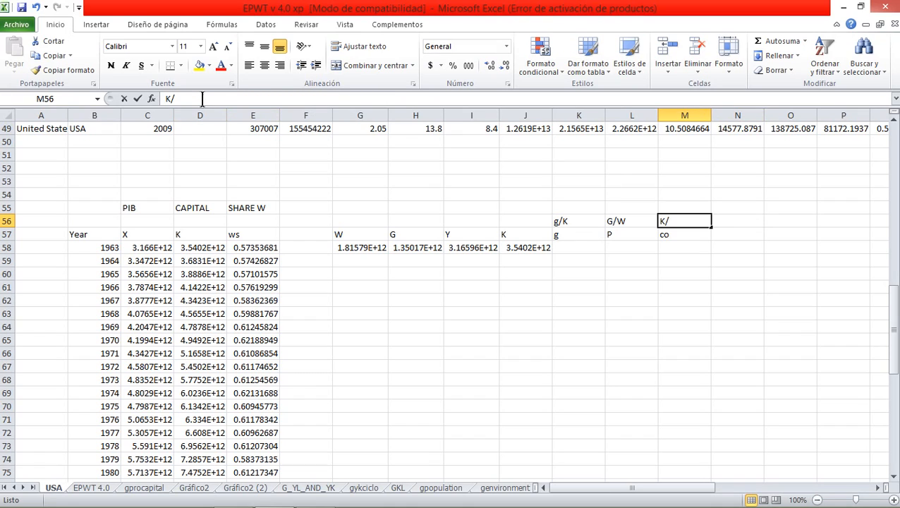
pyautogui.write('w')
pyautogui.press('BackSpace')
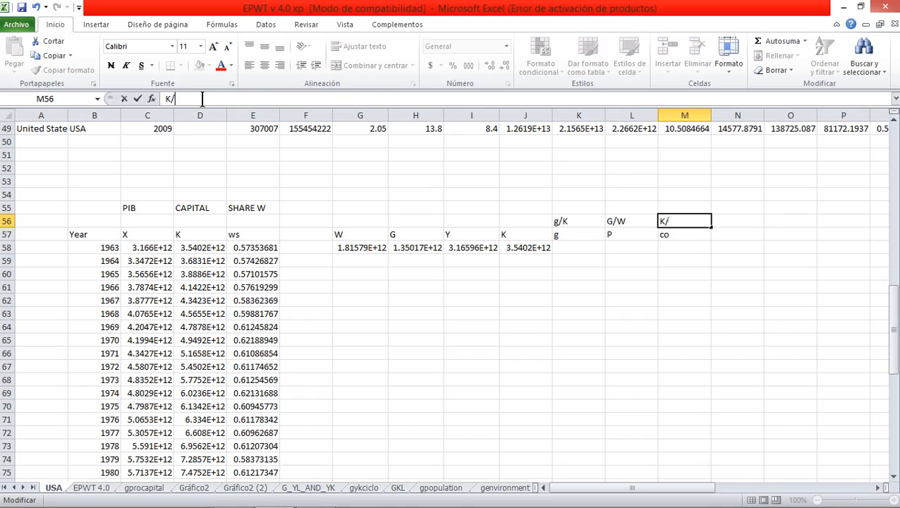
pyautogui.write('W')
pyautogui.press('Return')
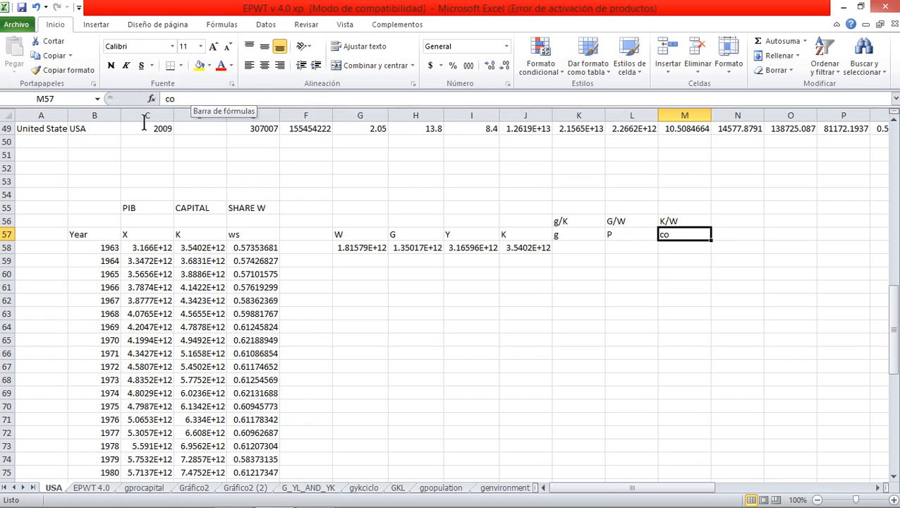
# Calculate the 1963 profit rate g in K58 by dividing G in H58 by K in J58
pyautogui.click(570, 247)
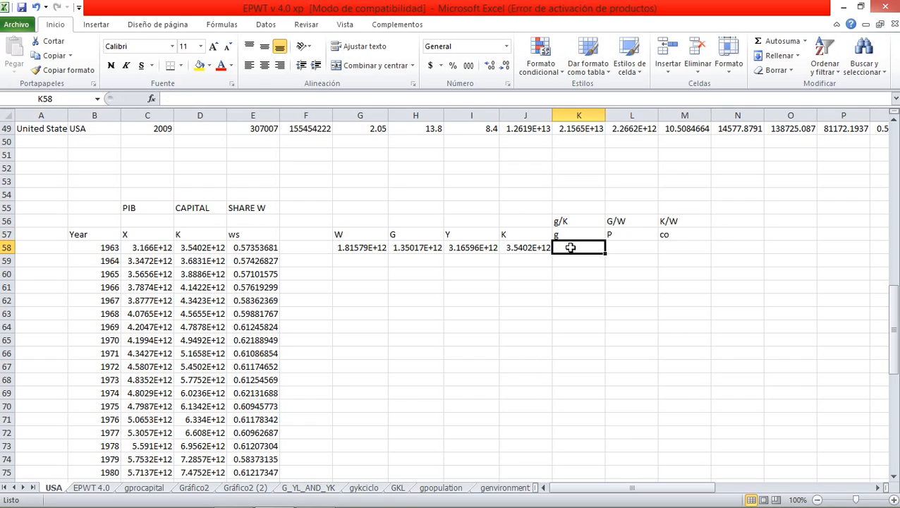
pyautogui.write('+')
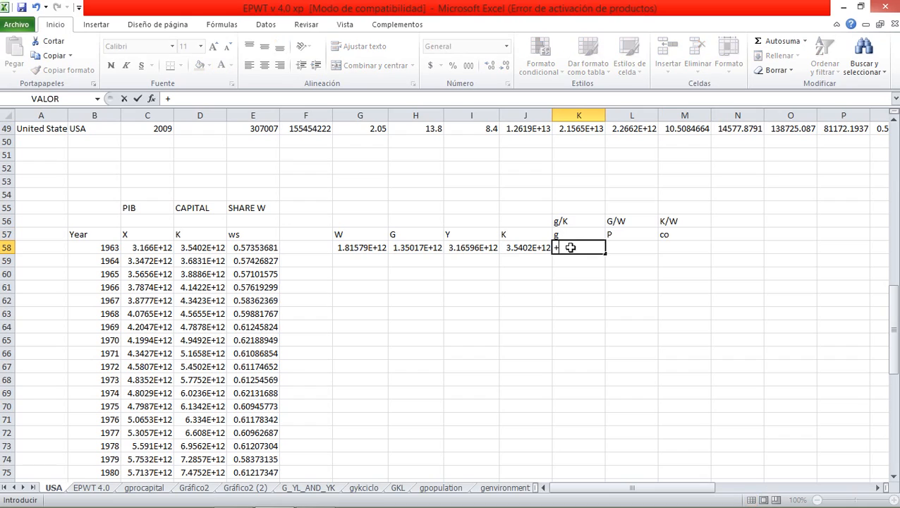
pyautogui.click(408, 248)
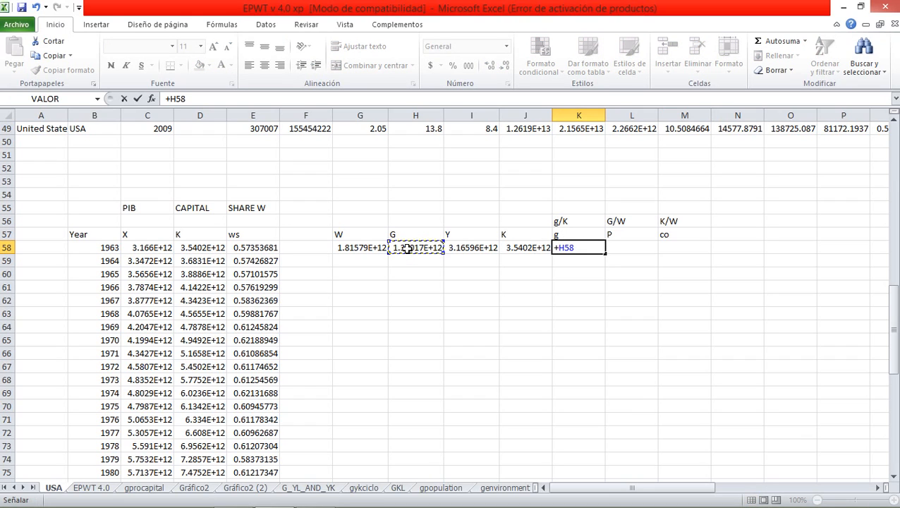
pyautogui.write('/')
pyautogui.click(522, 246)
pyautogui.press('Return')
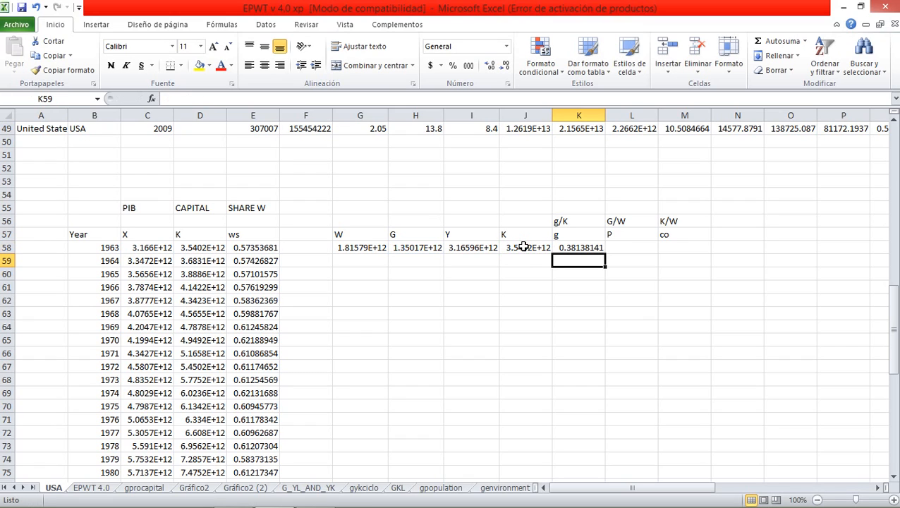
# Correct the profit rate definition in K56 to G/K with a capital G
pyautogui.click(559, 223)
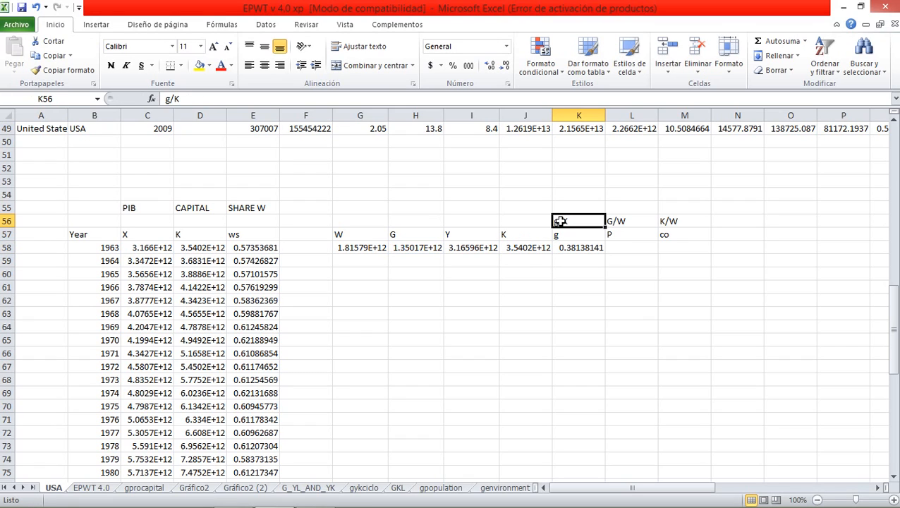
pyautogui.click(171, 101)
pyautogui.press('BackSpace')
pyautogui.write('G')
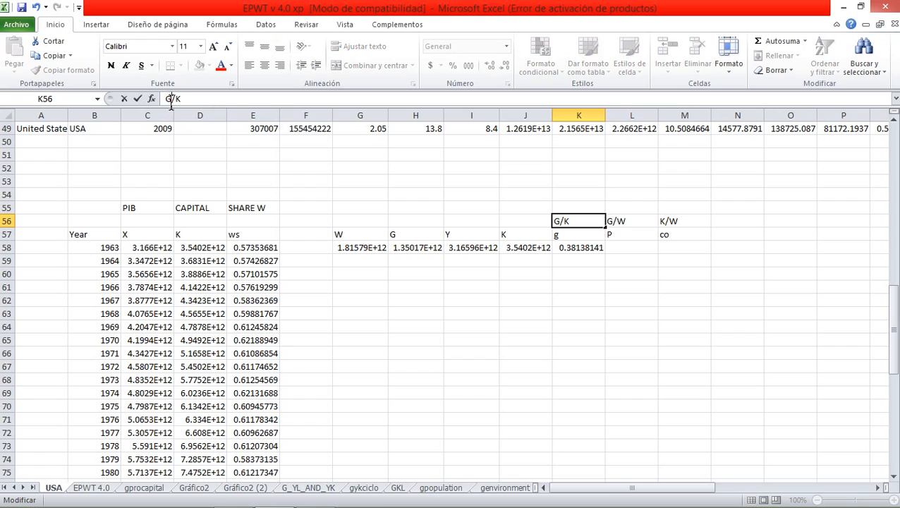
pyautogui.press('Return')
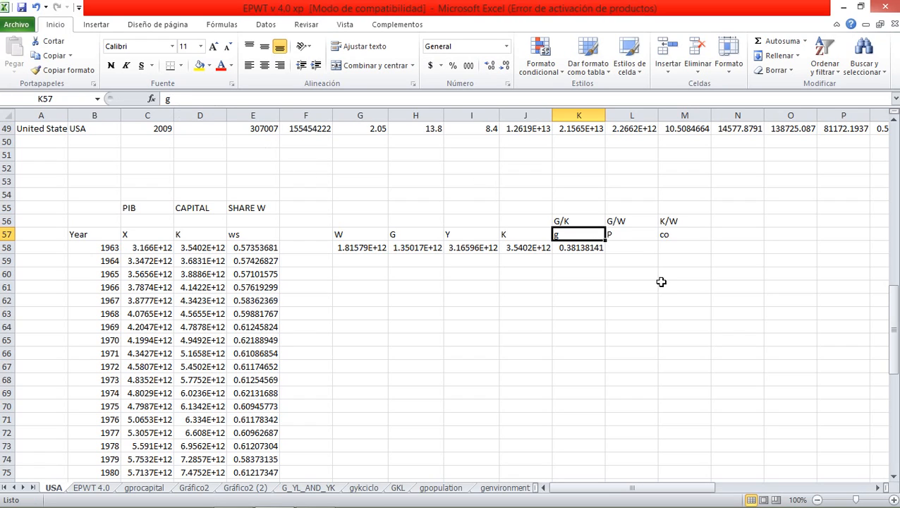
# Add an accent mark to the heading in L57 so that it reads P´
pyautogui.click(631, 249)
pyautogui.click(612, 235)
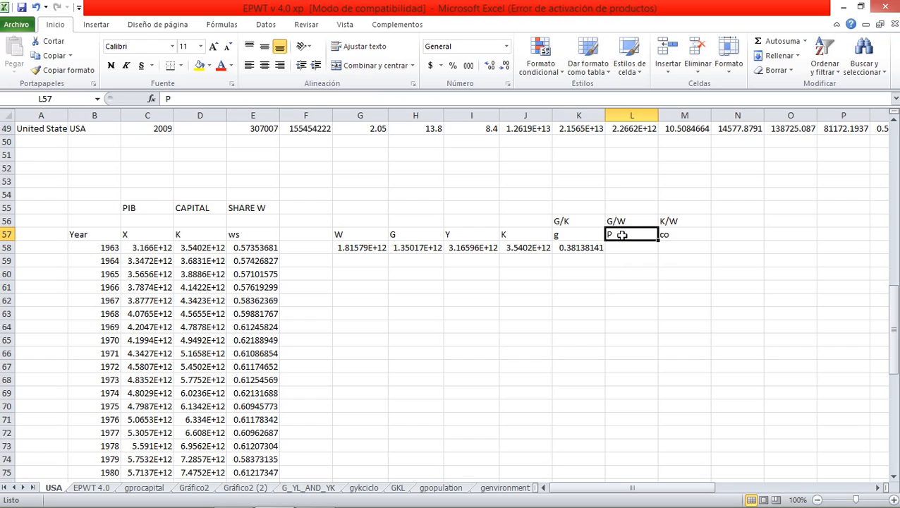
pyautogui.doubleClick(613, 234)
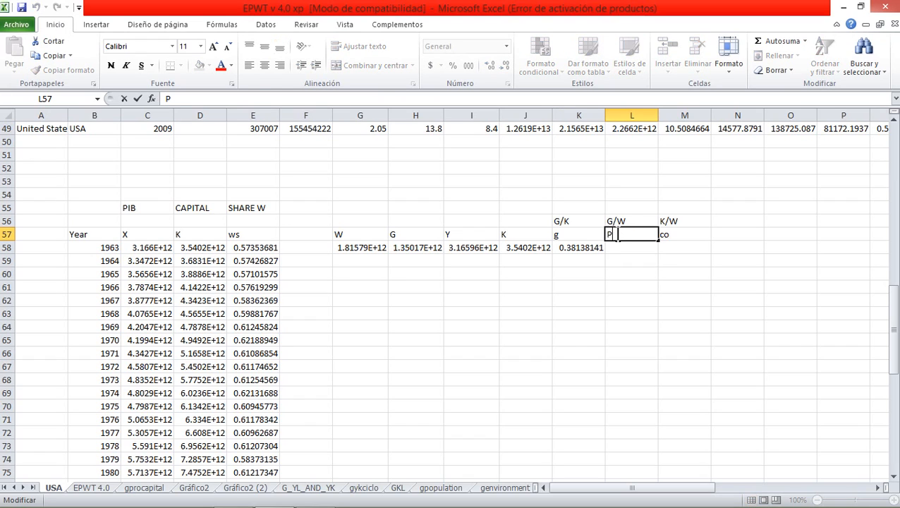
pyautogui.write('´')
pyautogui.press('Return')
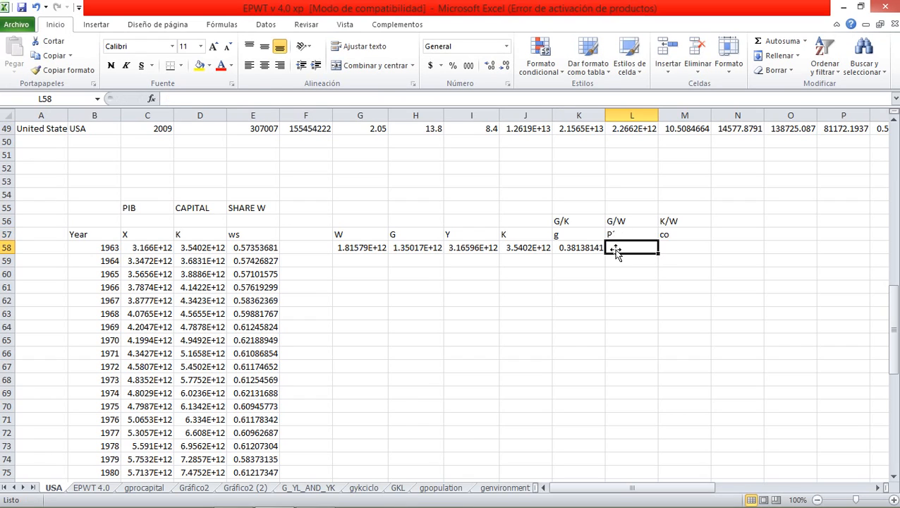
# Calculate the 1963 P´ ratio in L58 with the formula +H58/G58
pyautogui.write('+')
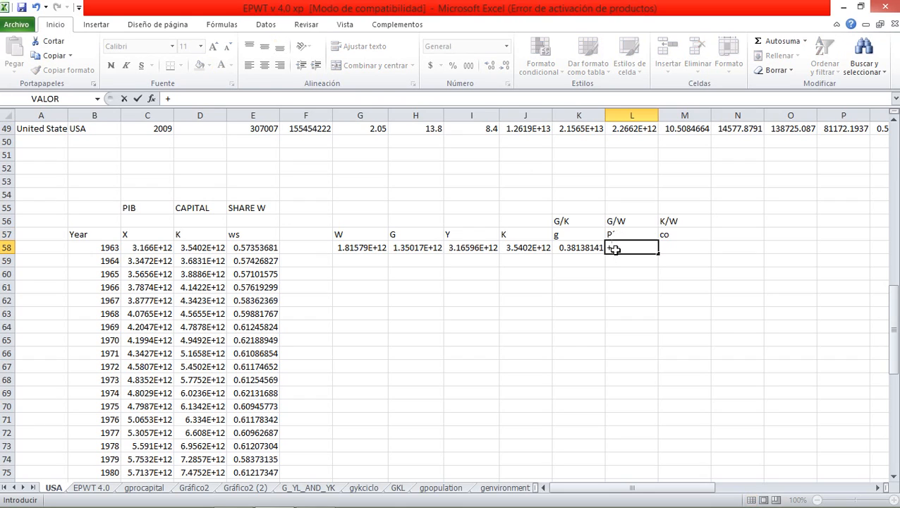
pyautogui.click(426, 249)
pyautogui.write('/')
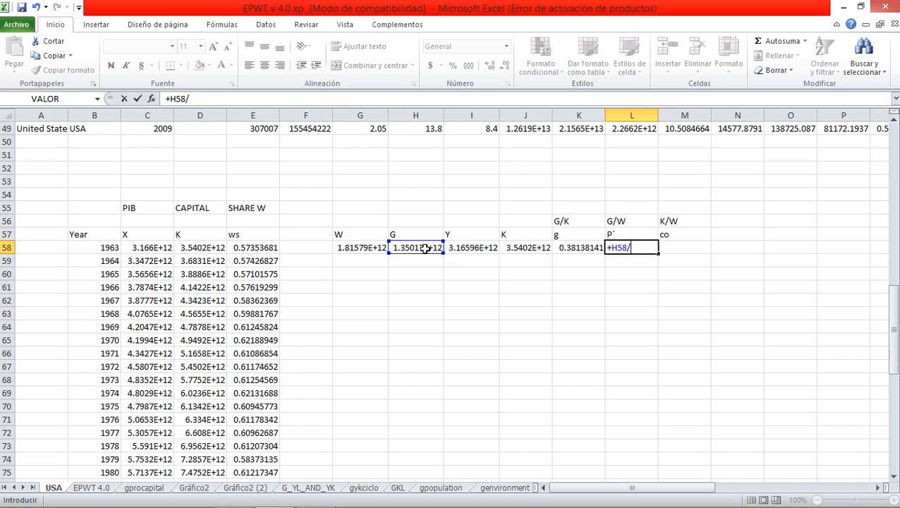
pyautogui.click(360, 249)
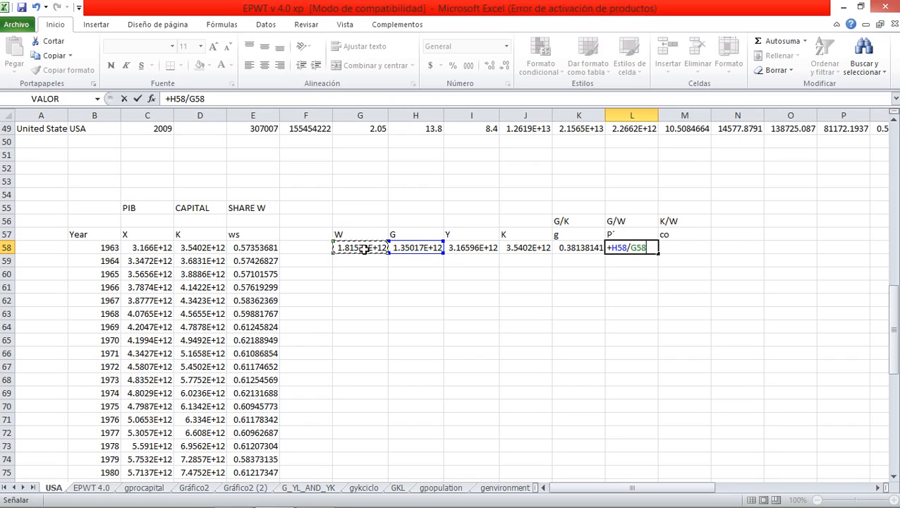
pyautogui.press('Return')
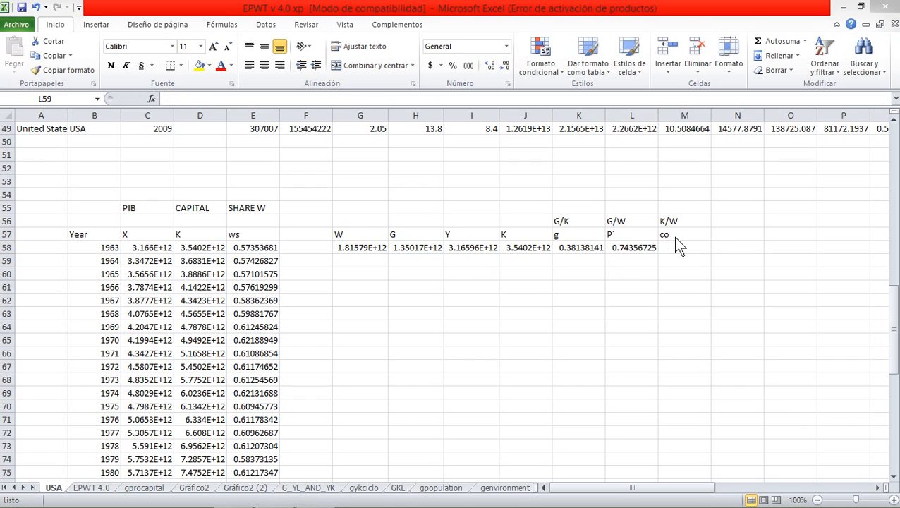
# Calculate the 1963 co ratio in M58 with the formula +J58/G58
pyautogui.click(675, 244)
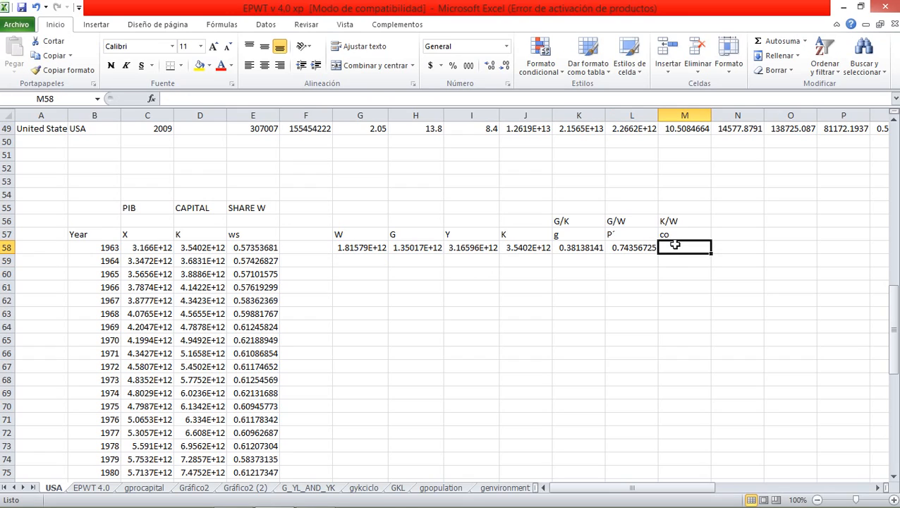
pyautogui.write('+')
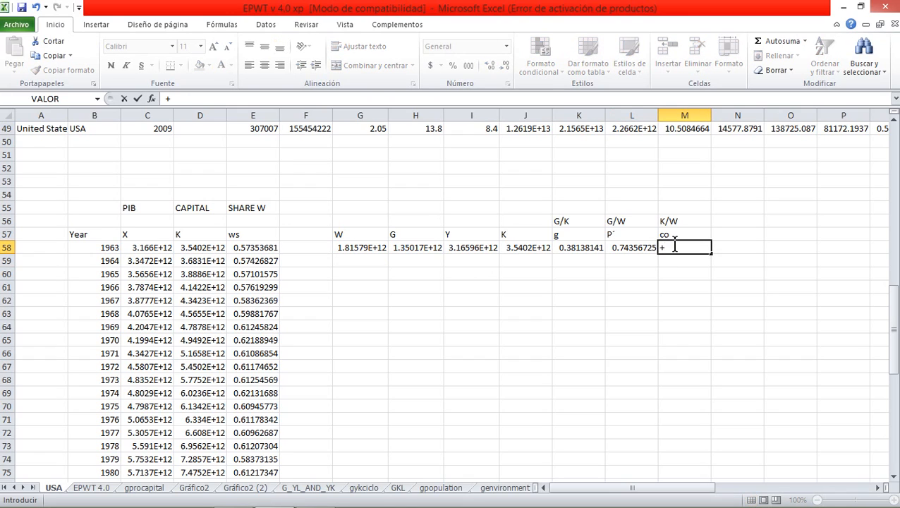
pyautogui.click(508, 248)
pyautogui.write('/')
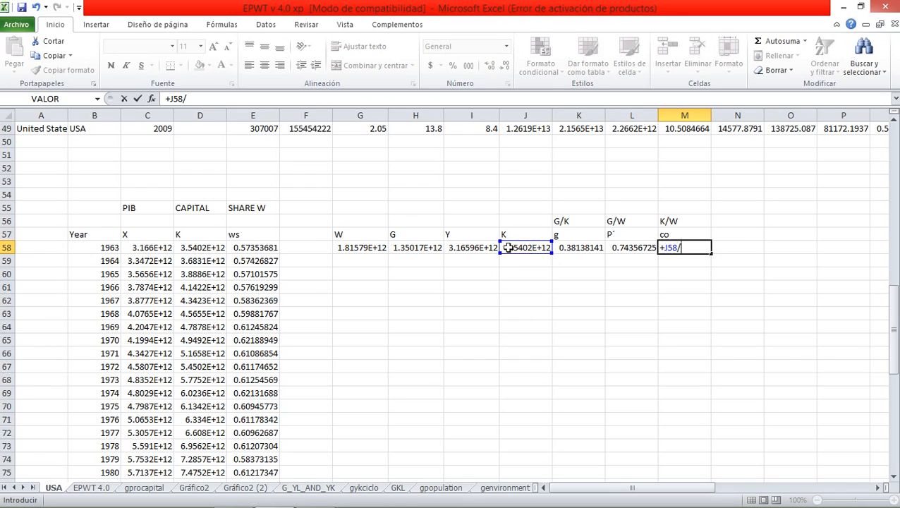
pyautogui.click(364, 249)
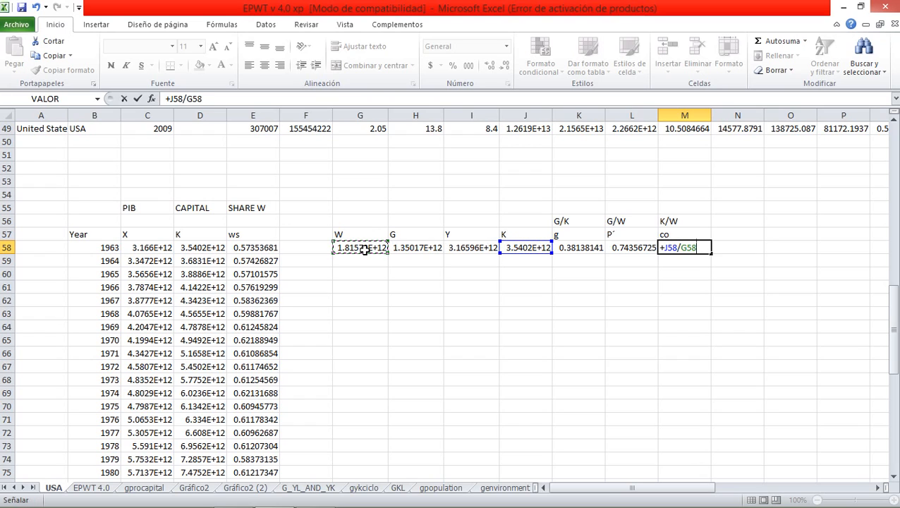
pyautogui.press('Return')
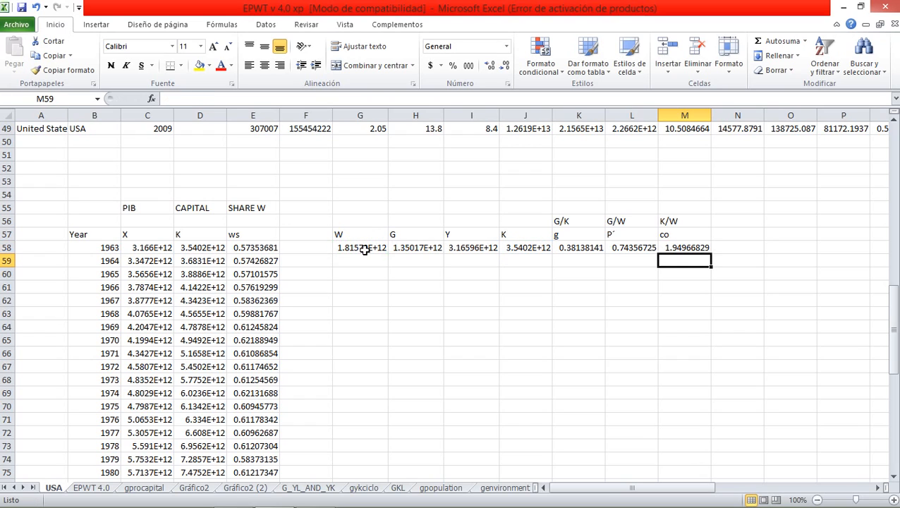
# Copy the years 1963 to 2009 from B58:B104 into column F, starting at F58
pyautogui.click(571, 251)
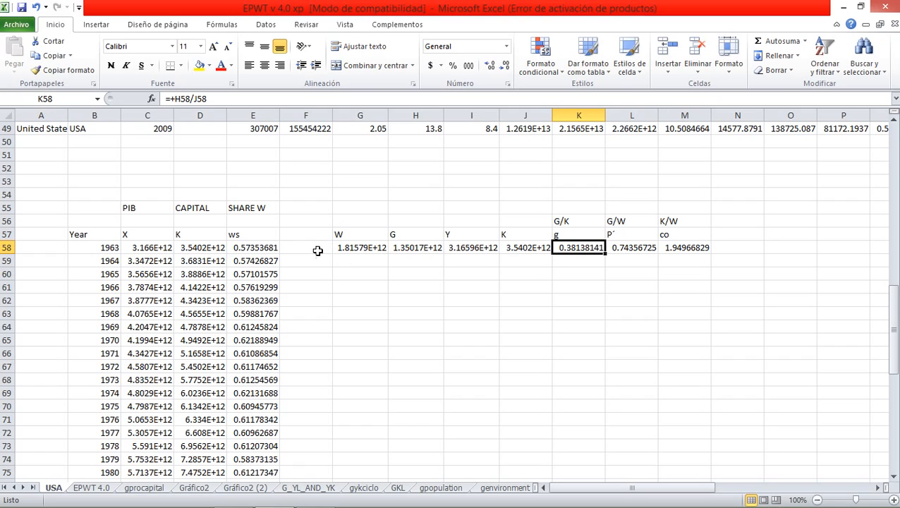
pyautogui.click(106, 249)
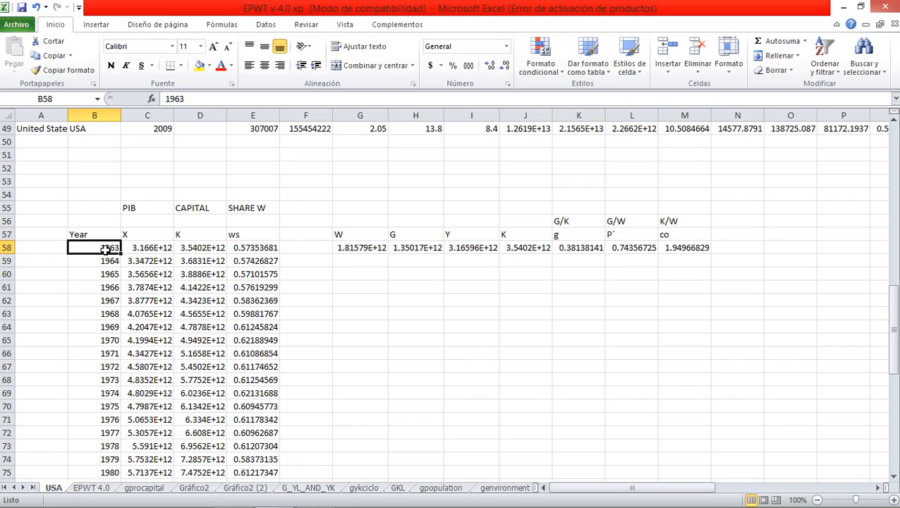
pyautogui.hotkey('shift', 'Down')
pyautogui.hotkey('shift', 'Down')
pyautogui.hotkey('shift', 'Down')
pyautogui.hotkey('shift', 'Down')
pyautogui.press('End')
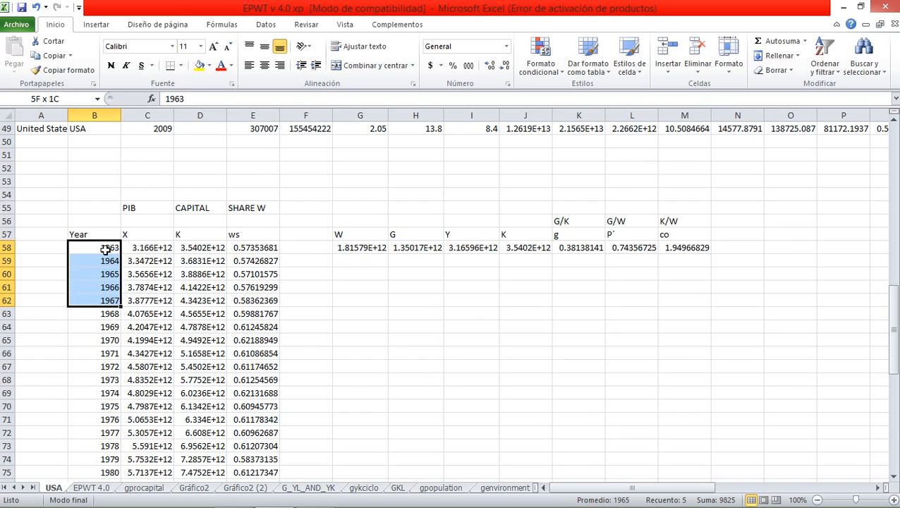
pyautogui.hotkey('shift', 'Down')
pyautogui.hotkey('ctrl', 'c')
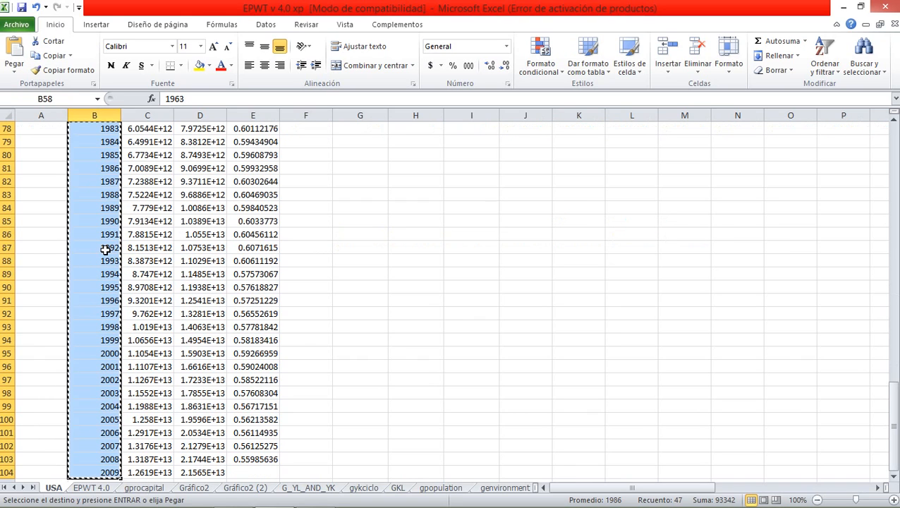
pyautogui.press('Up')
pyautogui.press('Up')
pyautogui.press('Up')
pyautogui.press('Right')
pyautogui.press('Right')
pyautogui.press('Right')
pyautogui.press('Down')
pyautogui.press('Down')
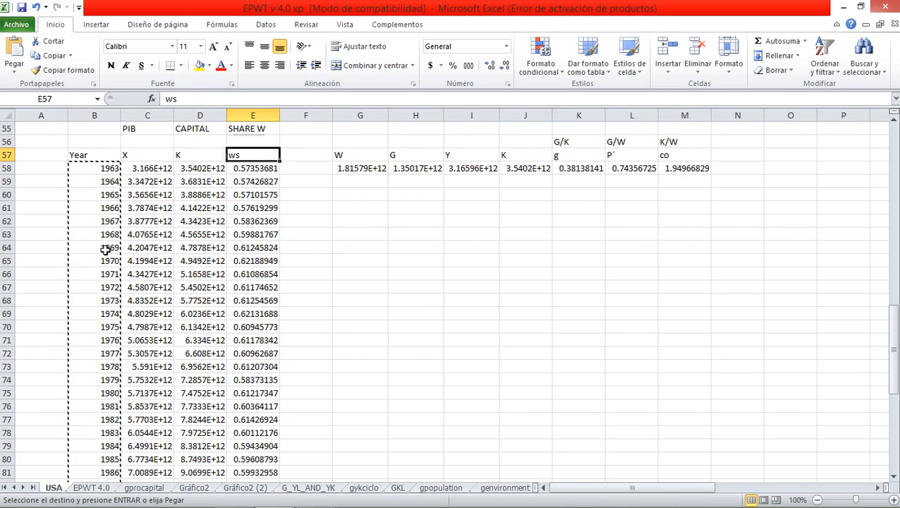
pyautogui.press('Down')
pyautogui.press('Right')
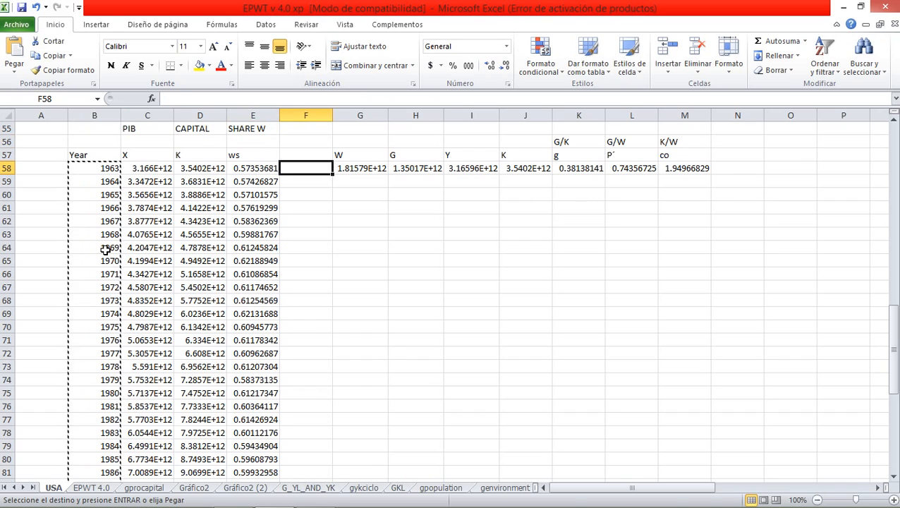
pyautogui.hotkey('ctrl', 'v')
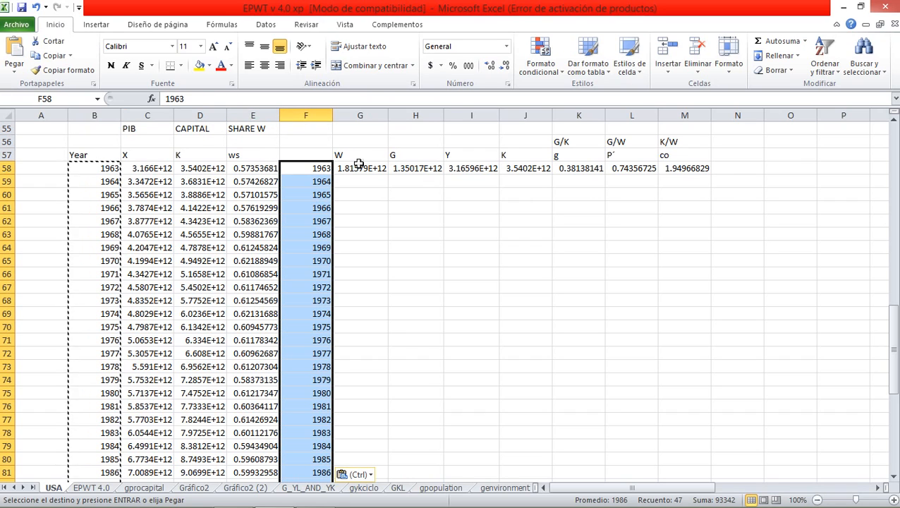
# Fill the 1963 formulas in G58:M58 down through the 2009 row
pyautogui.moveTo(358, 169); pyautogui.dragTo(677, 169)
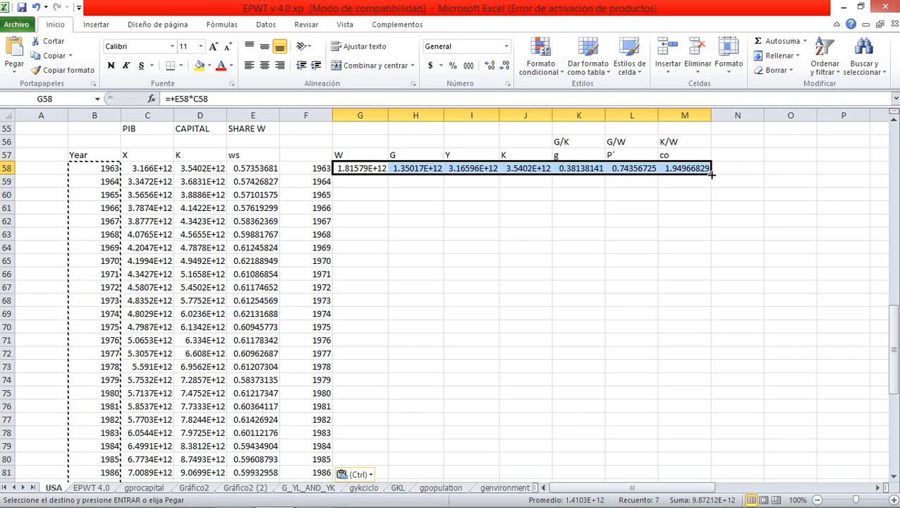
pyautogui.doubleClick(710, 173)
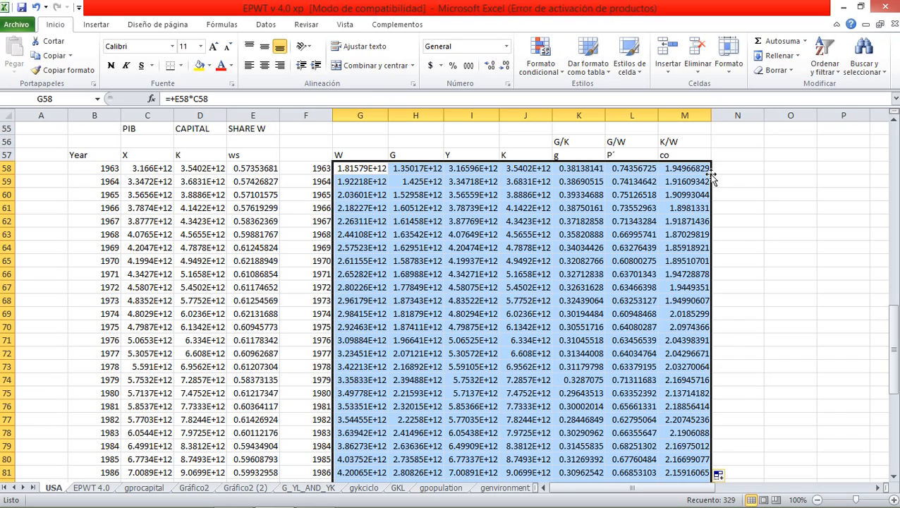
pyautogui.click(732, 184)
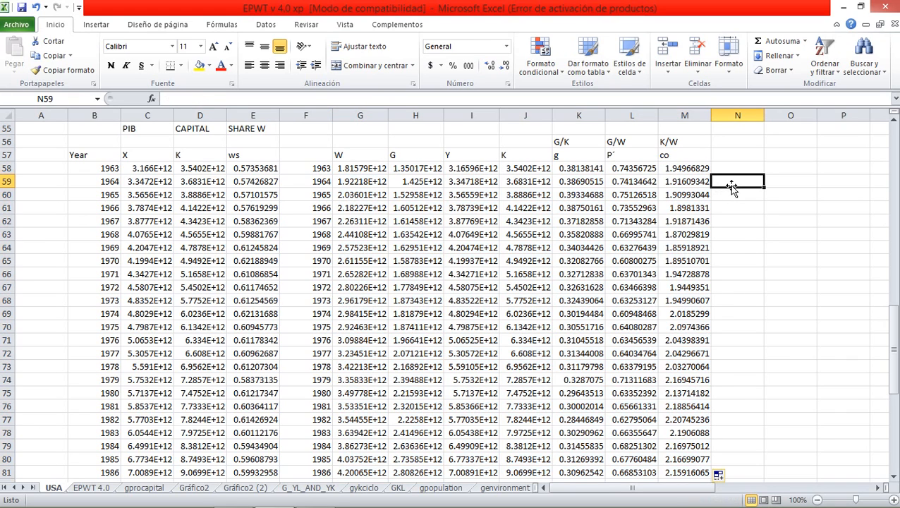
# Enter the heading g´1 = p´/co in N57, beside the co column
pyautogui.press('Right')
pyautogui.press('Right')
pyautogui.press('Right')
pyautogui.press('Right')
pyautogui.press('Left')
pyautogui.press('Left')
pyautogui.press('Left')
pyautogui.press('Left')
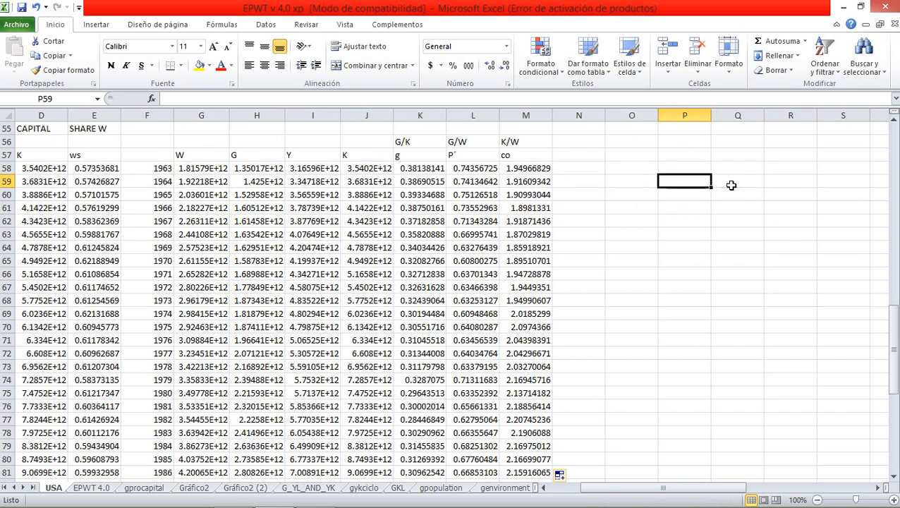
pyautogui.press('Up')
pyautogui.press('Up')
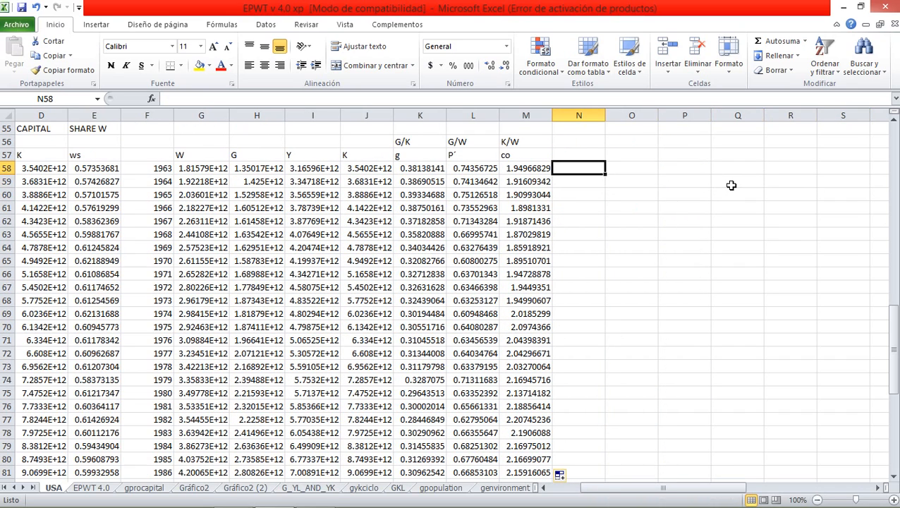
pyautogui.press('Down')
pyautogui.press('Up')
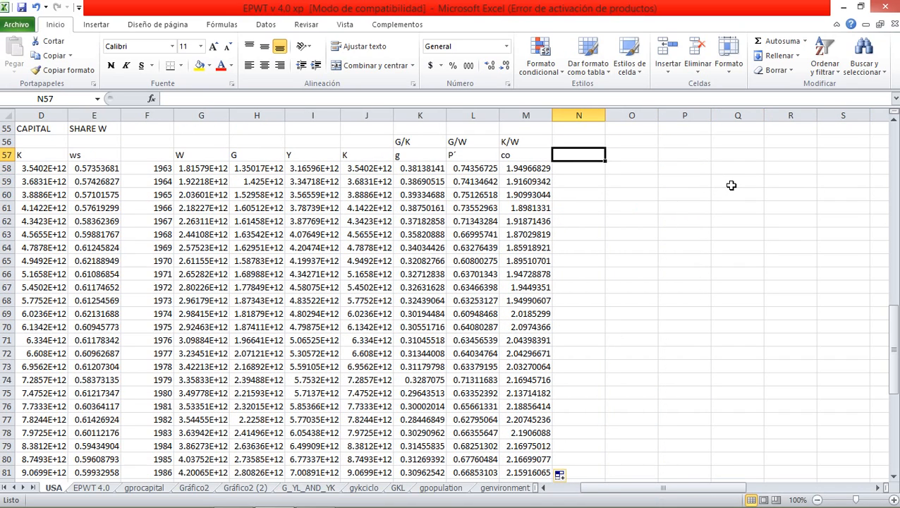
pyautogui.write('g1')
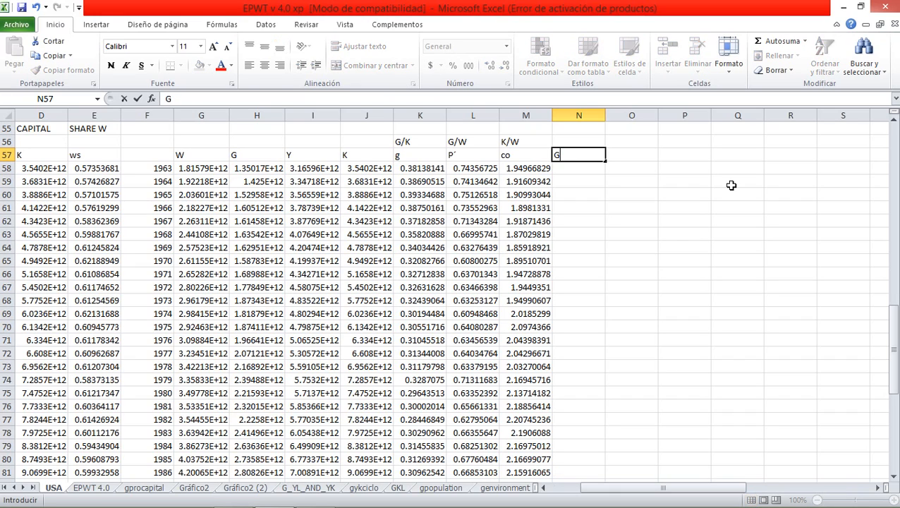
pyautogui.press('BackSpace')
pyautogui.press('BackSpace')
pyautogui.write('g´1 = p´/co')
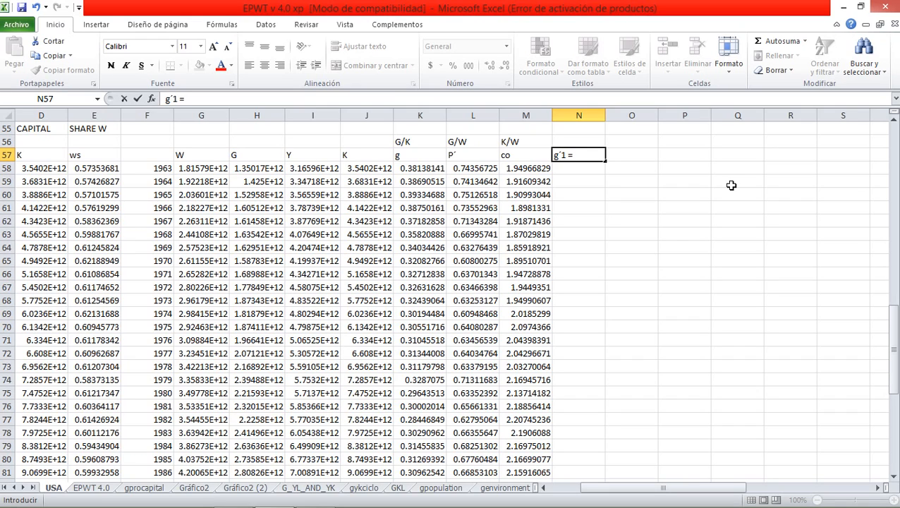
pyautogui.write('p´/co')
pyautogui.press('Return')
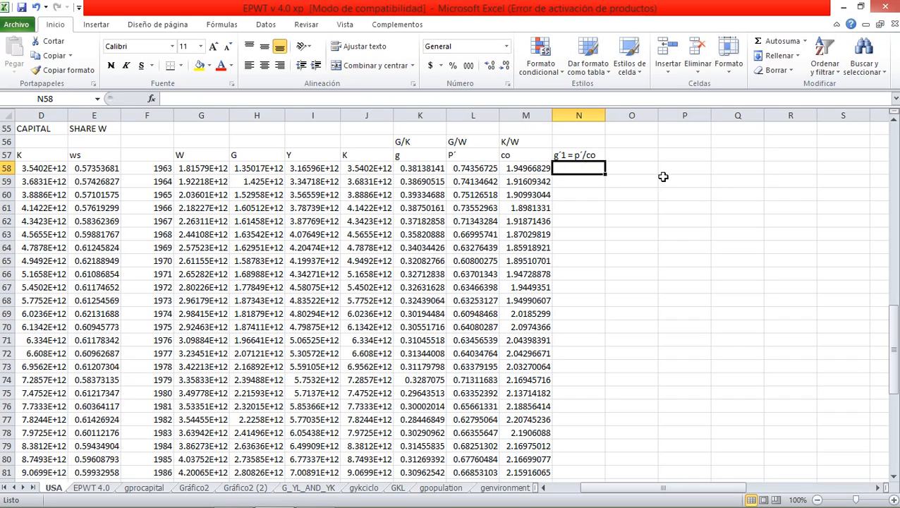
# Calculate the 1963 g´1 profit rate in N58 with the formula +L58/M58
pyautogui.click(416, 172)
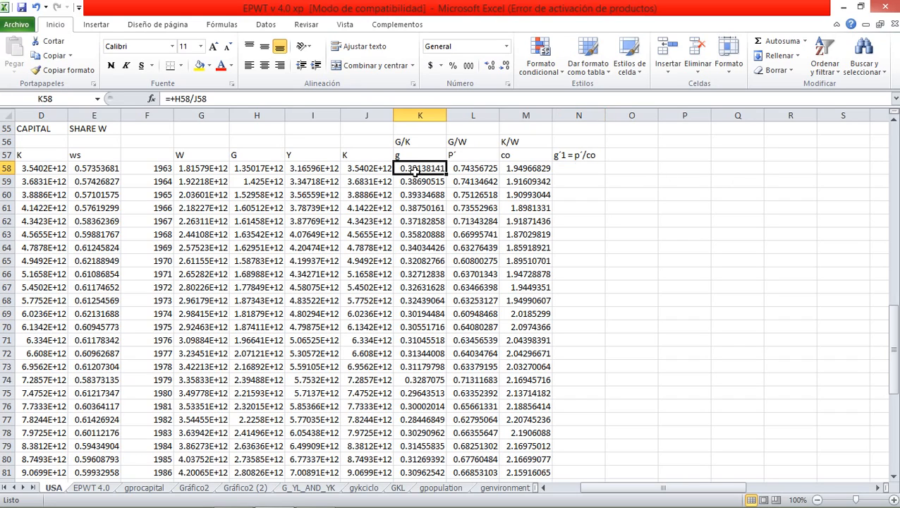
pyautogui.click(582, 170)
pyautogui.write('+')
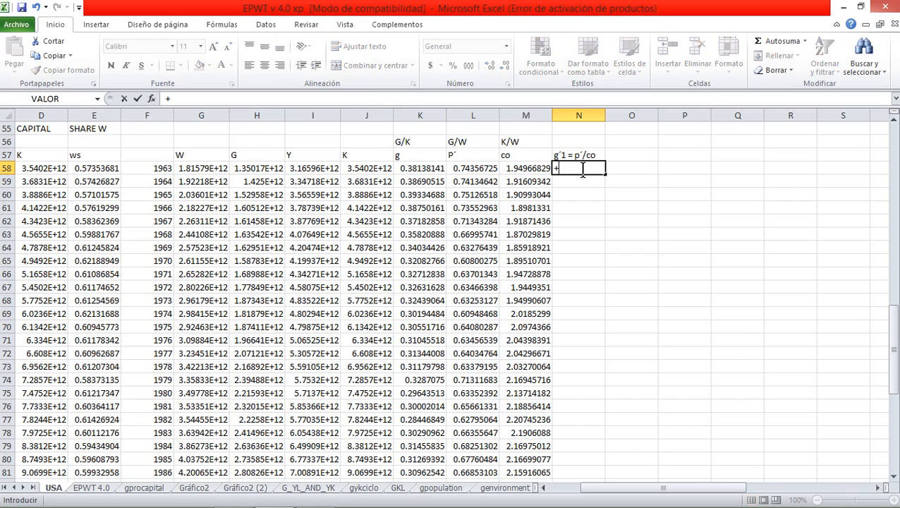
pyautogui.click(476, 170)
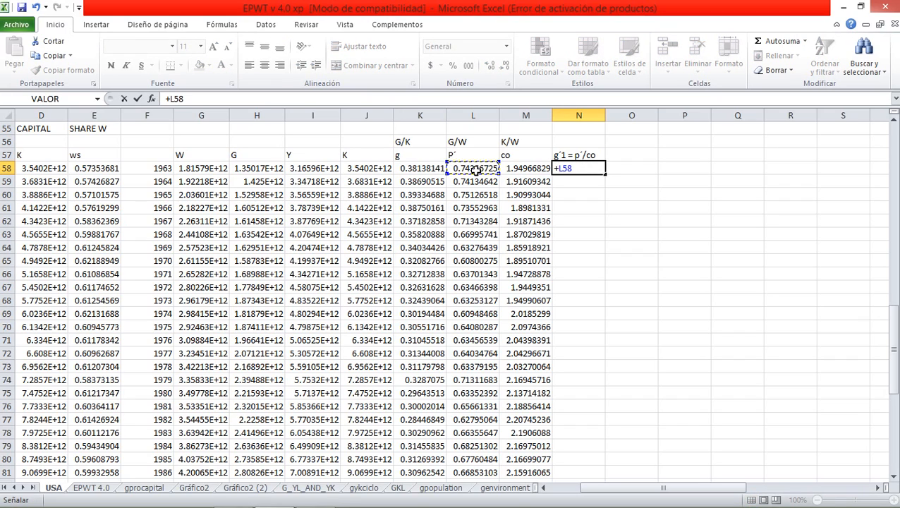
pyautogui.write('/')
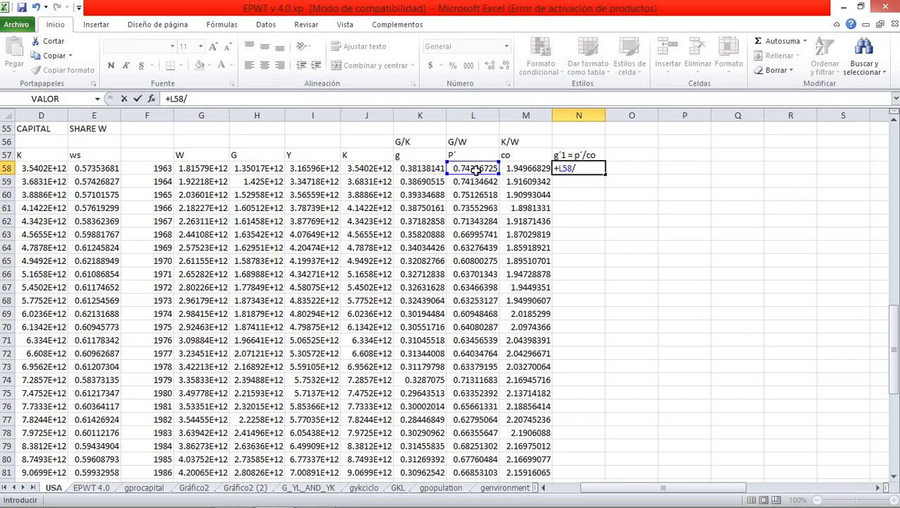
pyautogui.click(515, 169)
pyautogui.press('Return')
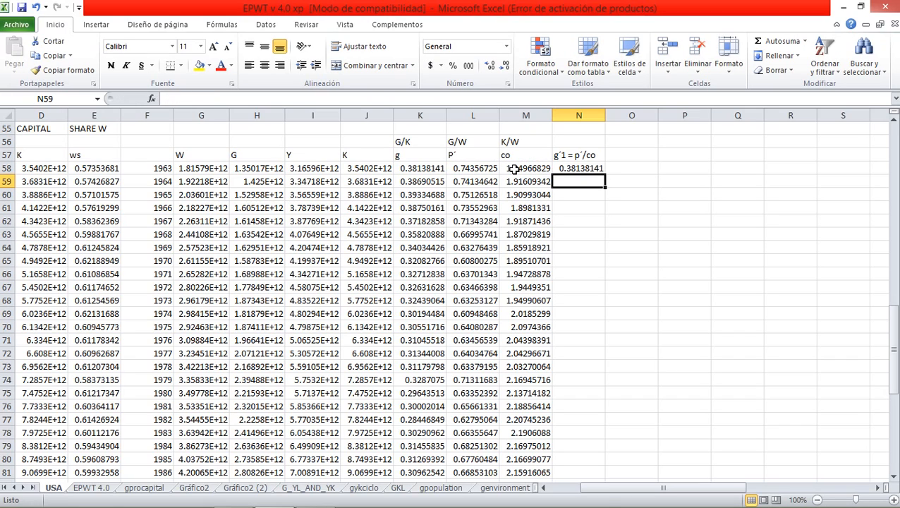
# Fill the g´1 formula in N58 down the column for all remaining years
pyautogui.moveTo(515, 170); pyautogui.dragTo(578, 168)
pyautogui.click(579, 169)
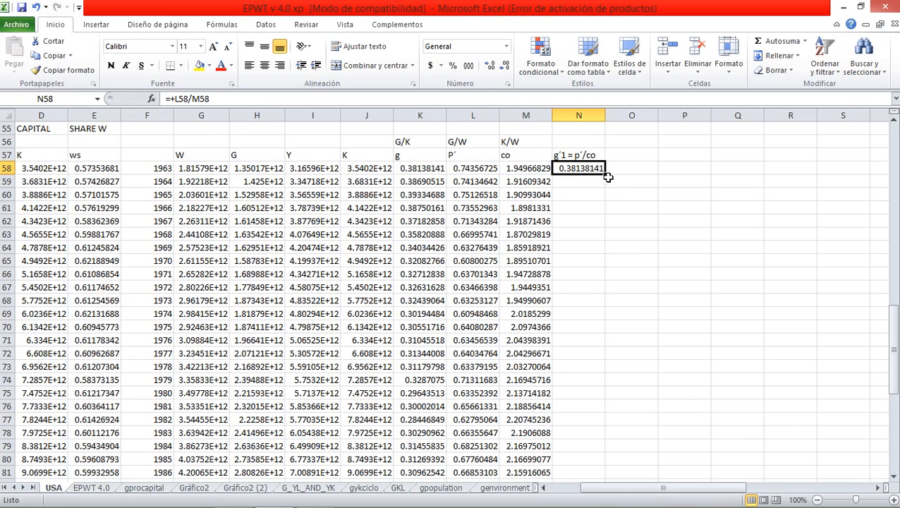
pyautogui.doubleClick(605, 176)
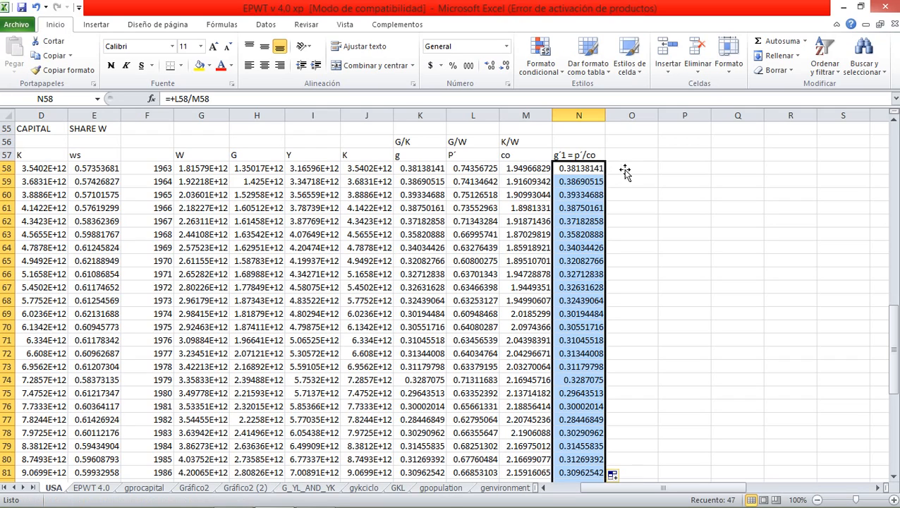
# Enter the heading "tasa de crecimiento de la tasa de ganancia" in O56
pyautogui.click(625, 169)
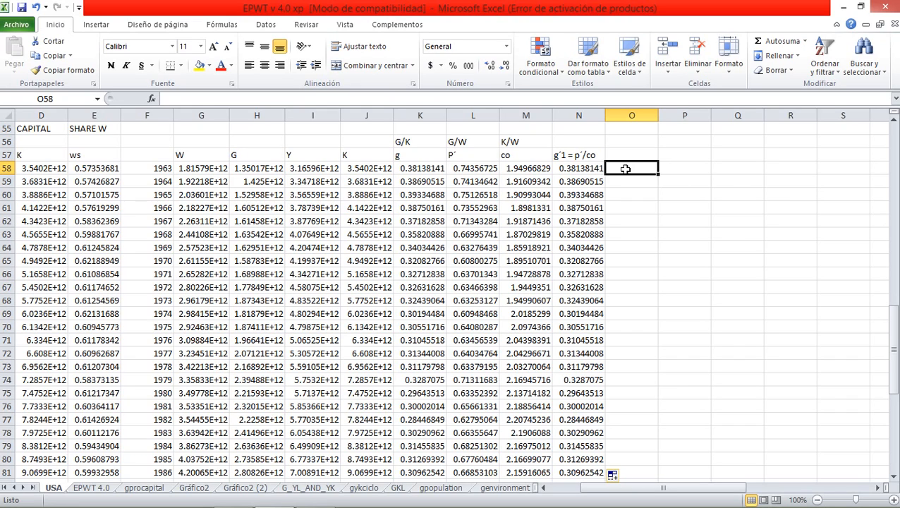
pyautogui.press('Up')
pyautogui.press('Up')
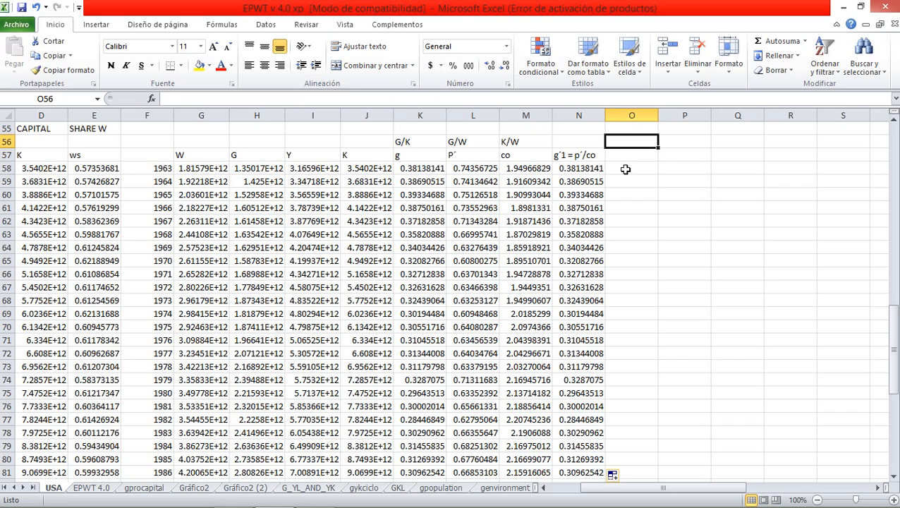
pyautogui.write('tasa')
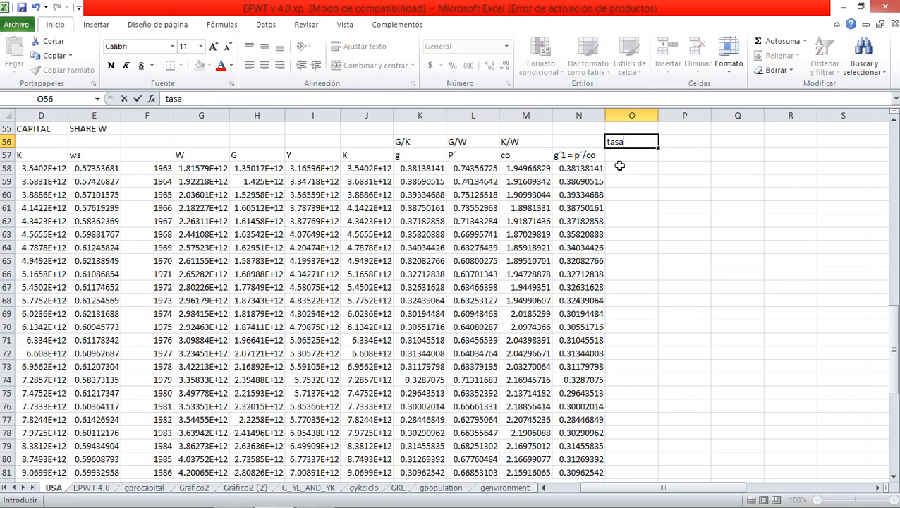
pyautogui.write(' de crecimient')
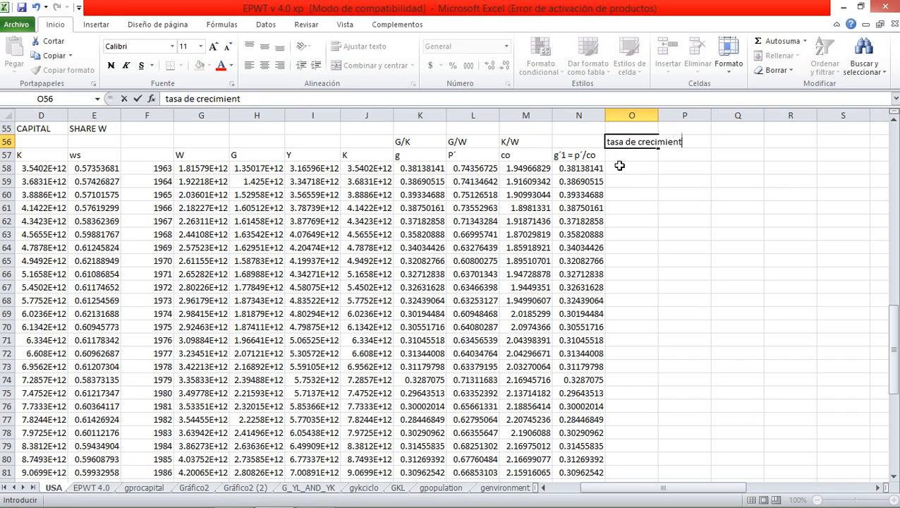
pyautogui.write('o de la tasa de ganancia')
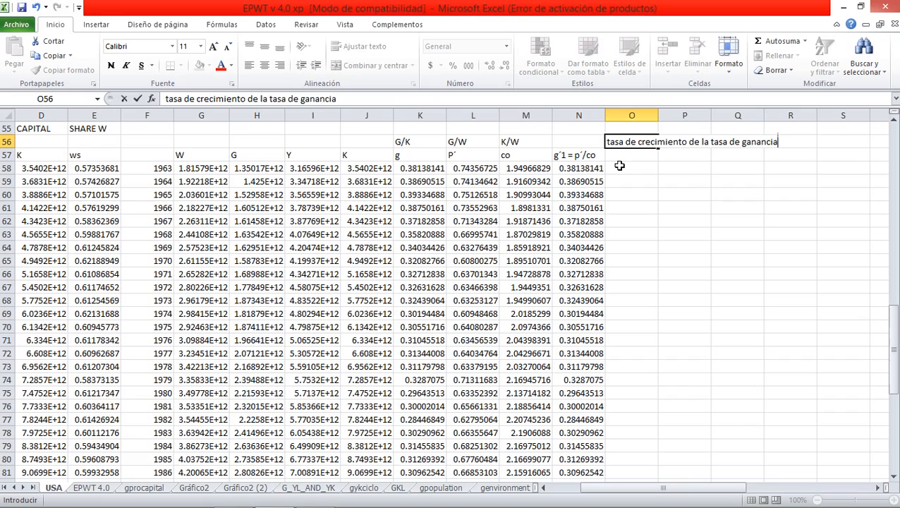
pyautogui.press('Return')
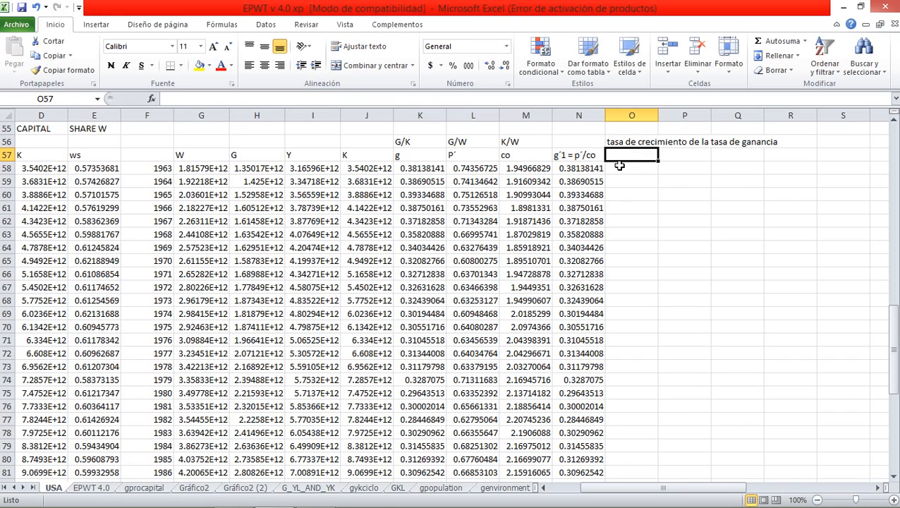
# Enter the heading g* =p´* - co* in O57 and widen column O slightly to fit it
pyautogui.write('g')
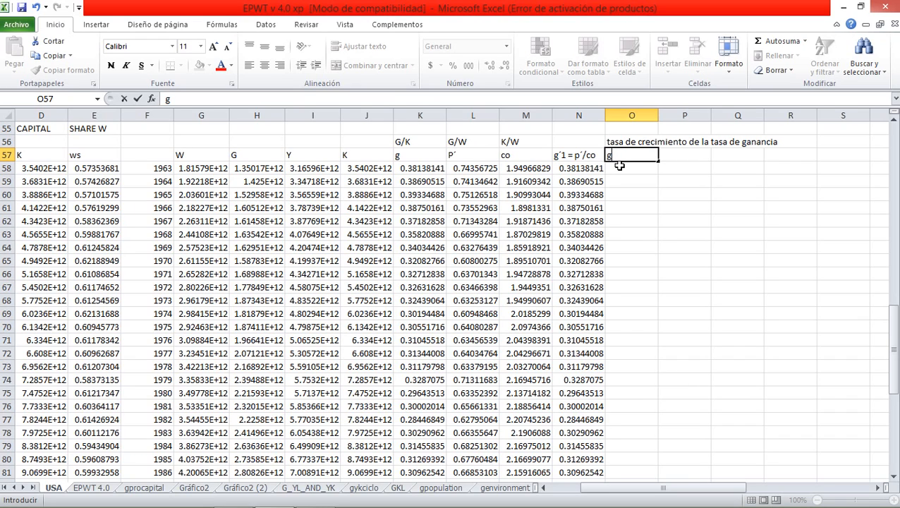
pyautogui.write('}')
pyautogui.press('BackSpace')
pyautogui.write('* =')
pyautogui.write('p´* -  co*')
pyautogui.click(619, 165)
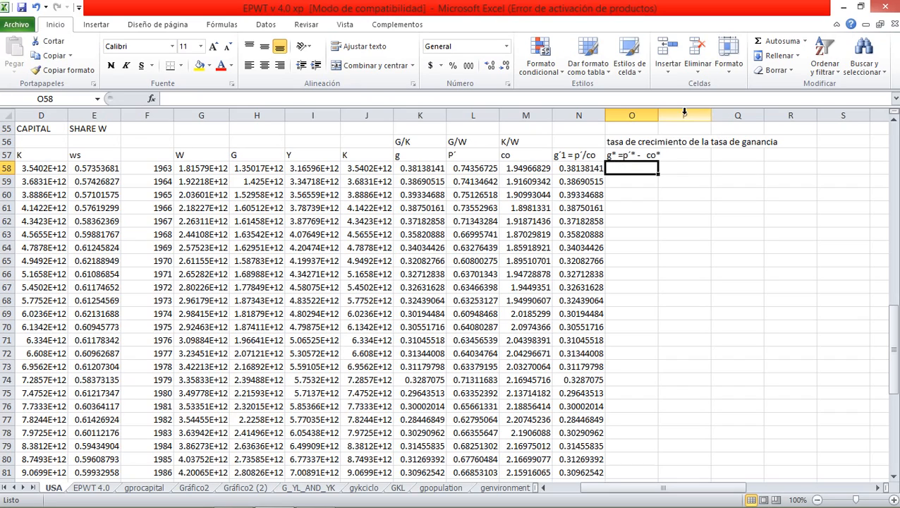
pyautogui.moveTo(658, 115); pyautogui.dragTo(670, 115)
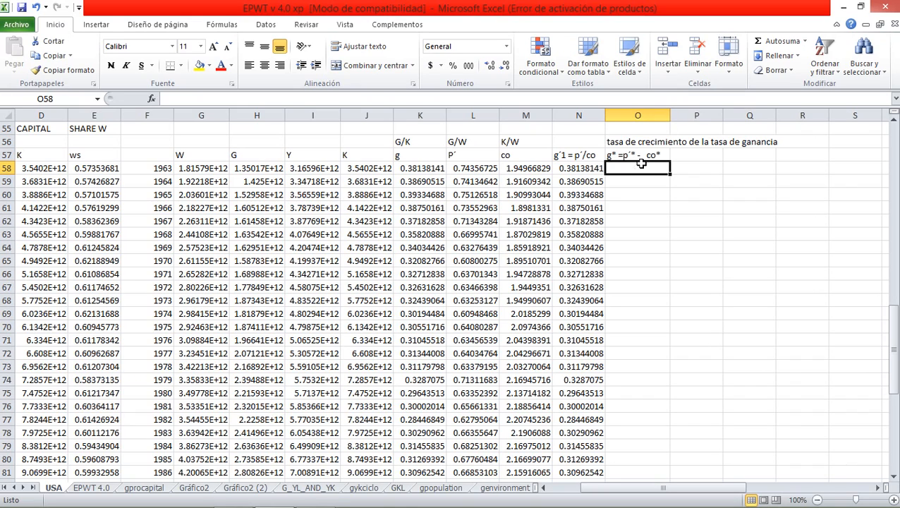
# Move the two growth-rate headings up one row to O55:O56, and merge and center the g* equation across O56:Q56
pyautogui.moveTo(625, 139)
pyautogui.mouseDown()
pyautogui.moveTo(626, 157)
pyautogui.moveTo(633, 144)
pyautogui.mouseUp()
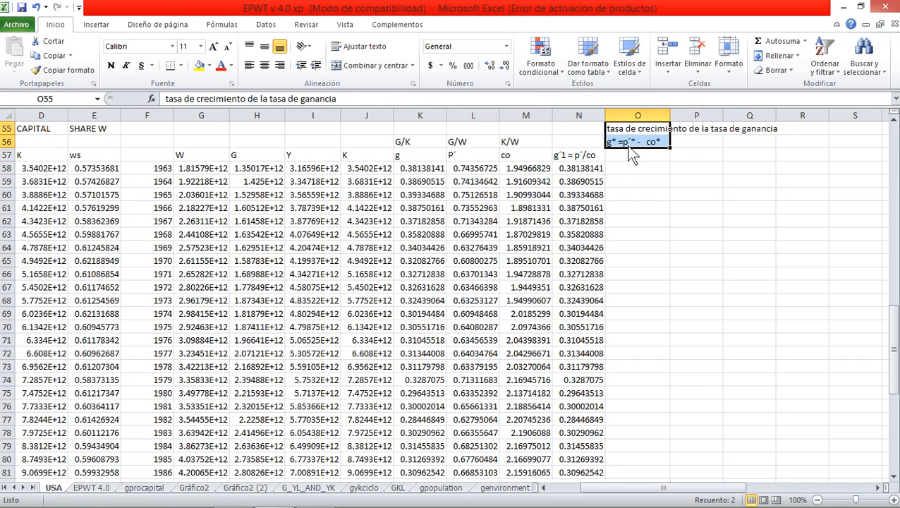
pyautogui.click(632, 155)
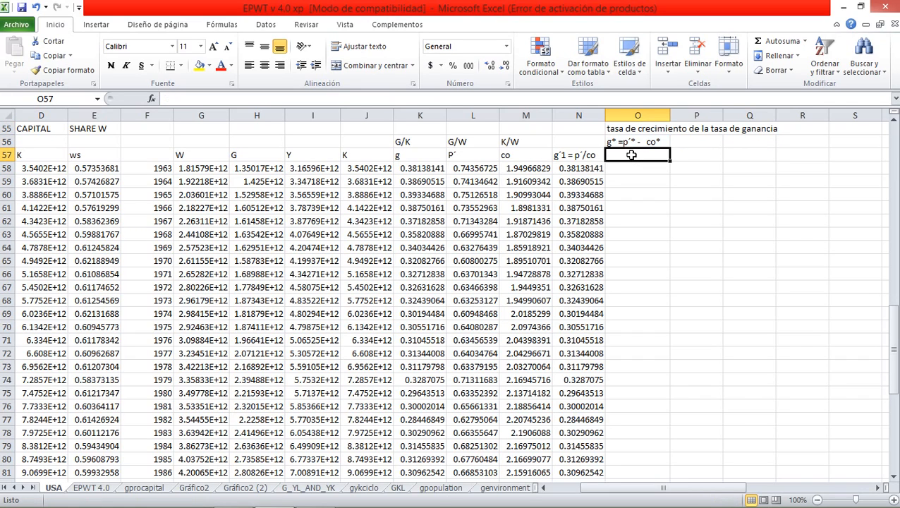
pyautogui.moveTo(624, 142); pyautogui.dragTo(765, 141)
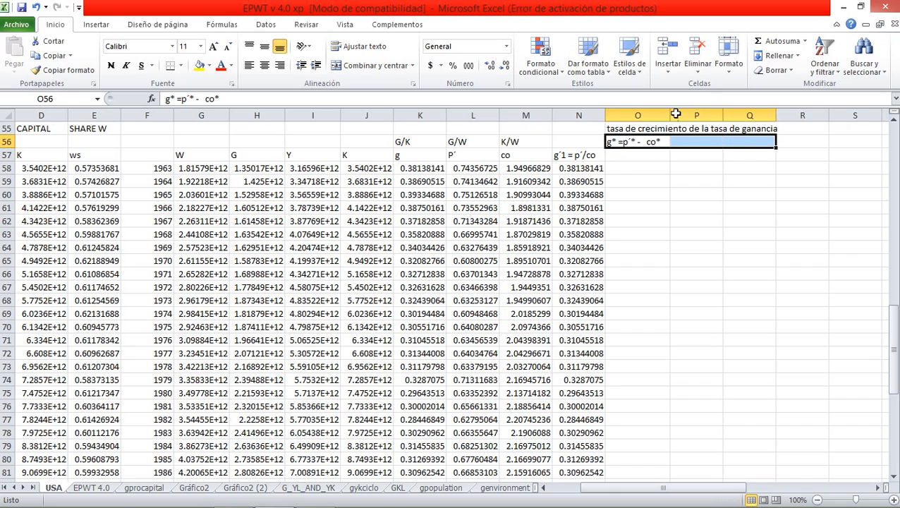
pyautogui.click(374, 65)
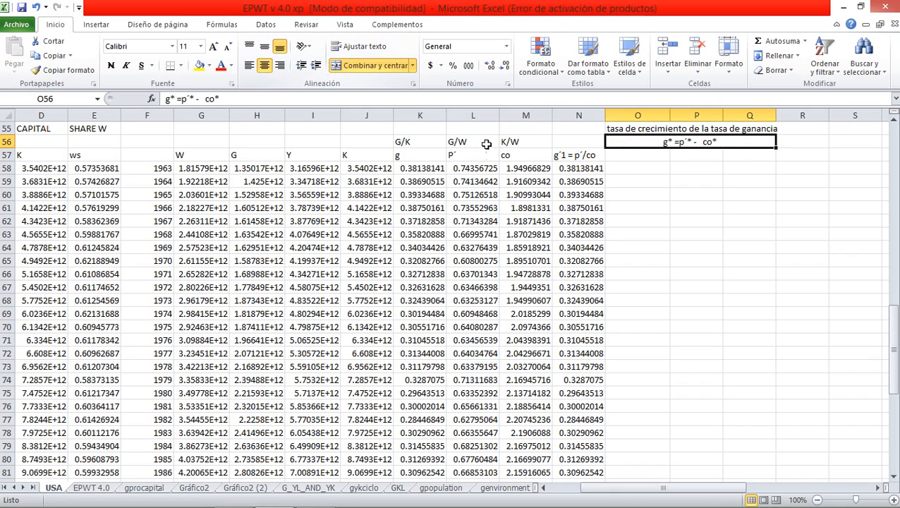
# Enter the column heading g* in O57, under the merged equation
pyautogui.click(631, 158)
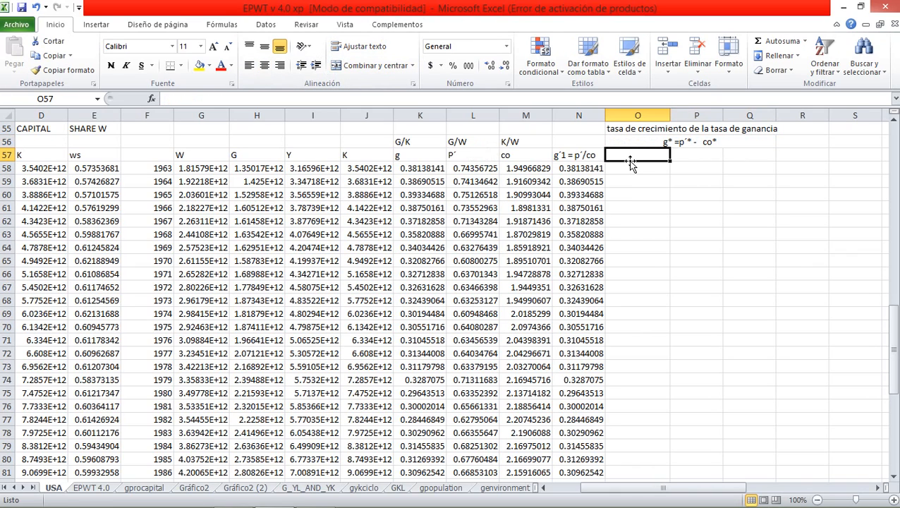
pyautogui.write('g* =p´* -  co')
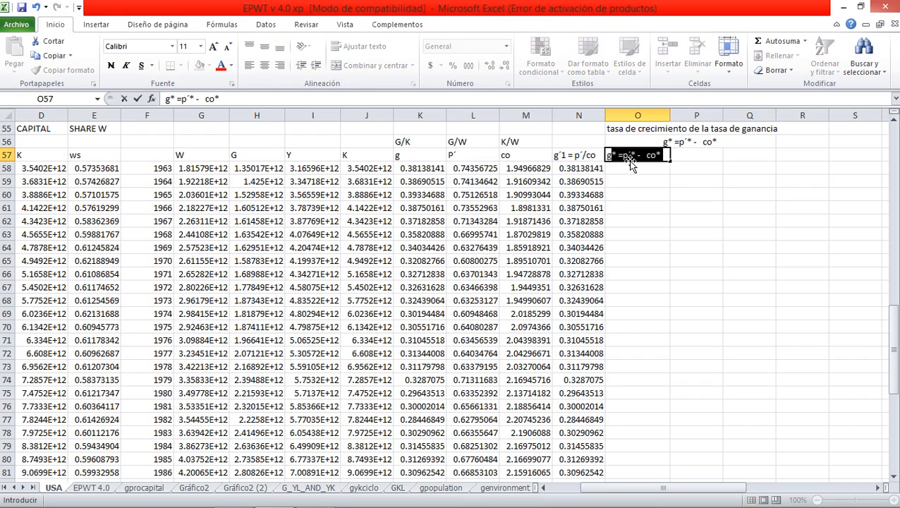
pyautogui.write('*')
pyautogui.press('Tab')
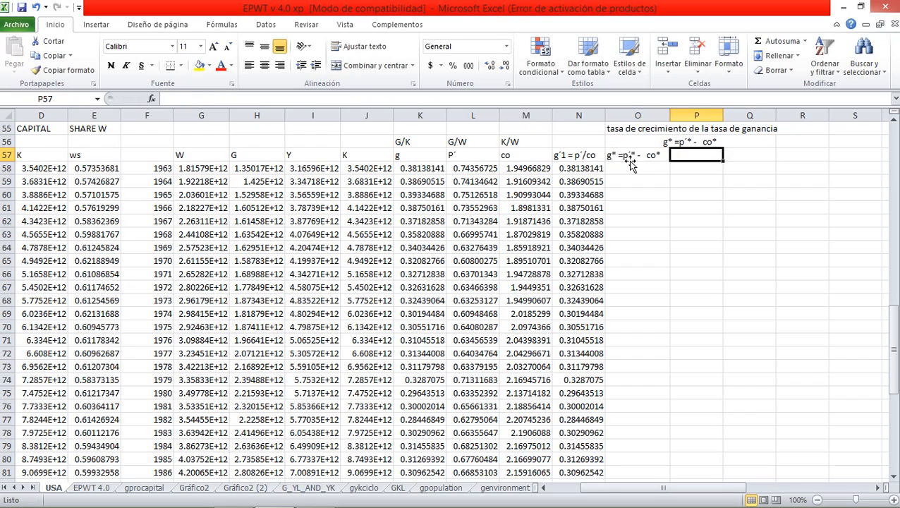
pyautogui.click(629, 160)
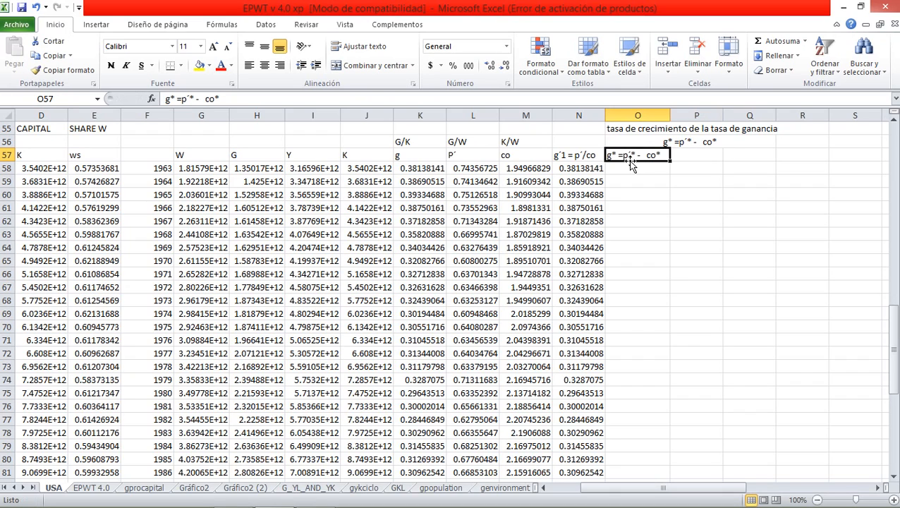
pyautogui.doubleClick(630, 160)
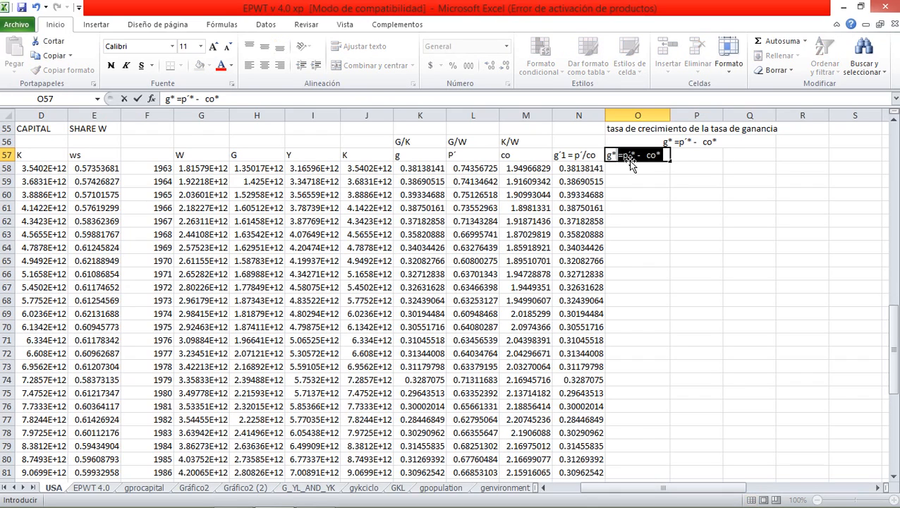
pyautogui.write('g*')
pyautogui.press('Return')
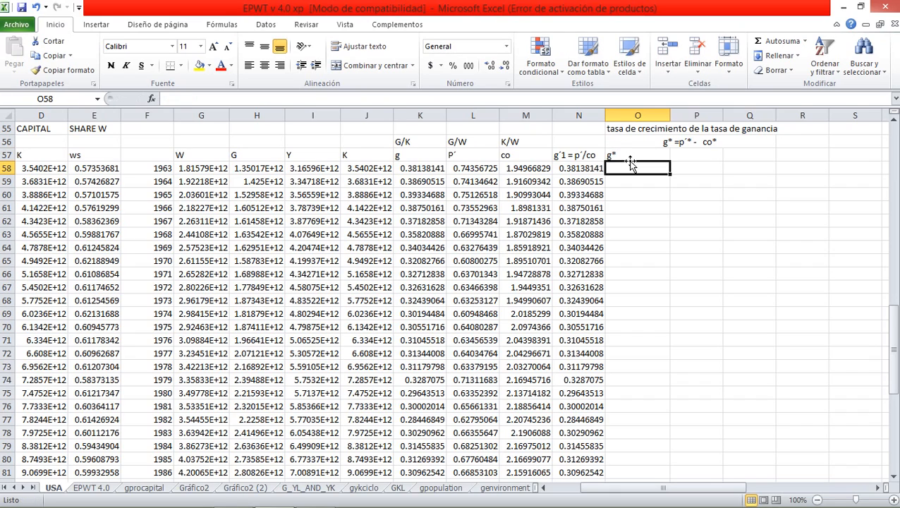
# Enter the column headings p´* in P57 and co* in Q57
pyautogui.press('Right')
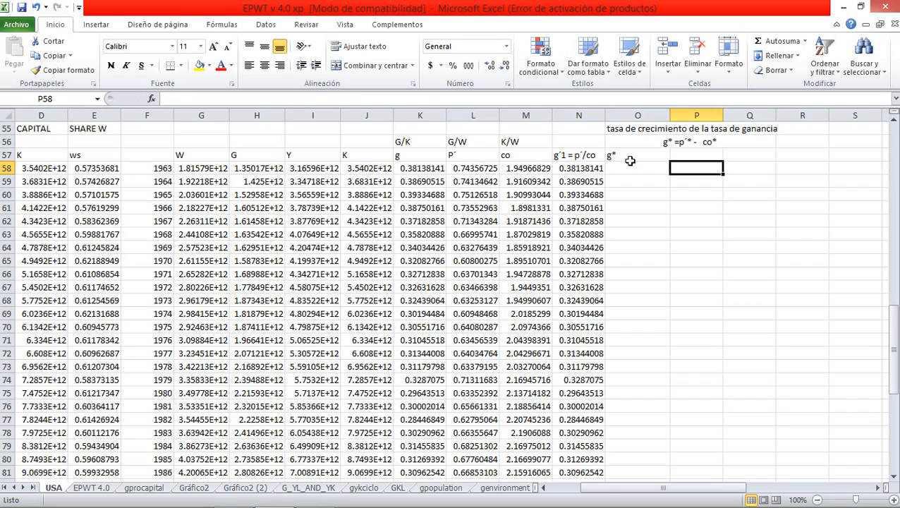
pyautogui.press('Up')
pyautogui.write('p')
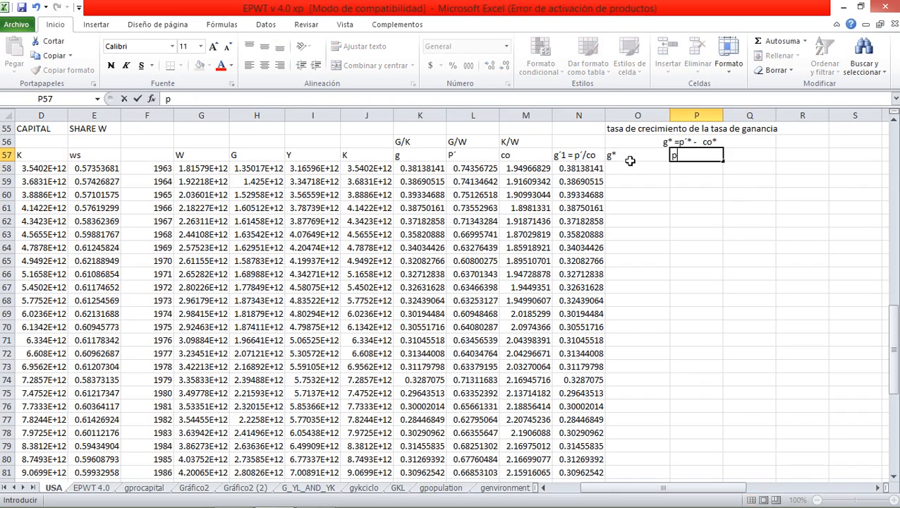
pyautogui.write('´*')
pyautogui.press('Return')
pyautogui.press('Up')
pyautogui.press('Right')
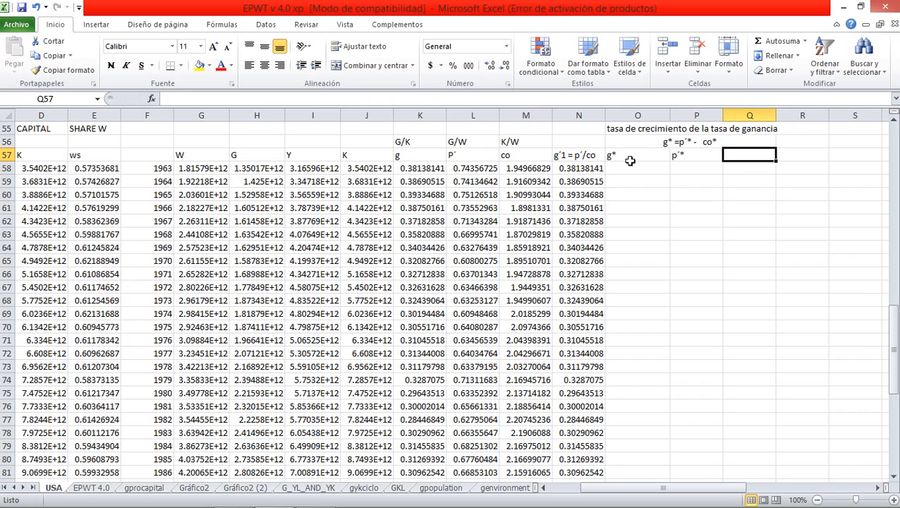
pyautogui.write('co')
pyautogui.write('*')
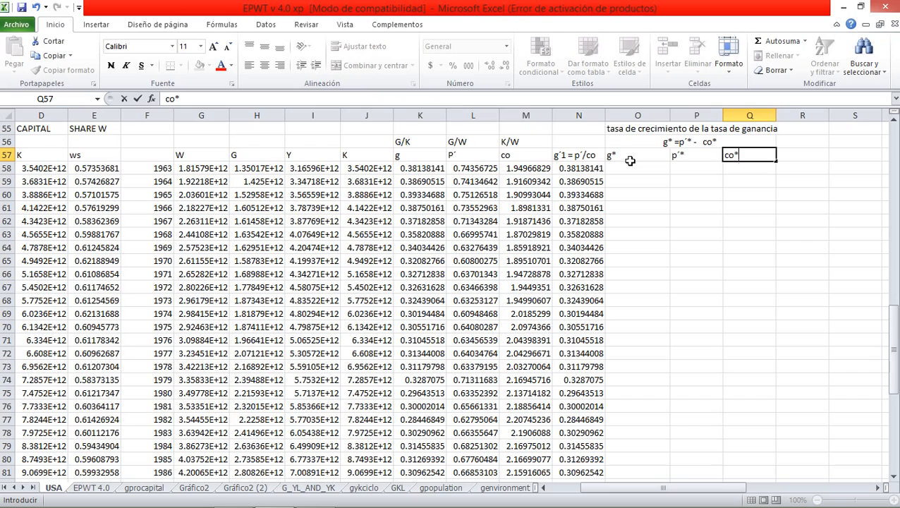
pyautogui.press('Return')
# Calculate the 1964 growth rate of g in O59 with the formula +(K59/K58)-1
pyautogui.click(630, 160)
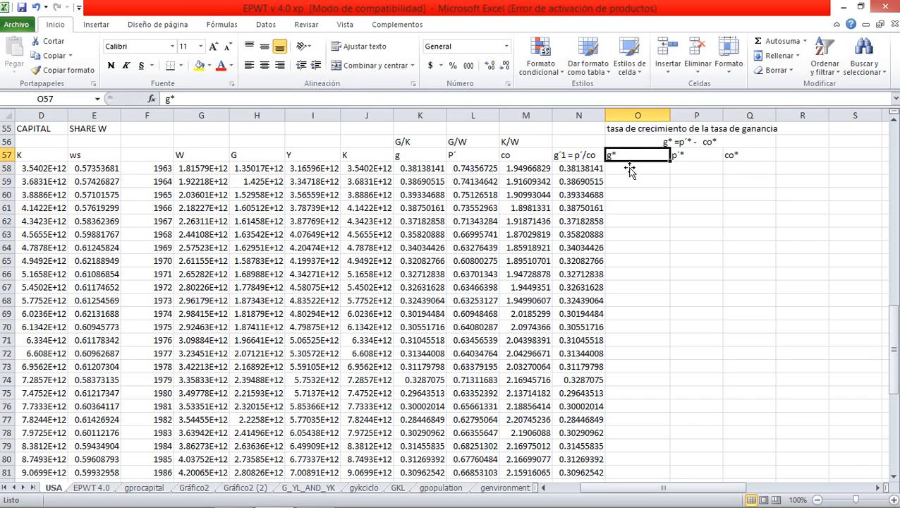
pyautogui.click(628, 180)
pyautogui.click(617, 170)
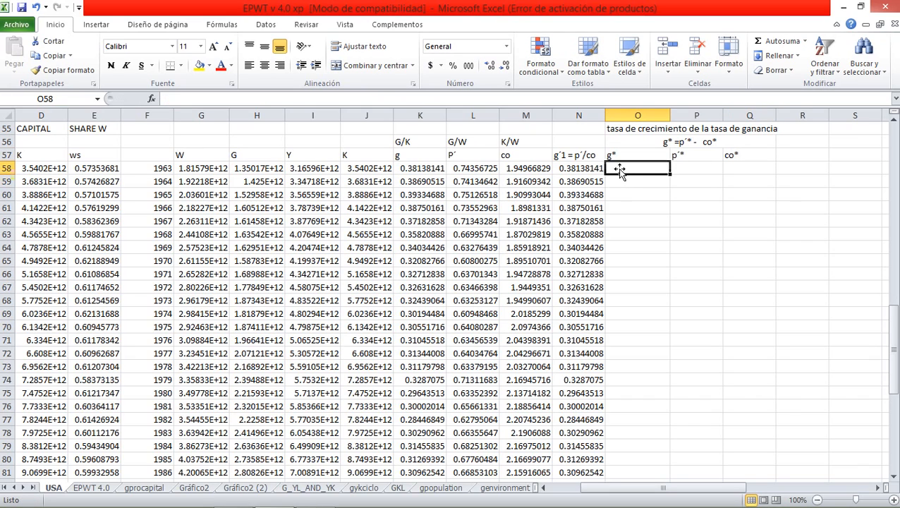
pyautogui.click(618, 182)
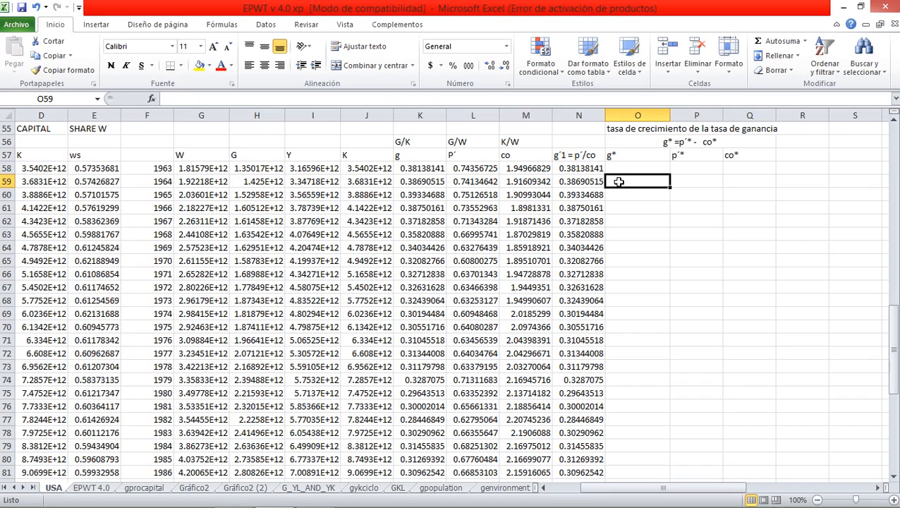
pyautogui.write('+')
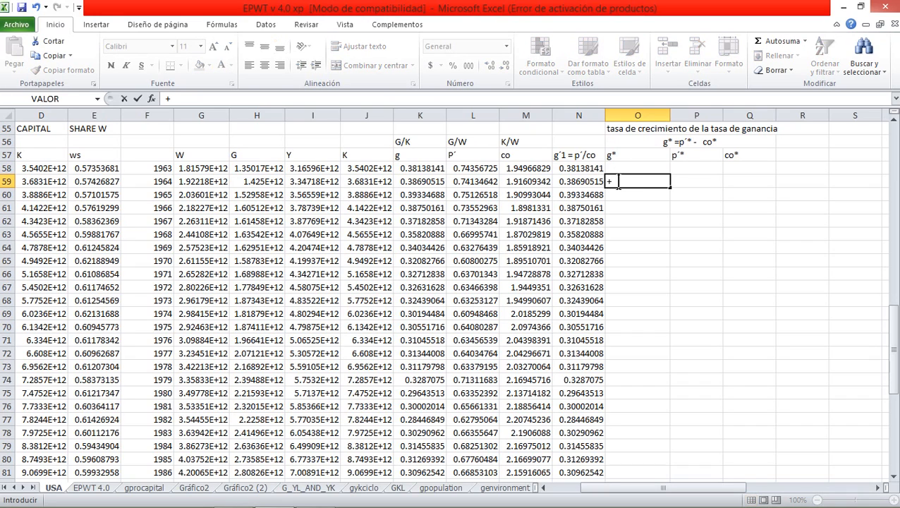
pyautogui.click(423, 181)
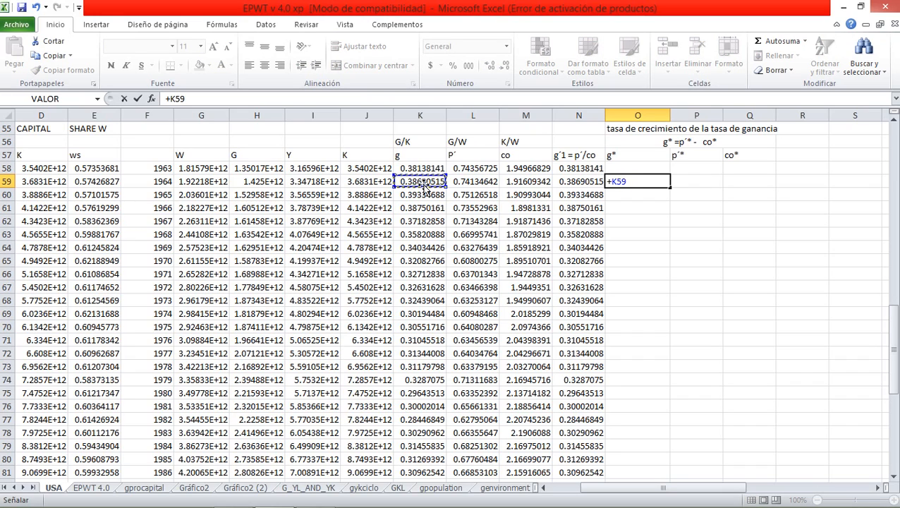
pyautogui.write('/')
pyautogui.click(409, 168)
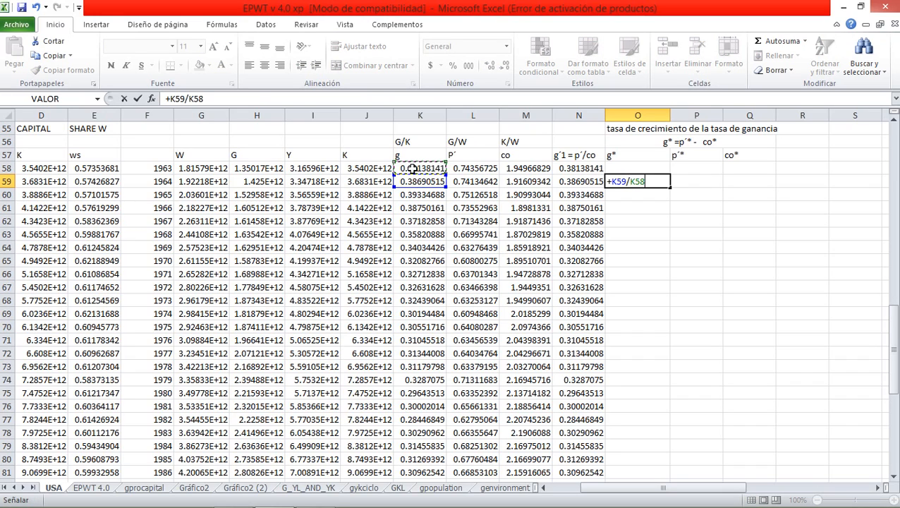
pyautogui.click(169, 98)
pyautogui.write('(')
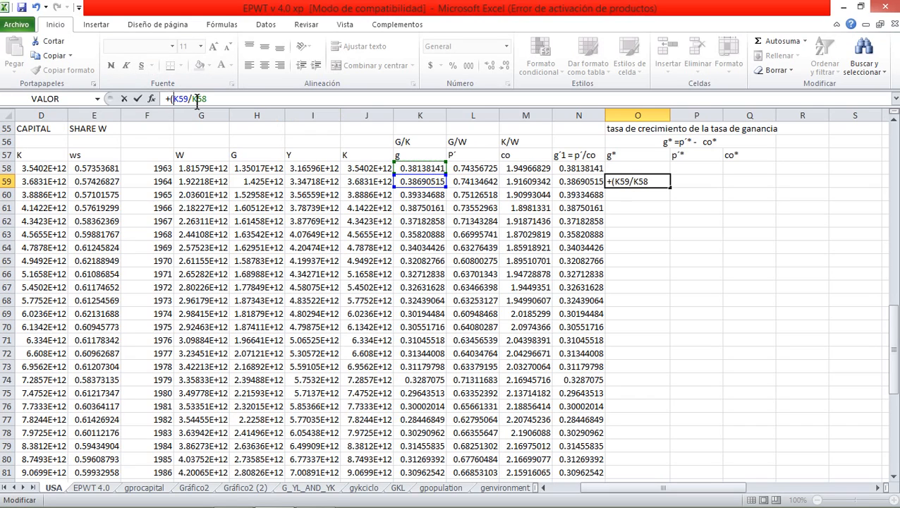
pyautogui.click(209, 99)
pyautogui.write(')-1')
pyautogui.press('Return')
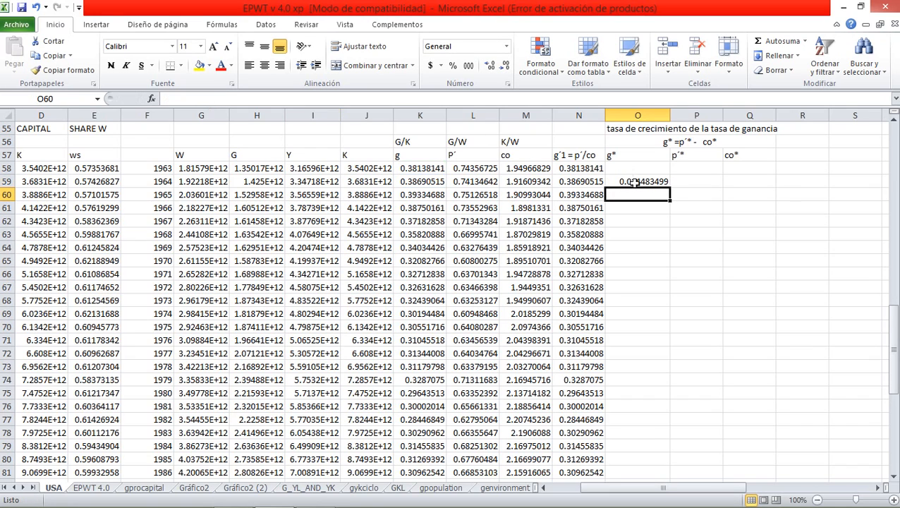
# Fill the O59 growth formula across to the p´* and co* columns and down through all remaining years
pyautogui.click(660, 182)
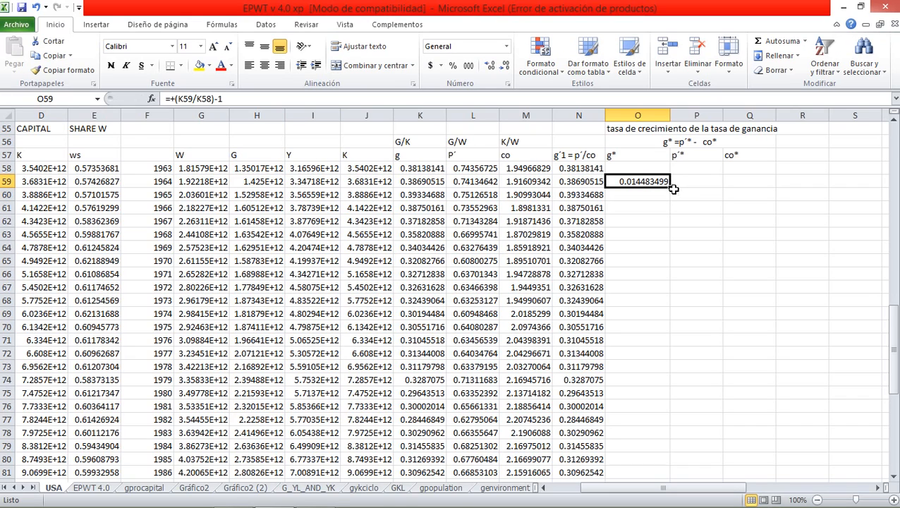
pyautogui.moveTo(670, 188); pyautogui.dragTo(758, 184)
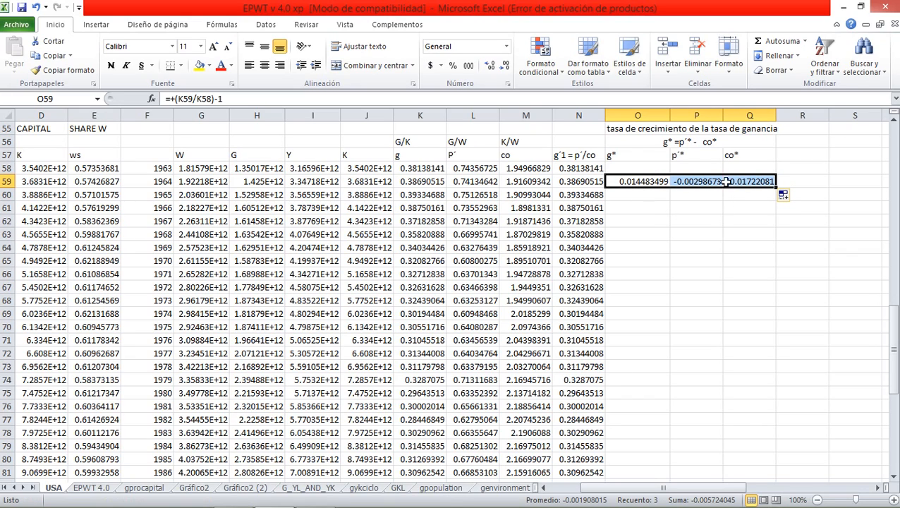
pyautogui.doubleClick(776, 185)
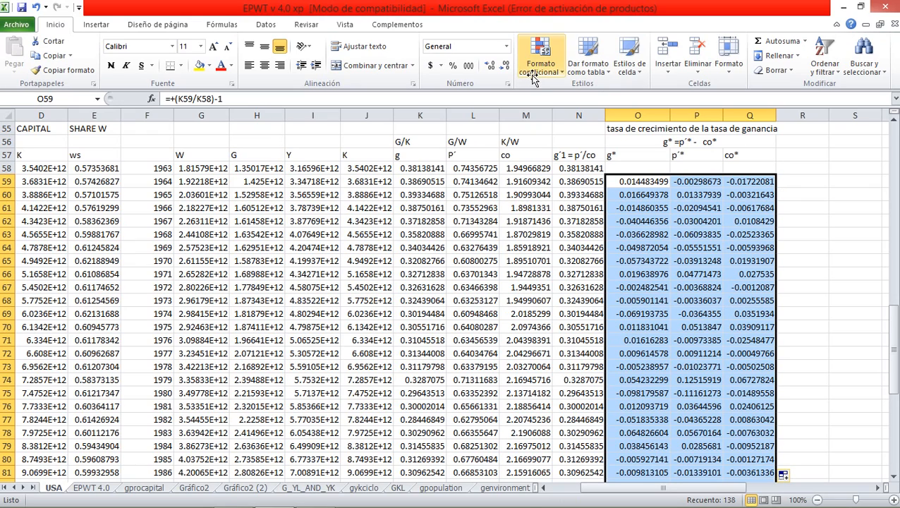
# Format the g*, p´* and co* growth rates as percentages with two decimals
pyautogui.click(453, 67)
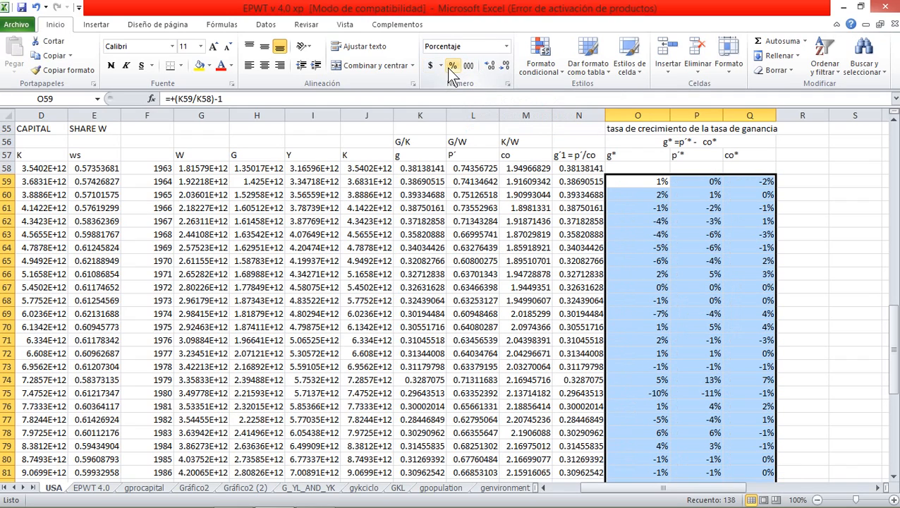
pyautogui.click(490, 67)
pyautogui.click(490, 67)
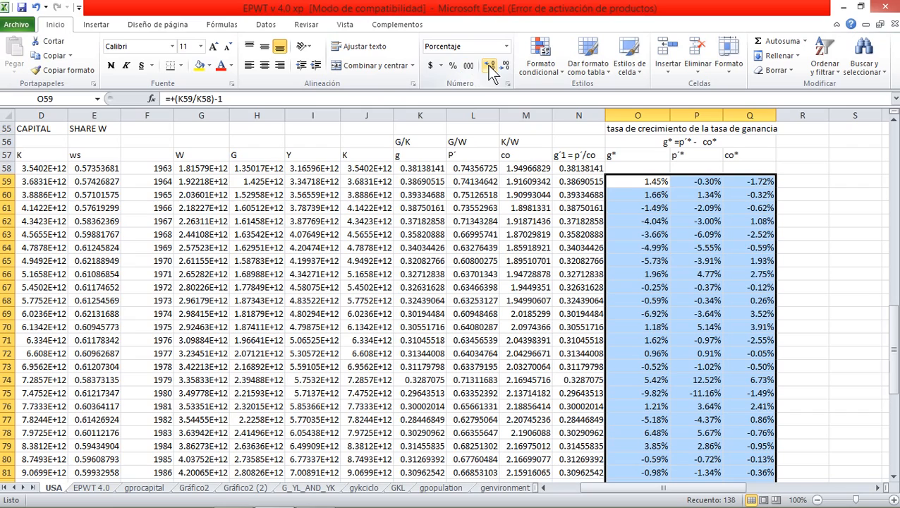
pyautogui.click(803, 184)
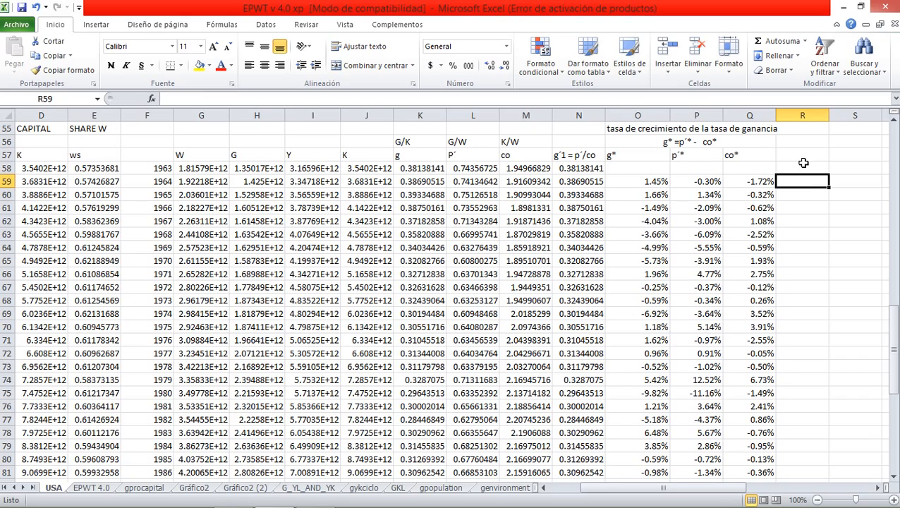
# Try to copy the merged heading g* =p´* - co* from O56 into R57, beside the co* heading
pyautogui.click(667, 144)
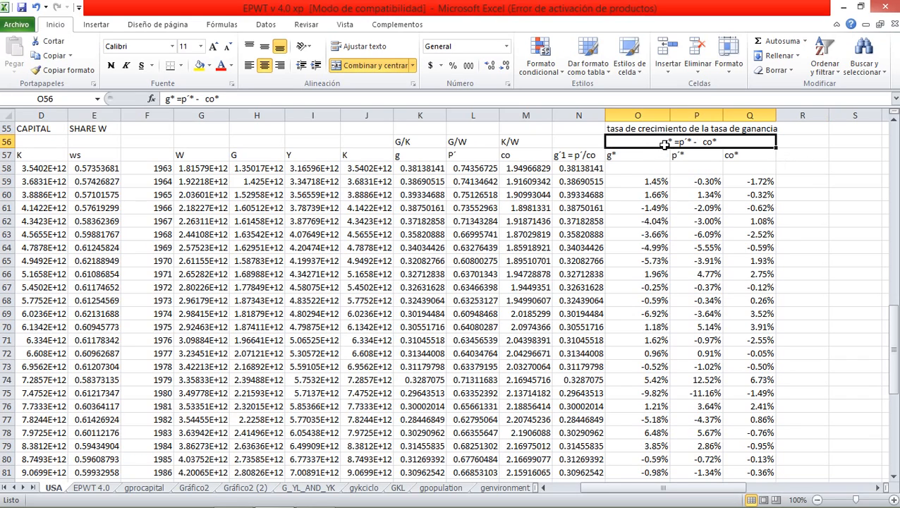
pyautogui.hotkey('ctrl', 'c')
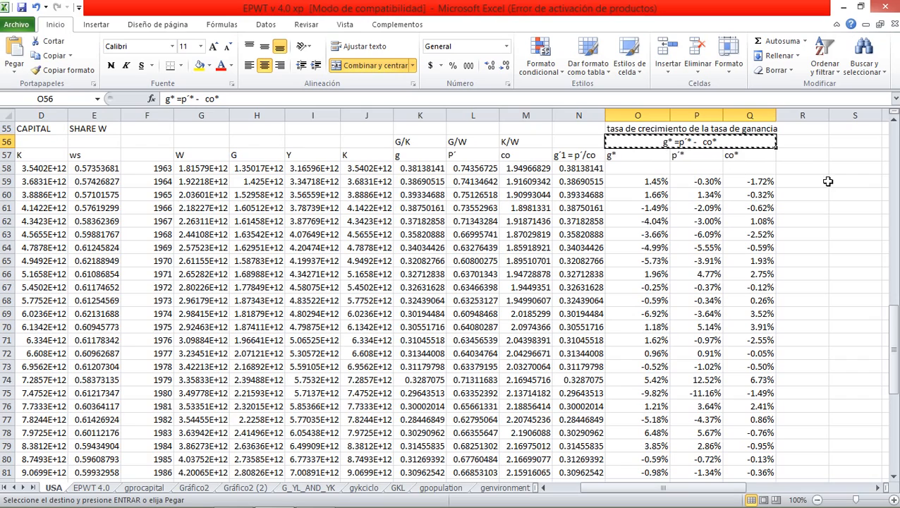
pyautogui.click(808, 160)
pyautogui.hotkey('ctrl', 'v')
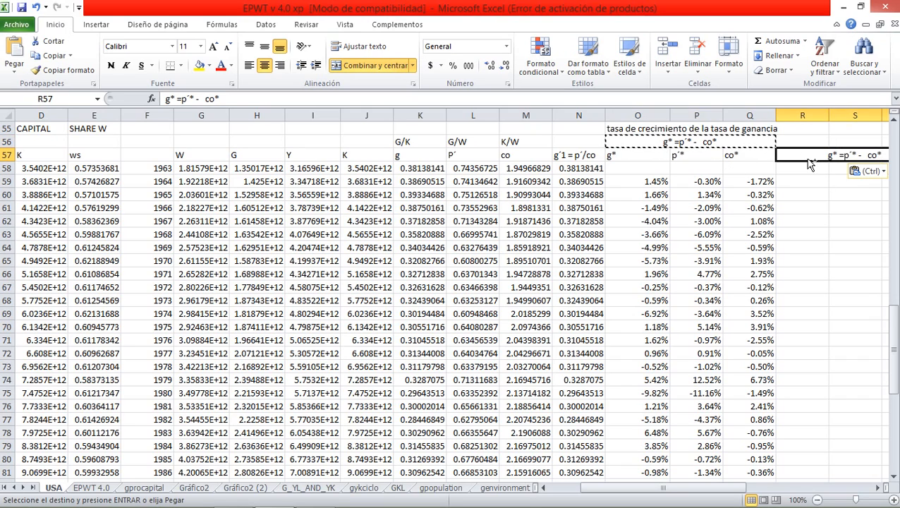
pyautogui.click(36, 7)
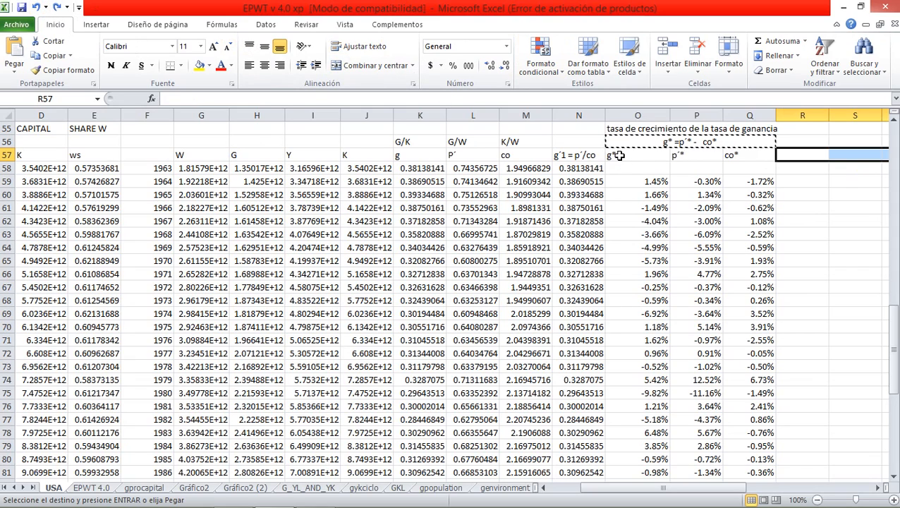
# Copy only the heading text g* =p´* - co* from merged cell O56 into R57
pyautogui.press('Escape')
pyautogui.click(636, 143)
pyautogui.moveTo(256, 98); pyautogui.dragTo(164, 98)
pyautogui.hotkey('ctrl', 'c')
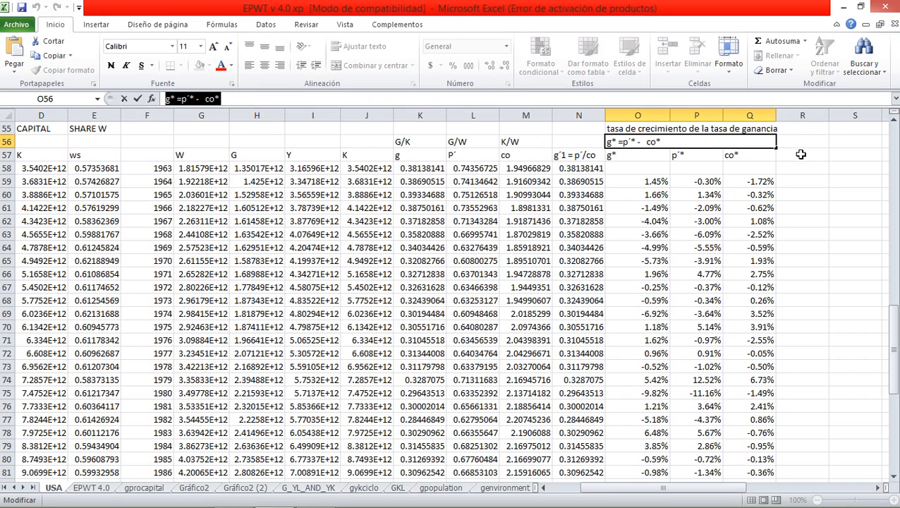
pyautogui.click(799, 154)
pyautogui.hotkey('ctrl', 'v')
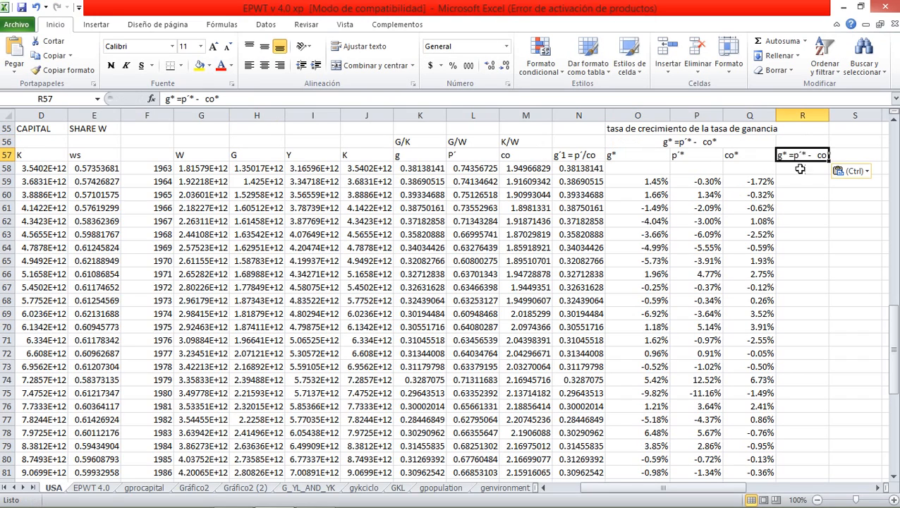
# Calculate p´* minus co* for 1964 in R59 with the formula +P59-Q59 and fill it down through all remaining years
pyautogui.click(797, 182)
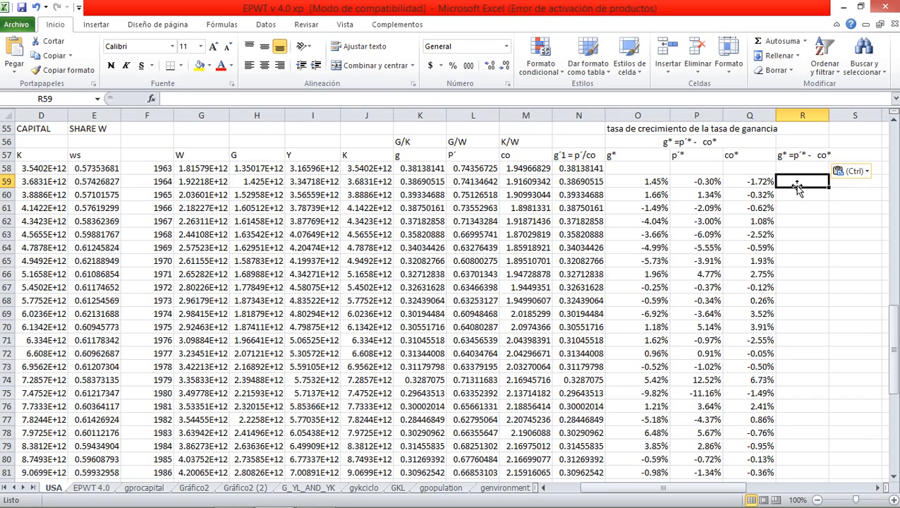
pyautogui.write('*')
pyautogui.press('BackSpace')
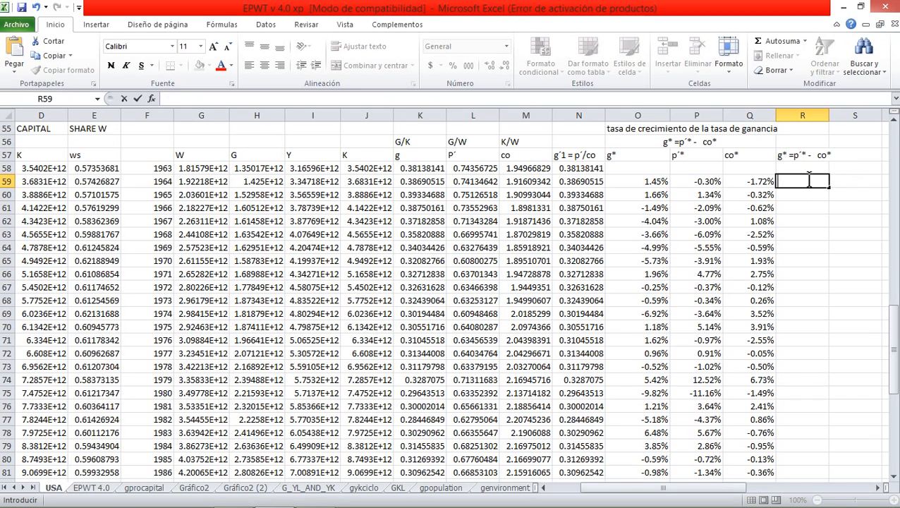
pyautogui.write('+')
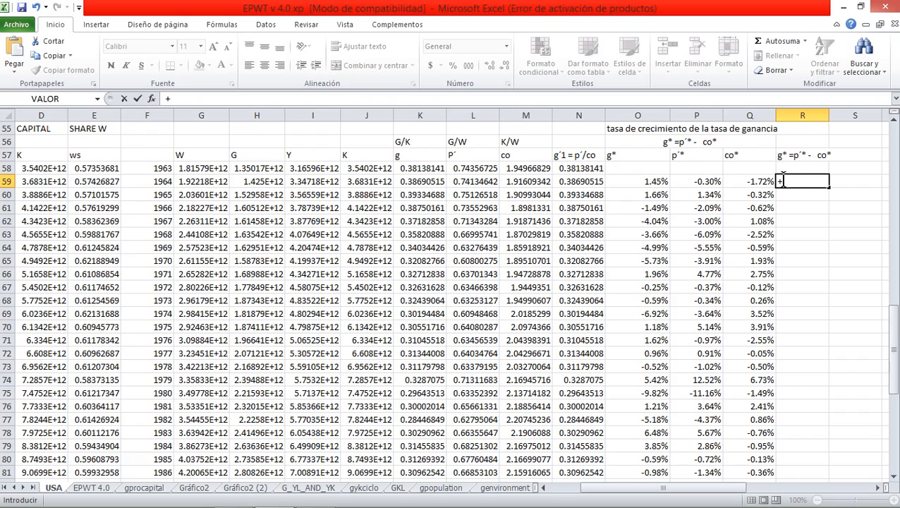
pyautogui.click(711, 183)
pyautogui.write('-')
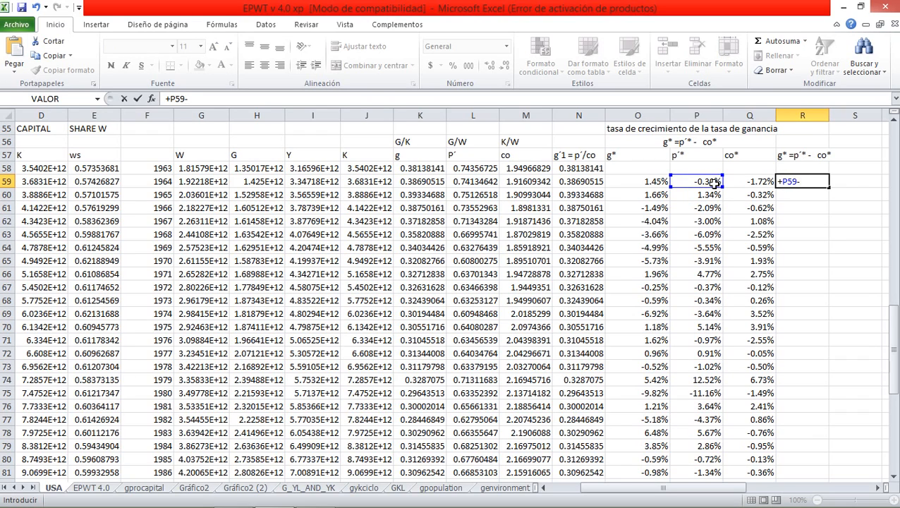
pyautogui.click(742, 183)
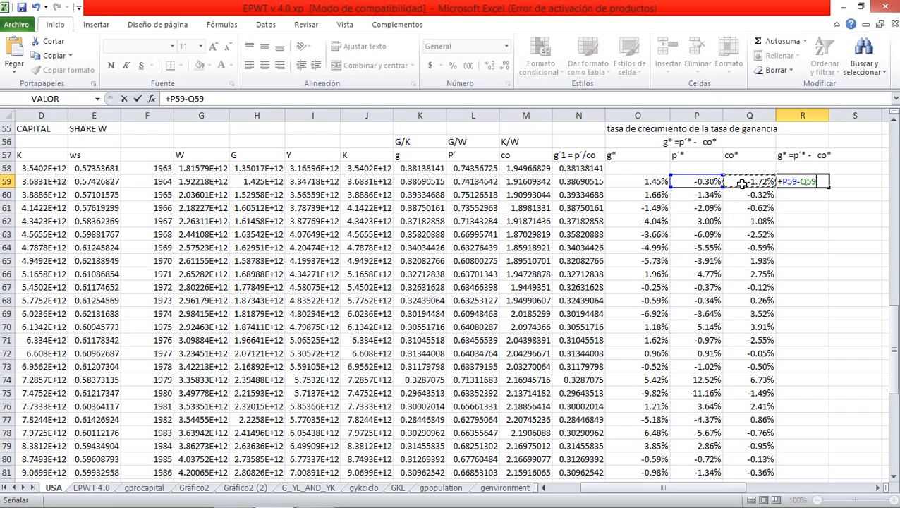
pyautogui.press('Return')
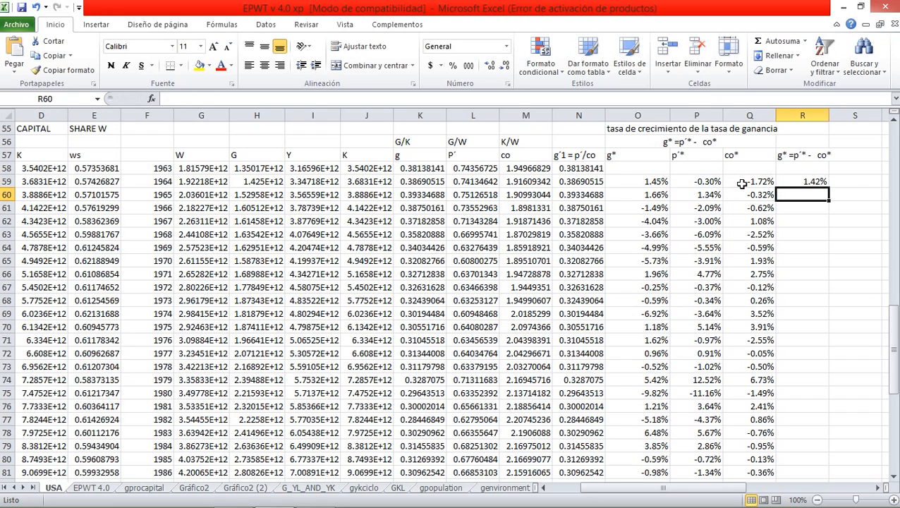
pyautogui.click(792, 181)
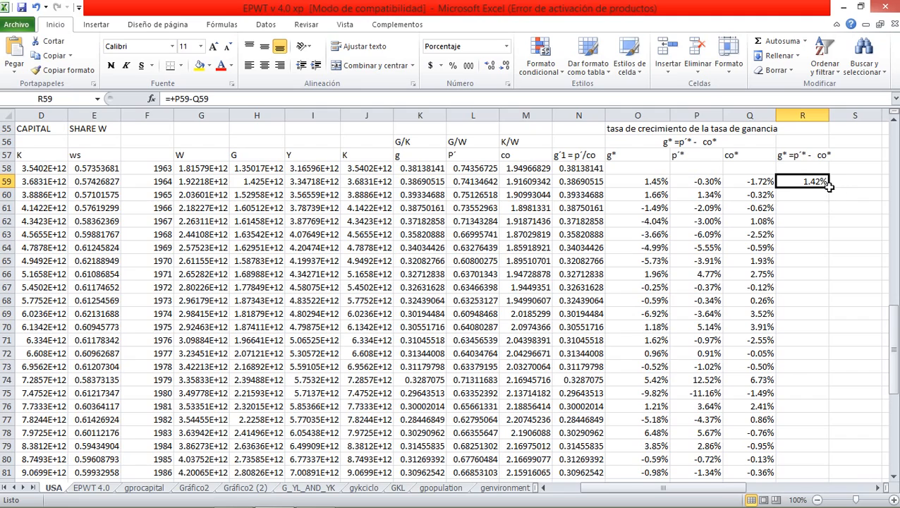
pyautogui.doubleClick(830, 185)
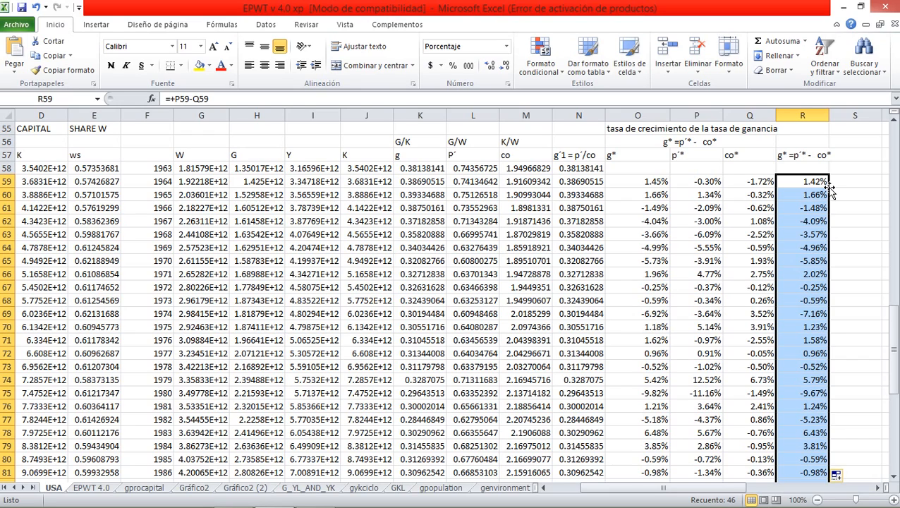
# Review the row 57 headings one by one, from W in G57 through to g* =p´* - co* in R57
pyautogui.click(195, 155)
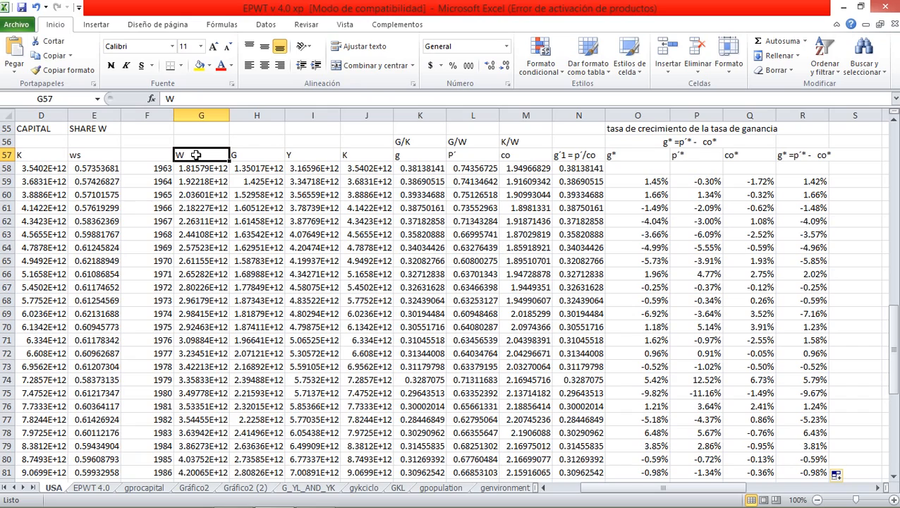
pyautogui.press('Right')
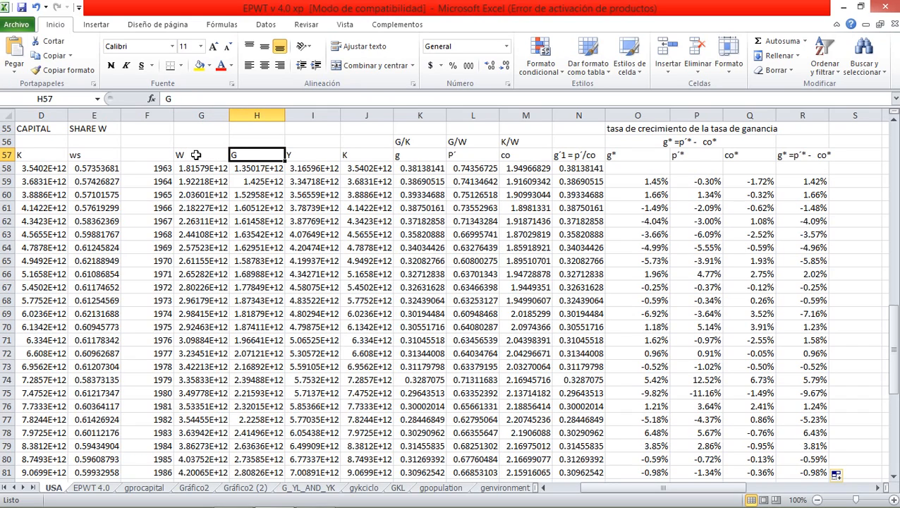
pyautogui.press('Right')
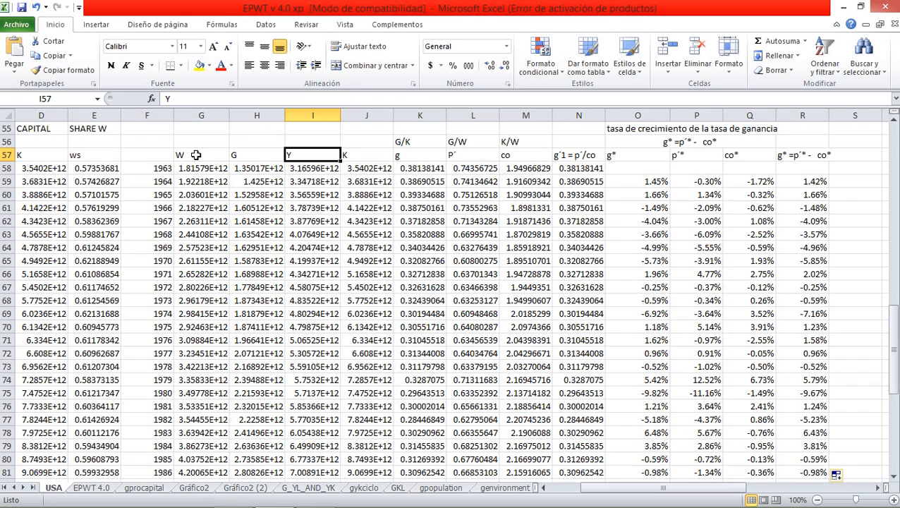
pyautogui.press('Right')
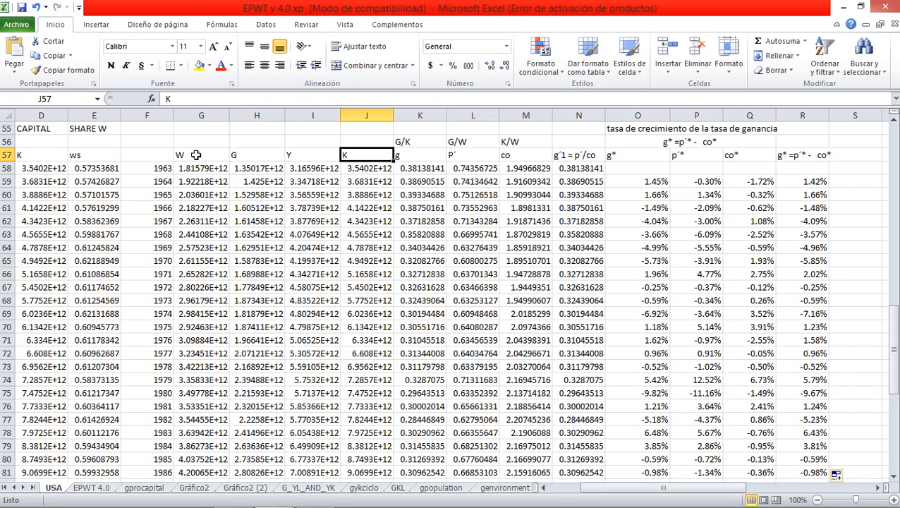
pyautogui.press('Right')
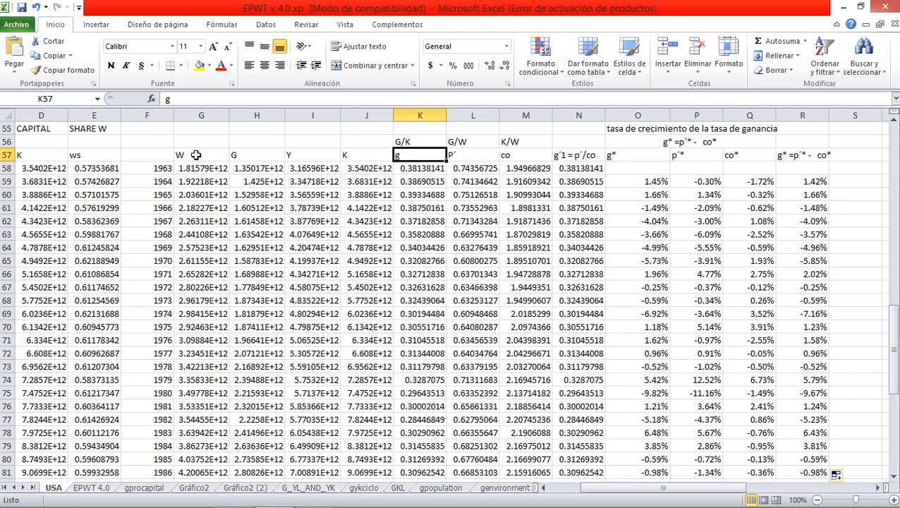
pyautogui.press('Right')
pyautogui.press('Right')
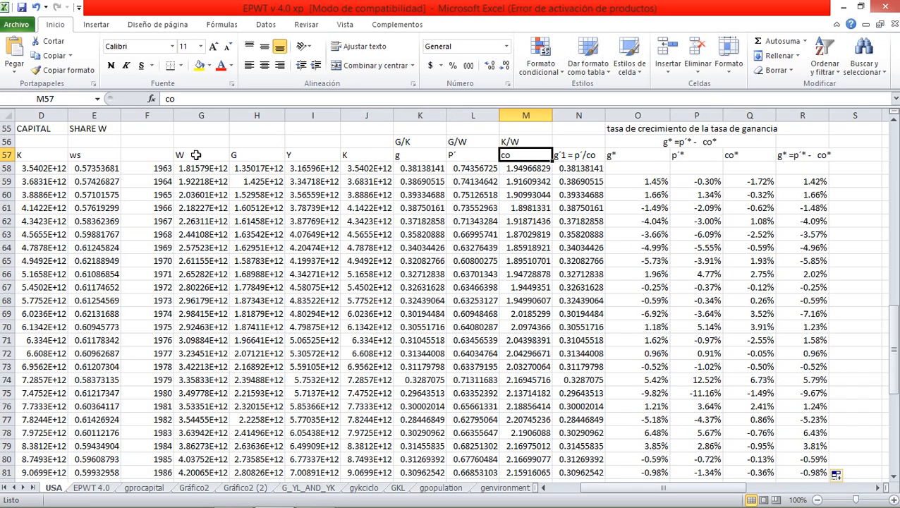
pyautogui.press('Right')
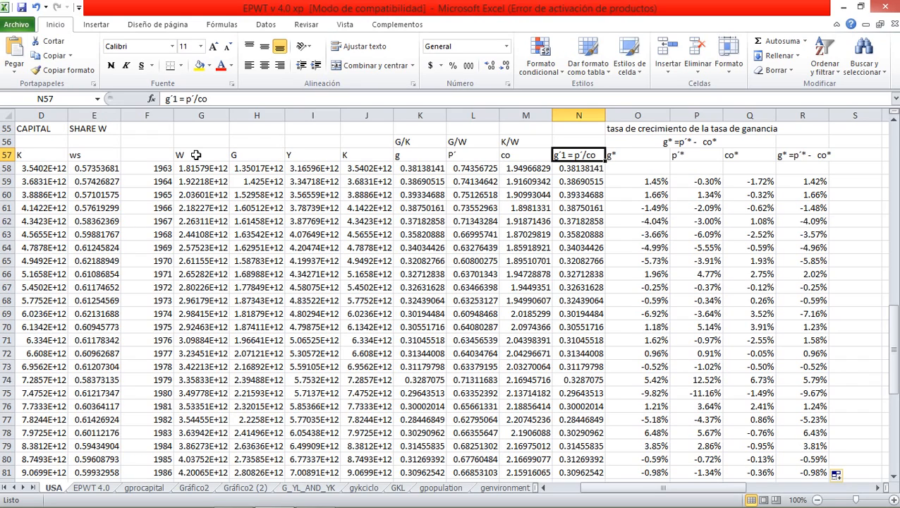
pyautogui.press('Right')
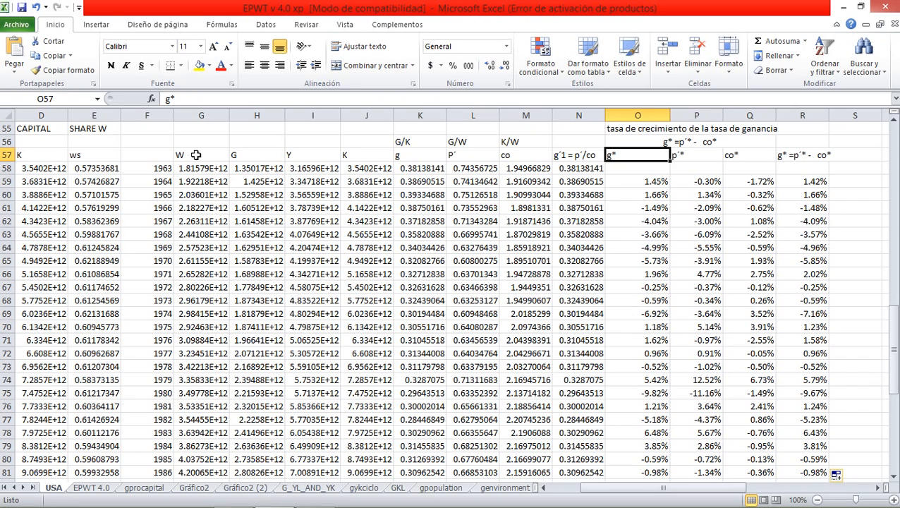
pyautogui.press('Right')
pyautogui.press('Right')
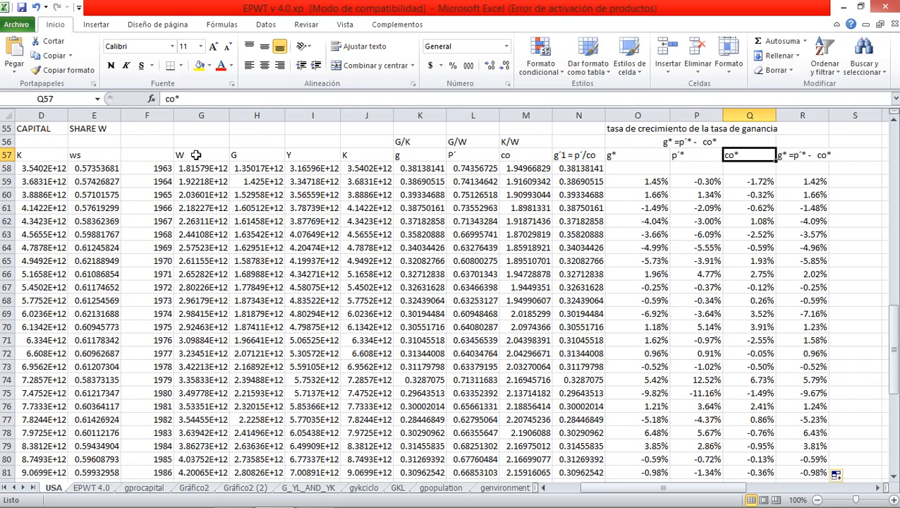
pyautogui.press('Right')
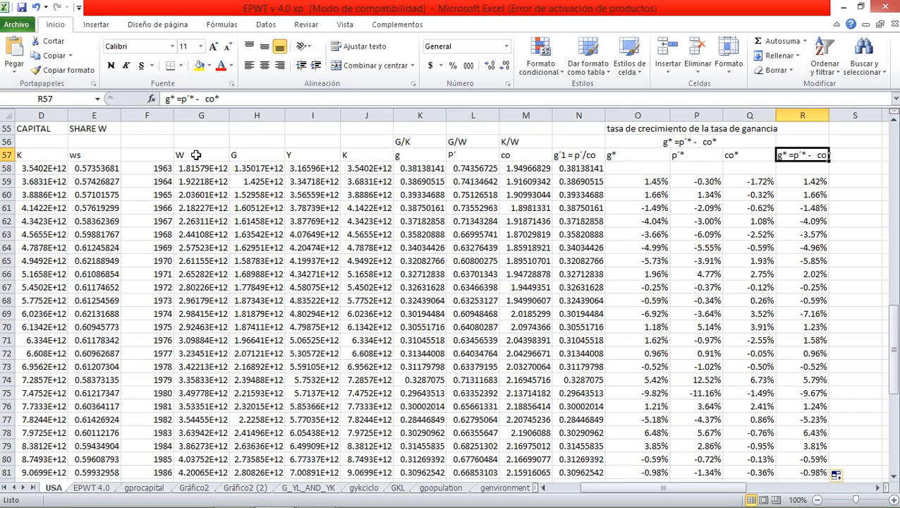
# Highlight the 1964 and 1965 growth rates in the g* column and the g* = p´* - co* column with yellow fill
pyautogui.press('Return')
pyautogui.press('Return')
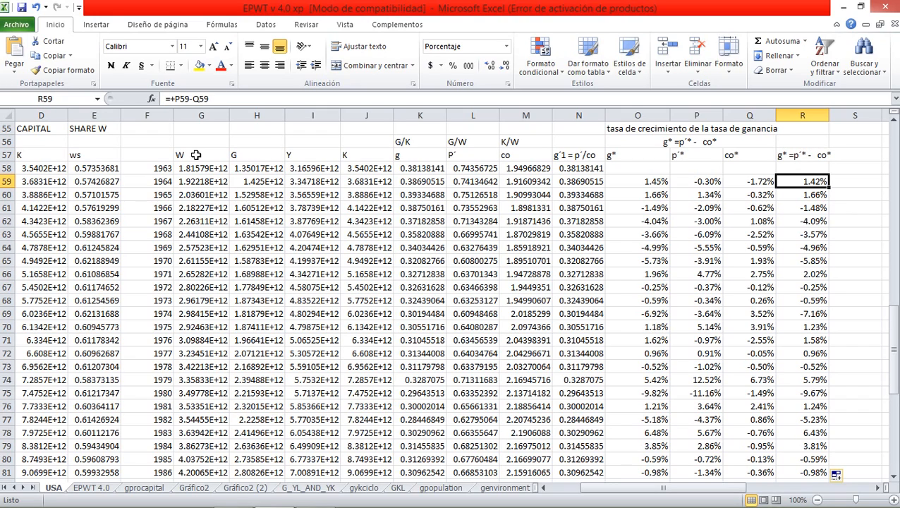
pyautogui.click(633, 184)
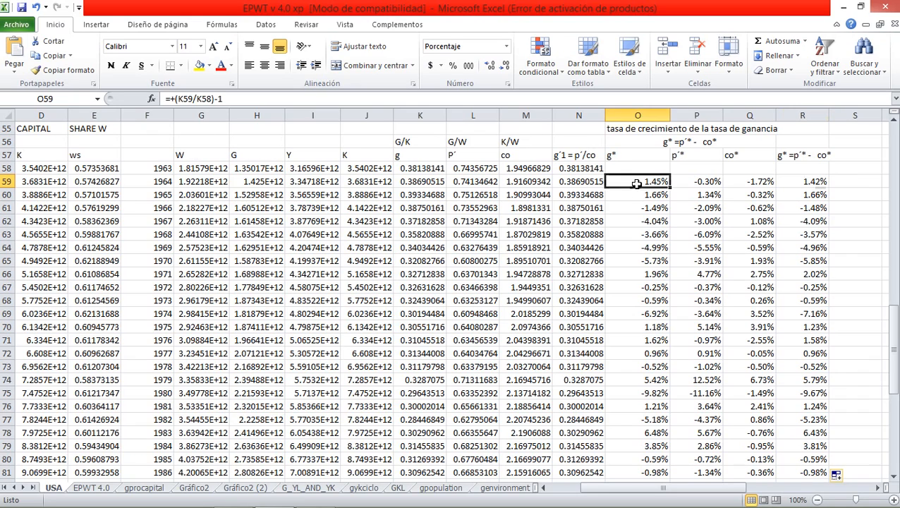
pyautogui.keyDown('ctrl'); pyautogui.click(792, 185); pyautogui.keyUp('ctrl')
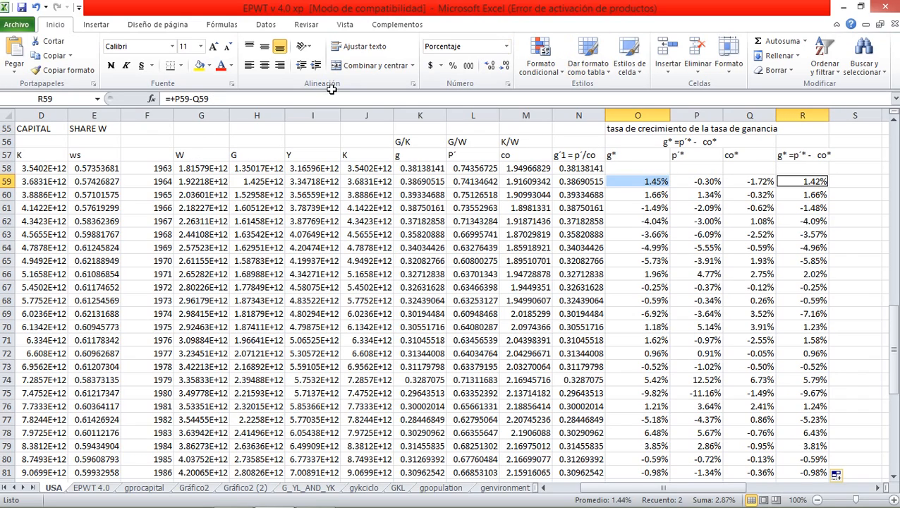
pyautogui.click(202, 70)
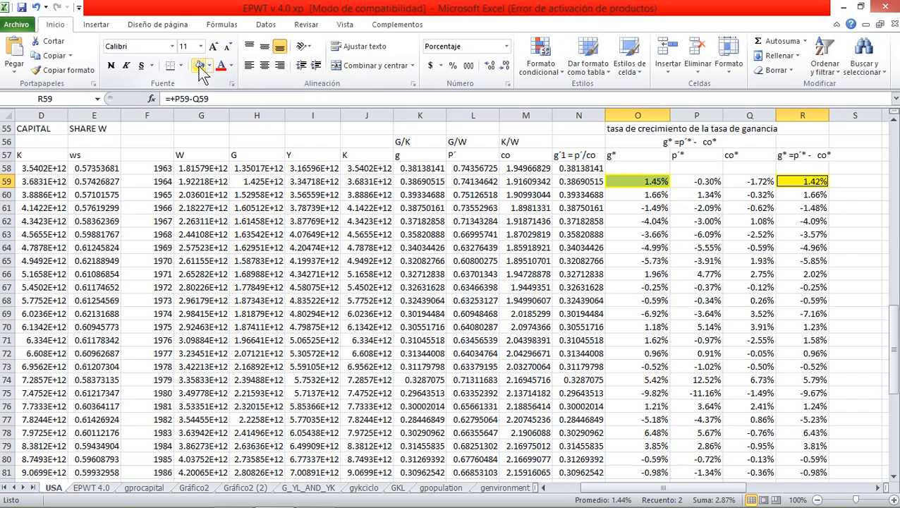
pyautogui.click(624, 193)
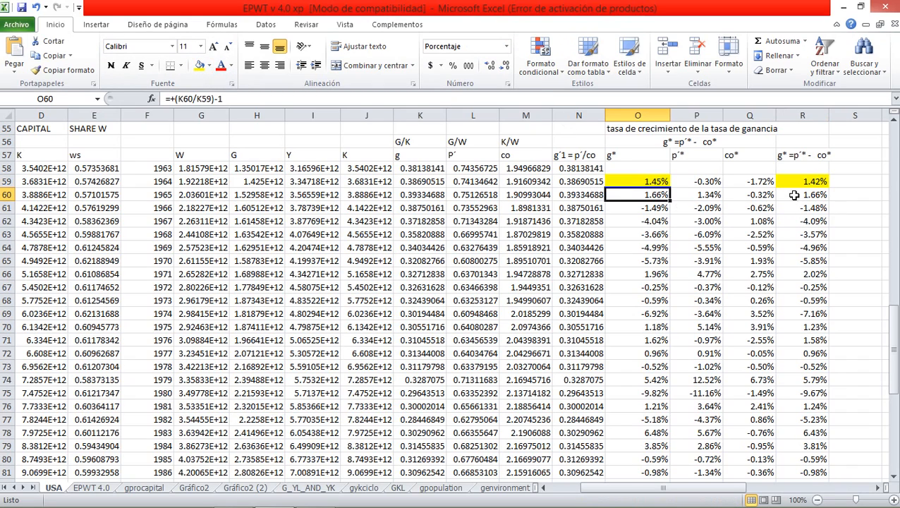
pyautogui.keyDown('ctrl'); pyautogui.click(795, 194); pyautogui.keyUp('ctrl')
pyautogui.click(200, 66)
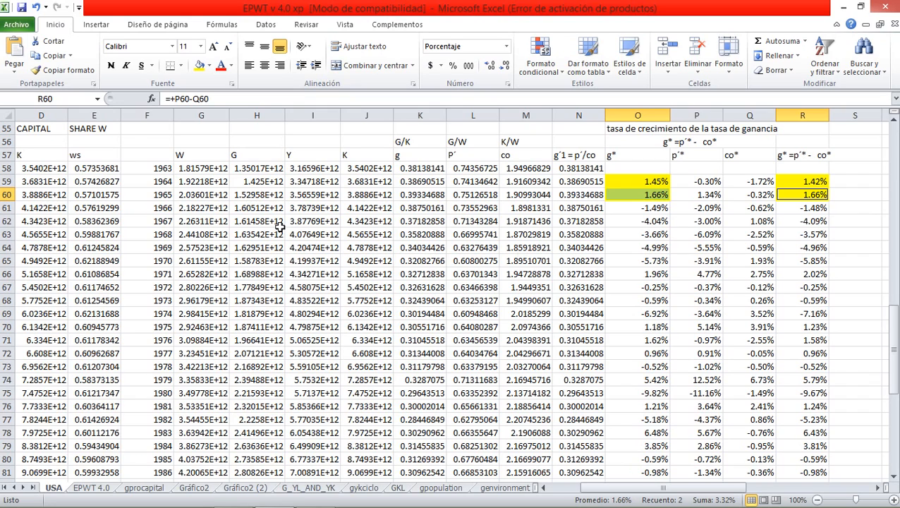
pyautogui.click(161, 158)
pyautogui.moveTo(161, 158); pyautogui.dragTo(346, 316)
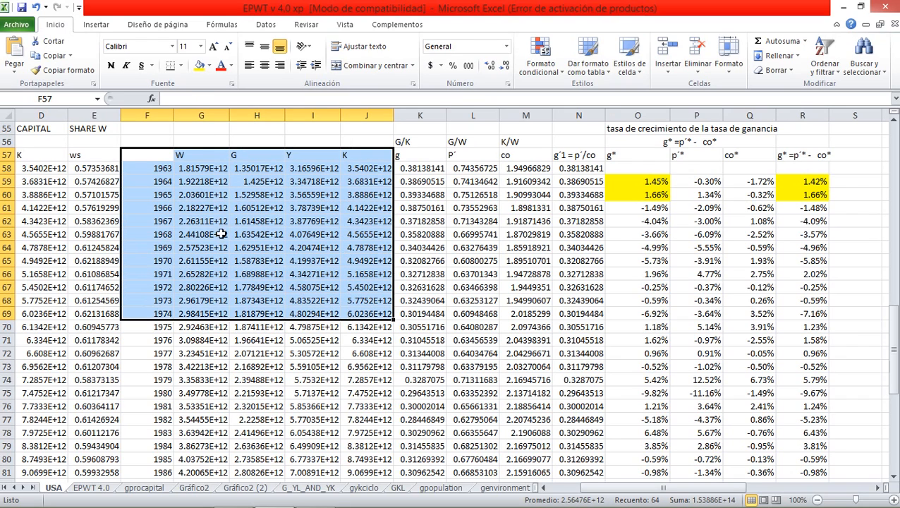
pyautogui.click(218, 233)
pyautogui.click(161, 158)
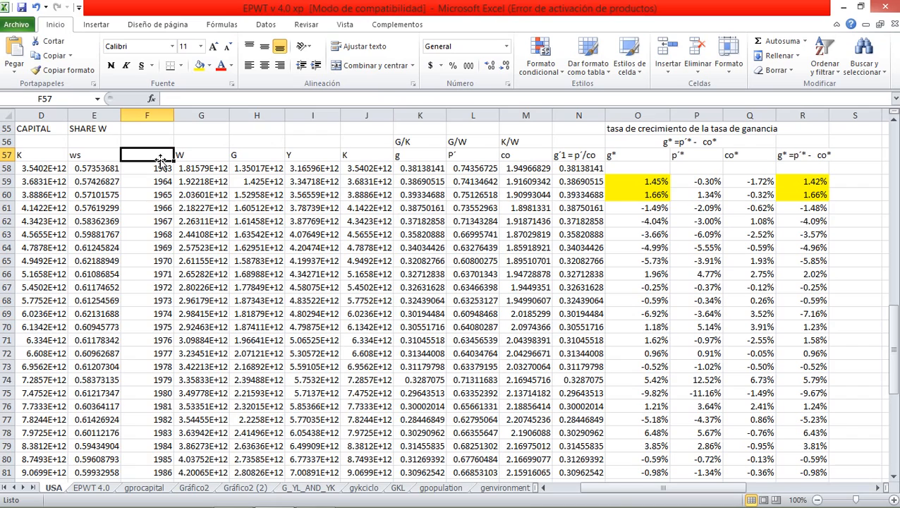
pyautogui.moveTo(187, 155); pyautogui.dragTo(357, 157)
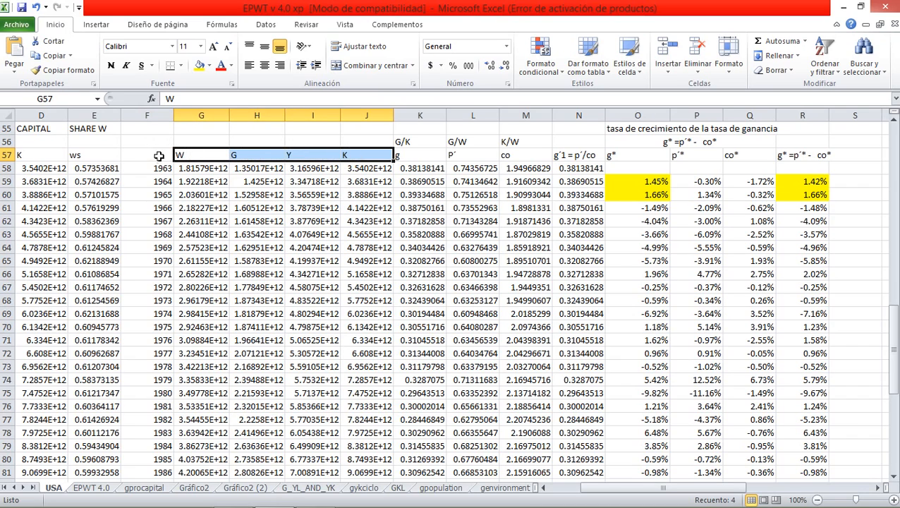
# Clear the 2009 value in the W column, cell G104
pyautogui.moveTo(160, 156); pyautogui.dragTo(358, 444)
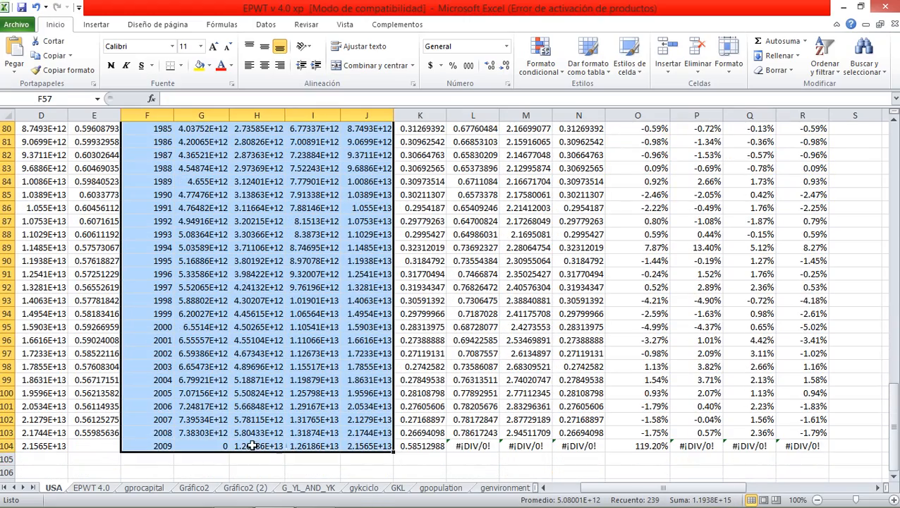
pyautogui.click(218, 446)
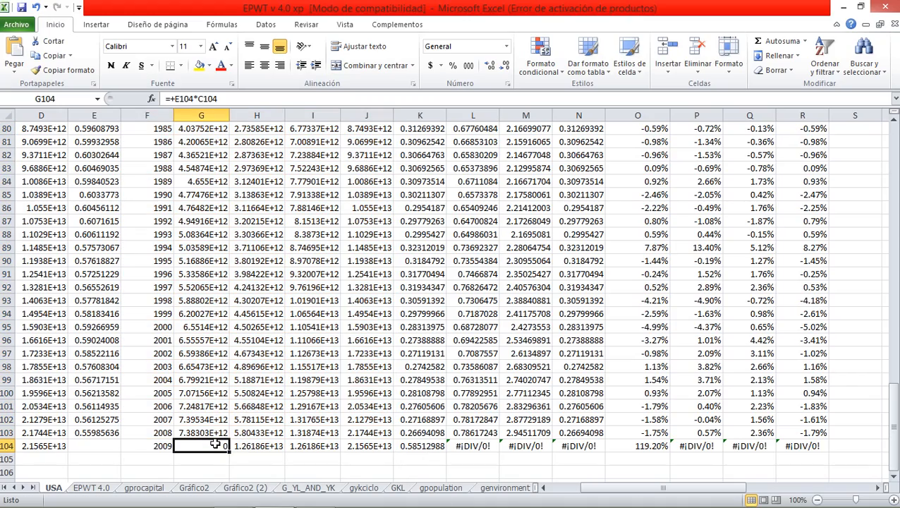
pyautogui.press('Delete')
pyautogui.press('Up')
pyautogui.press('Up')
pyautogui.press('Up')
pyautogui.press('Up')
pyautogui.press('Up')
pyautogui.press('Up')
pyautogui.press('Up')
pyautogui.press('Up')
pyautogui.press('Up')
pyautogui.press('Up')
pyautogui.press('Up')
pyautogui.press('Up')
pyautogui.press('Up')
pyautogui.press('Up')
pyautogui.press('Up')
pyautogui.press('Up')
pyautogui.press('Up')
pyautogui.press('Up')
pyautogui.press('Up')
pyautogui.press('Up')
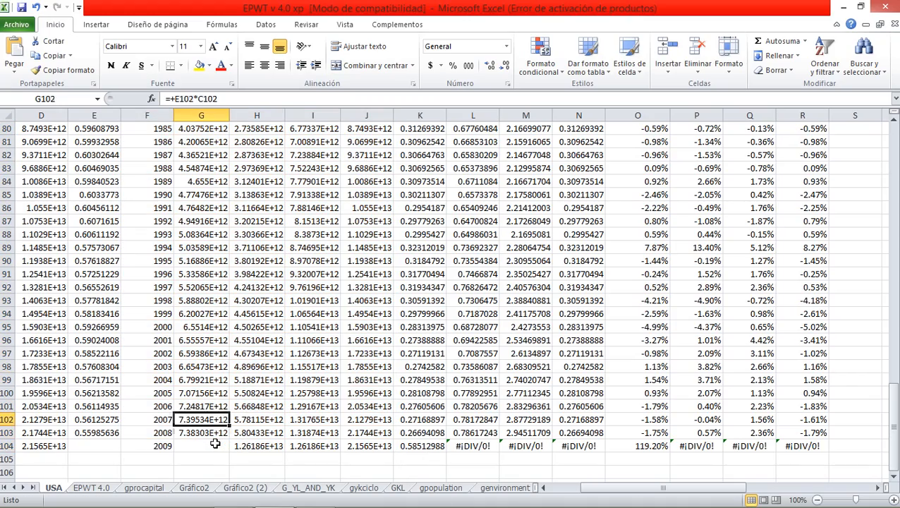
pyautogui.press('Up')
pyautogui.press('Up')
pyautogui.press('Up')
pyautogui.press('Up')
pyautogui.press('Up')
pyautogui.press('Up')
pyautogui.press('Up')
pyautogui.press('Up')
pyautogui.press('Up')
pyautogui.press('Up')
pyautogui.press('Up')
pyautogui.press('Up')
pyautogui.press('Up')
pyautogui.press('Up')
pyautogui.press('Up')
pyautogui.press('Up')
pyautogui.press('Up')
pyautogui.press('Up')
pyautogui.press('Up')
pyautogui.press('Up')
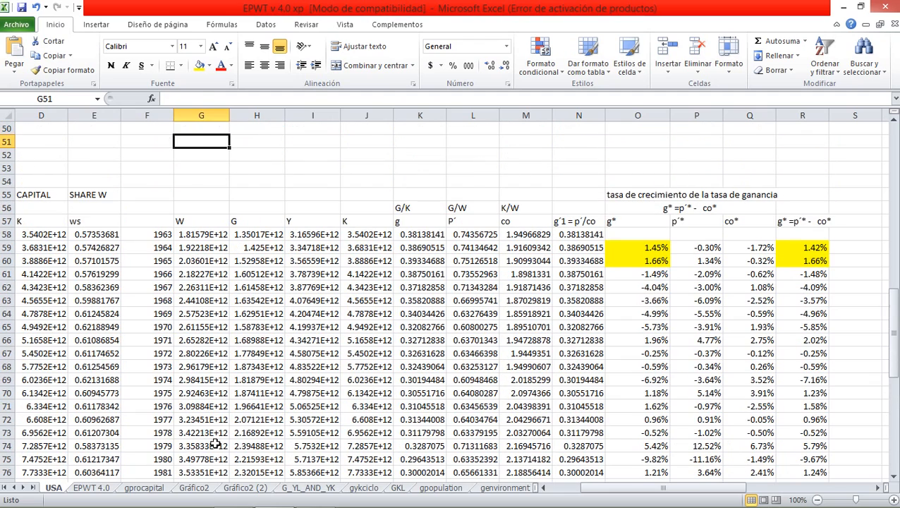
pyautogui.press('Down')
pyautogui.press('Down')
pyautogui.press('Down')
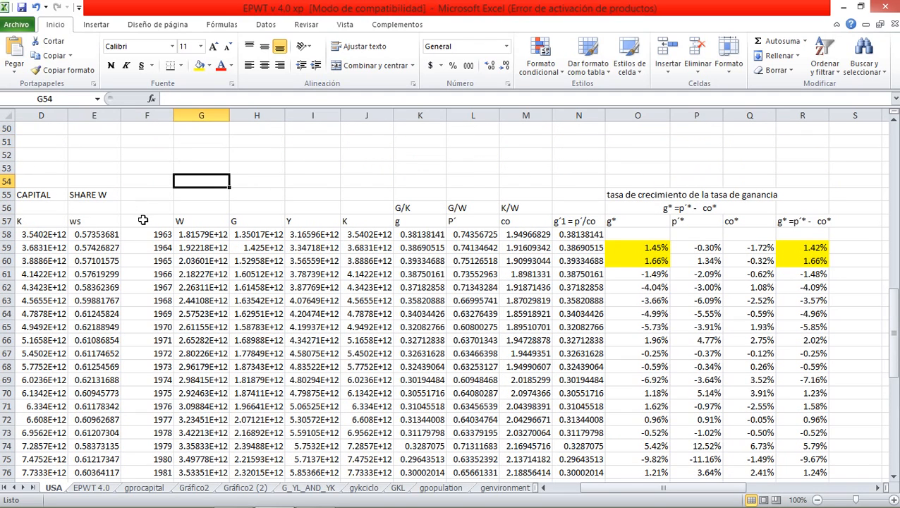
pyautogui.click(147, 223)
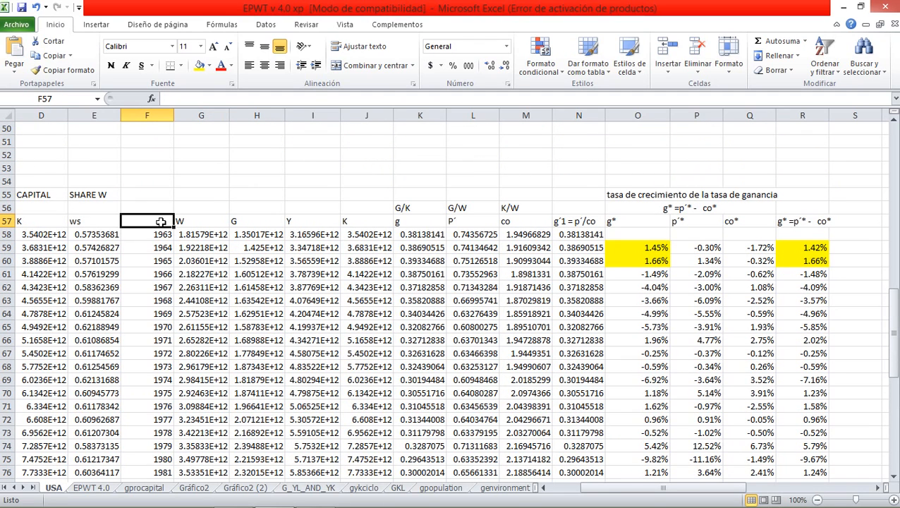
pyautogui.press('Up')
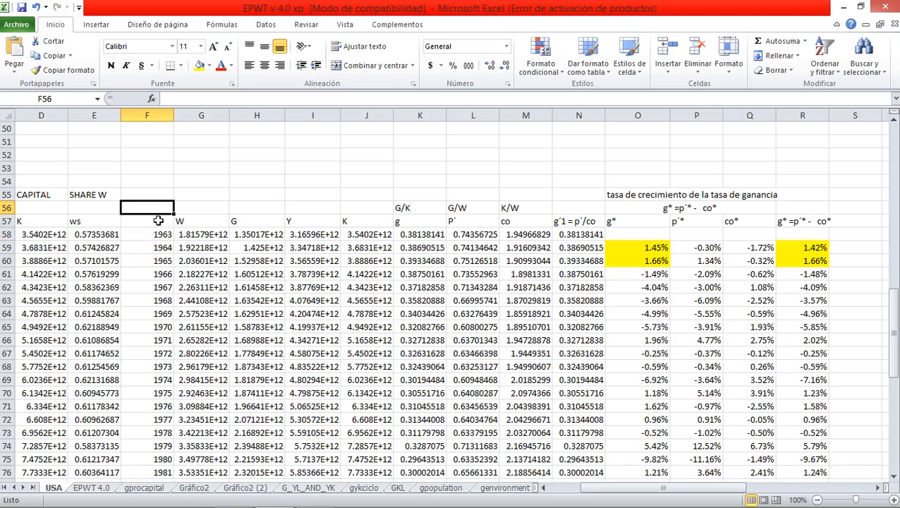
pyautogui.moveTo(158, 220); pyautogui.dragTo(351, 469)
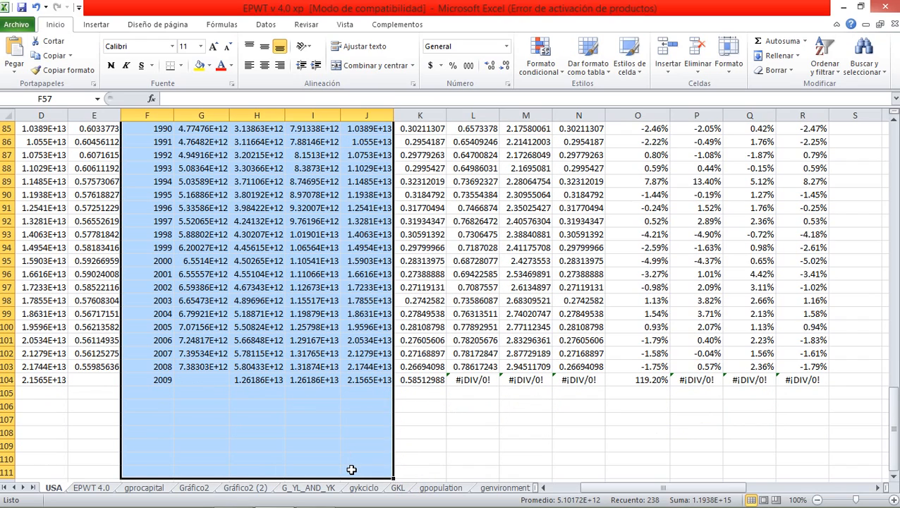
# Extend the year series in column F from 2008 down to 2016 in row 111
pyautogui.click(162, 368)
pyautogui.moveTo(162, 368); pyautogui.dragTo(174, 474)
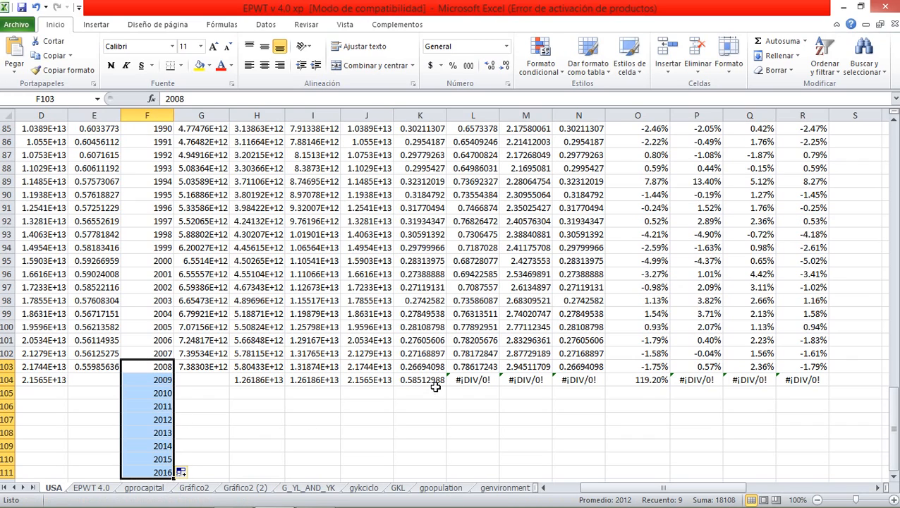
# Insert a new chart sheet plotting the years with the W, G, Y and K columns from range F57:J111
pyautogui.scroll(14, 435, 387)
pyautogui.click(155, 327)
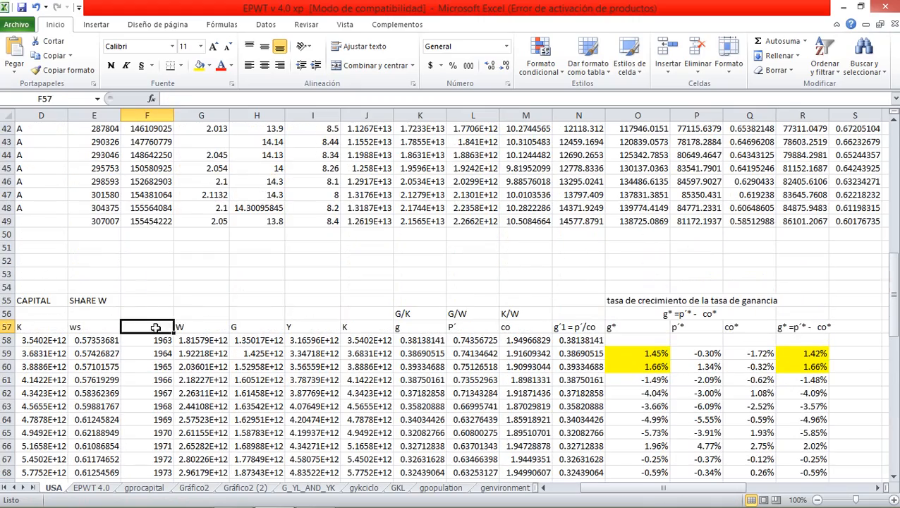
pyautogui.moveTo(156, 327); pyautogui.dragTo(371, 365)
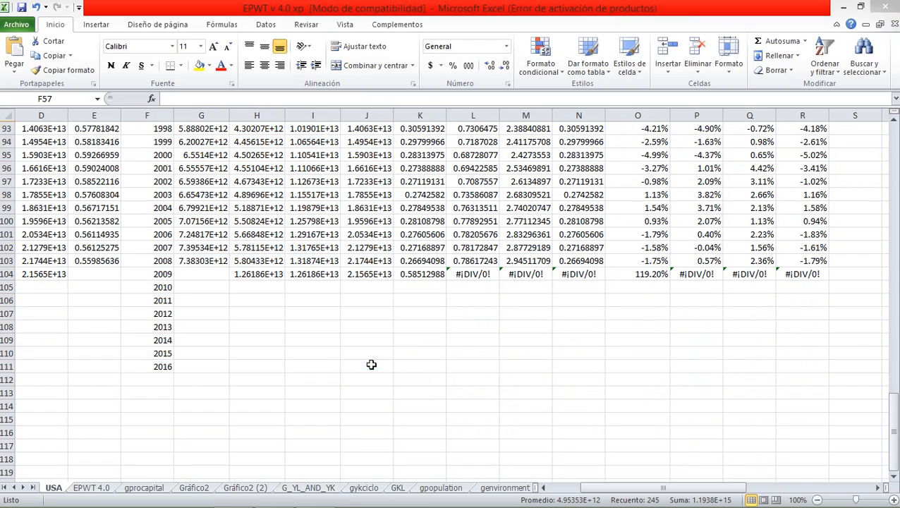
pyautogui.click(892, 410)
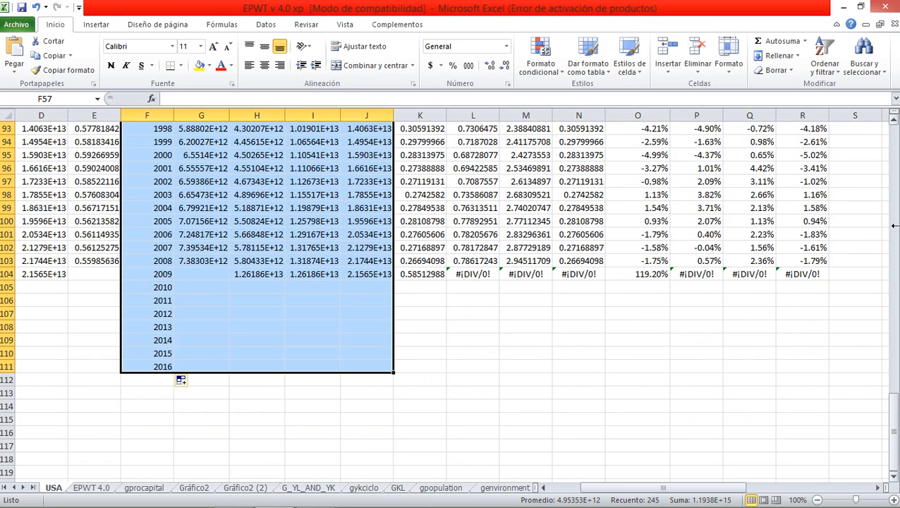
pyautogui.moveTo(893, 431); pyautogui.dragTo(895, 343)
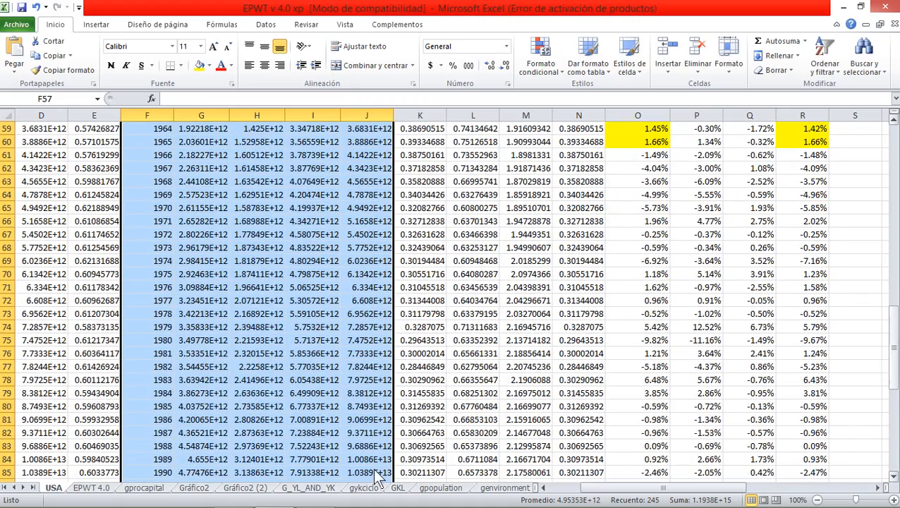
pyautogui.rightClick(60, 488)
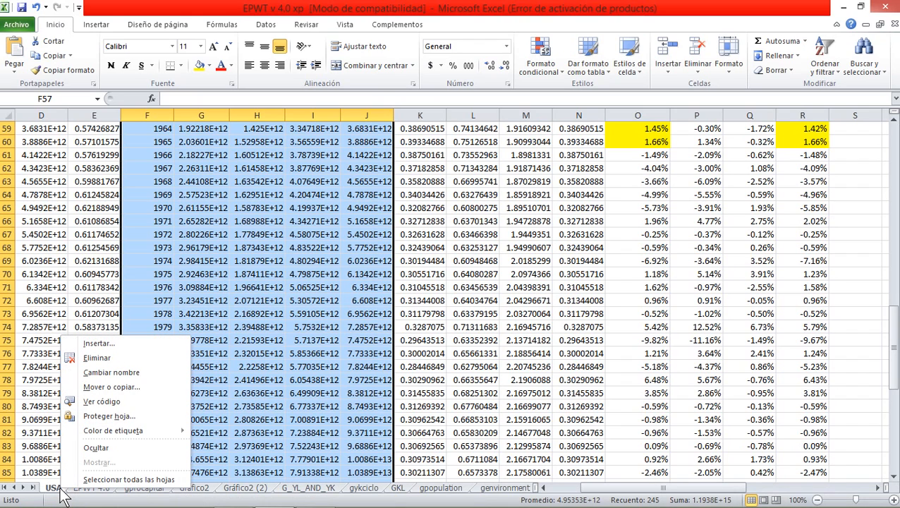
pyautogui.click(105, 344)
pyautogui.click(103, 289)
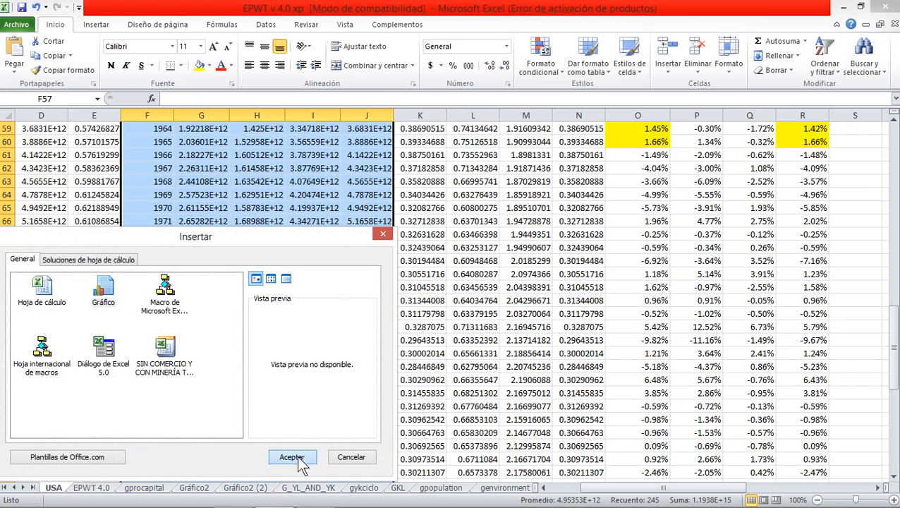
pyautogui.click(295, 457)
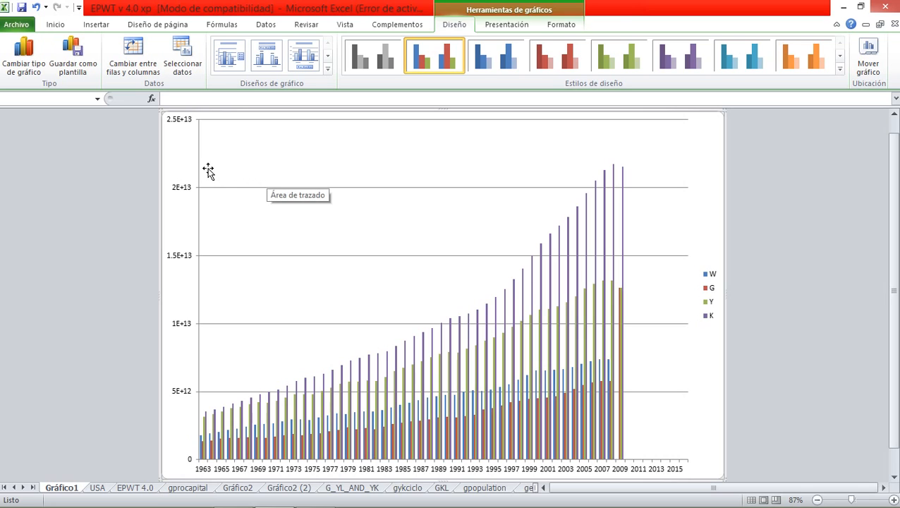
# Move the chart legend into the empty upper middle of the plot area and change the chart type to line with markers
pyautogui.click(708, 296)
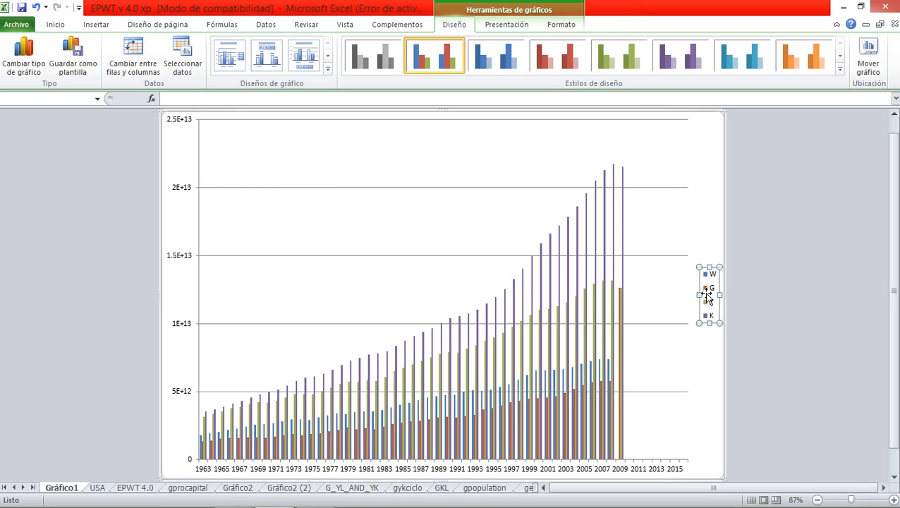
pyautogui.moveTo(708, 296); pyautogui.dragTo(435, 219)
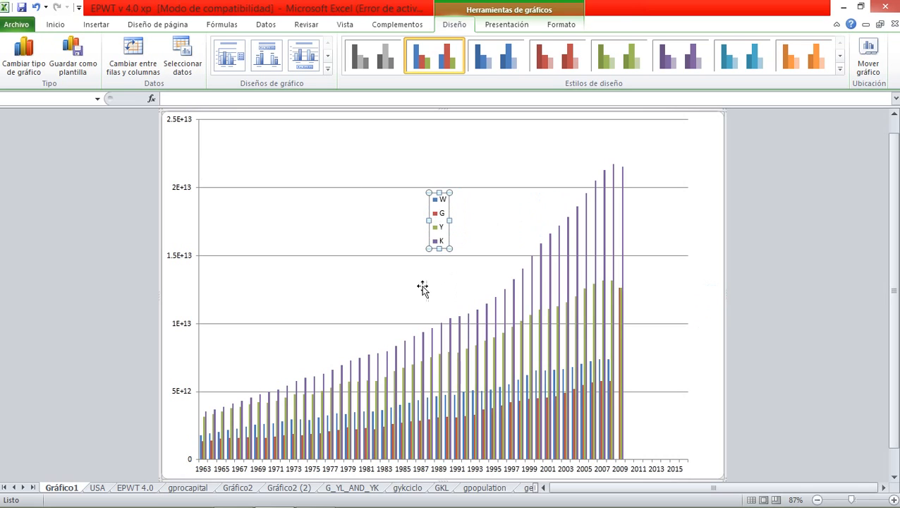
pyautogui.rightClick(399, 282)
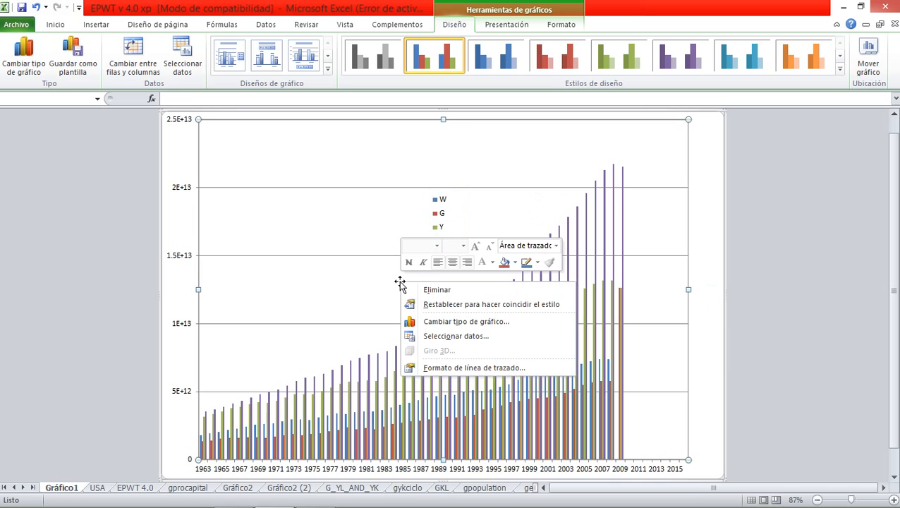
pyautogui.click(445, 322)
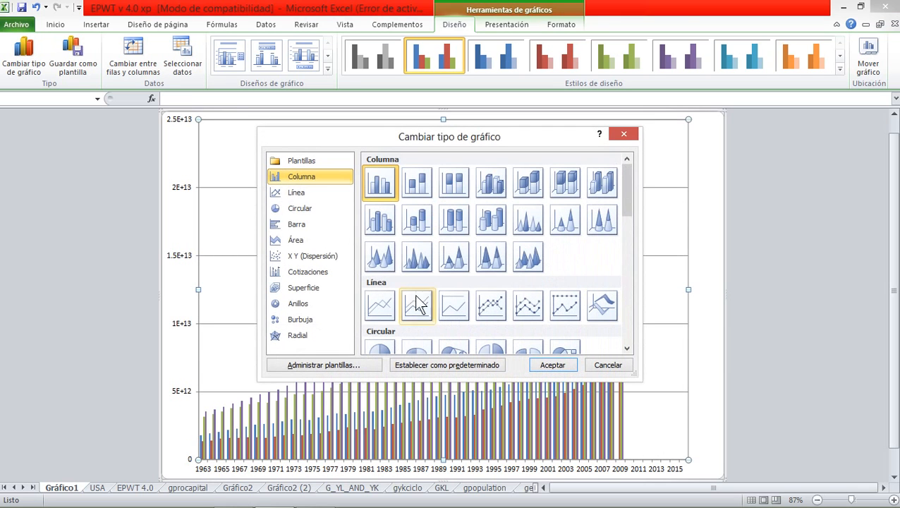
pyautogui.click(296, 192)
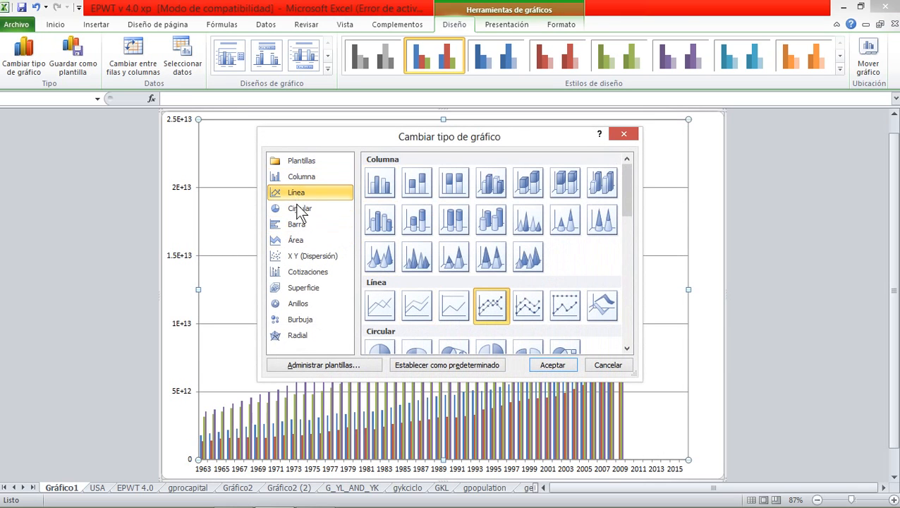
pyautogui.click(547, 366)
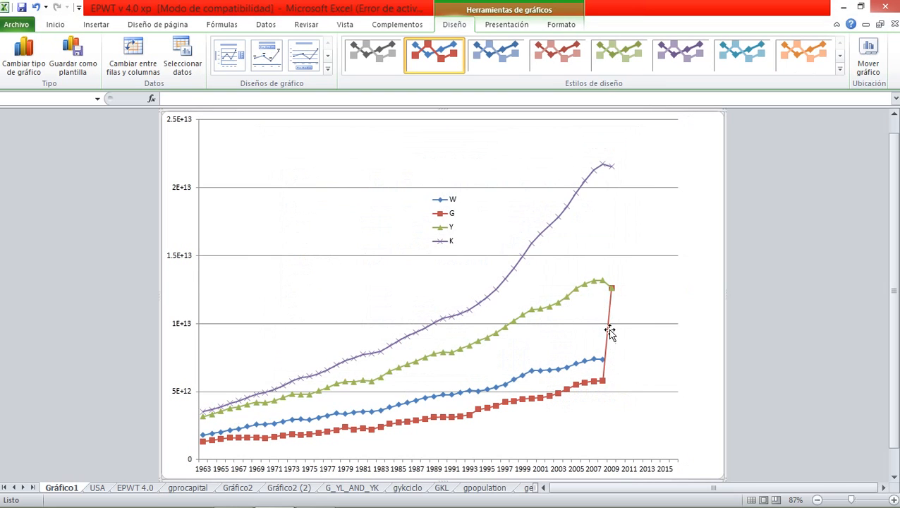
# Examine the G series' 2009 point on the chart and compare the 2009 row with the earlier source data on the USA sheet
pyautogui.moveTo(611, 336)
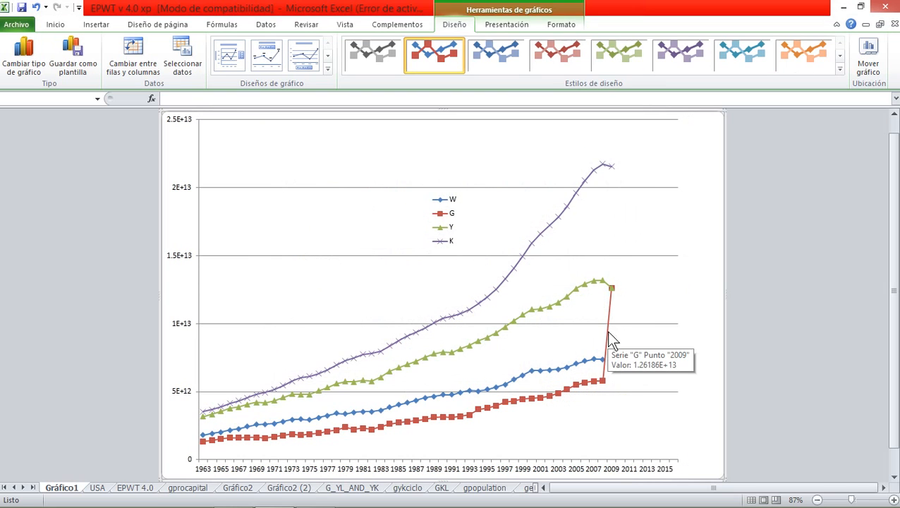
pyautogui.click(98, 491)
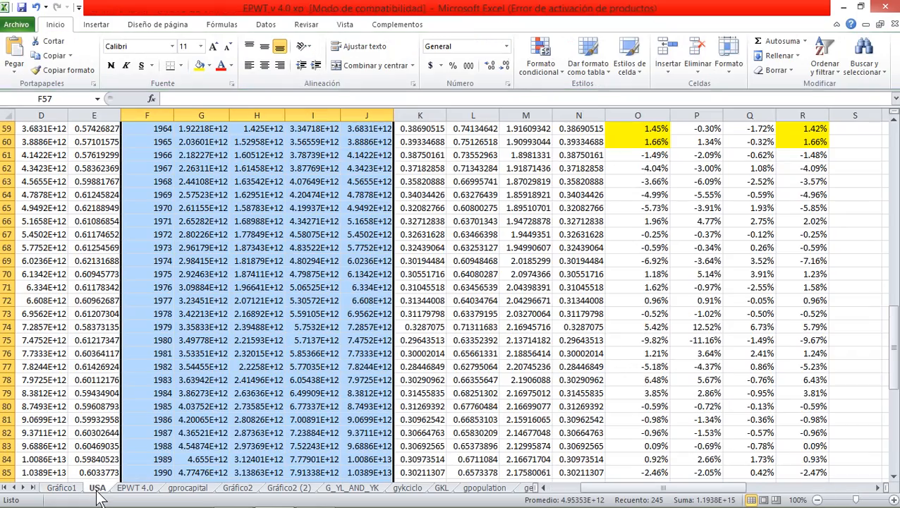
pyautogui.scroll(3, 263, 458)
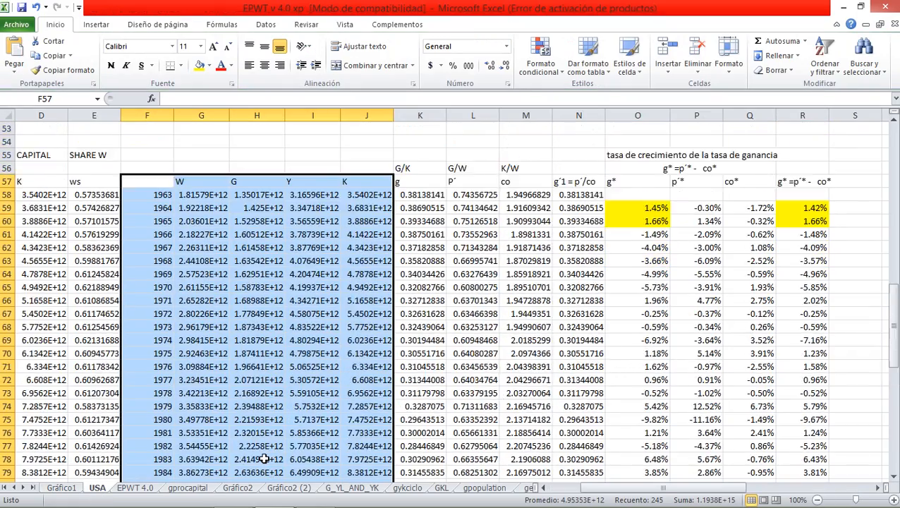
pyautogui.scroll(-7, 263, 458)
pyautogui.scroll(-3, 263, 459)
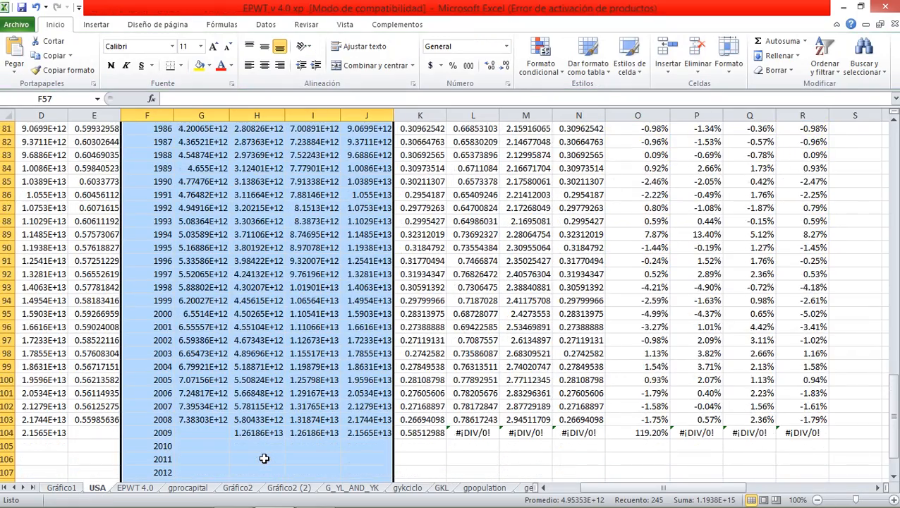
pyautogui.scroll(-2, 263, 458)
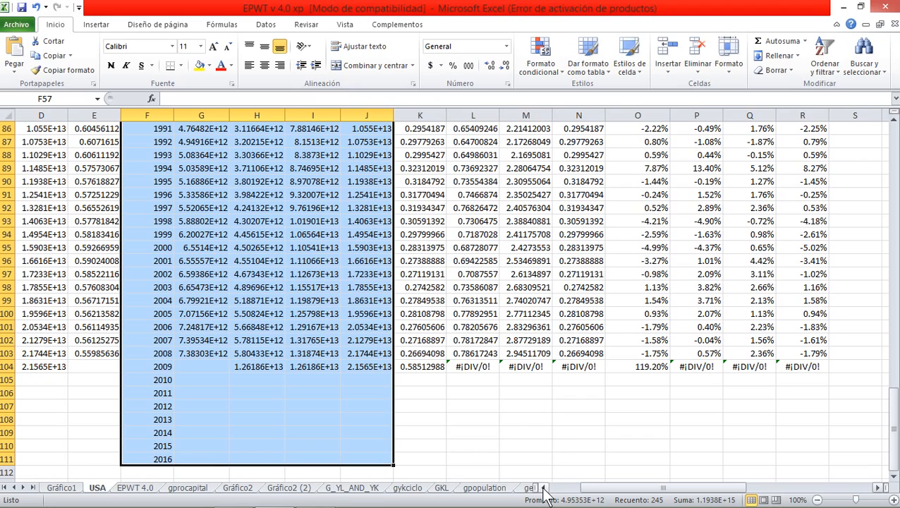
pyautogui.hscroll(-3, 543, 486)
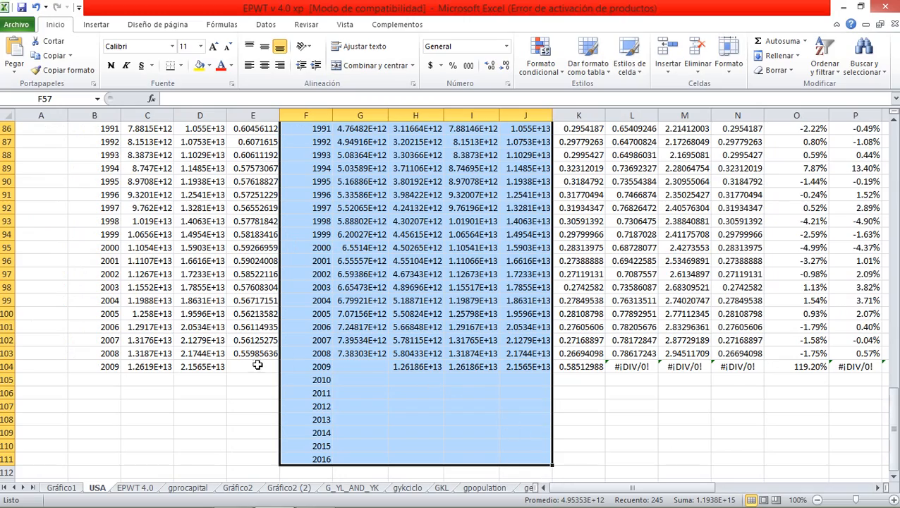
pyautogui.scroll(3, 258, 364)
pyautogui.scroll(9, 258, 365)
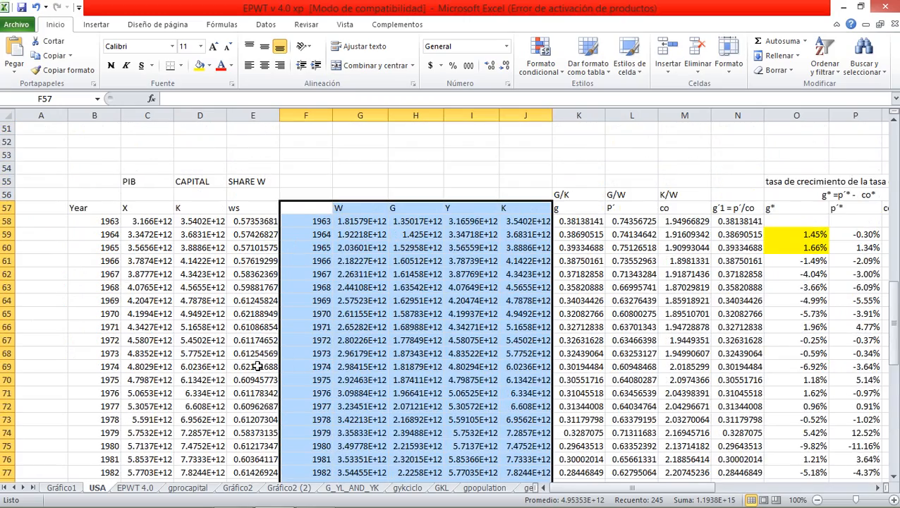
pyautogui.scroll(-11, 258, 366)
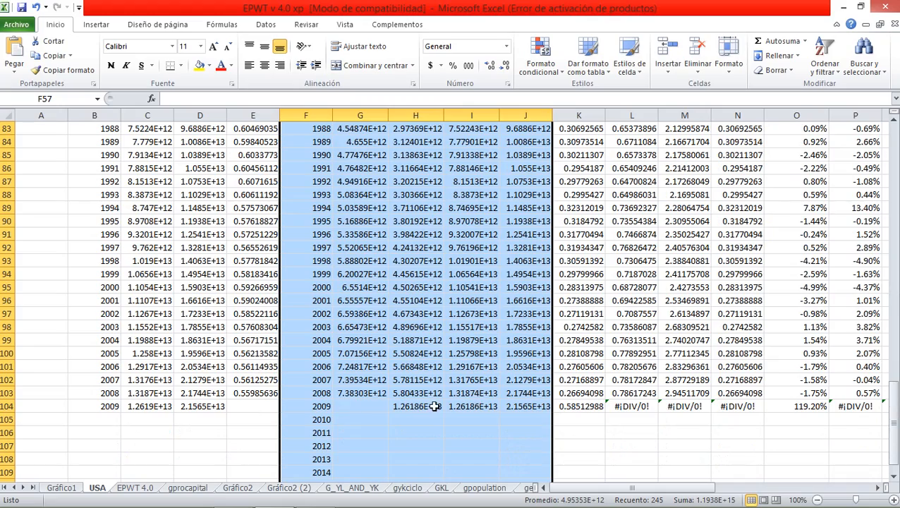
pyautogui.scroll(10, 436, 408)
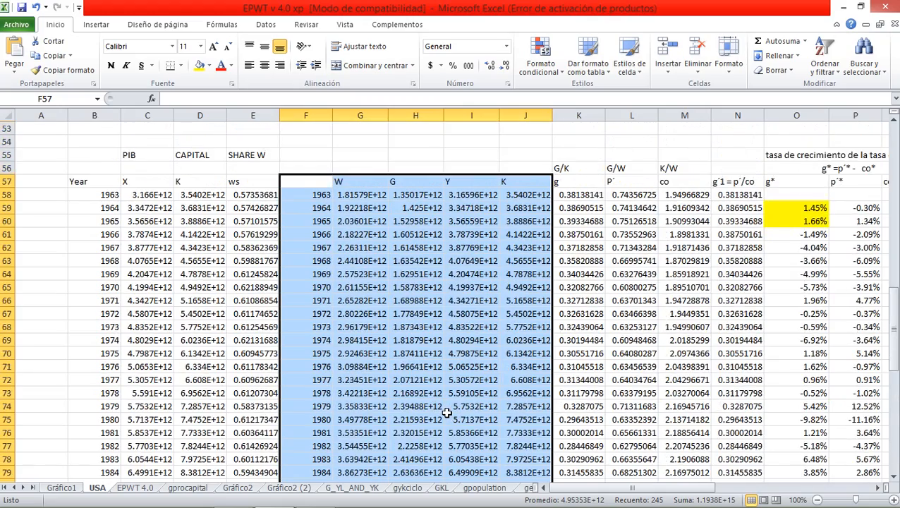
pyautogui.scroll(-9, 446, 412)
pyautogui.scroll(2, 446, 413)
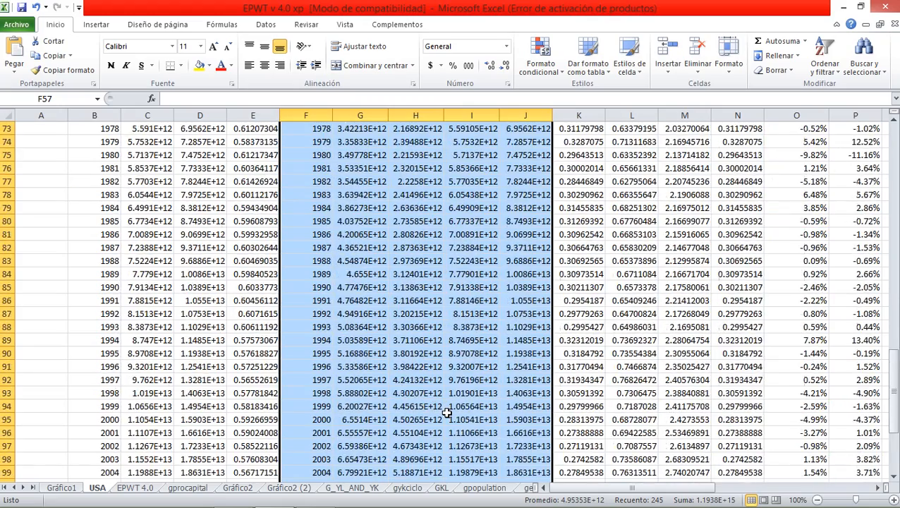
pyautogui.scroll(-2, 446, 412)
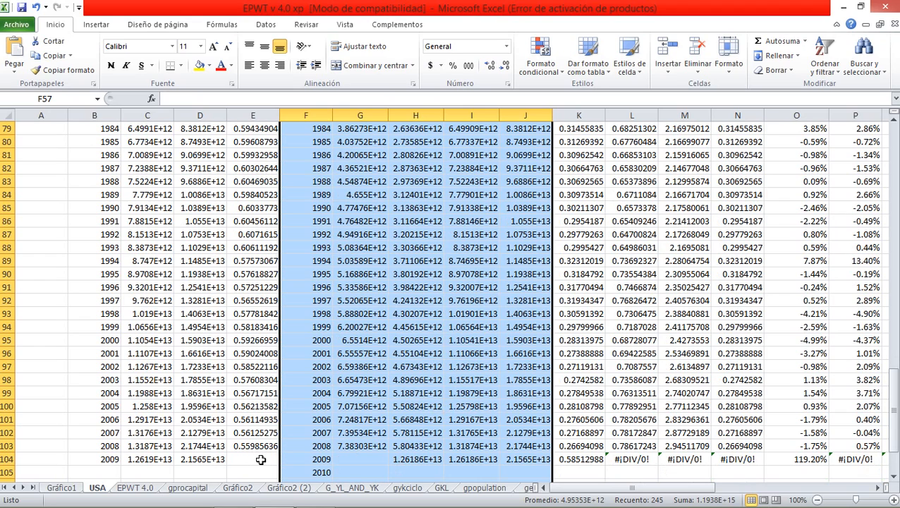
pyautogui.scroll(-2, 260, 460)
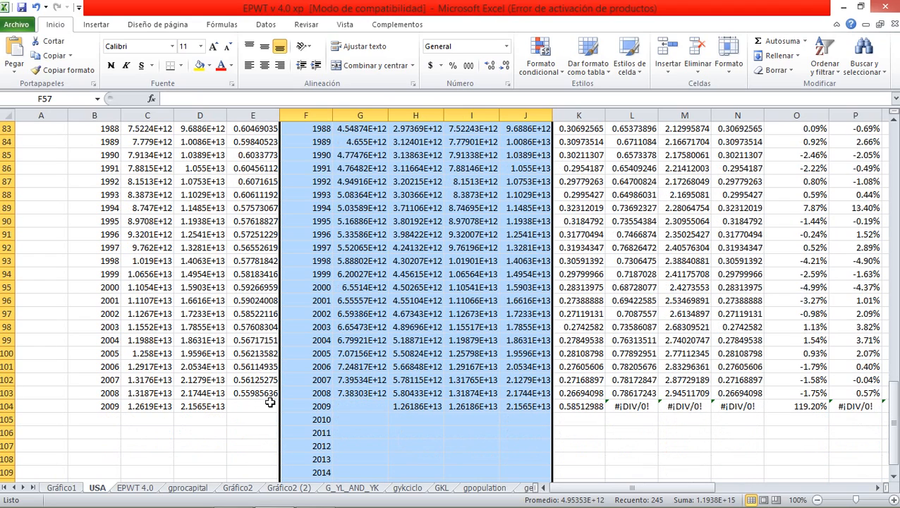
# Extend the wage share series E58:E103 into E104, fill the W formula from G103 down to G104, and check the Gráfico1 chart
pyautogui.scroll(5, 261, 360)
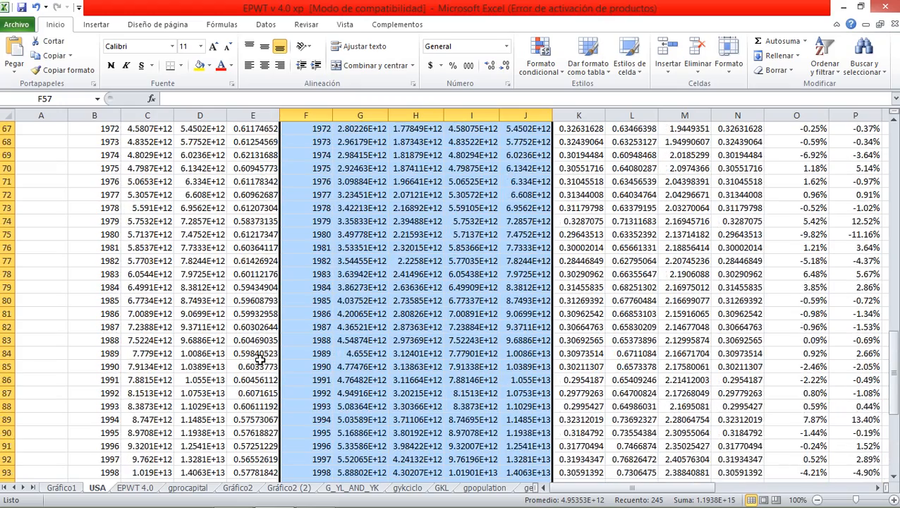
pyautogui.scroll(5, 260, 359)
pyautogui.moveTo(255, 208); pyautogui.dragTo(279, 426)
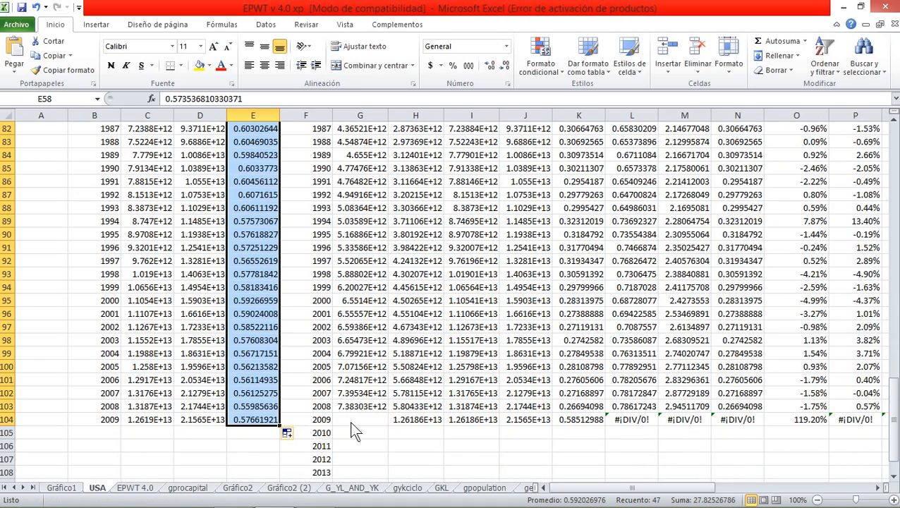
pyautogui.click(380, 411)
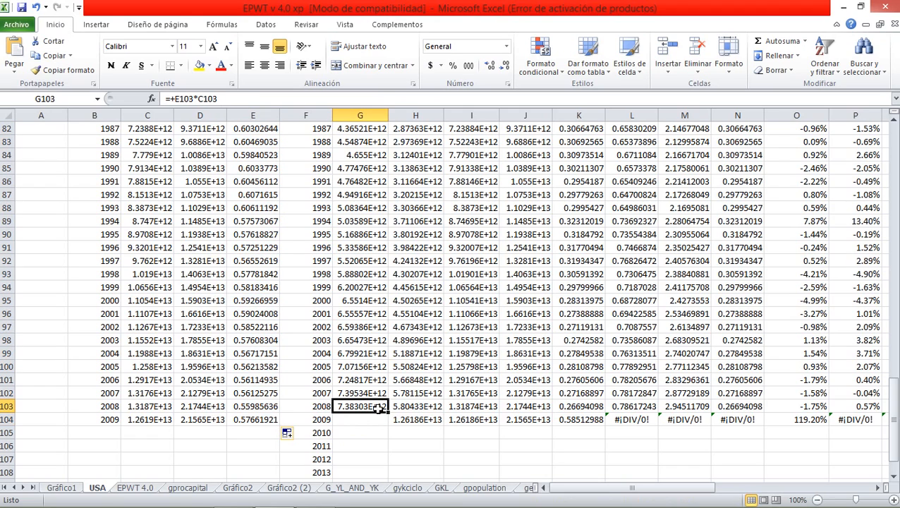
pyautogui.moveTo(386, 416); pyautogui.dragTo(386, 426)
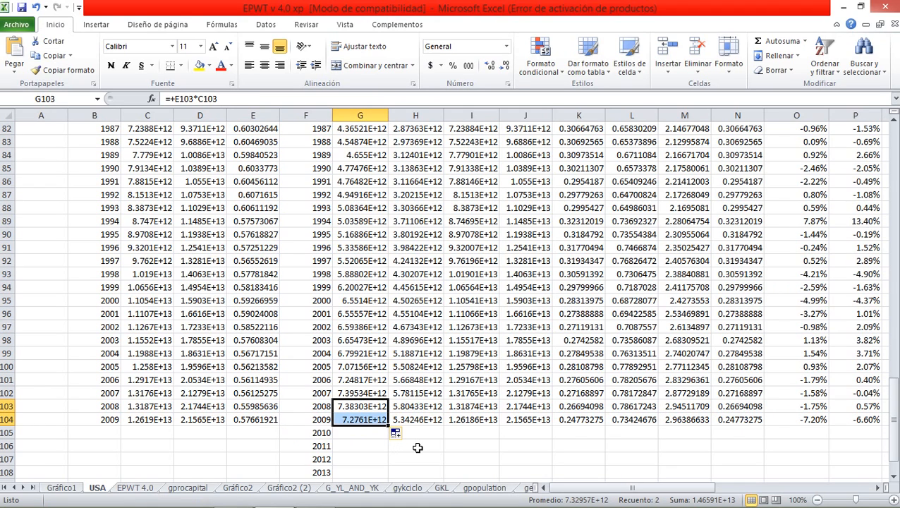
pyautogui.click(62, 487)
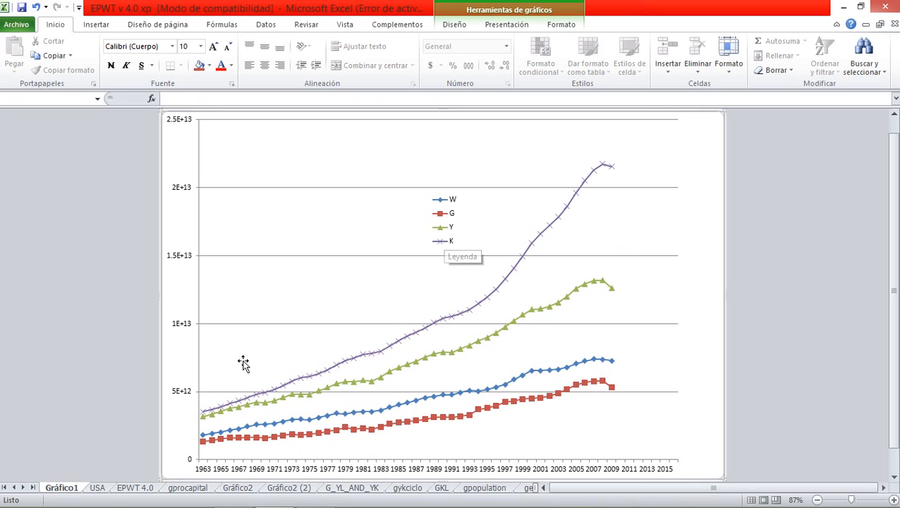
# Clear the 2009 wage share in cell E104 of the USA sheet and refill it by extending the series E58:E103 one row
pyautogui.click(99, 488)
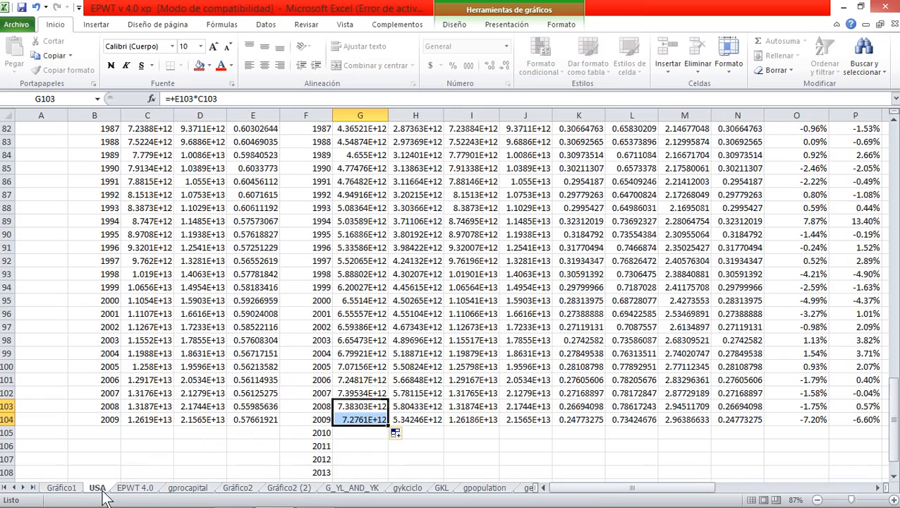
pyautogui.click(256, 419)
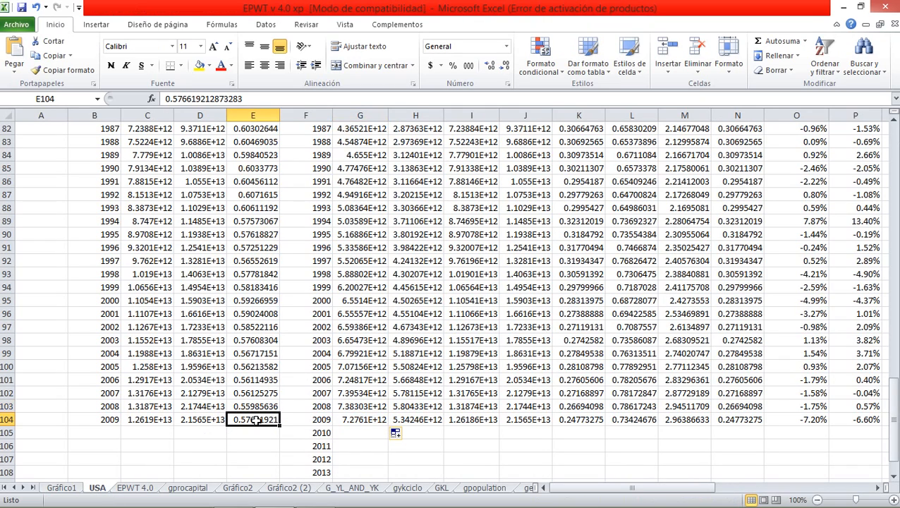
pyautogui.press('Delete')
pyautogui.scroll(11, 256, 419)
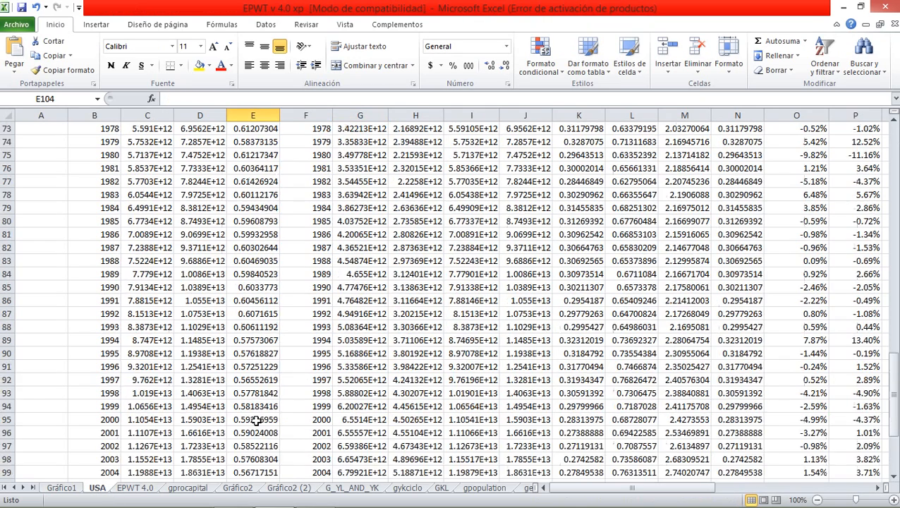
pyautogui.moveTo(257, 247); pyautogui.dragTo(261, 461)
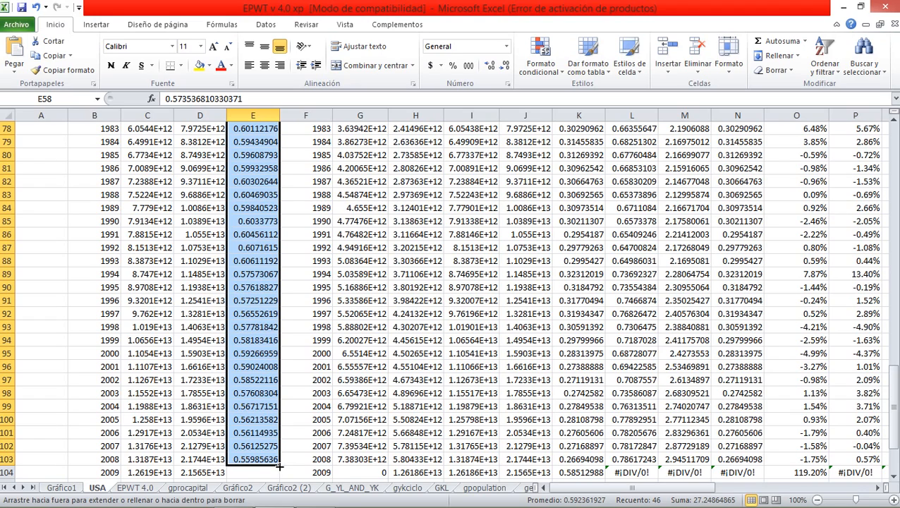
pyautogui.moveTo(279, 472); pyautogui.dragTo(279, 475)
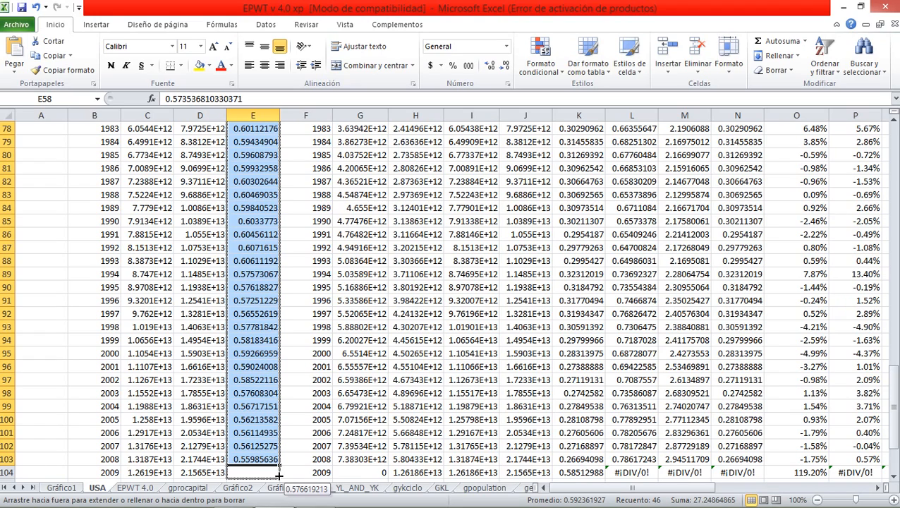
pyautogui.moveTo(279, 476); pyautogui.dragTo(280, 476)
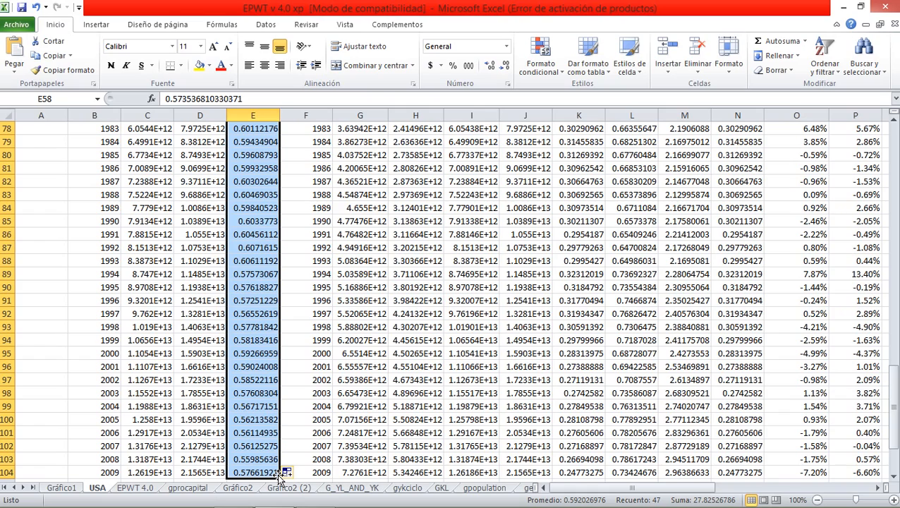
# Check the 2009 W formula in cell G104 and return to the Gráfico1 chart
pyautogui.click(360, 472)
pyautogui.scroll(-1, 359, 472)
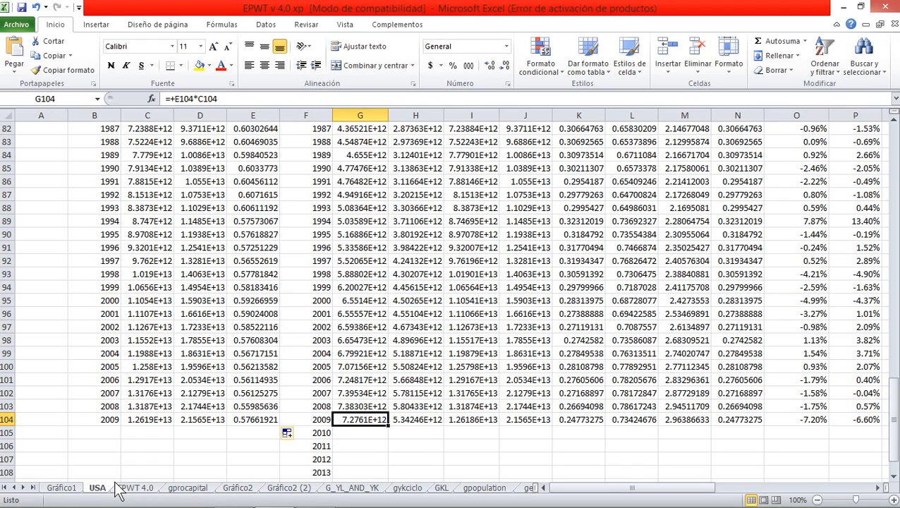
pyautogui.click(69, 489)
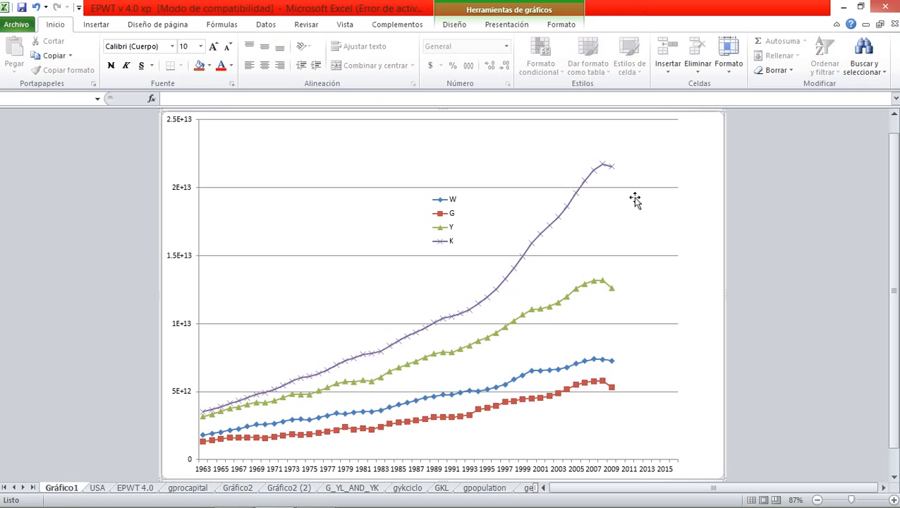
pyautogui.click(531, 243)
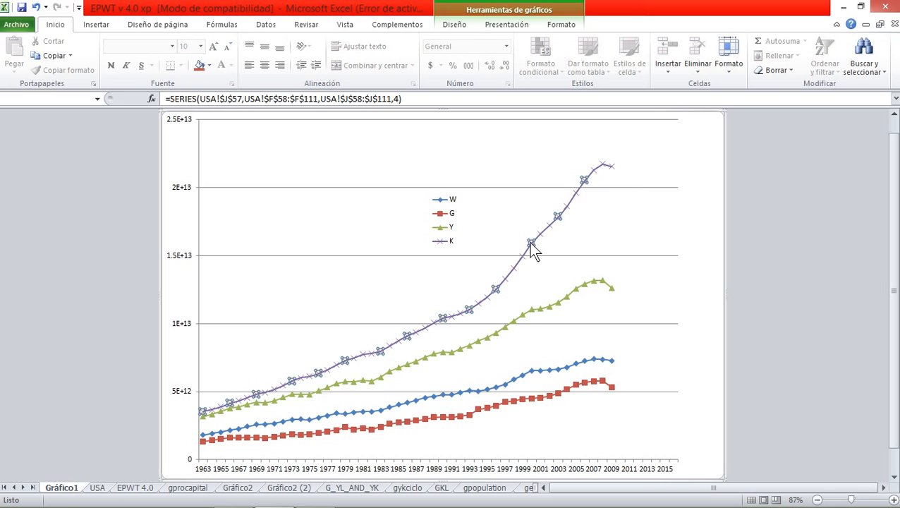
pyautogui.rightClick(533, 252)
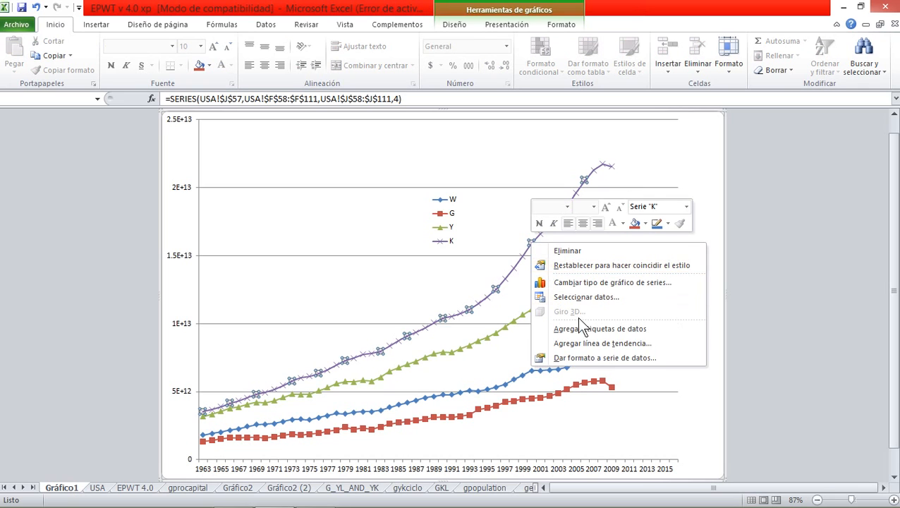
pyautogui.press('Escape')
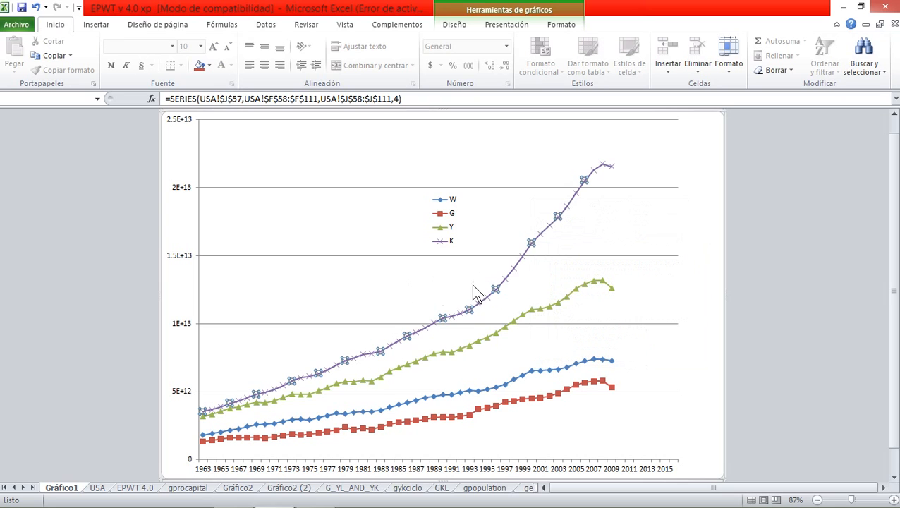
pyautogui.click(476, 302)
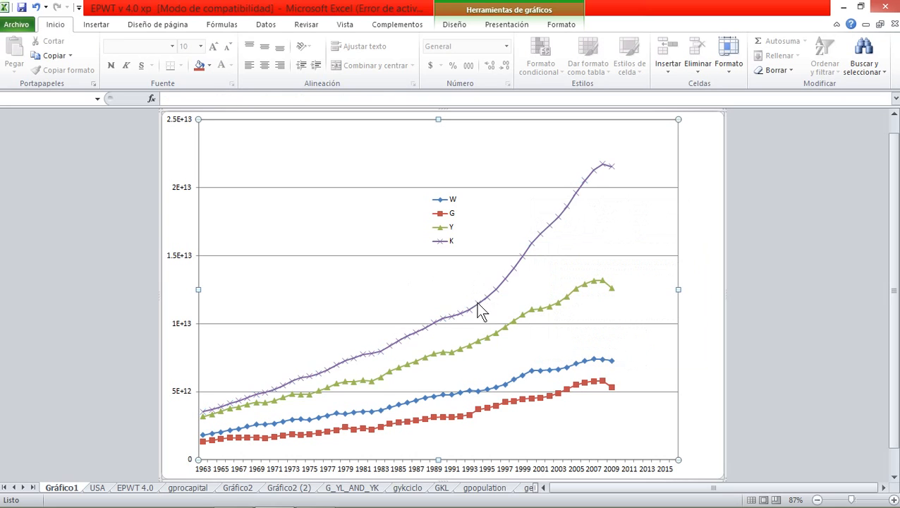
pyautogui.click(476, 303)
pyautogui.rightClick(478, 304)
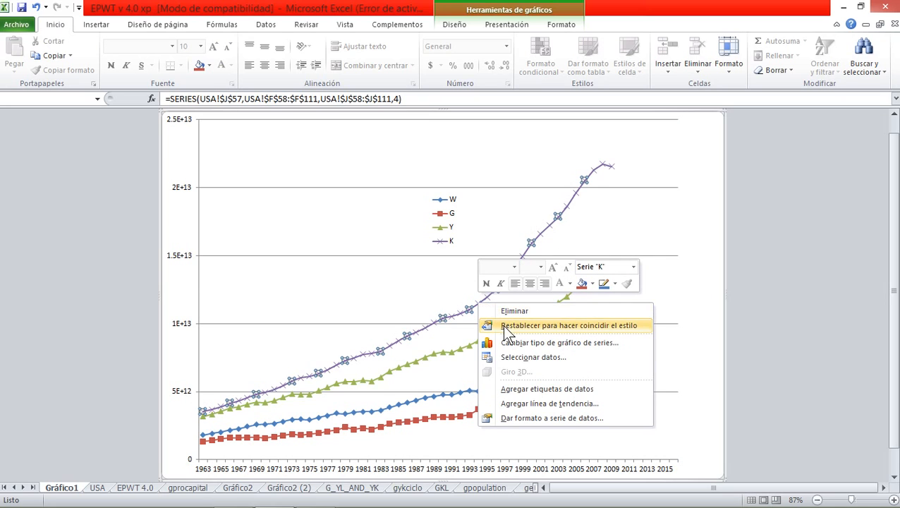
pyautogui.click(445, 297)
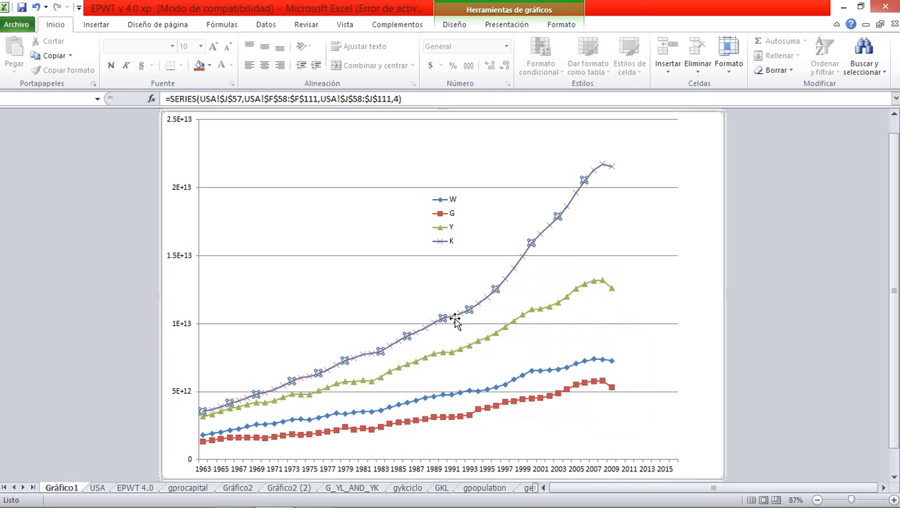
pyautogui.doubleClick(455, 320)
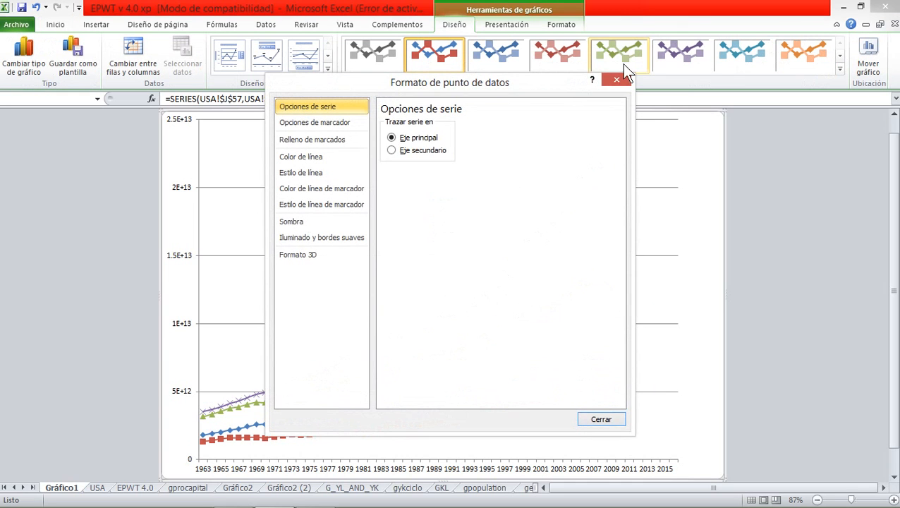
pyautogui.click(606, 78)
# Widen the chart's plot area so it reaches almost to the right edge of the chart area
pyautogui.click(467, 291)
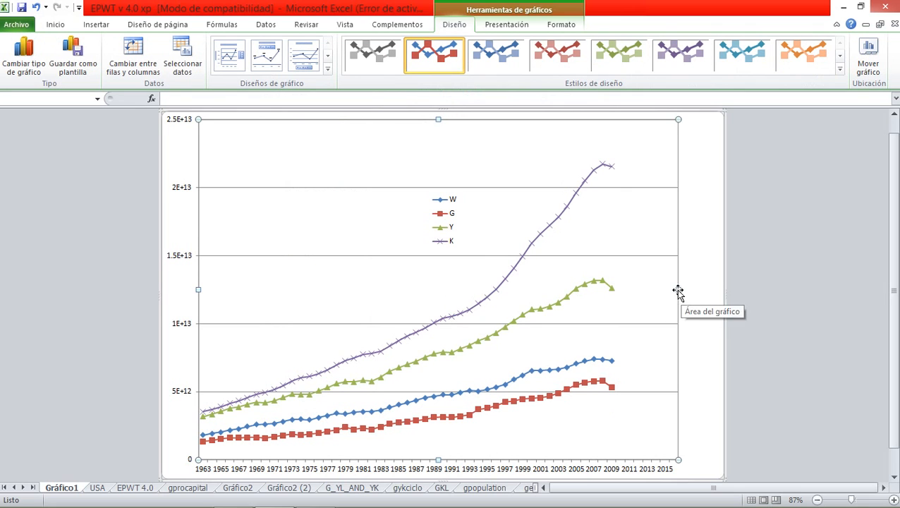
pyautogui.moveTo(679, 290); pyautogui.dragTo(718, 289)
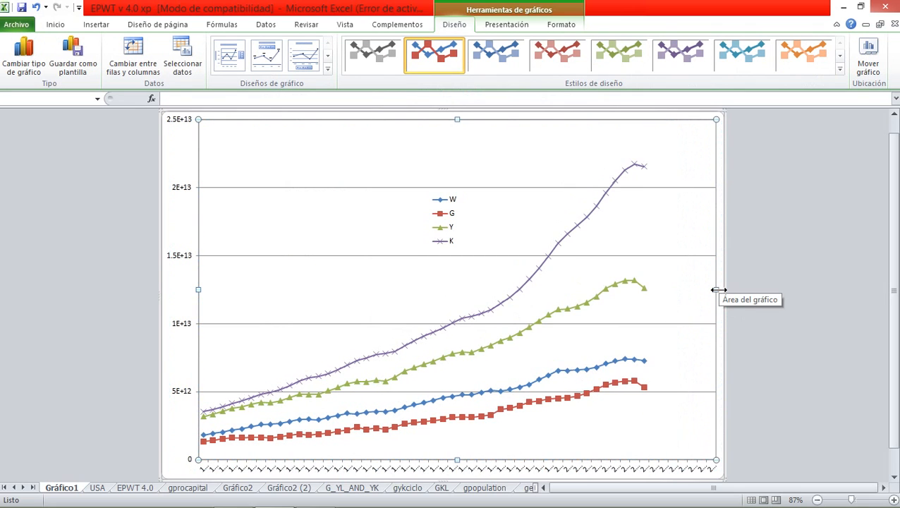
# Give the K series markers a solid outline in the darkest black shade of the theme colors
pyautogui.doubleClick(538, 270)
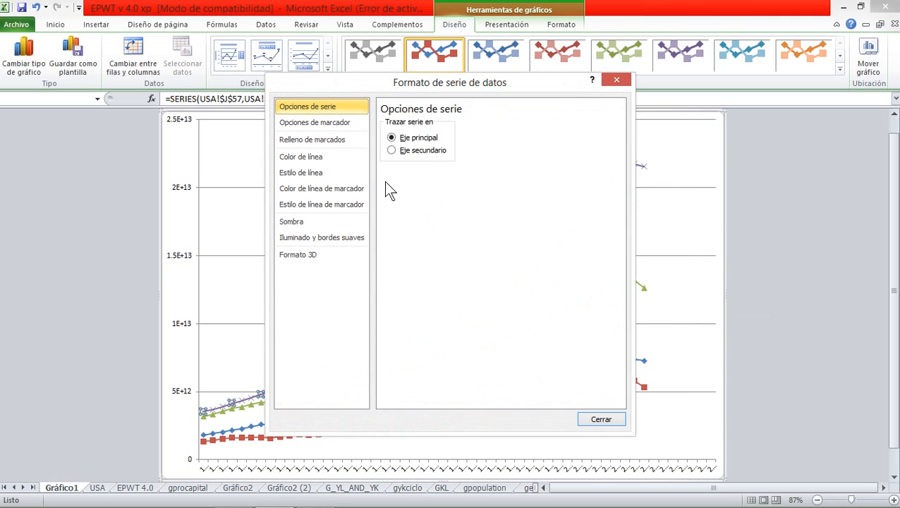
pyautogui.click(305, 172)
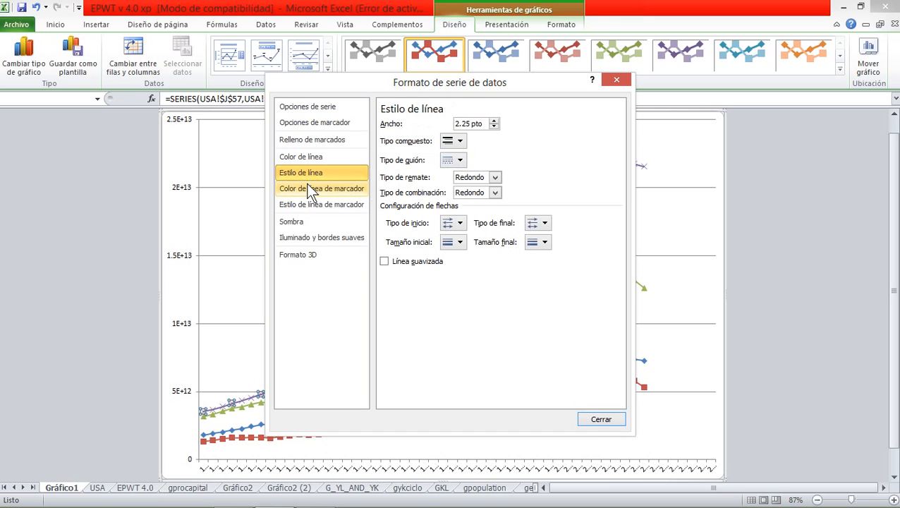
pyautogui.click(312, 189)
pyautogui.click(403, 138)
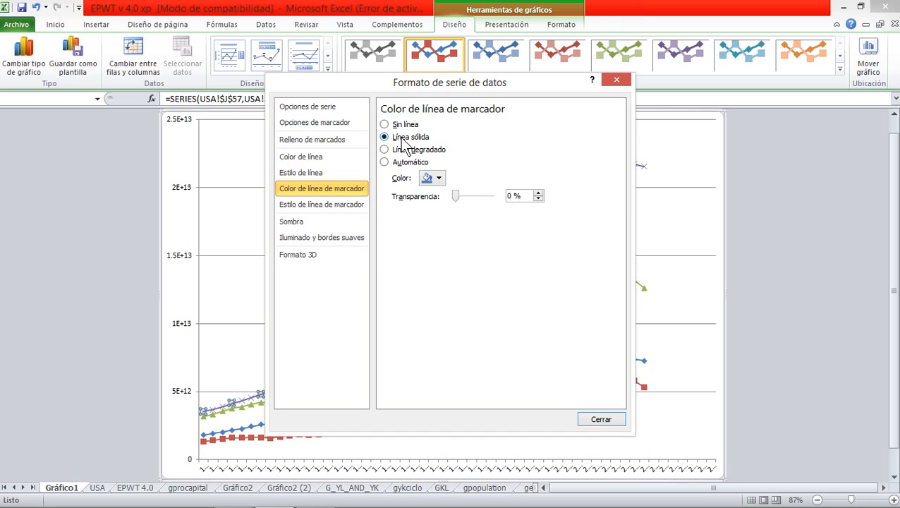
pyautogui.click(438, 178)
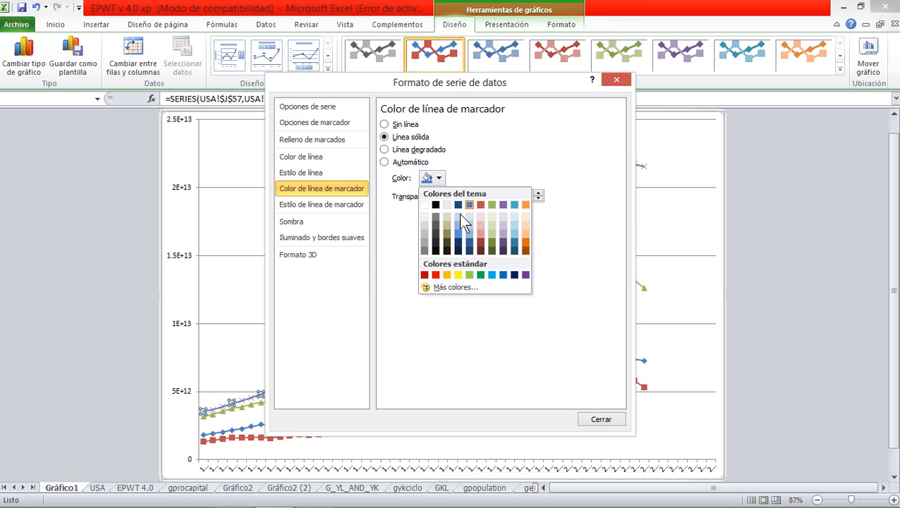
pyautogui.click(435, 251)
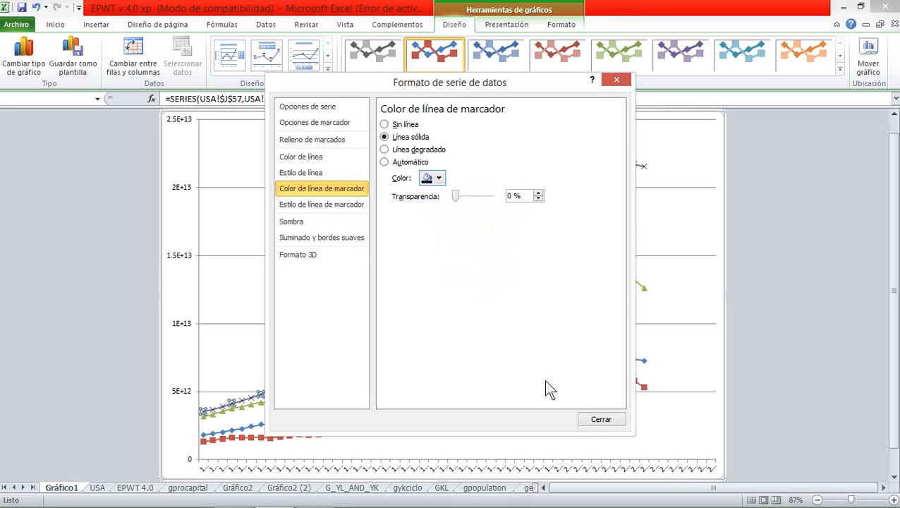
pyautogui.click(601, 420)
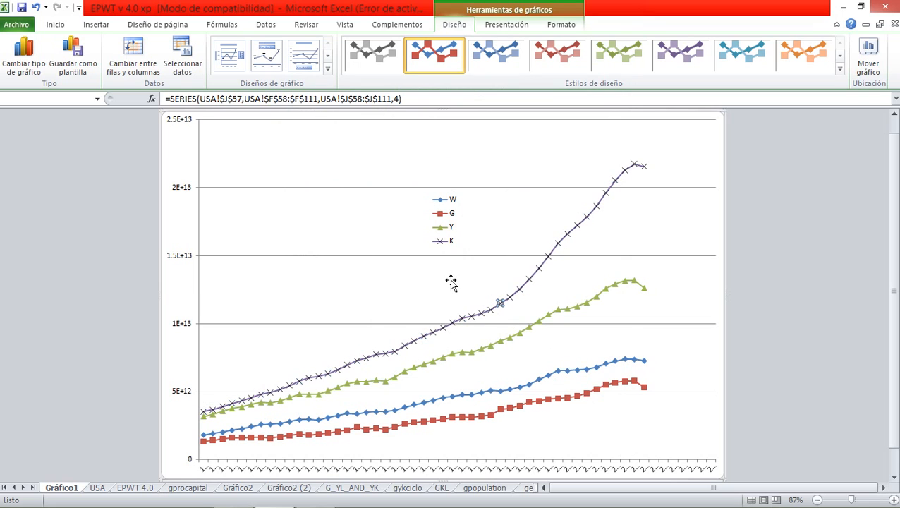
# Remove the markers from the K series by setting its marker type to Ninguno
pyautogui.click(481, 324)
pyautogui.click(476, 316)
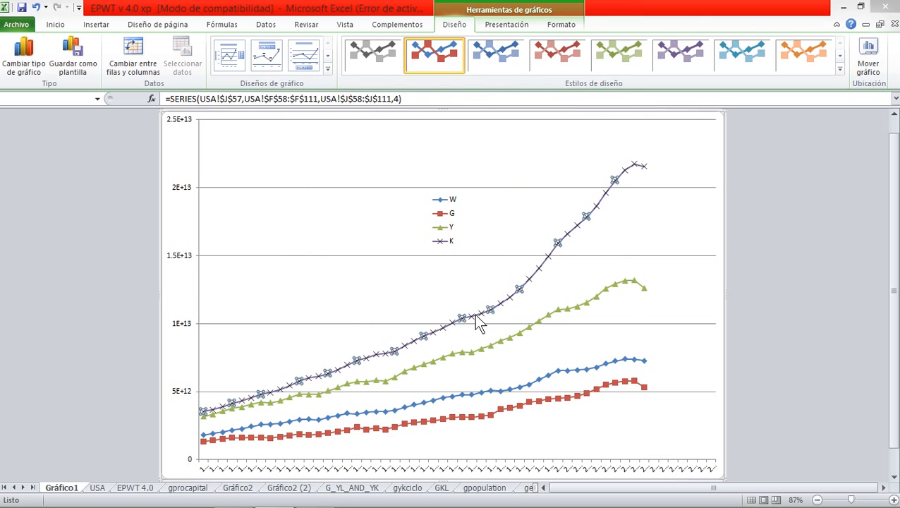
pyautogui.doubleClick(475, 314)
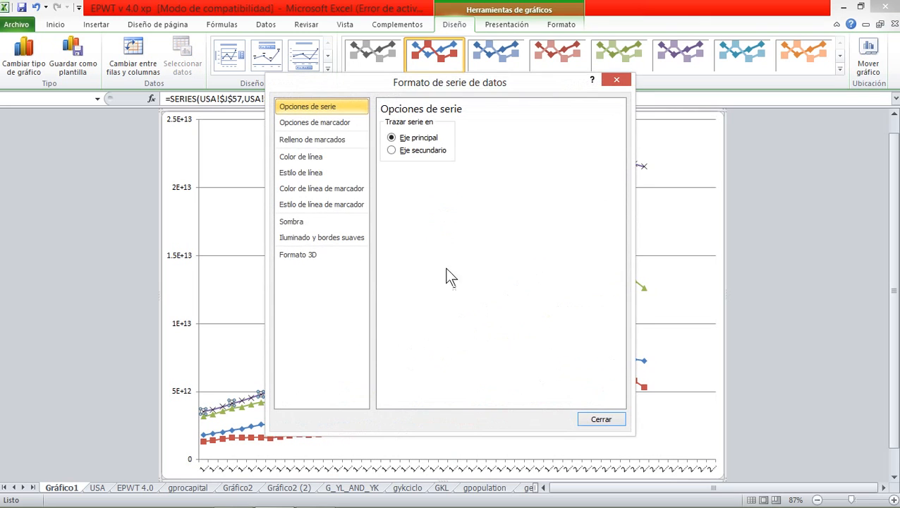
pyautogui.click(307, 172)
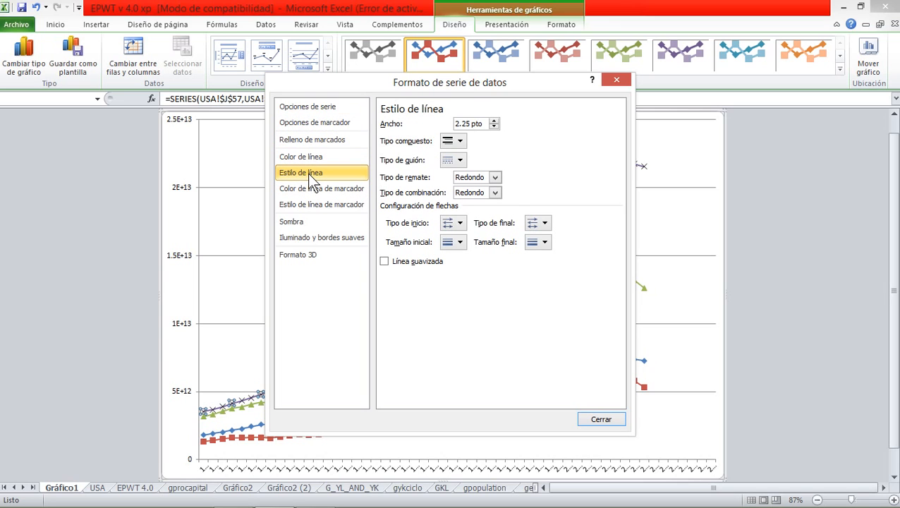
pyautogui.click(304, 189)
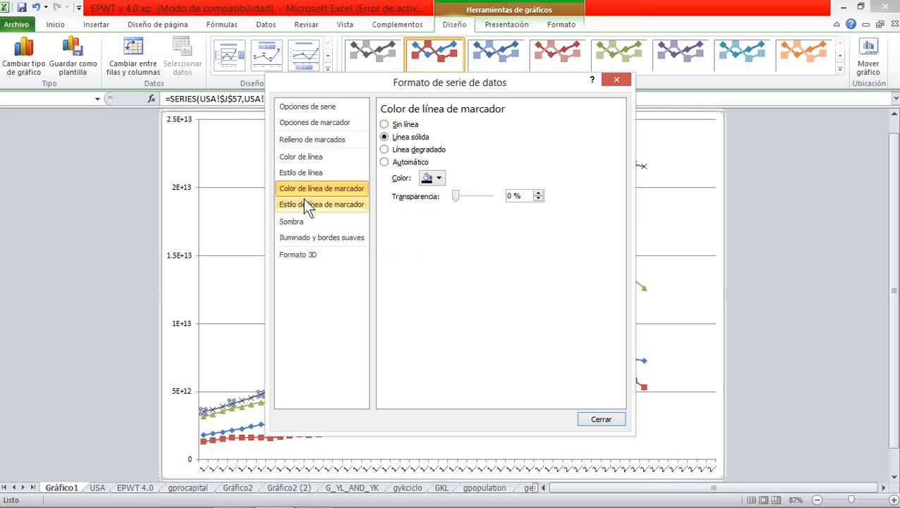
pyautogui.click(305, 202)
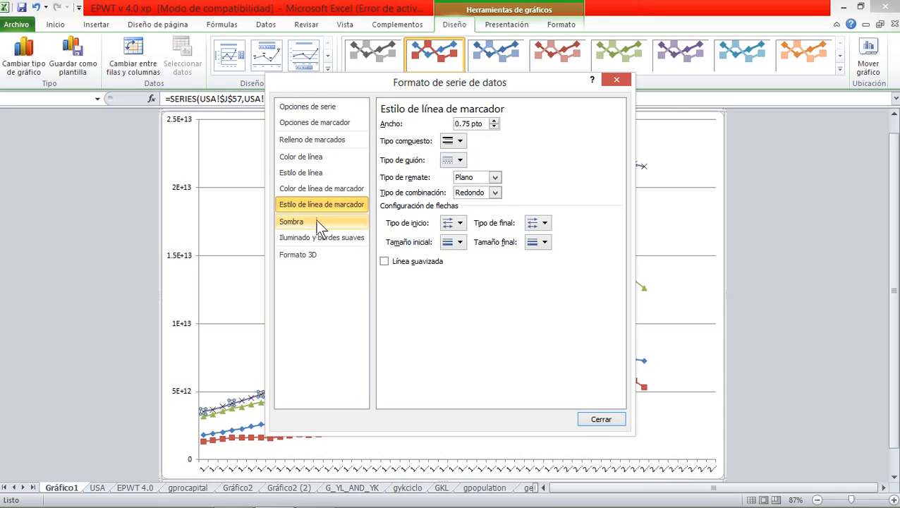
pyautogui.click(304, 173)
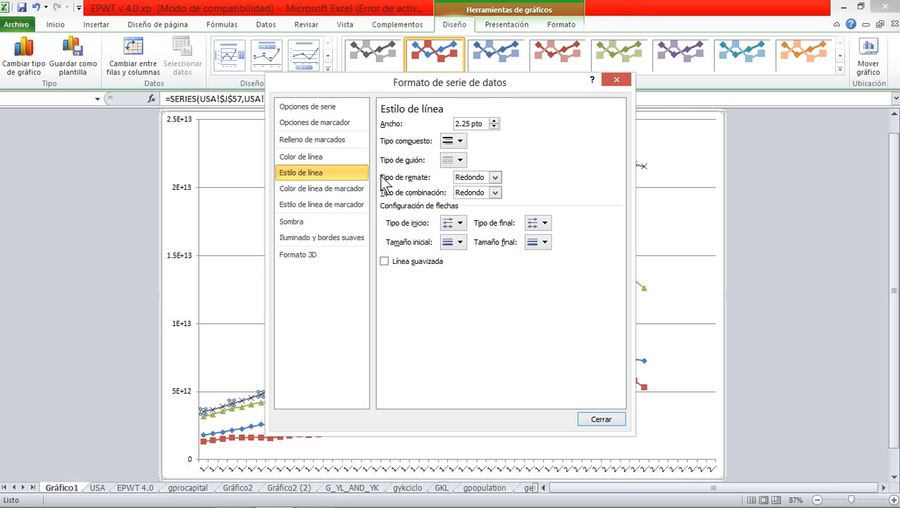
pyautogui.click(310, 158)
pyautogui.click(309, 139)
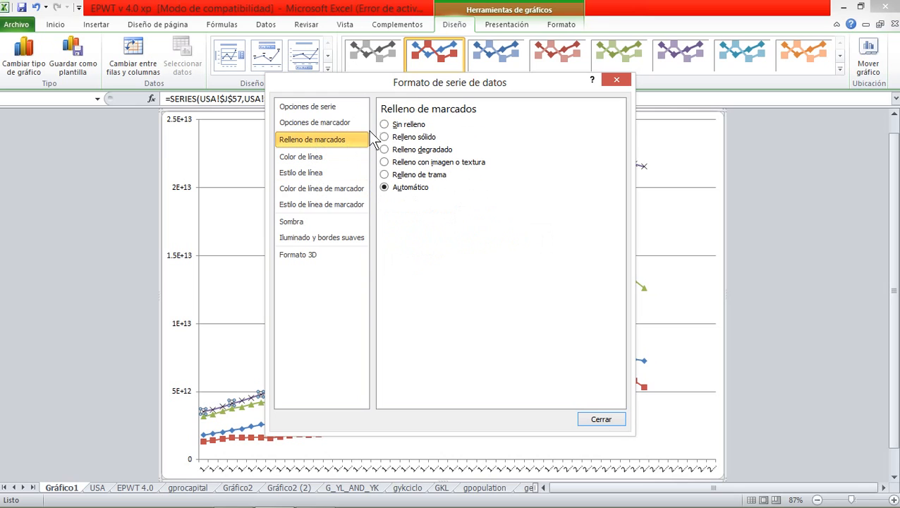
pyautogui.click(384, 125)
pyautogui.click(339, 123)
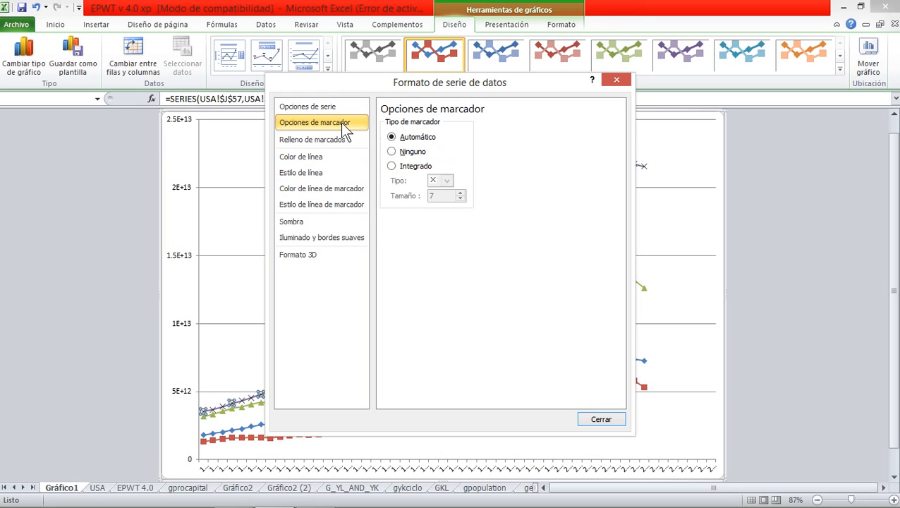
pyautogui.click(395, 151)
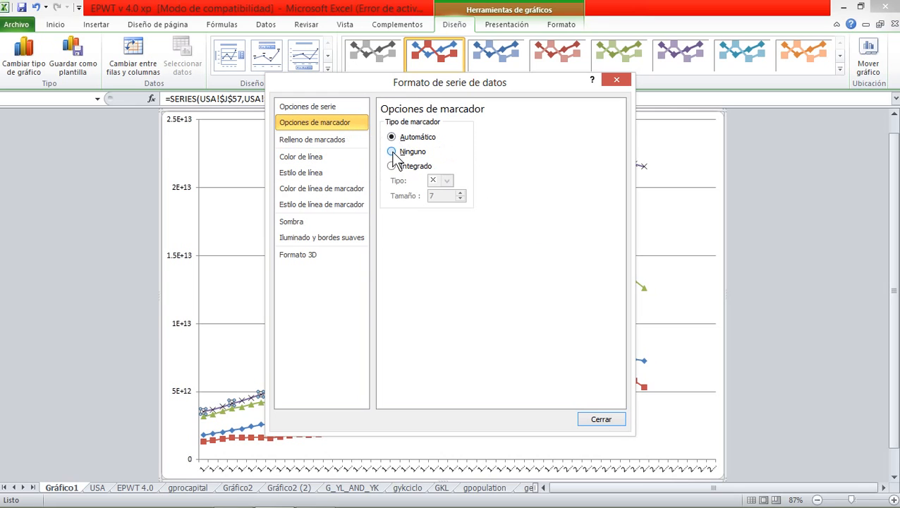
pyautogui.click(582, 420)
pyautogui.click(476, 283)
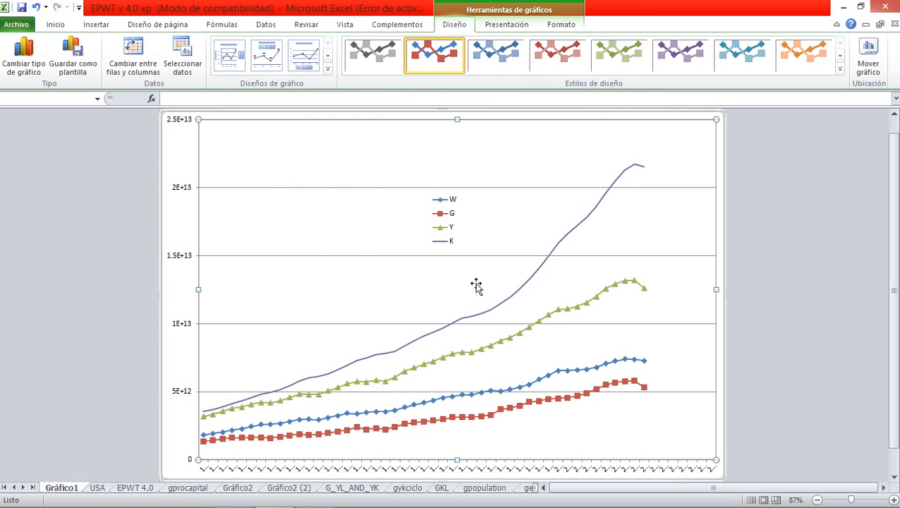
# Set the marker line color of the K series to theme black
pyautogui.doubleClick(492, 309)
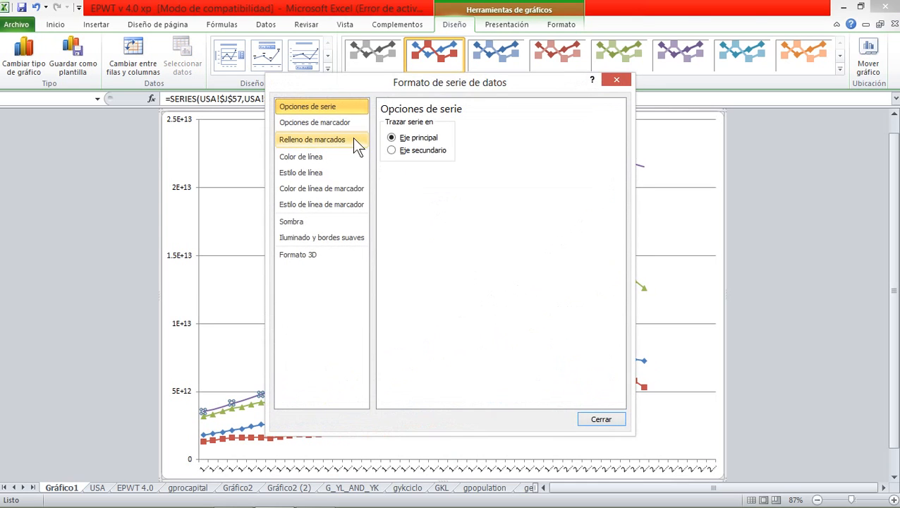
pyautogui.click(299, 173)
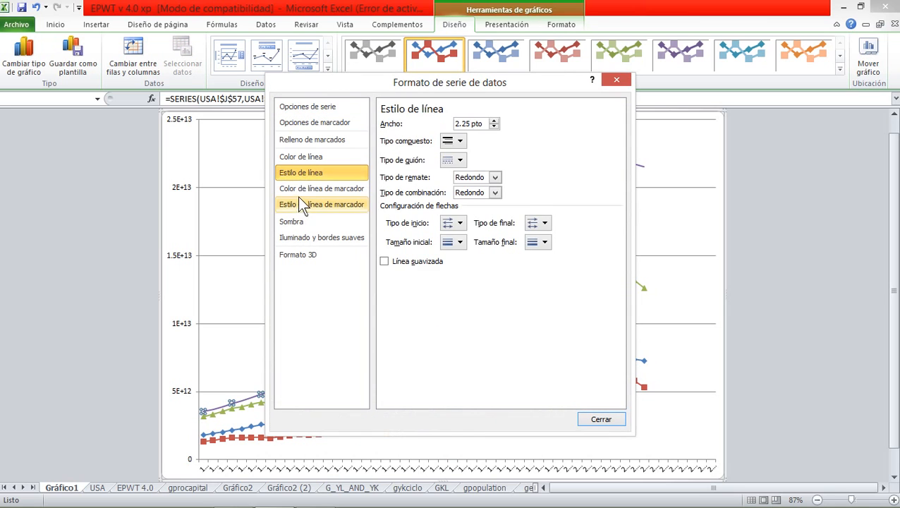
pyautogui.click(301, 189)
pyautogui.click(432, 178)
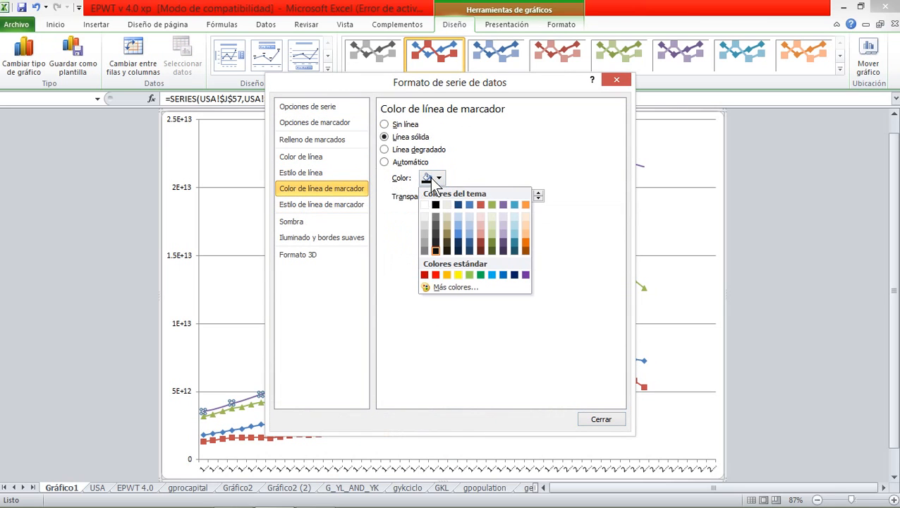
pyautogui.click(436, 204)
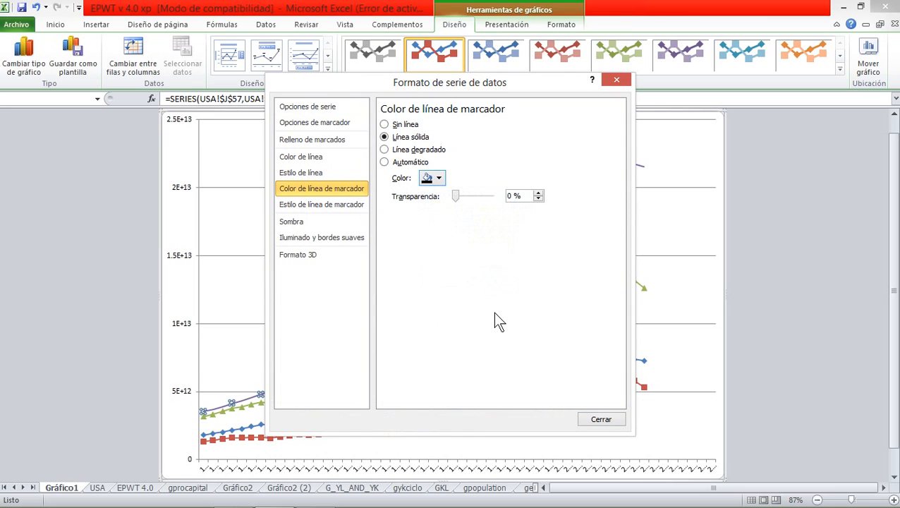
pyautogui.click(591, 418)
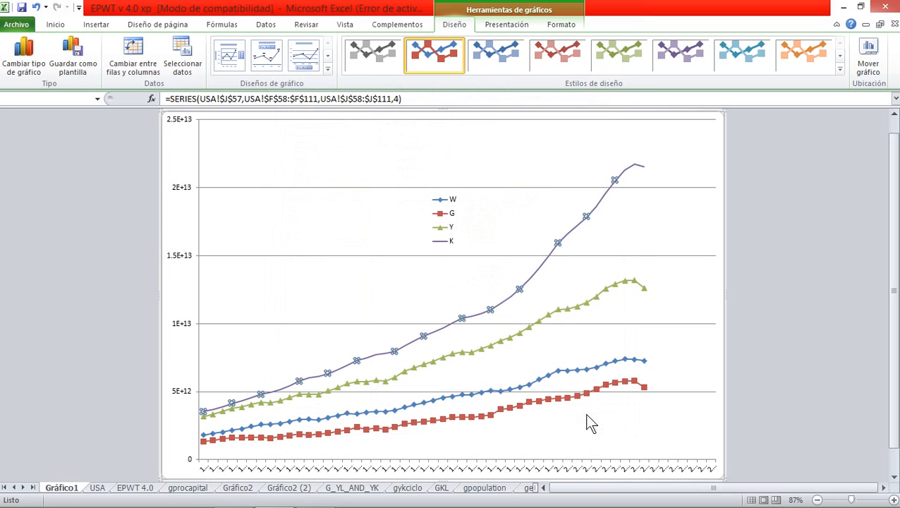
# Format the chart's major horizontal gridlines with a solid black line
pyautogui.click(644, 255)
pyautogui.hotkey('ctrl', '1')
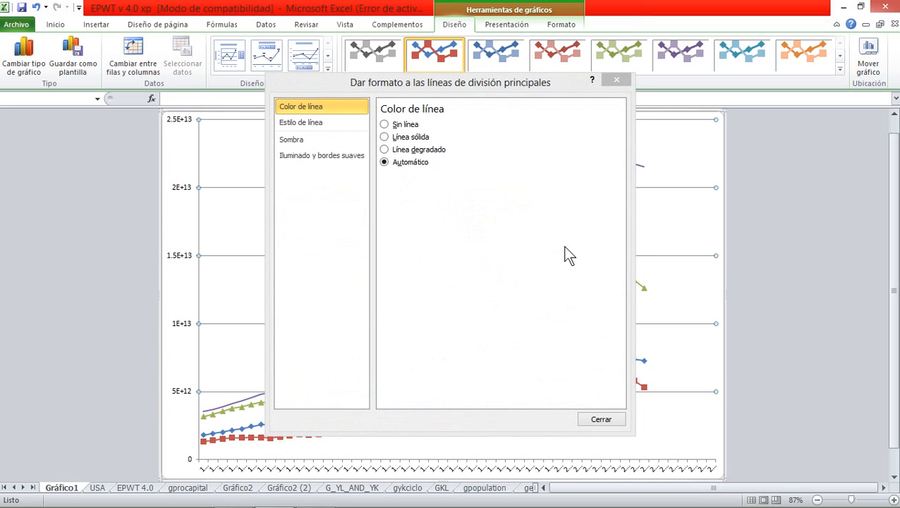
pyautogui.click(398, 137)
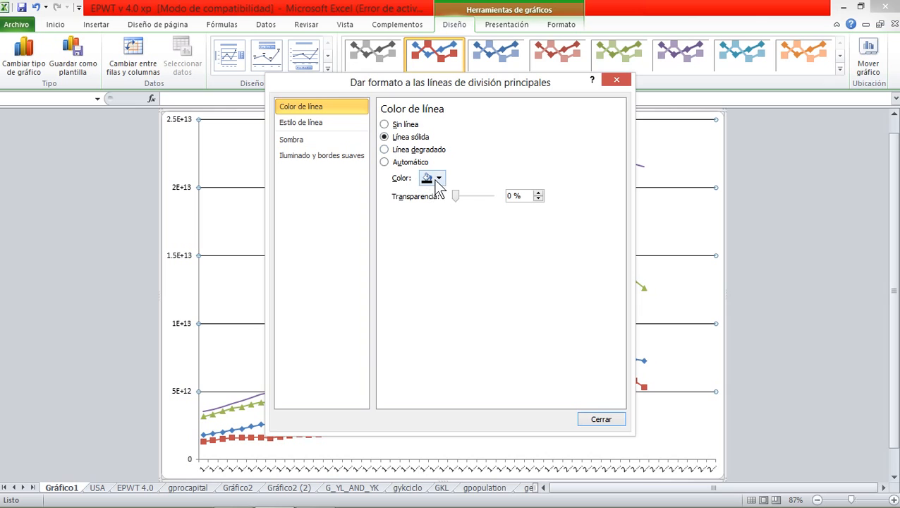
pyautogui.click(597, 418)
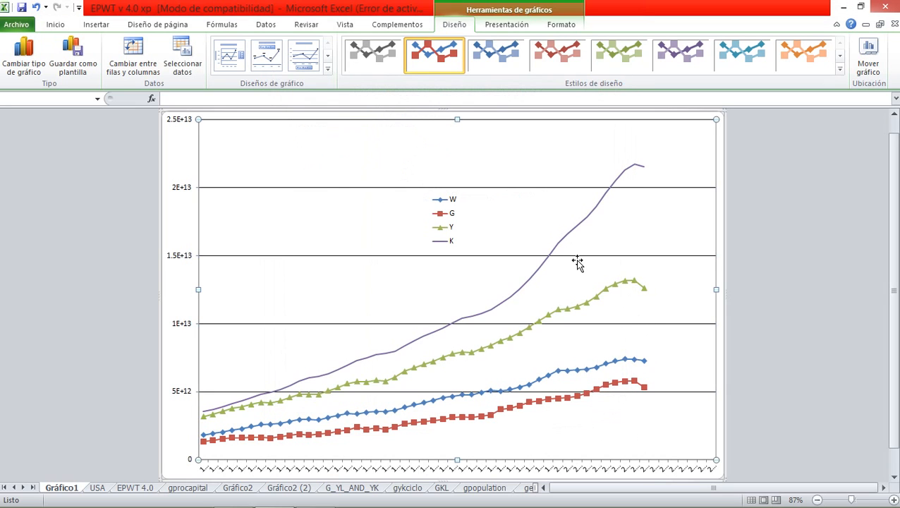
# Delete the chart's major horizontal gridlines
pyautogui.click(577, 256)
pyautogui.press('Delete')
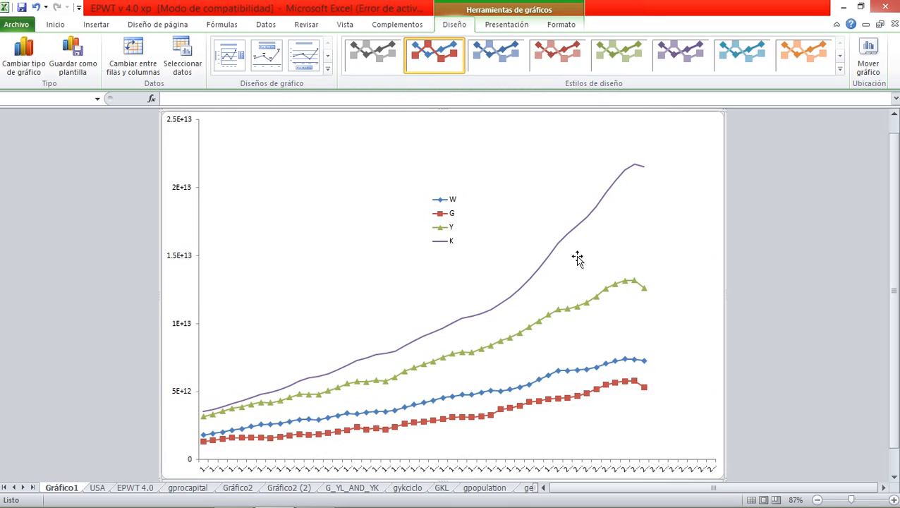
# Format the K series line as solid black with 6 % transparency
pyautogui.click(552, 251)
pyautogui.doubleClick(552, 252)
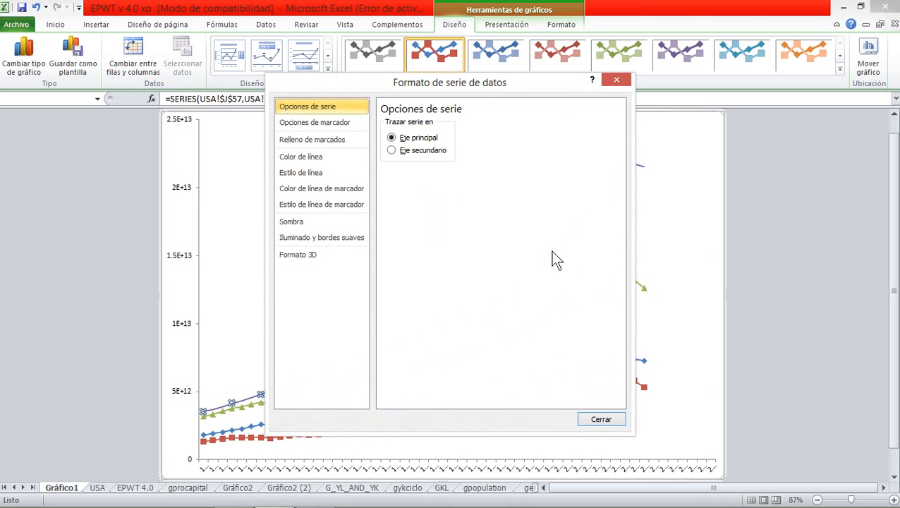
pyautogui.click(313, 158)
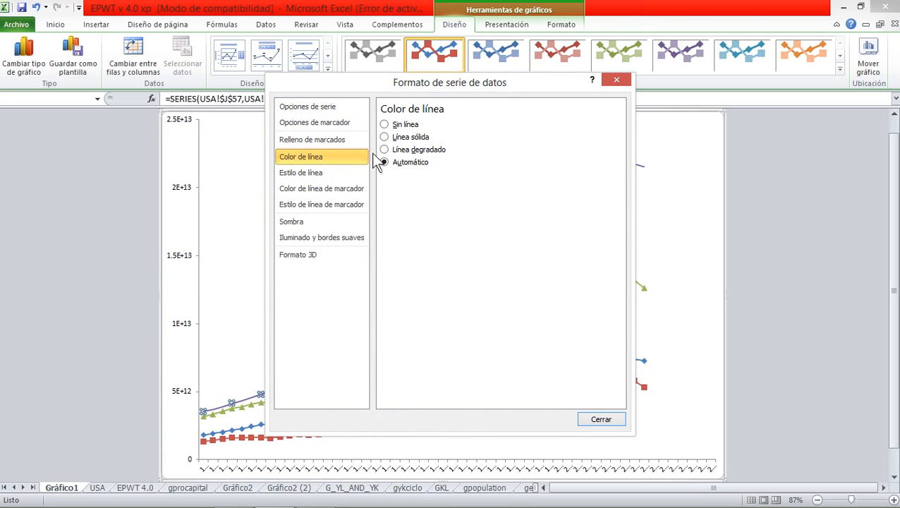
pyautogui.click(392, 141)
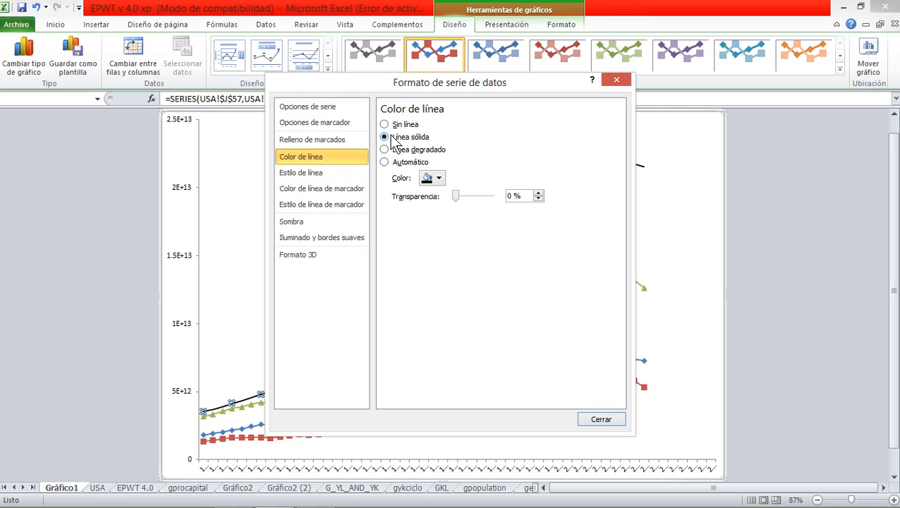
pyautogui.click(434, 180)
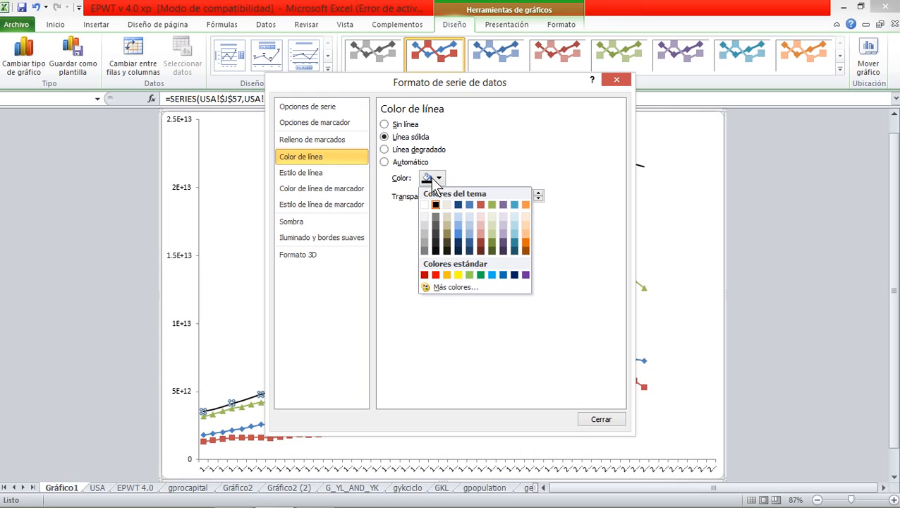
pyautogui.click(436, 206)
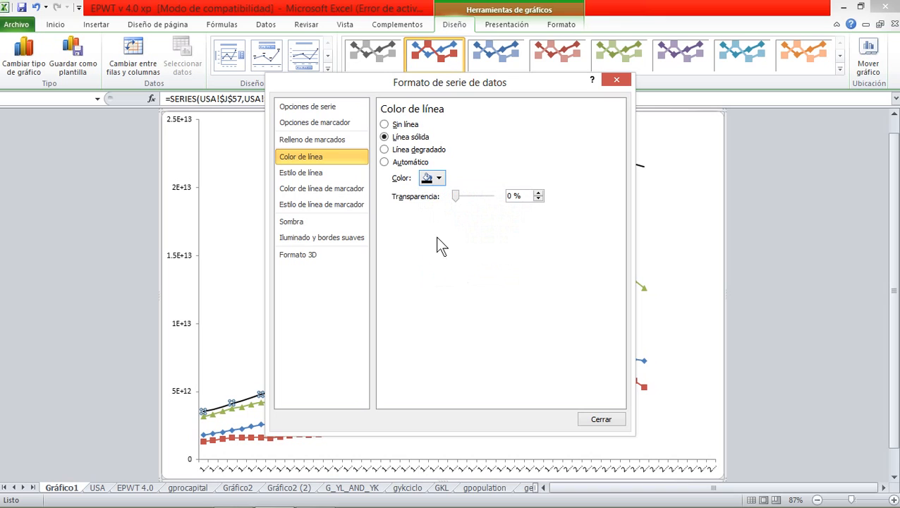
pyautogui.moveTo(457, 196); pyautogui.dragTo(459, 198)
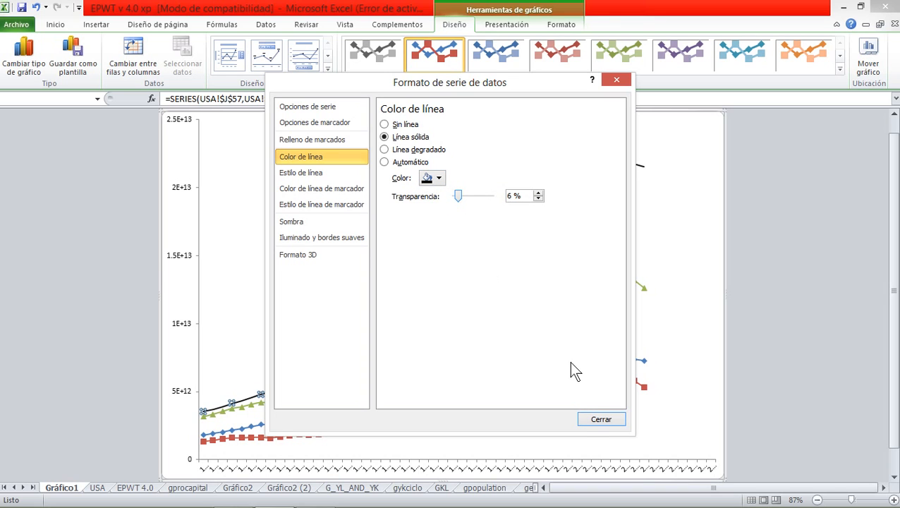
pyautogui.click(600, 419)
pyautogui.click(672, 313)
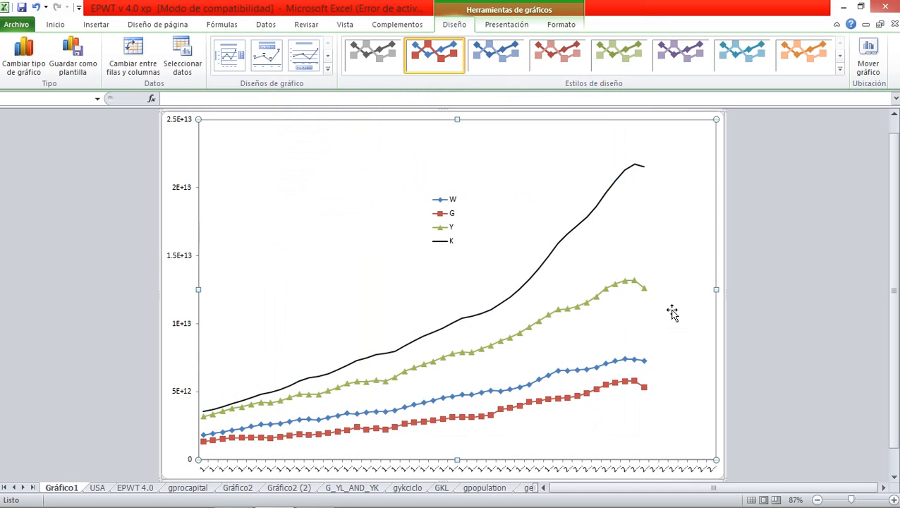
# Repeat the black line formatting on the Y, W and G series, keeping their colored markers
pyautogui.click(538, 326)
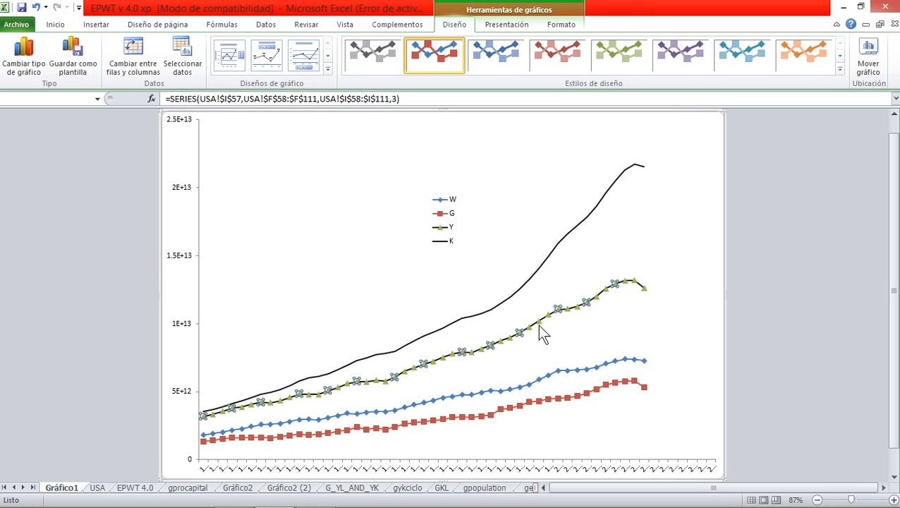
pyautogui.click(539, 341)
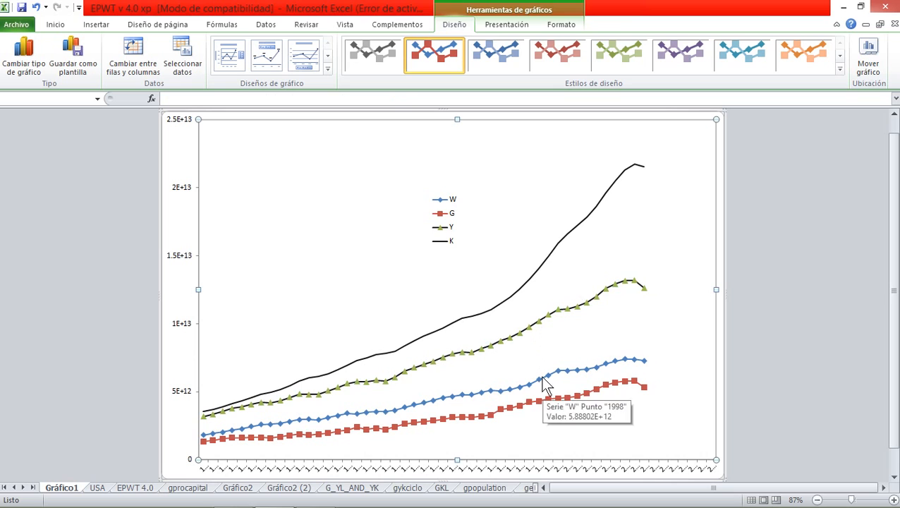
pyautogui.click(543, 378)
pyautogui.click(542, 405)
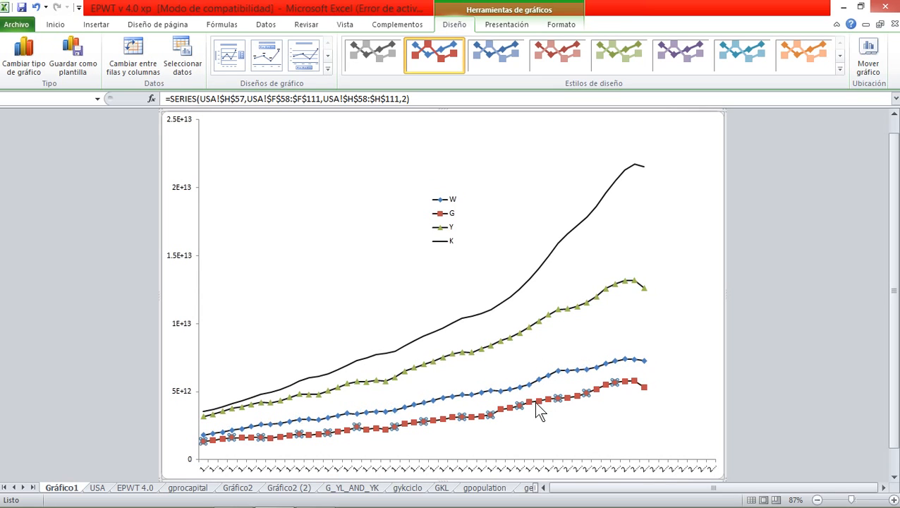
# Set the marker type of the G series to none
pyautogui.doubleClick(538, 413)
pyautogui.click(599, 419)
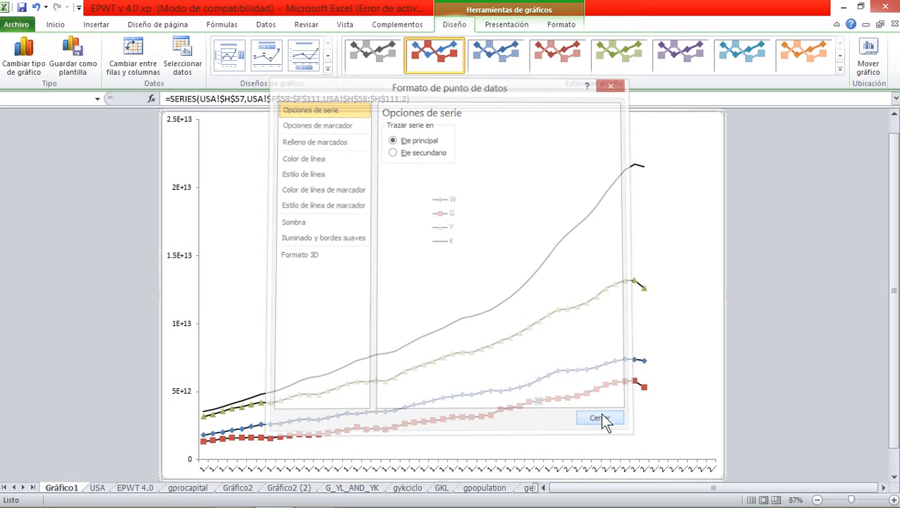
pyautogui.doubleClick(586, 391)
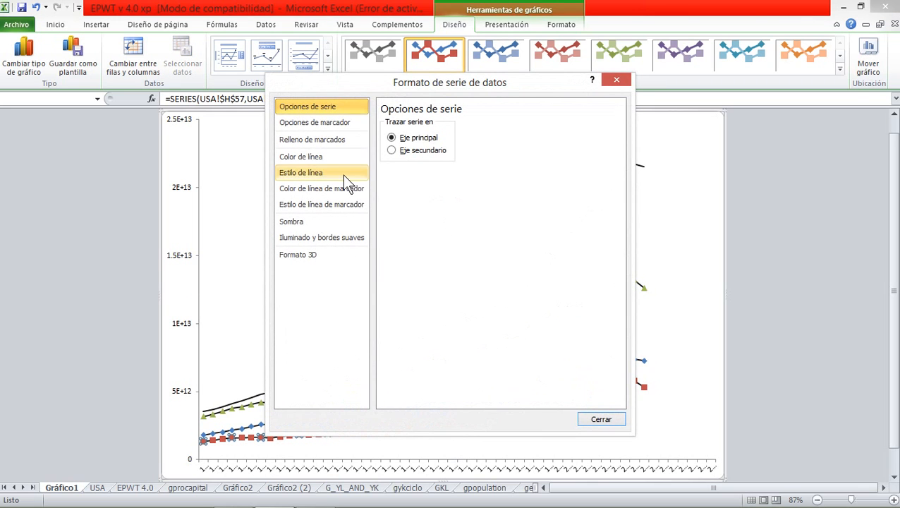
pyautogui.click(310, 123)
pyautogui.click(392, 151)
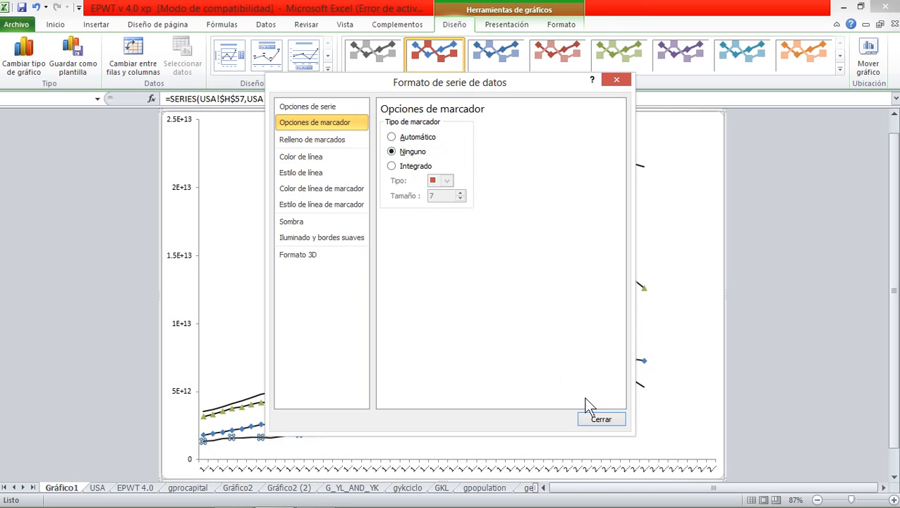
pyautogui.click(600, 419)
# Remove the blue diamond markers from the whole W series by setting its marker type to none
pyautogui.click(542, 379)
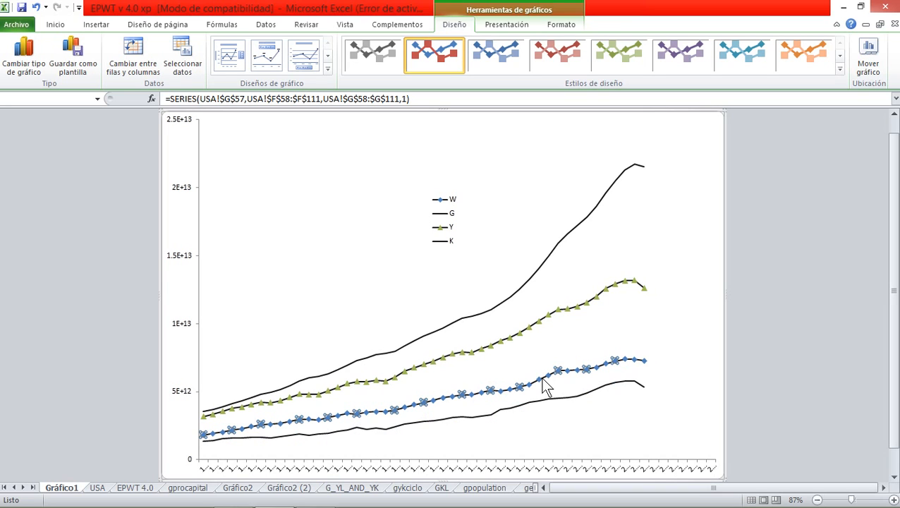
pyautogui.doubleClick(543, 379)
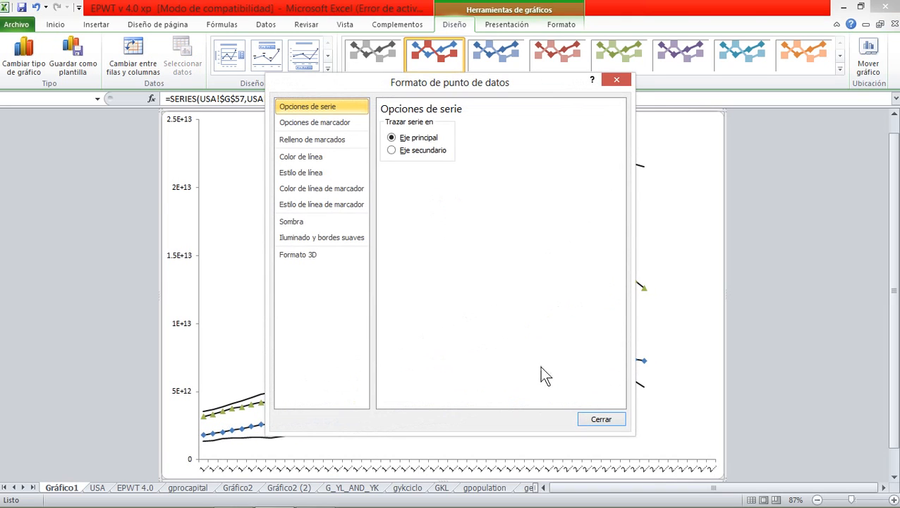
pyautogui.click(599, 418)
pyautogui.click(518, 363)
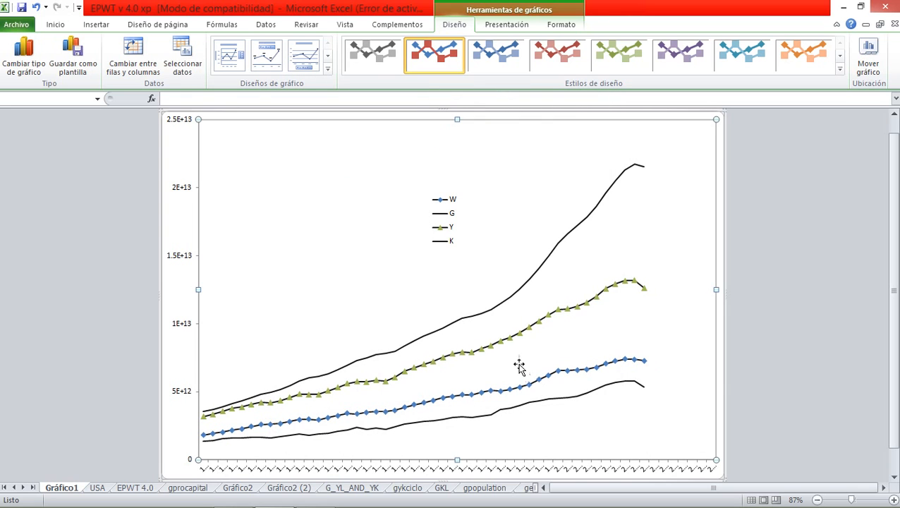
pyautogui.doubleClick(527, 383)
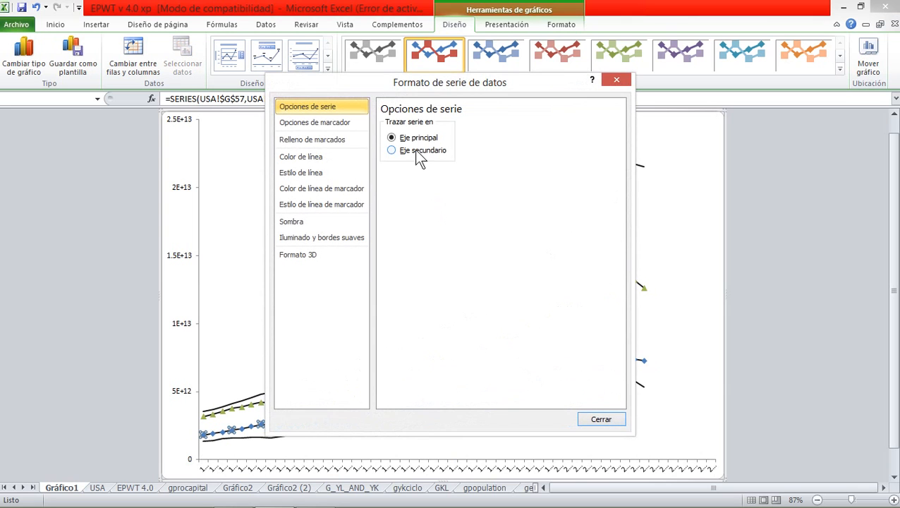
pyautogui.click(319, 140)
pyautogui.click(314, 121)
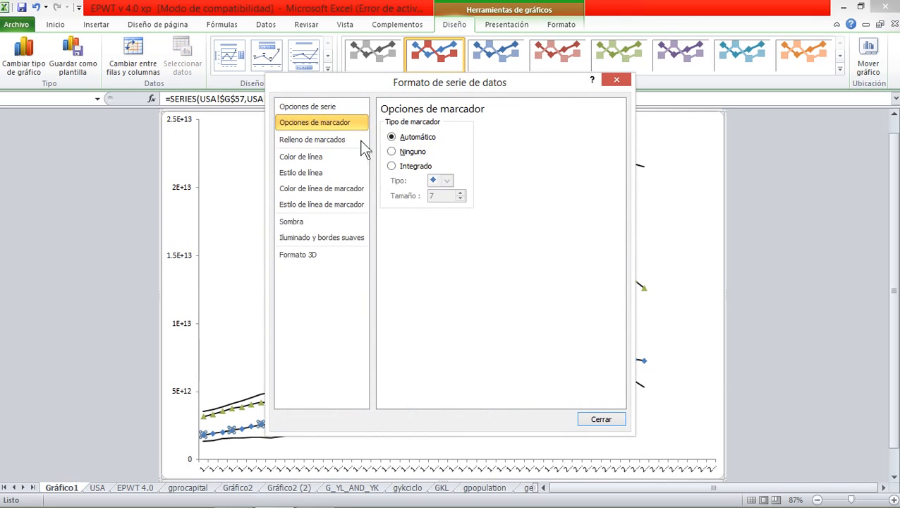
pyautogui.click(393, 152)
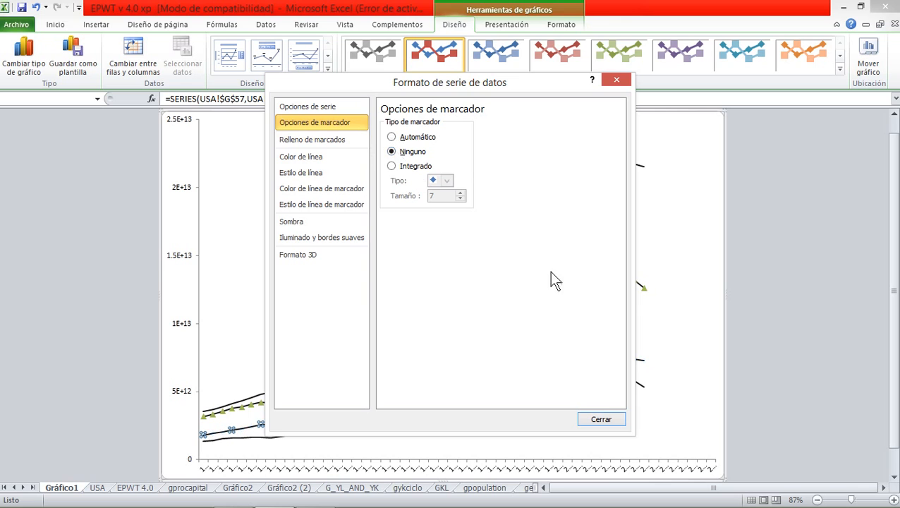
pyautogui.click(585, 419)
# Remove the green triangle markers from the Y series, leaving only its black line
pyautogui.doubleClick(492, 355)
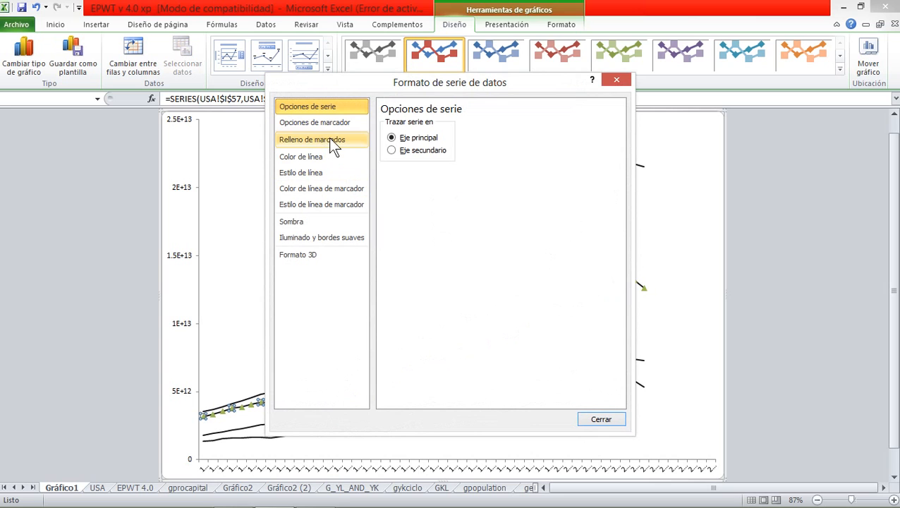
pyautogui.click(321, 122)
pyautogui.click(412, 152)
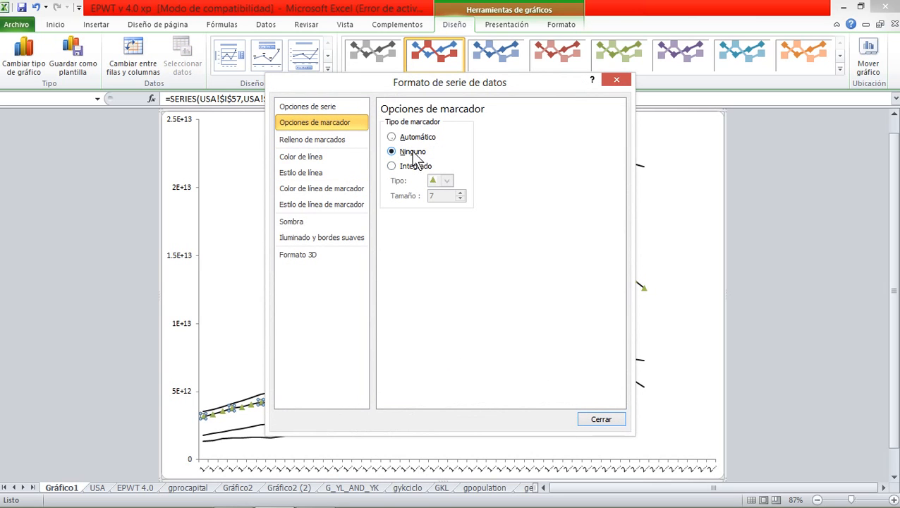
pyautogui.click(600, 420)
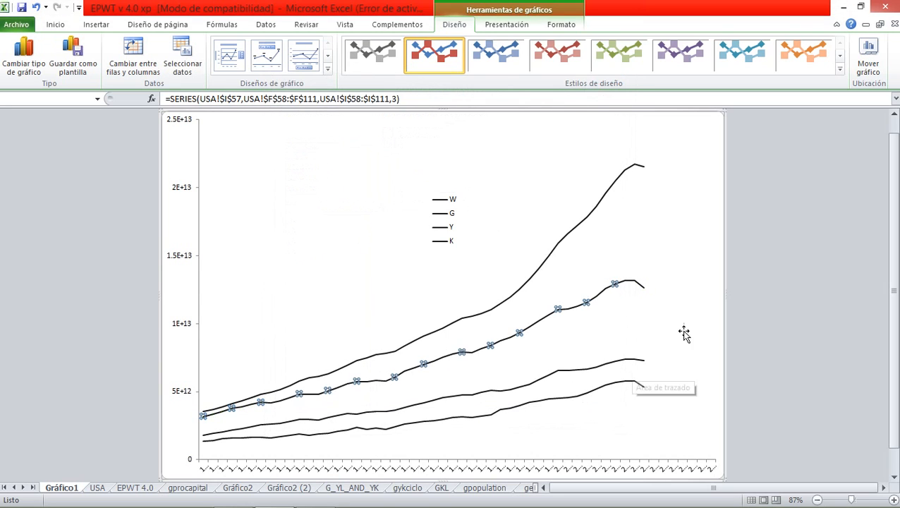
pyautogui.click(679, 336)
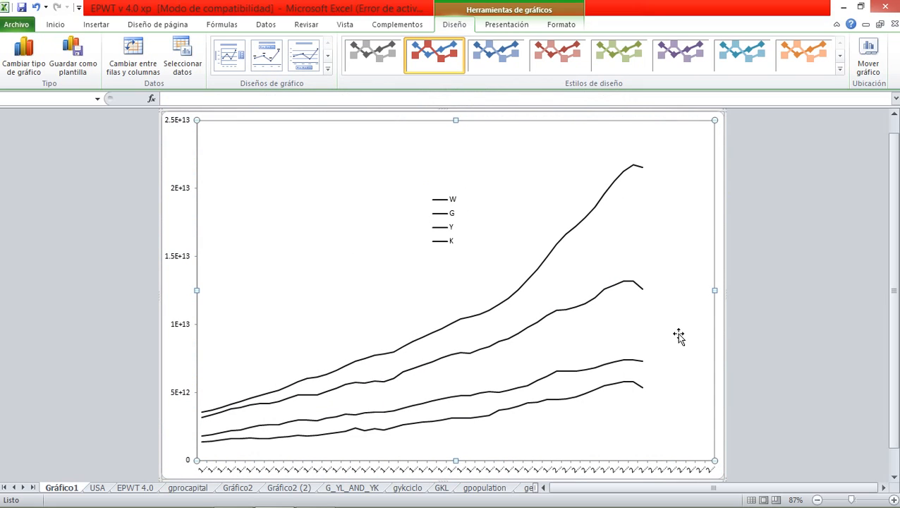
# Add a text box reading "Capital" to the chart and place a copy of it at the right end of the K line
pyautogui.moveTo(569, 234)
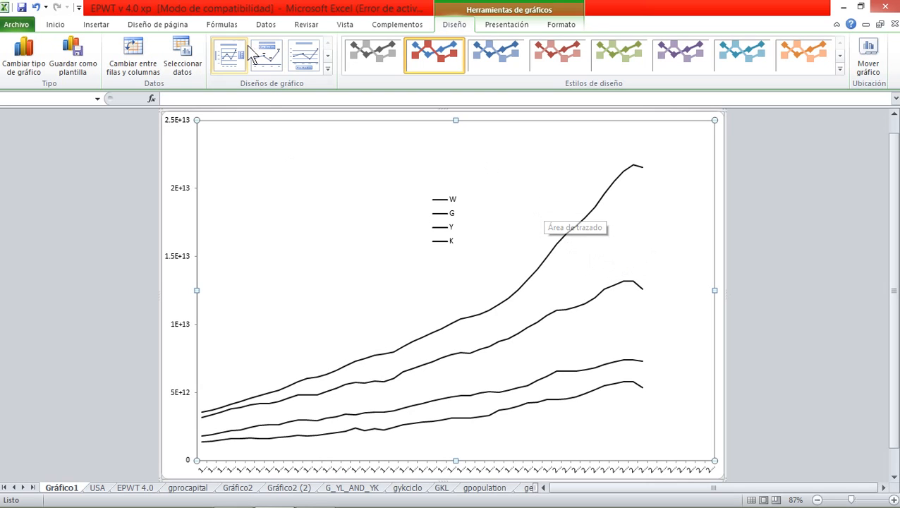
pyautogui.click(164, 25)
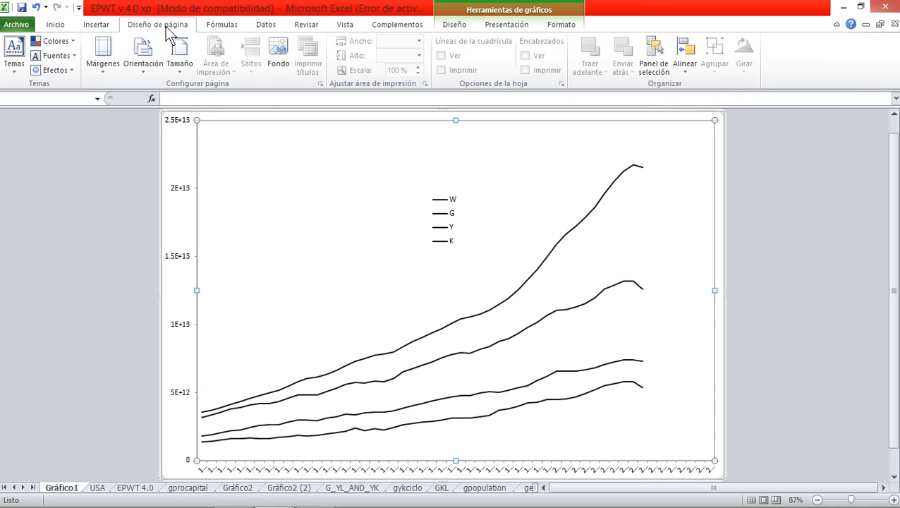
pyautogui.click(57, 24)
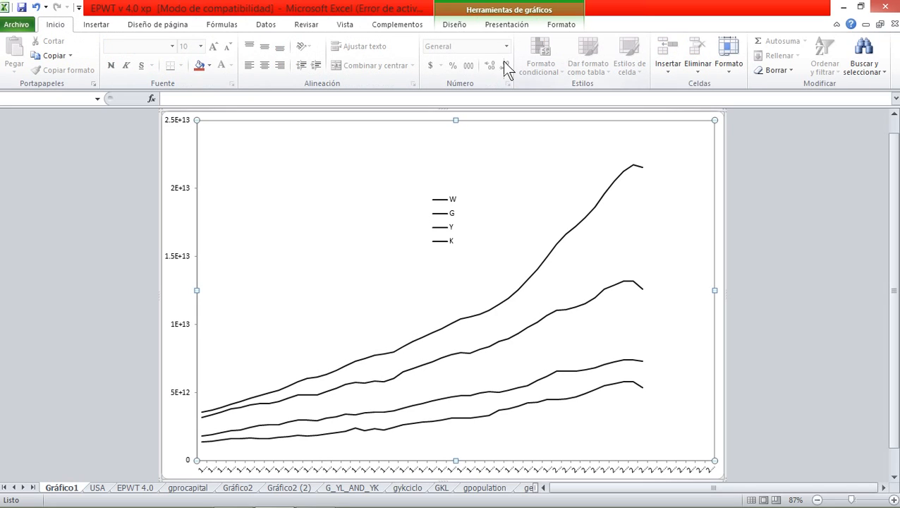
pyautogui.click(98, 27)
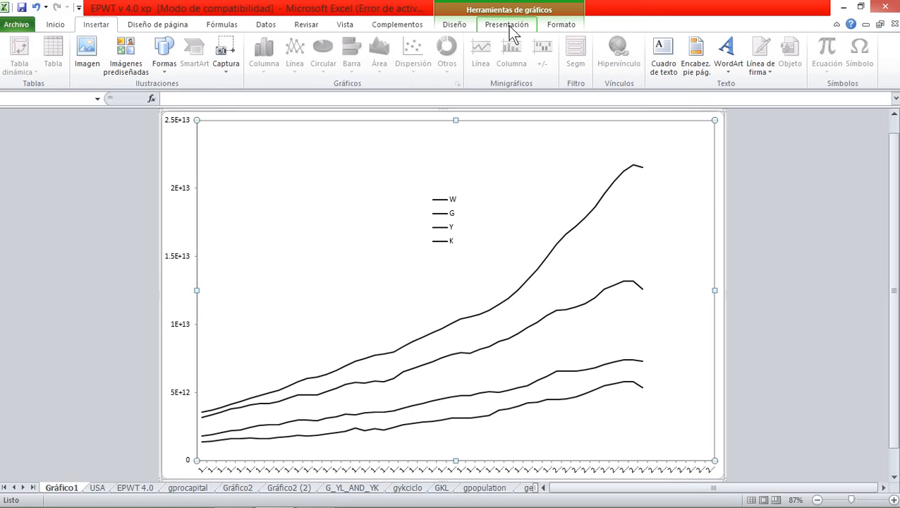
pyautogui.click(673, 71)
pyautogui.moveTo(280, 158); pyautogui.dragTo(386, 173)
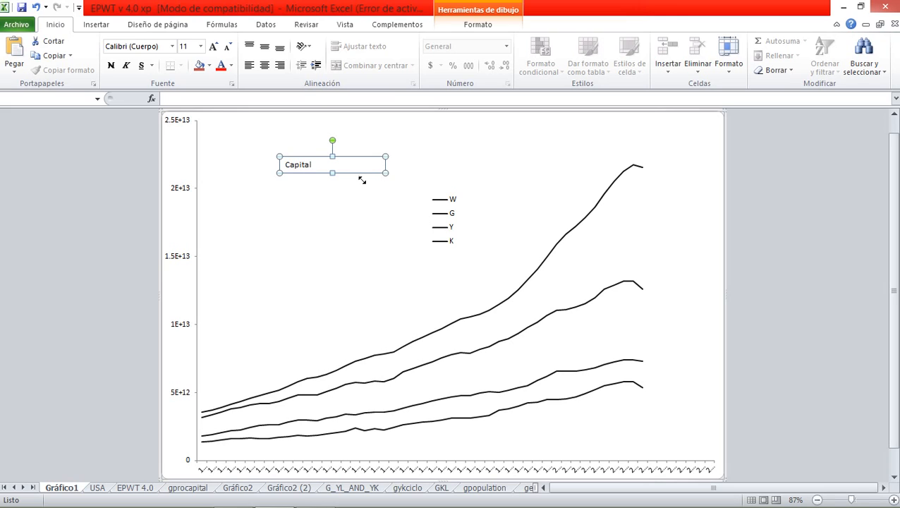
pyautogui.write('Capital')
pyautogui.moveTo(361, 175); pyautogui.dragTo(690, 176)
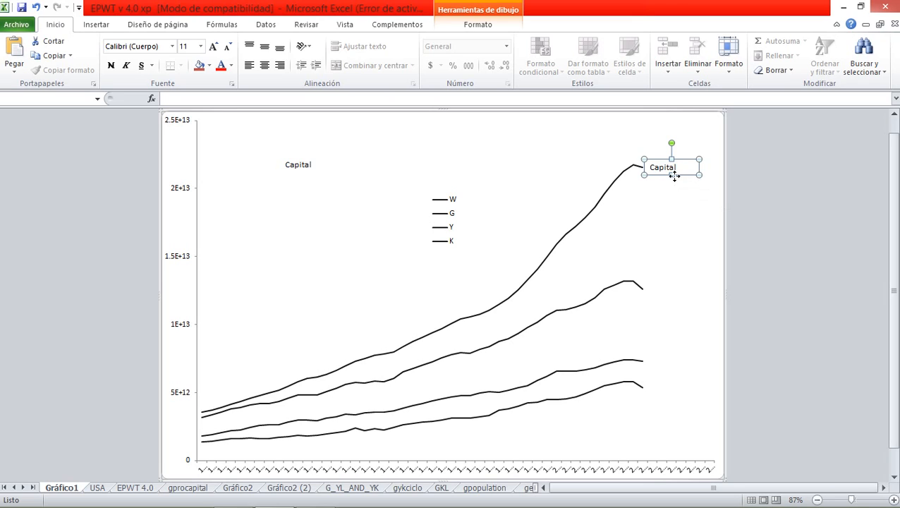
# Copy the "Capital" label to the right end of the Y line and change the copy's text to "Producto"
pyautogui.moveTo(675, 176); pyautogui.dragTo(673, 294)
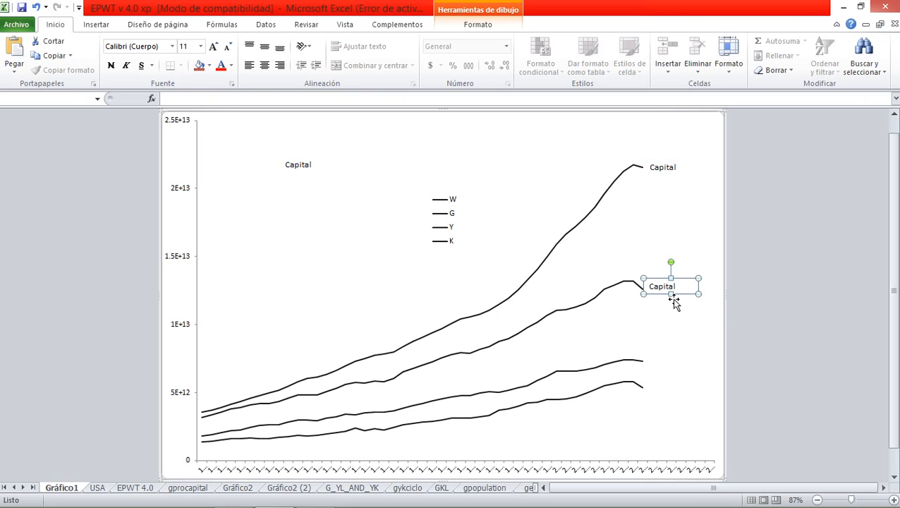
pyautogui.click(681, 293)
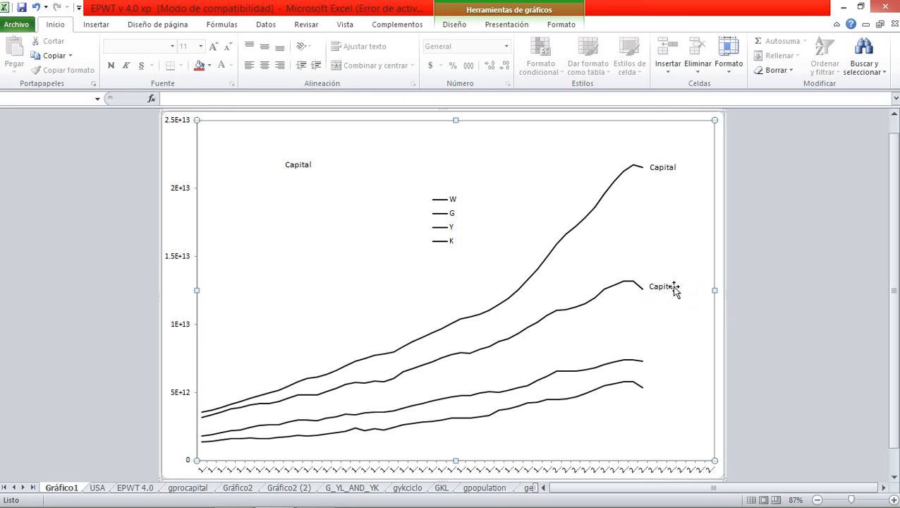
pyautogui.doubleClick(681, 292)
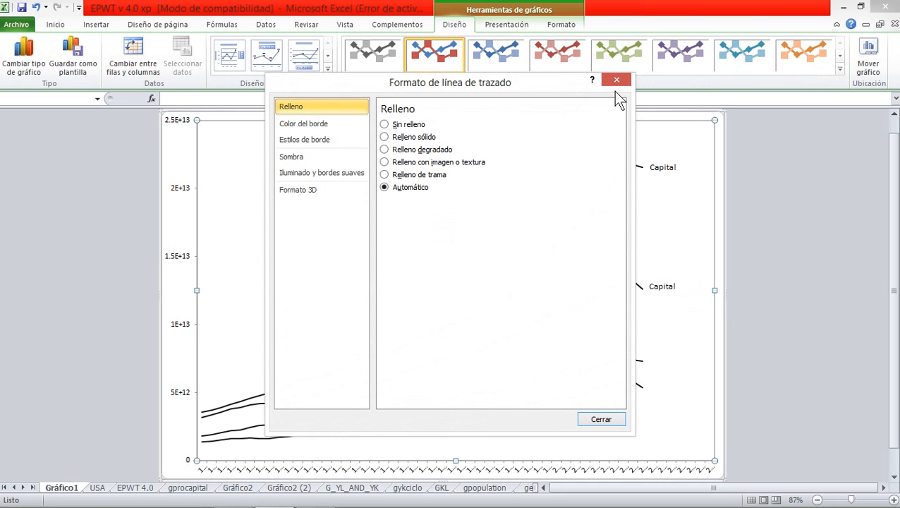
pyautogui.click(616, 80)
pyautogui.click(664, 290)
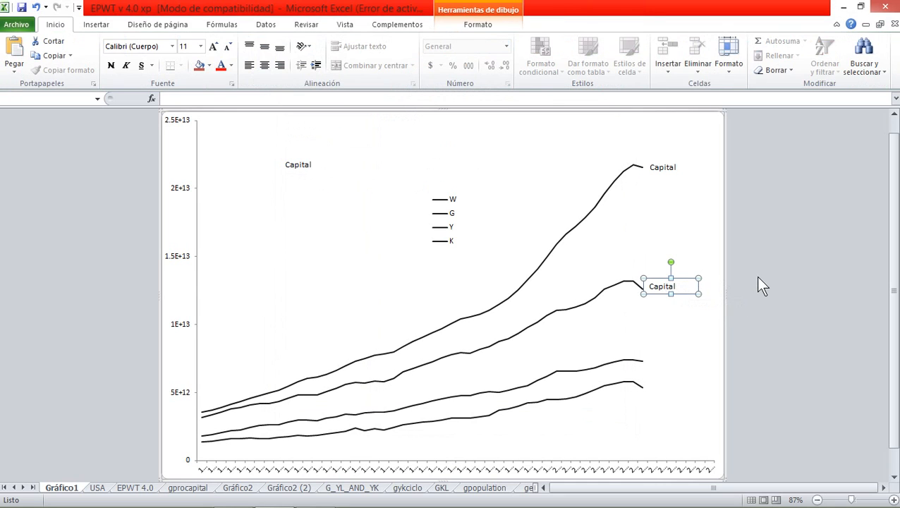
pyautogui.press('BackSpace')
pyautogui.press('BackSpace')
pyautogui.press('BackSpace')
pyautogui.press('BackSpace')
pyautogui.press('BackSpace')
pyautogui.press('BackSpace')
pyautogui.press('BackSpace')
pyautogui.write('Producto')
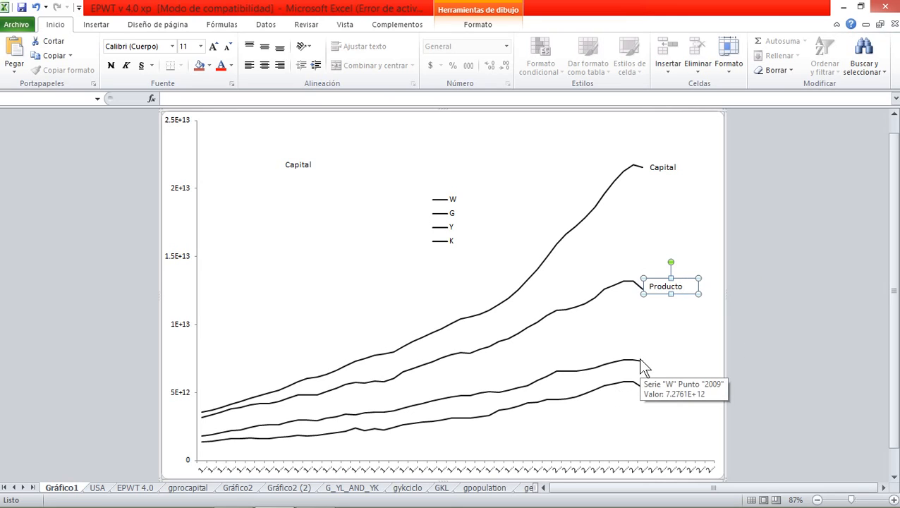
pyautogui.click(683, 304)
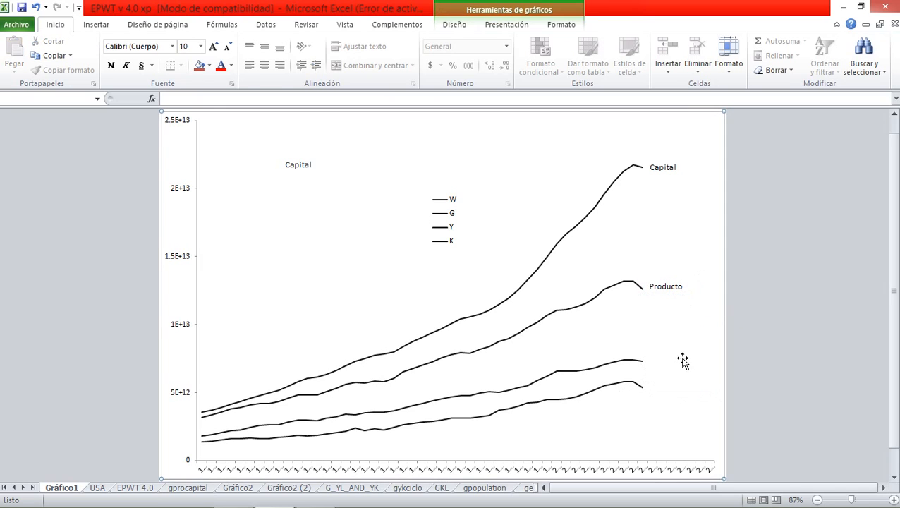
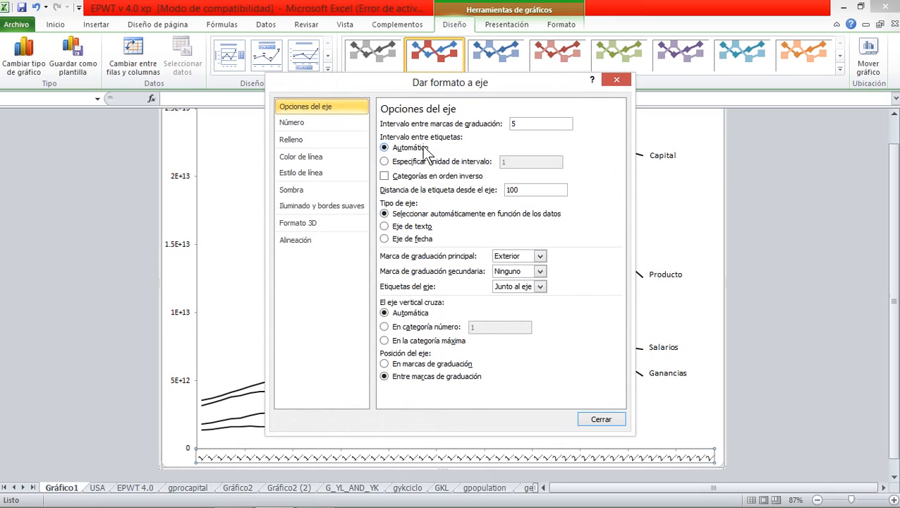
# Specify an interval unit of 5 between the labels of the chart's horizontal year axis
pyautogui.click(404, 168)
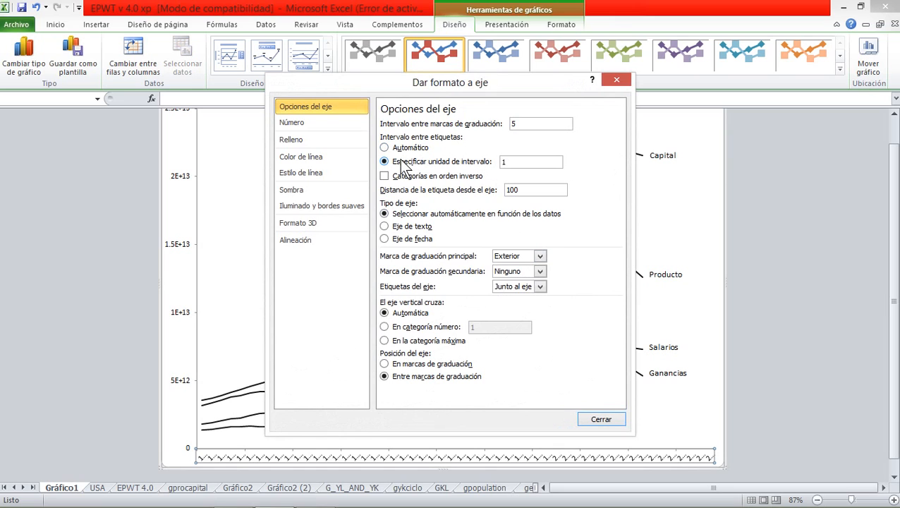
pyautogui.moveTo(518, 164); pyautogui.dragTo(505, 162)
pyautogui.write('5')
pyautogui.click(587, 420)
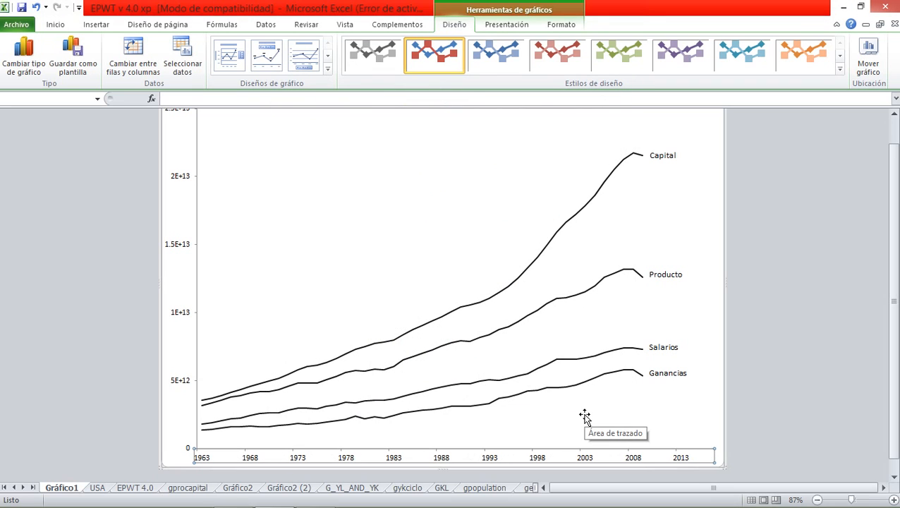
pyautogui.rightClick(318, 459)
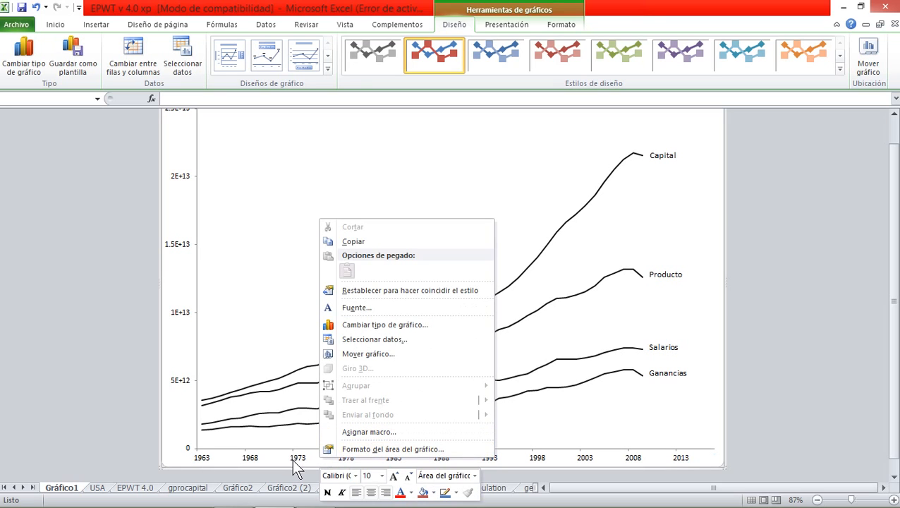
pyautogui.press('Escape')
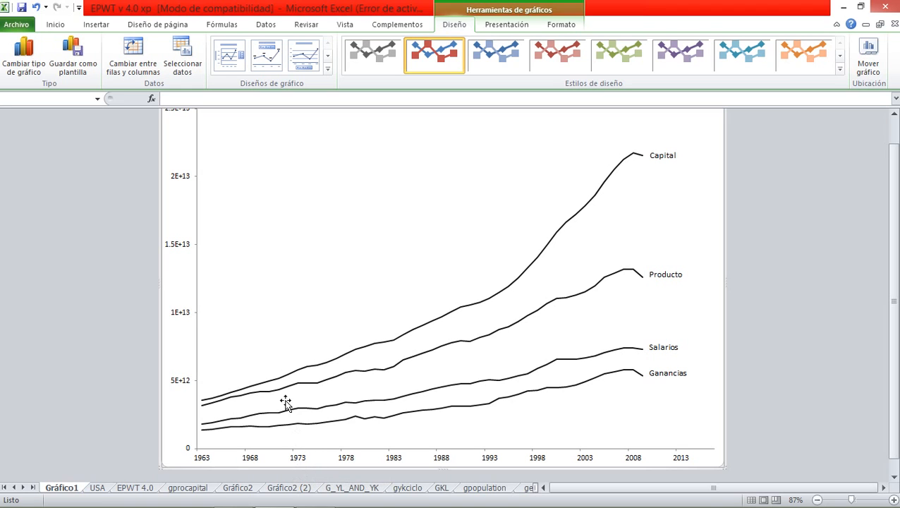
pyautogui.doubleClick(370, 417)
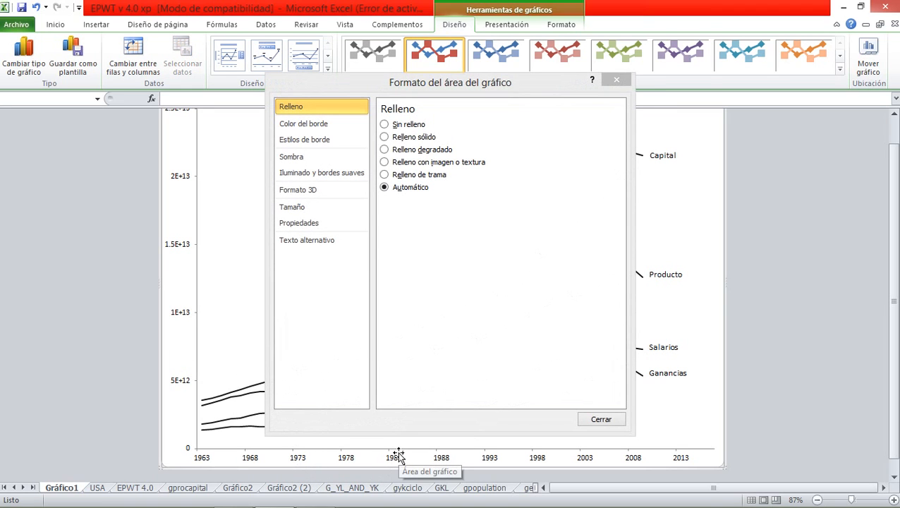
pyautogui.press('Escape')
pyautogui.press('Escape')
pyautogui.press('Escape')
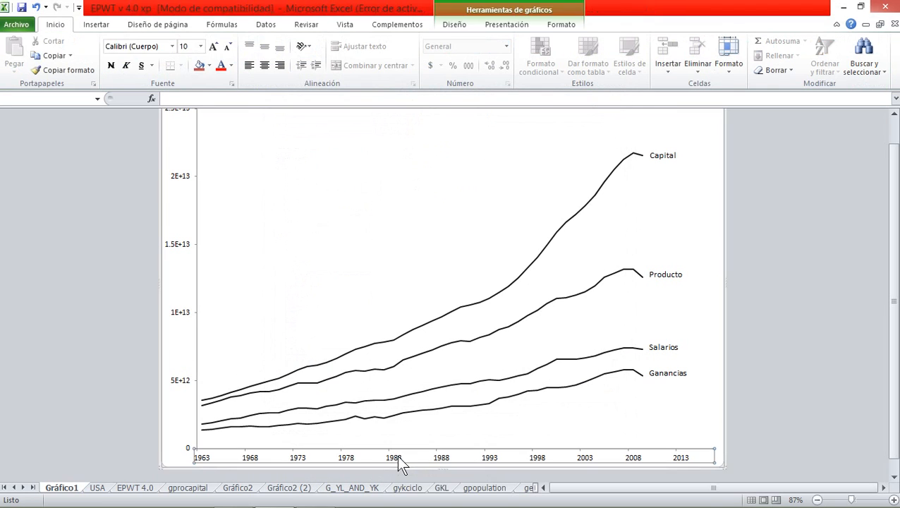
# Set the interval between tick marks on the chart's horizontal year axis to 1
pyautogui.rightClick(398, 454)
pyautogui.click(422, 448)
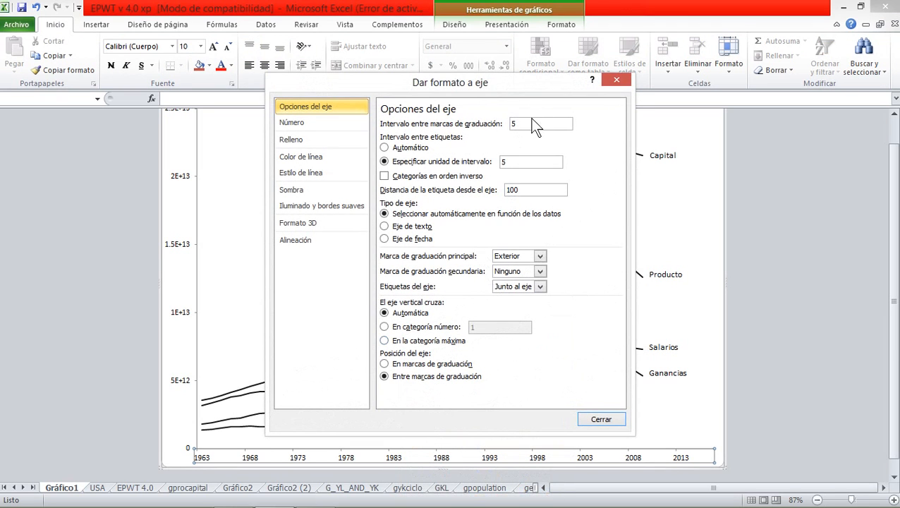
pyautogui.moveTo(519, 123); pyautogui.dragTo(508, 124)
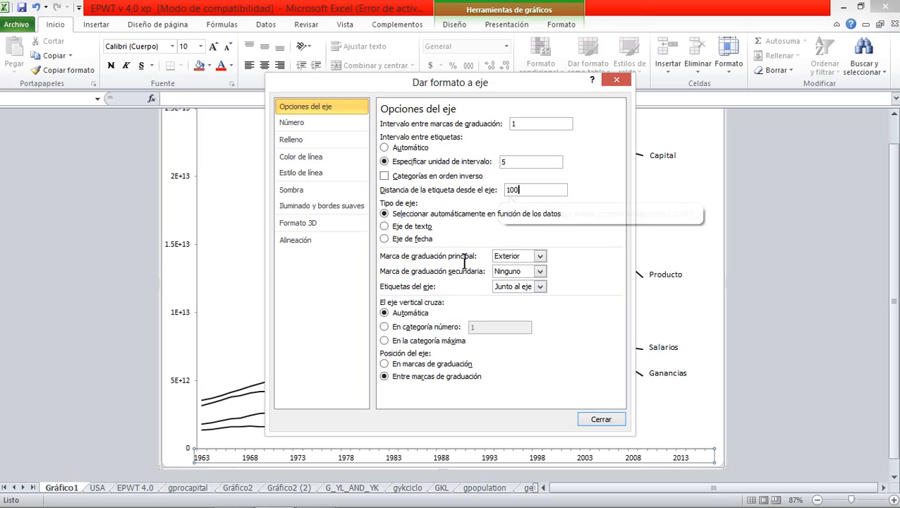
# Try a gradient line with a width of 1.25 pt and the simple compound type on the horizontal year axis
pyautogui.click(317, 158)
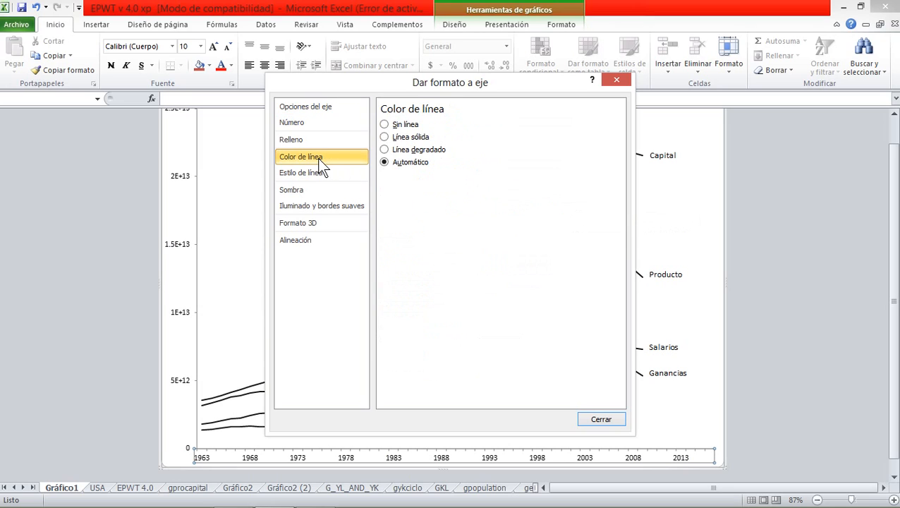
pyautogui.click(397, 137)
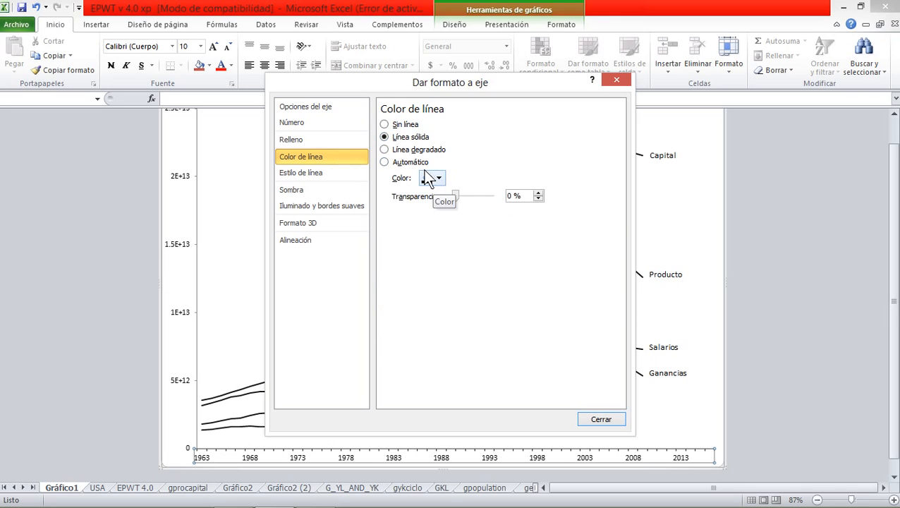
pyautogui.click(402, 151)
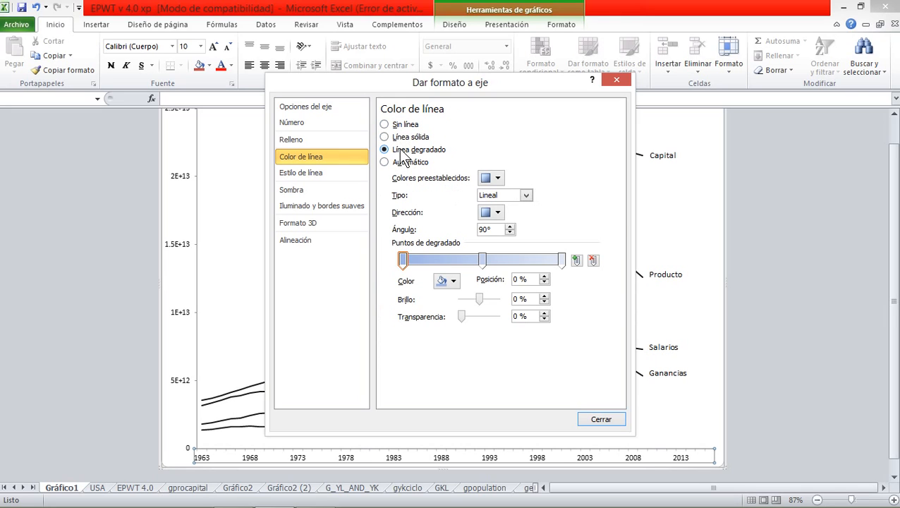
pyautogui.click(343, 172)
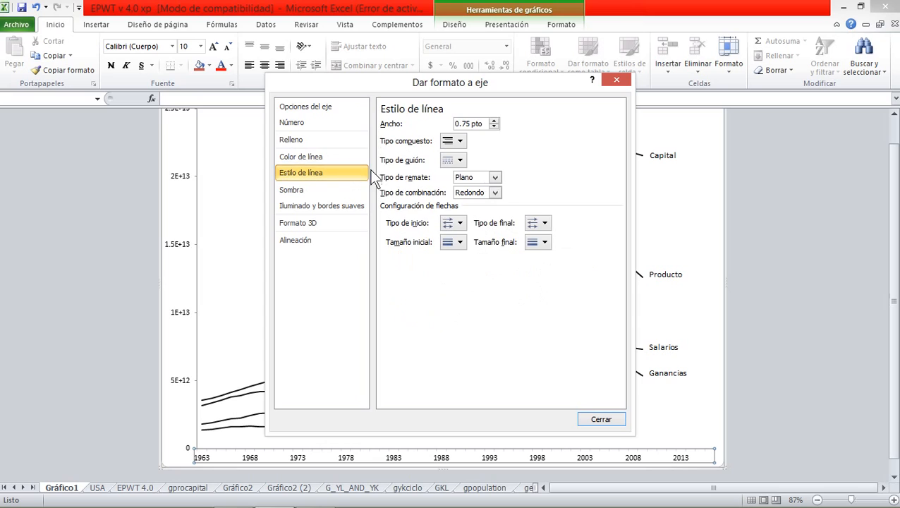
pyautogui.click(493, 120)
pyautogui.click(493, 120)
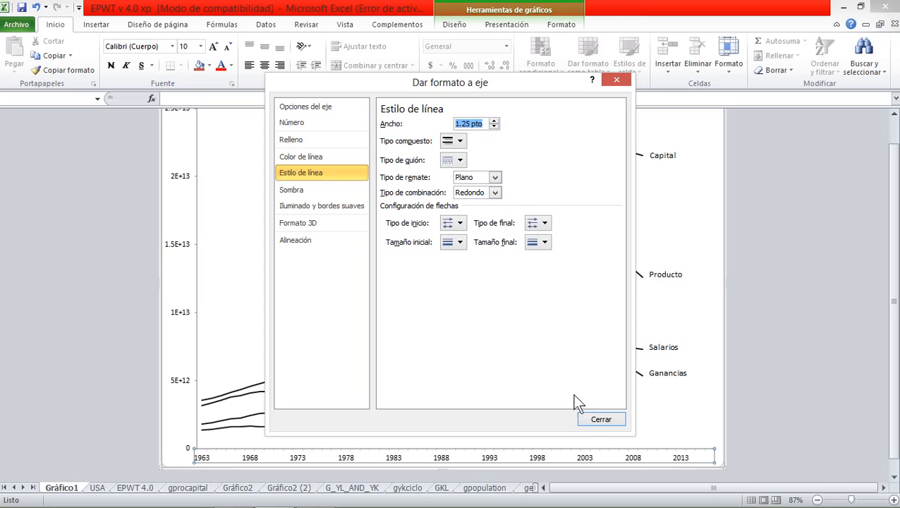
pyautogui.click(458, 143)
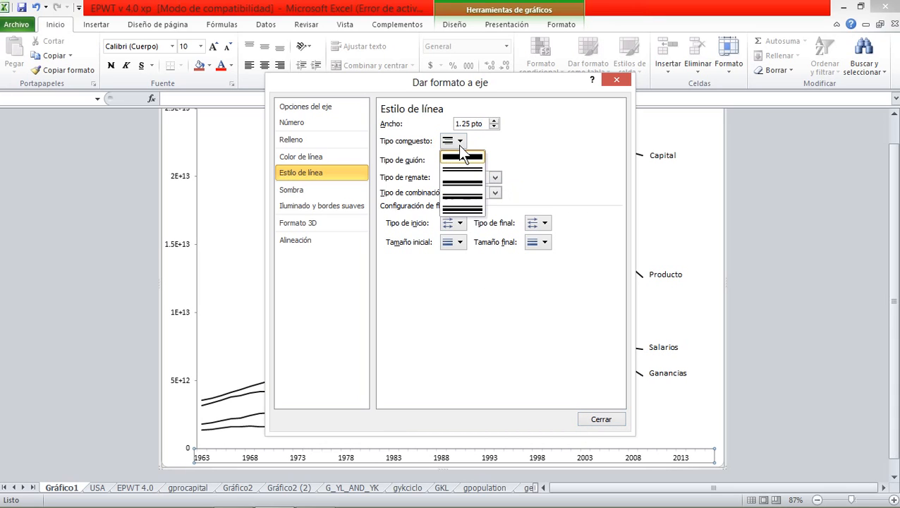
pyautogui.click(459, 155)
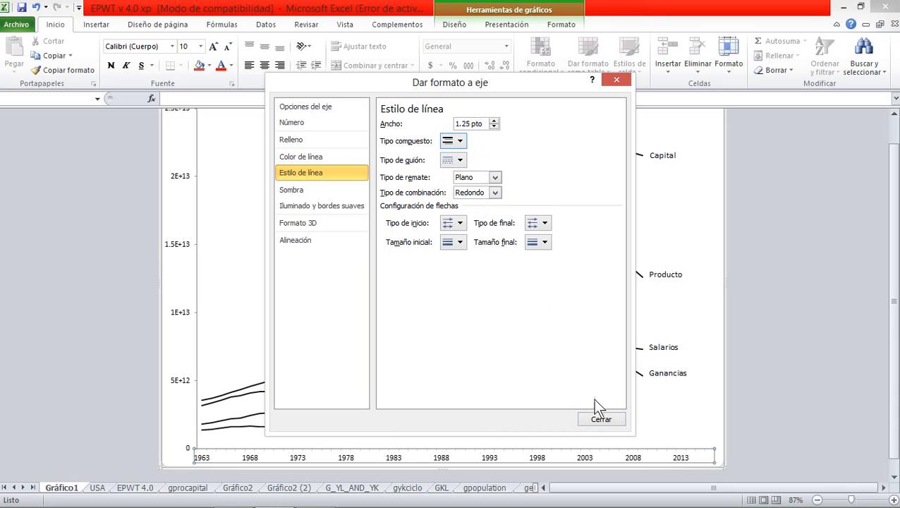
pyautogui.click(600, 419)
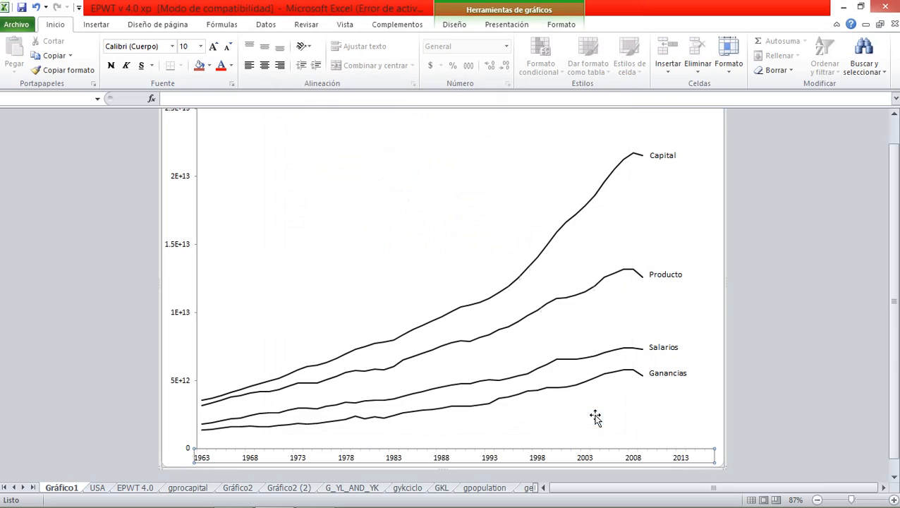
pyautogui.click(356, 300)
pyautogui.click(181, 364)
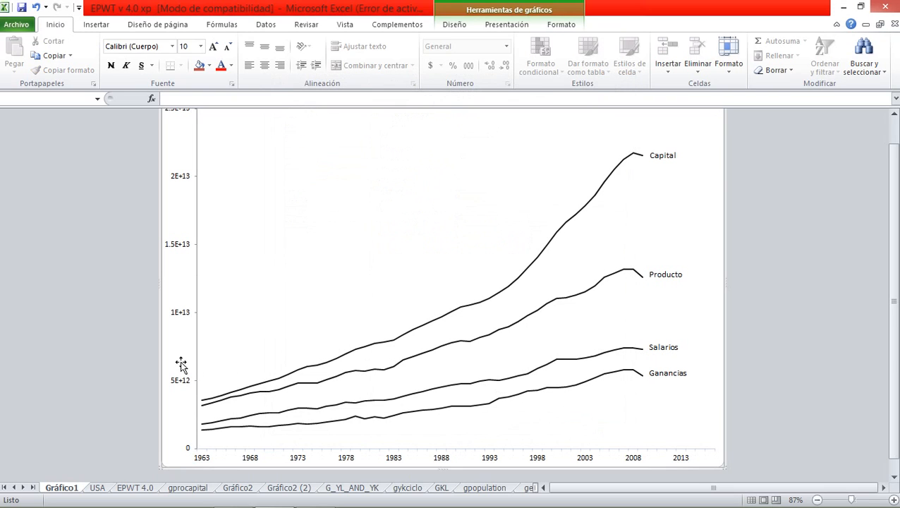
# Set the line width of the horizontal year axis to 1.75 pt, keeping the simple compound type
pyautogui.click(273, 449)
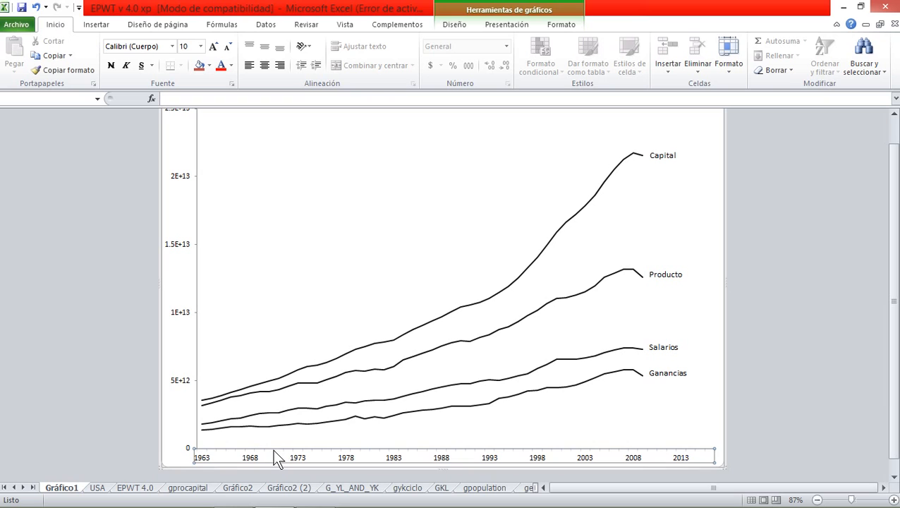
pyautogui.rightClick(272, 449)
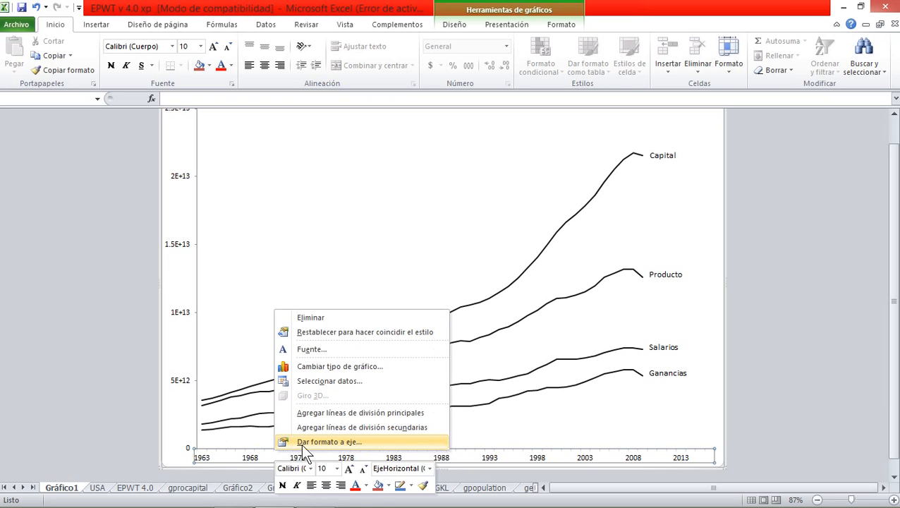
pyautogui.click(301, 444)
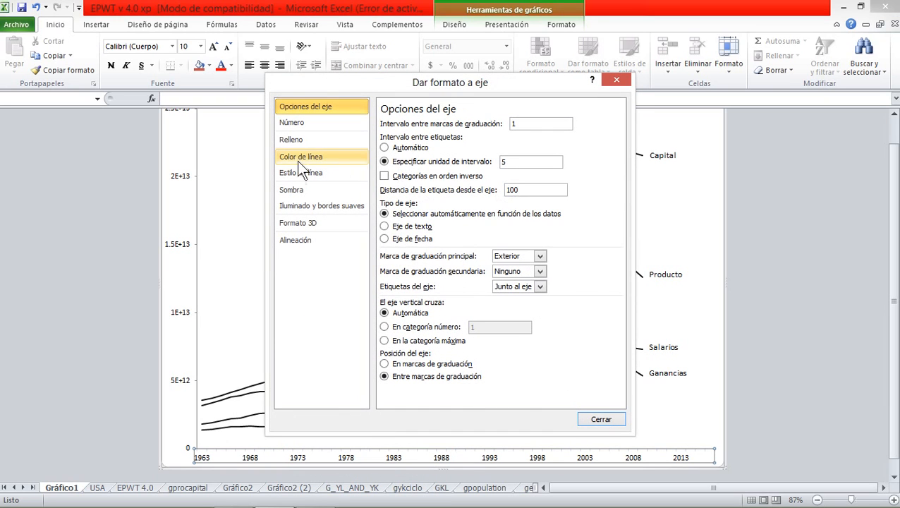
pyautogui.click(299, 171)
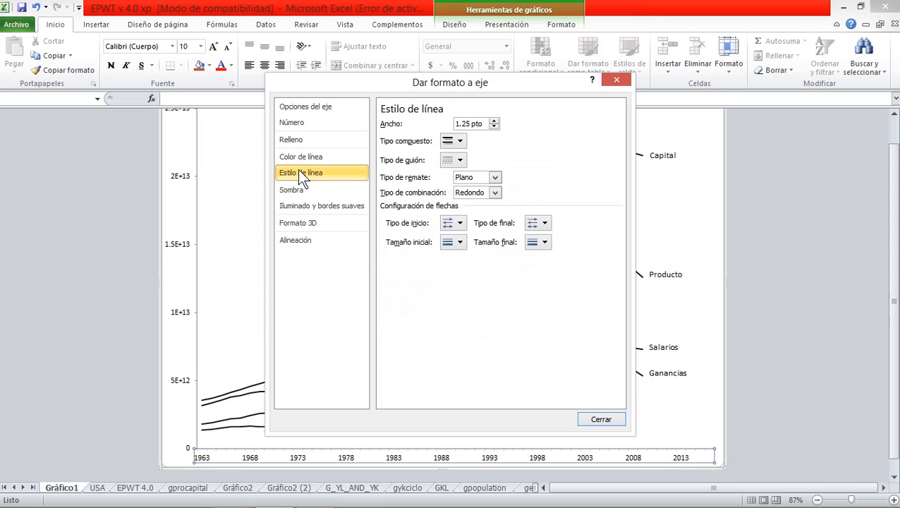
pyautogui.click(459, 141)
pyautogui.click(458, 155)
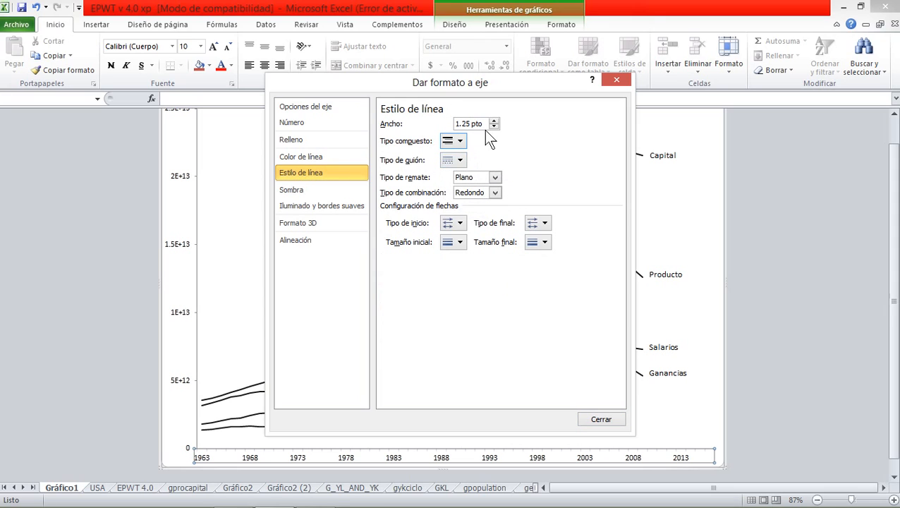
pyautogui.click(494, 121)
pyautogui.click(494, 120)
pyautogui.click(494, 121)
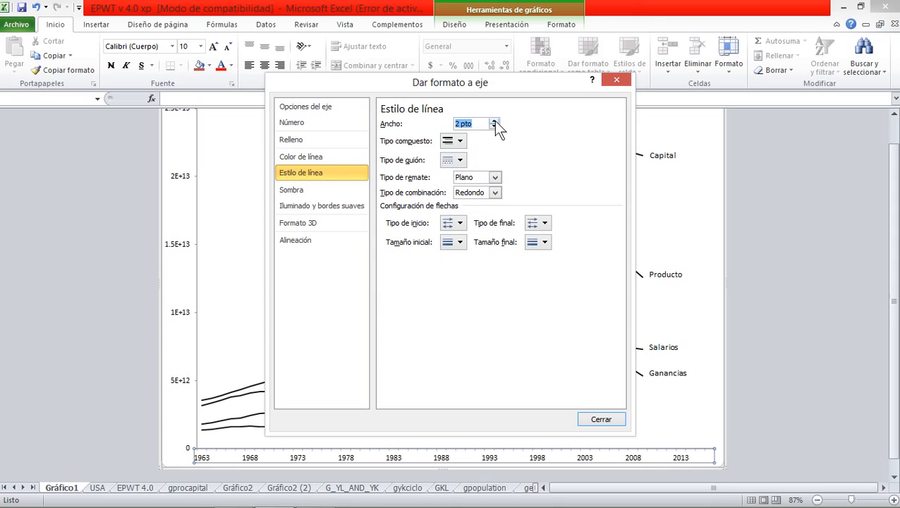
pyautogui.click(494, 120)
pyautogui.click(493, 120)
pyautogui.click(494, 121)
pyautogui.click(494, 121)
pyautogui.click(493, 121)
pyautogui.click(494, 121)
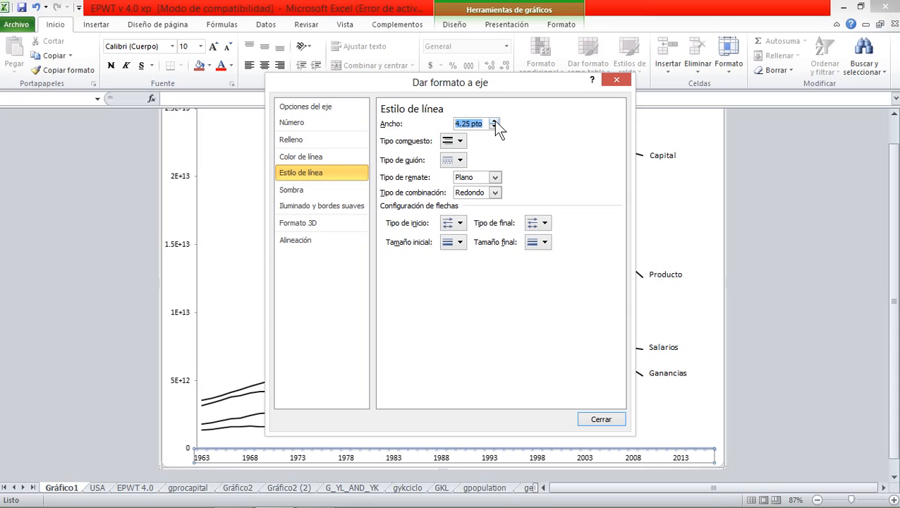
pyautogui.click(494, 121)
pyautogui.click(493, 121)
pyautogui.click(495, 126)
pyautogui.click(494, 126)
pyautogui.click(495, 126)
pyautogui.click(495, 125)
pyautogui.click(494, 125)
pyautogui.click(494, 126)
pyautogui.click(494, 125)
pyautogui.click(494, 126)
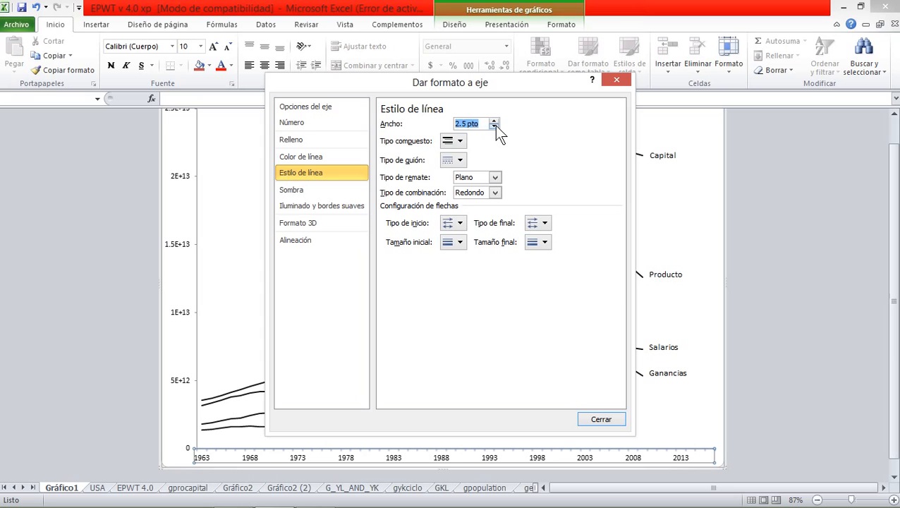
pyautogui.click(495, 125)
pyautogui.click(494, 126)
pyautogui.click(495, 125)
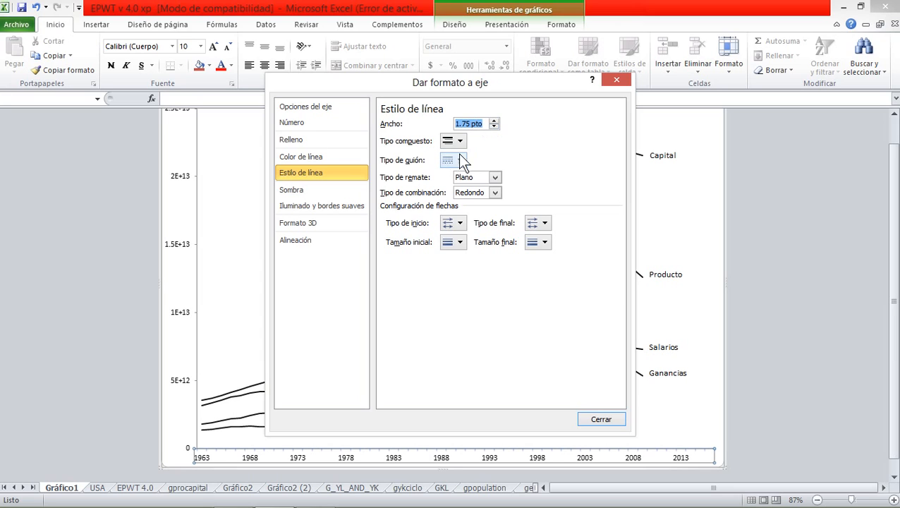
# Give the horizontal year axis a solid black line instead of the gradient
pyautogui.click(343, 159)
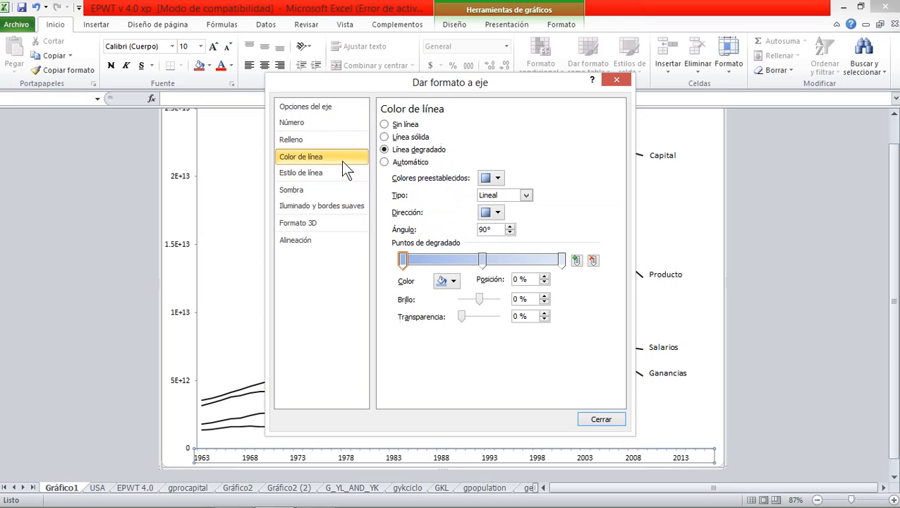
pyautogui.click(419, 137)
pyautogui.click(438, 178)
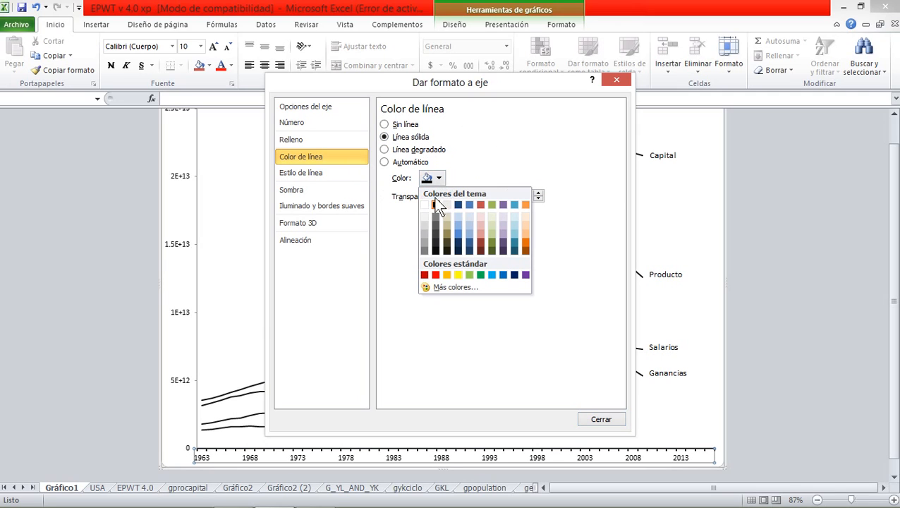
pyautogui.click(435, 204)
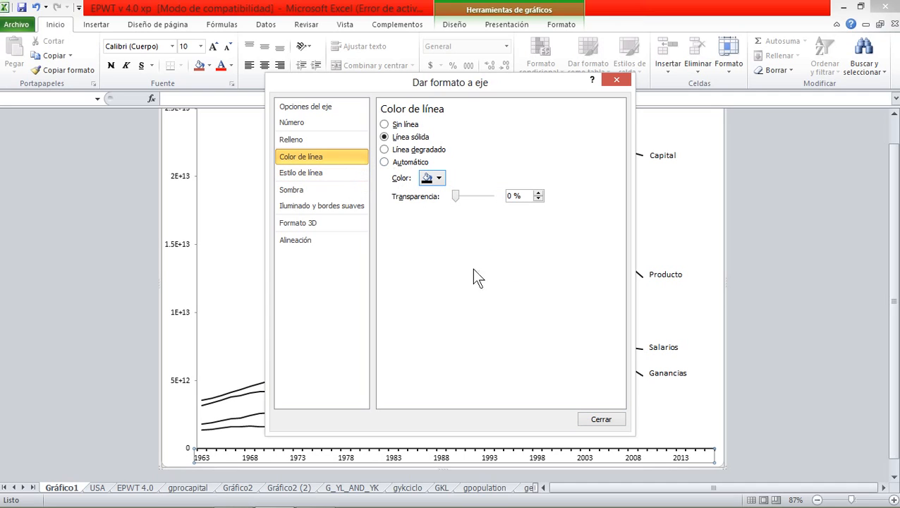
pyautogui.click(599, 420)
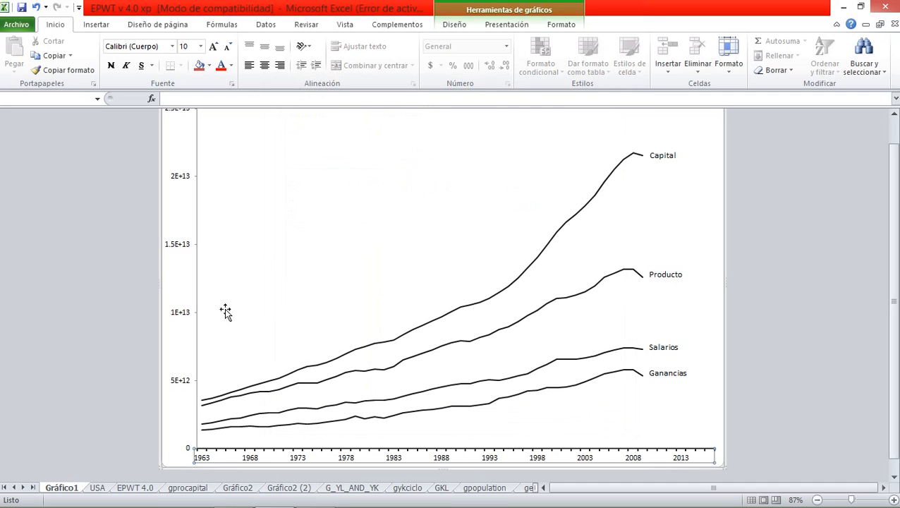
# Give the chart's vertical value axis a solid black line with 0 % transparency
pyautogui.click(194, 299)
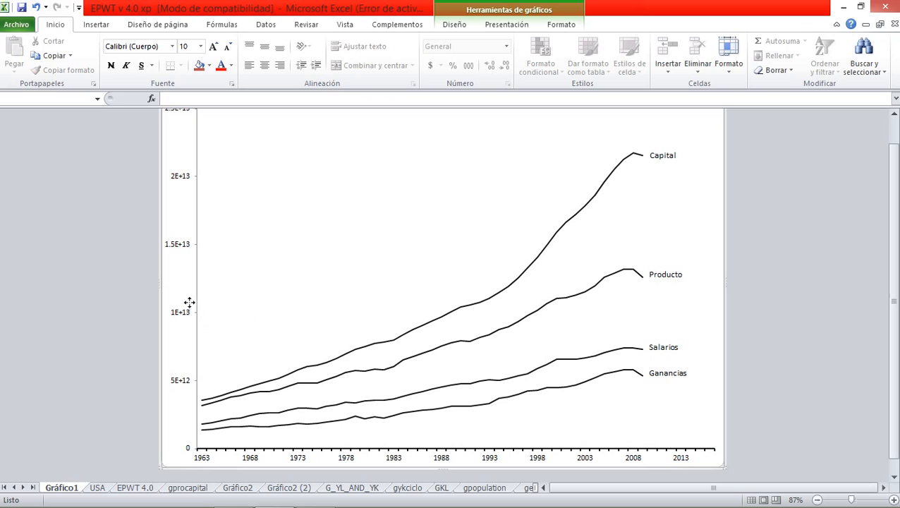
pyautogui.click(255, 322)
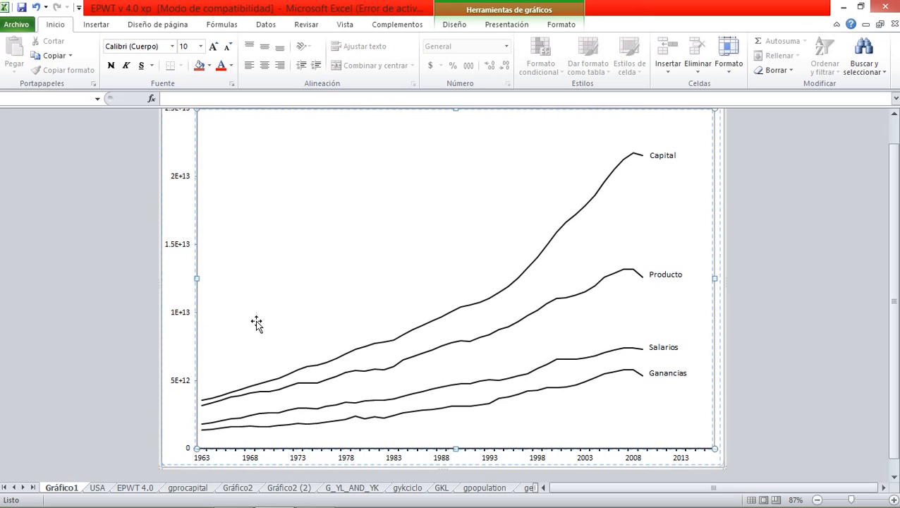
pyautogui.click(192, 349)
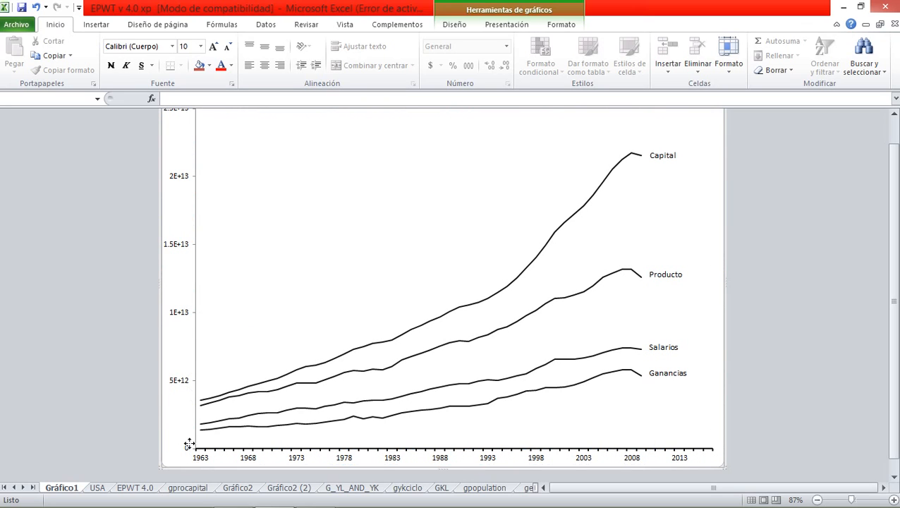
pyautogui.click(177, 416)
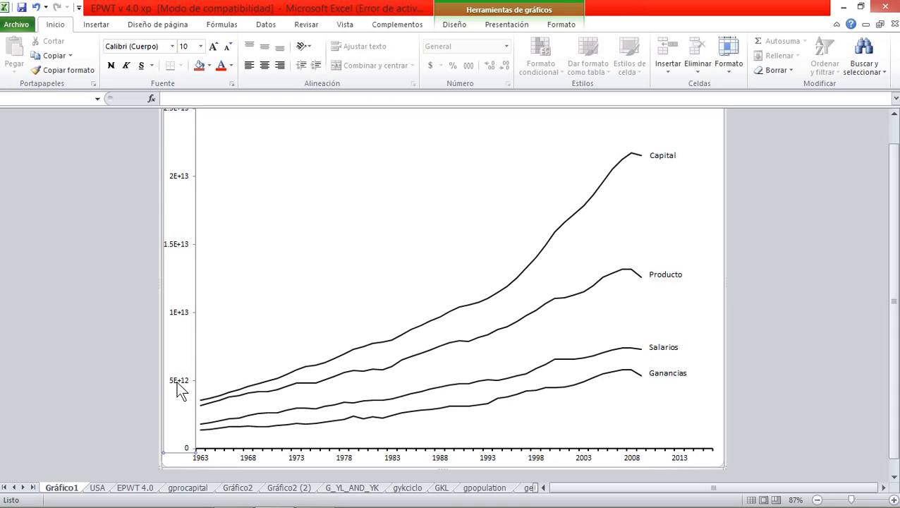
pyautogui.rightClick(177, 383)
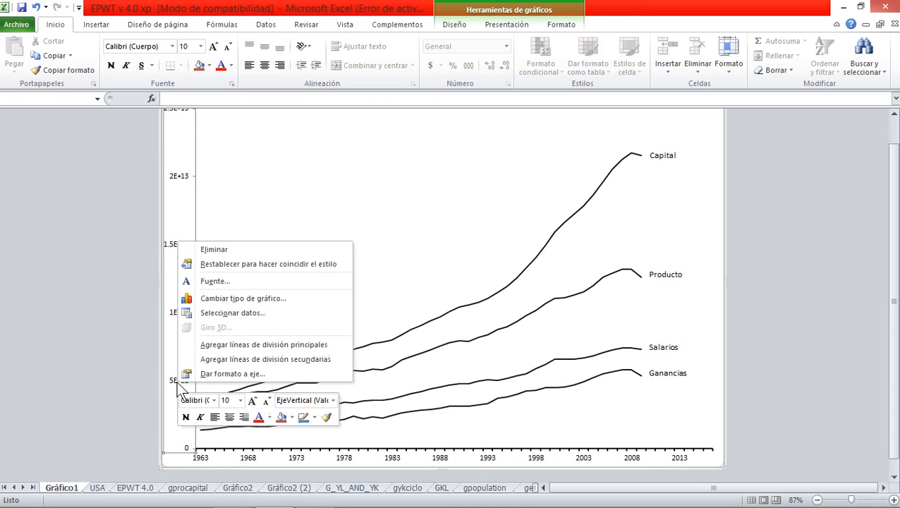
pyautogui.click(218, 377)
pyautogui.click(305, 156)
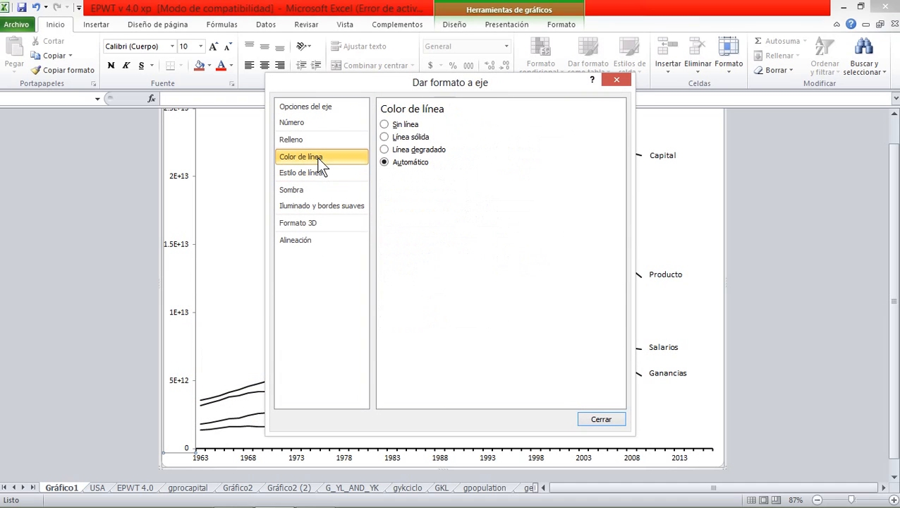
pyautogui.click(402, 137)
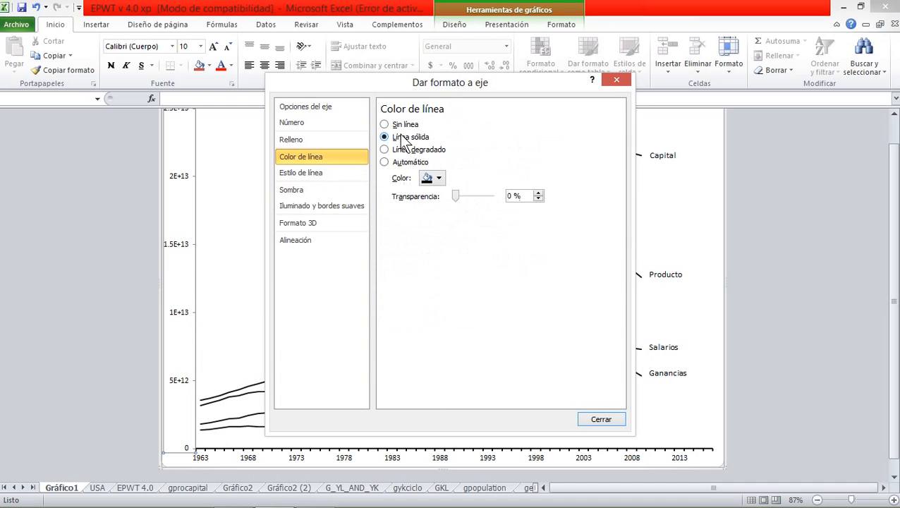
pyautogui.click(437, 179)
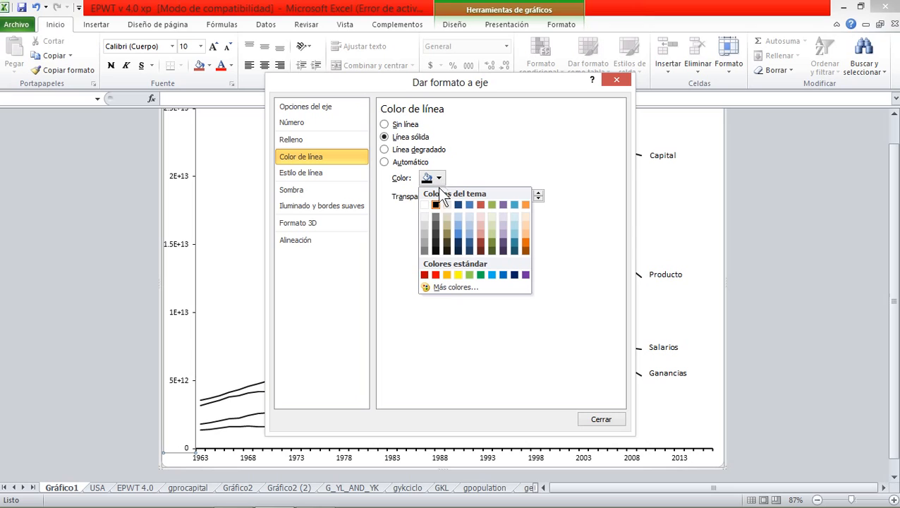
pyautogui.click(435, 205)
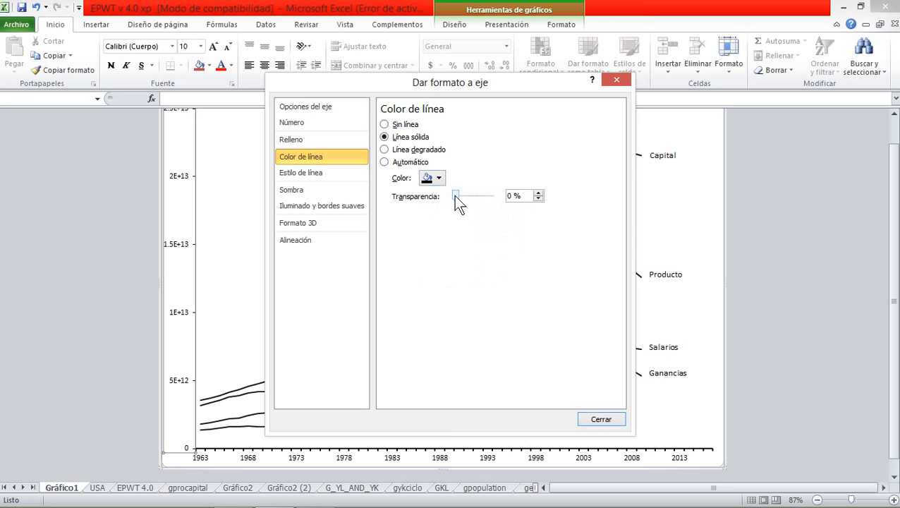
pyautogui.moveTo(454, 195); pyautogui.dragTo(458, 199)
# Set the line width of the vertical value axis to 2 pt
pyautogui.click(292, 174)
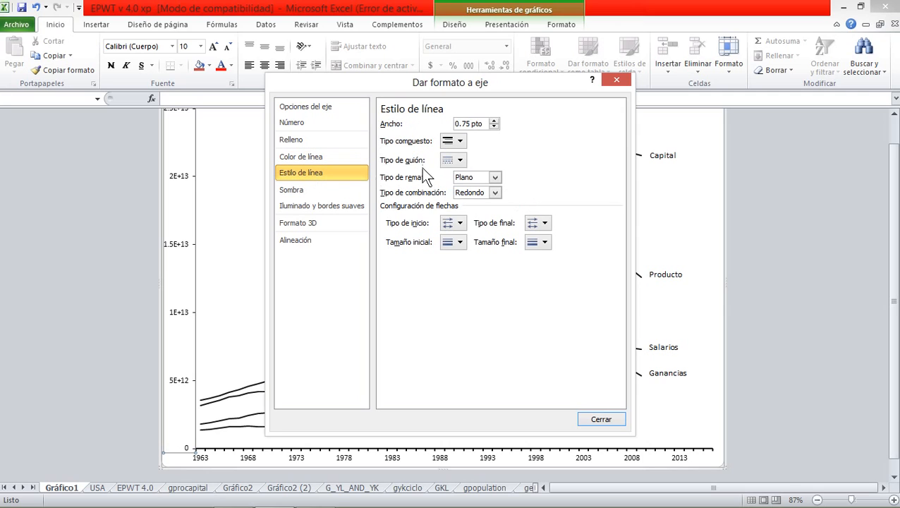
pyautogui.click(494, 121)
pyautogui.click(494, 121)
pyautogui.click(493, 122)
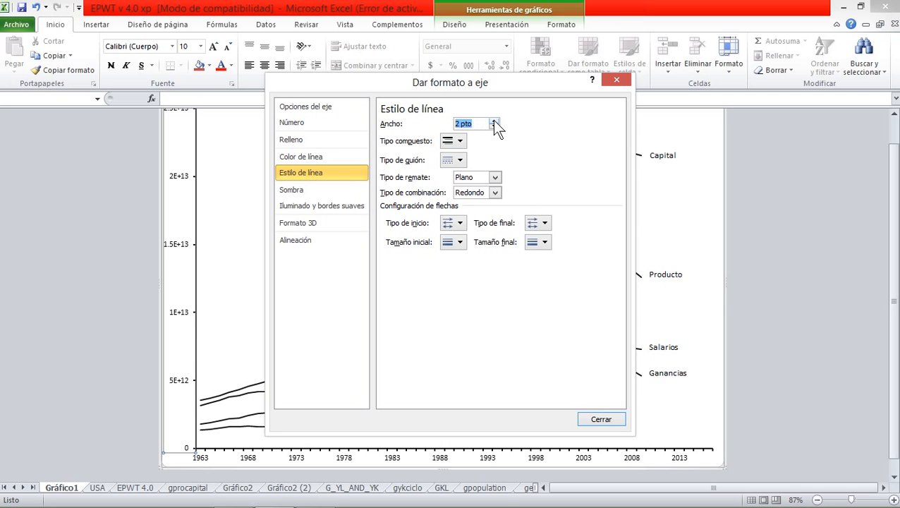
pyautogui.click(493, 122)
pyautogui.click(493, 127)
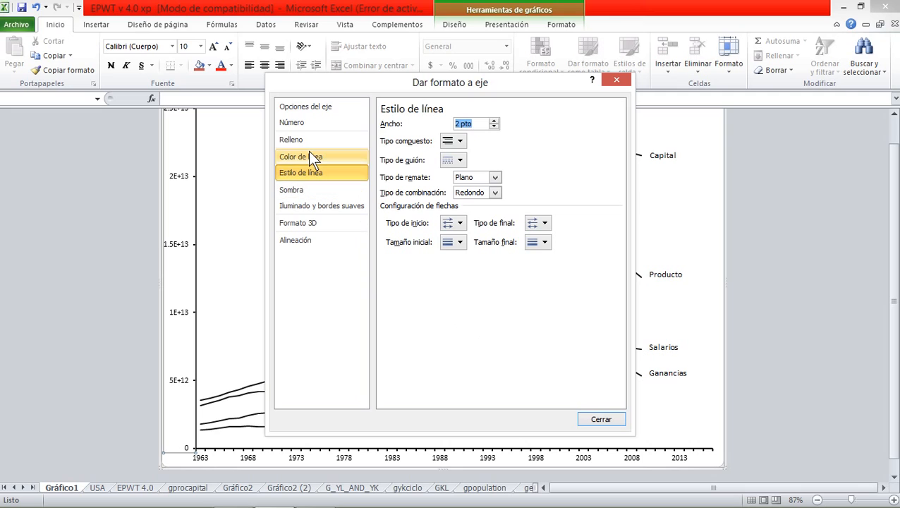
# Try a currency number format with 0 decimal places and the $ symbol on the vertical value axis
pyautogui.click(296, 123)
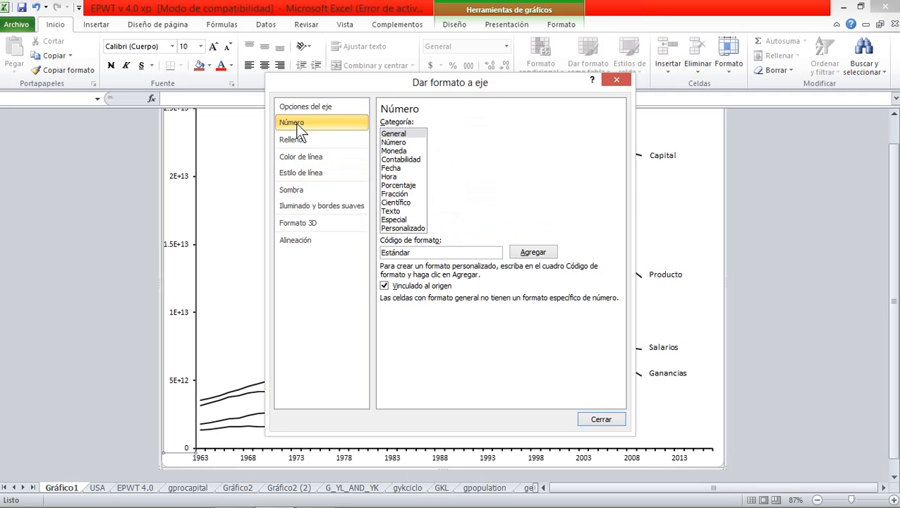
pyautogui.click(397, 151)
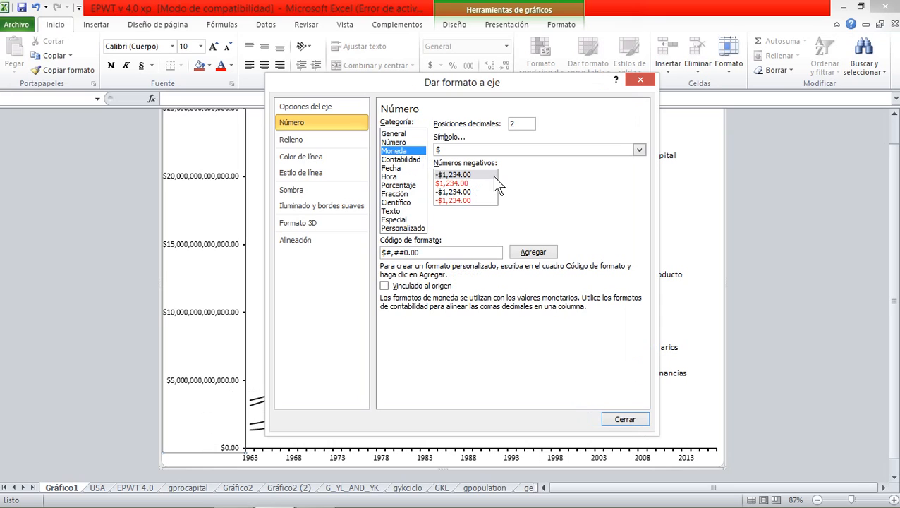
pyautogui.doubleClick(519, 124)
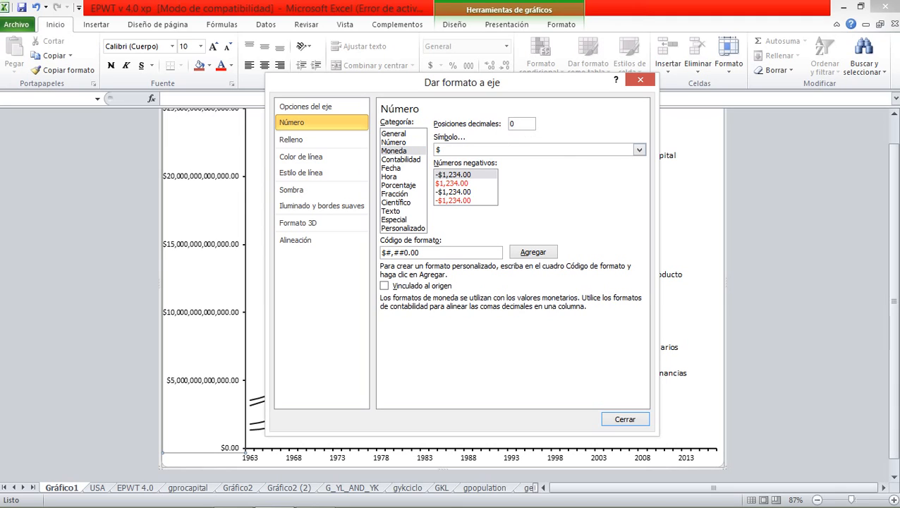
pyautogui.click(639, 151)
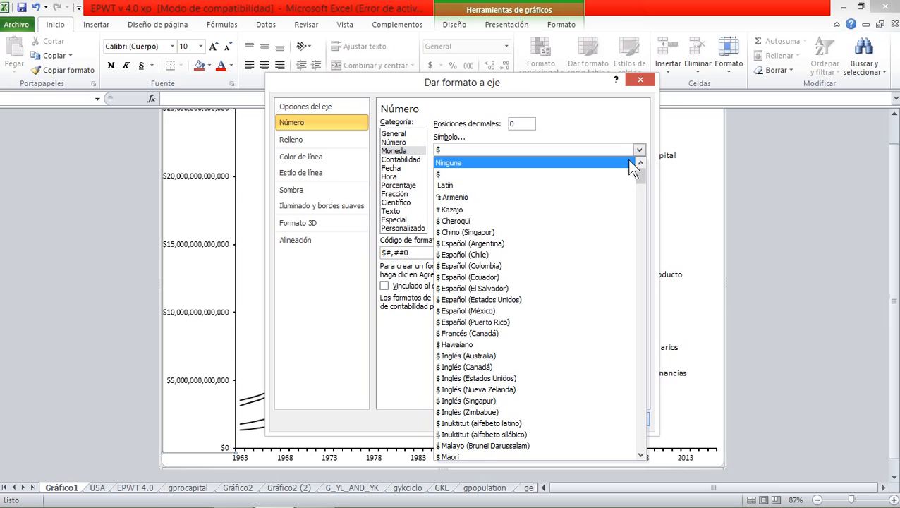
pyautogui.click(547, 174)
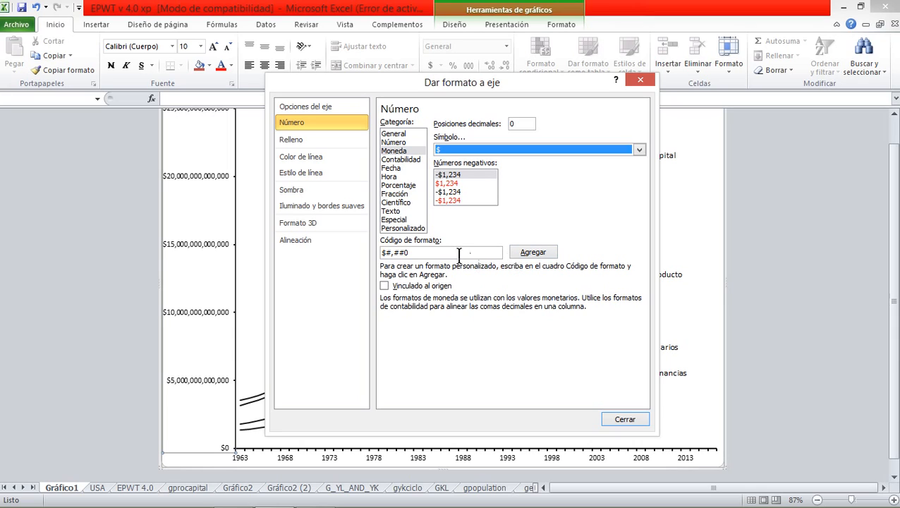
# Try the Number, General, Currency and Accounting number formats in turn on the vertical value axis
pyautogui.click(404, 143)
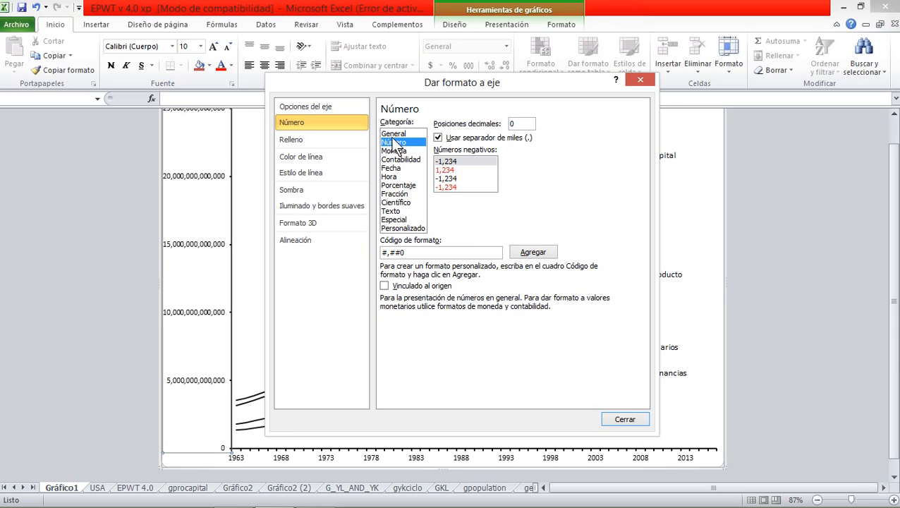
pyautogui.click(394, 134)
pyautogui.click(395, 151)
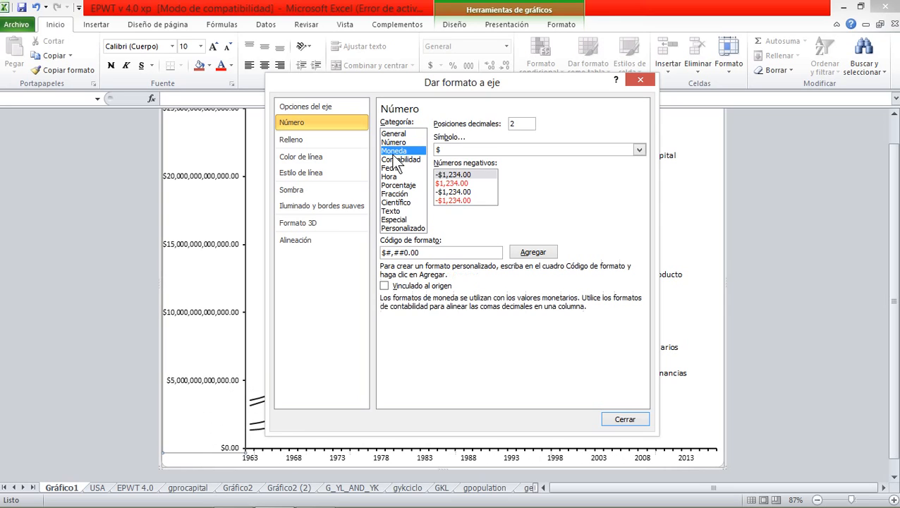
pyautogui.click(398, 159)
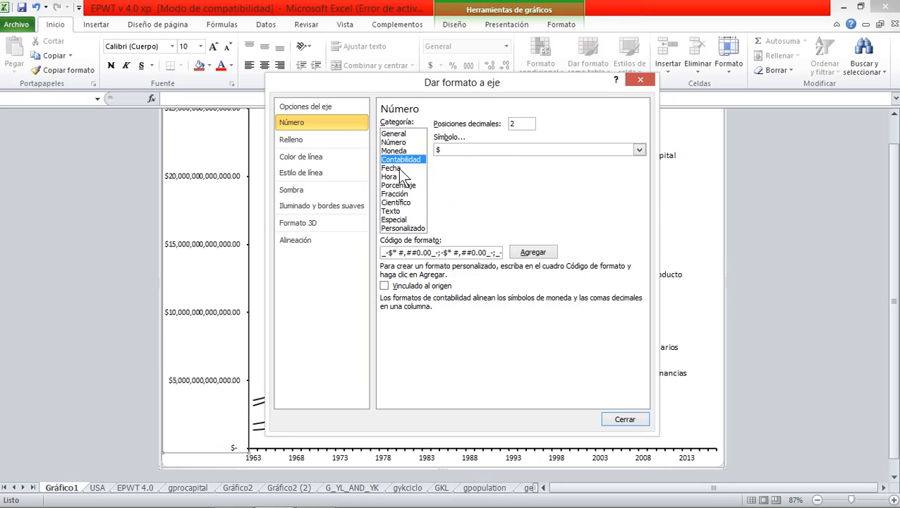
pyautogui.click(393, 142)
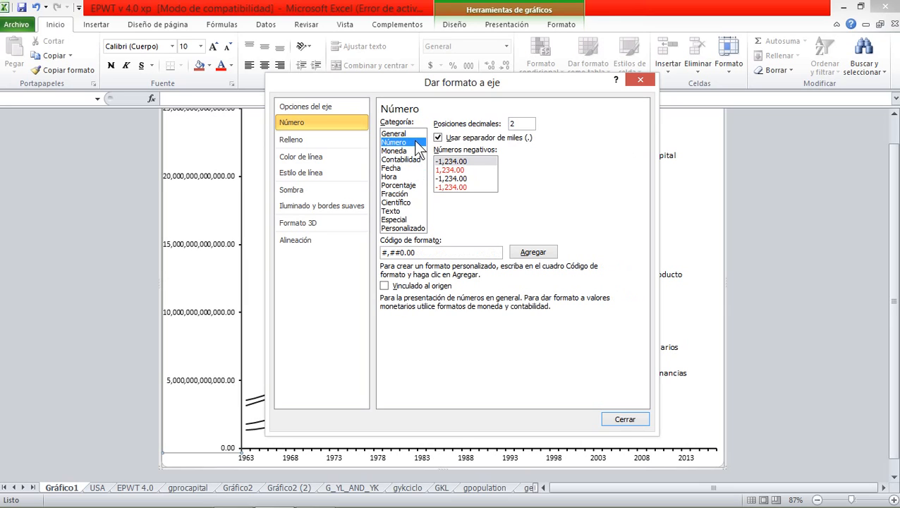
pyautogui.click(395, 134)
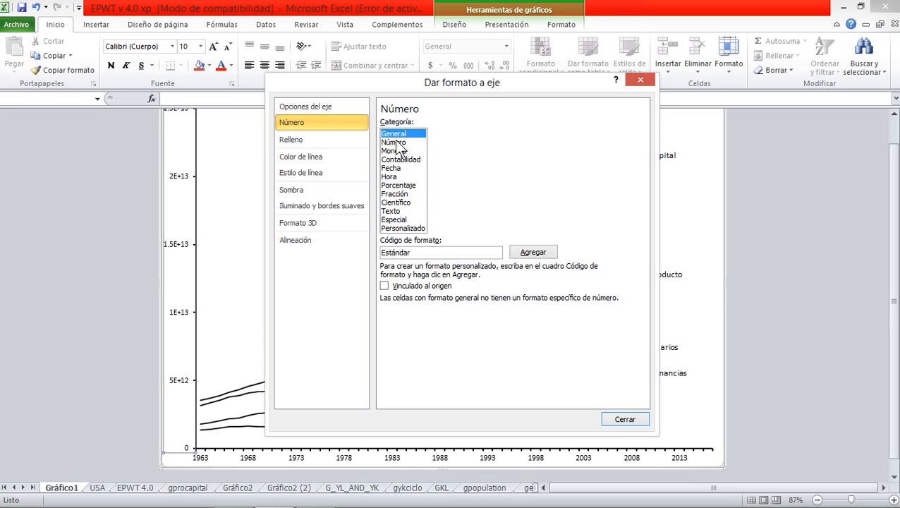
pyautogui.click(395, 142)
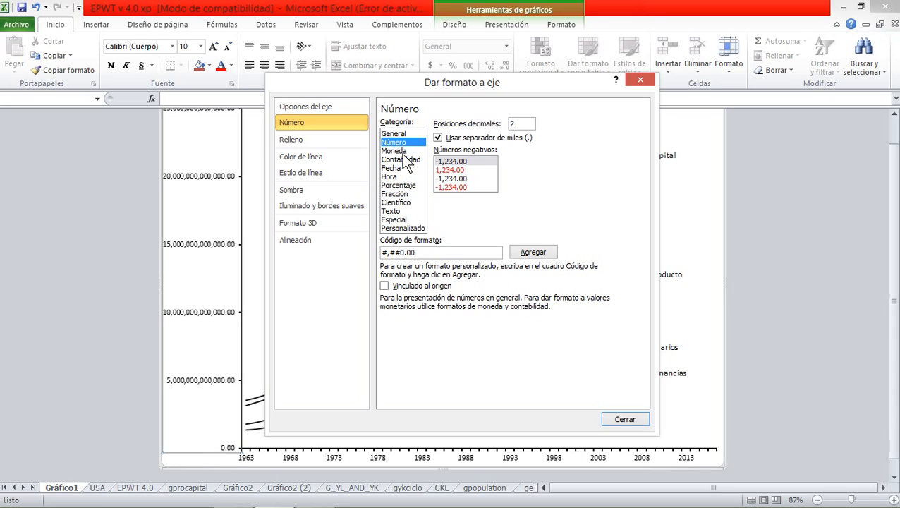
# Give the vertical value axis the custom number format #,##0;[Rojo]#,##0 and set its display units to millions
pyautogui.click(403, 228)
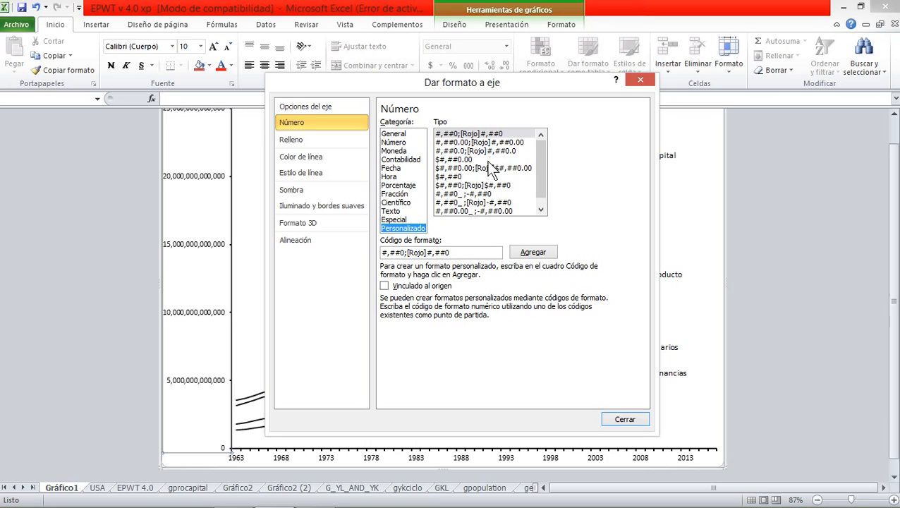
pyautogui.moveTo(537, 172)
pyautogui.mouseDown()
pyautogui.moveTo(540, 199)
pyautogui.moveTo(534, 155)
pyautogui.mouseUp()
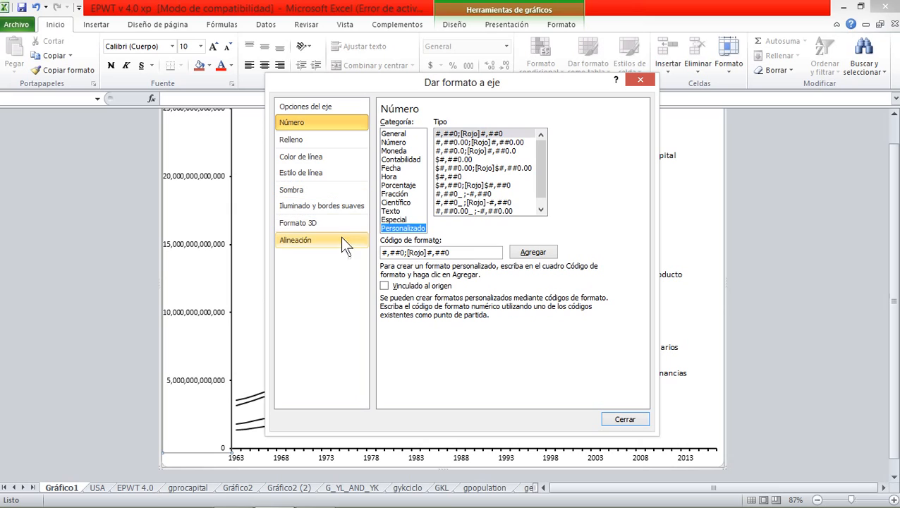
pyautogui.click(324, 106)
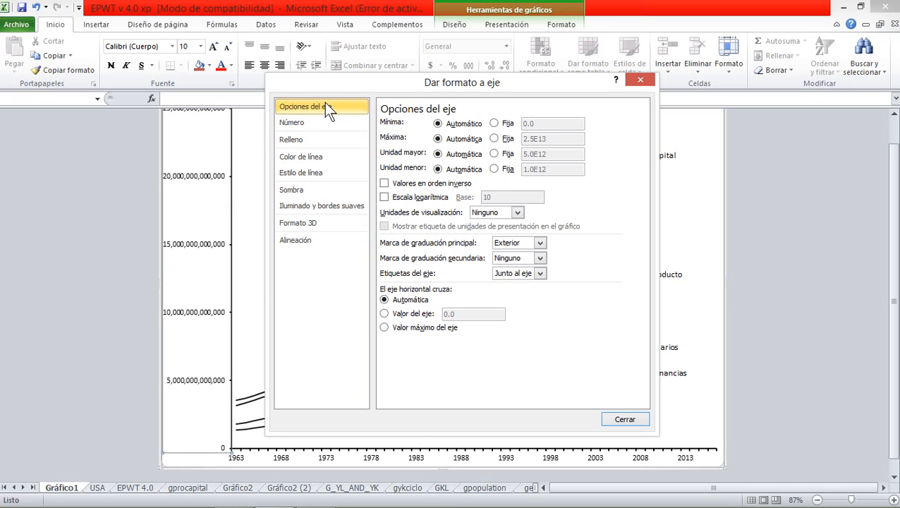
pyautogui.click(517, 213)
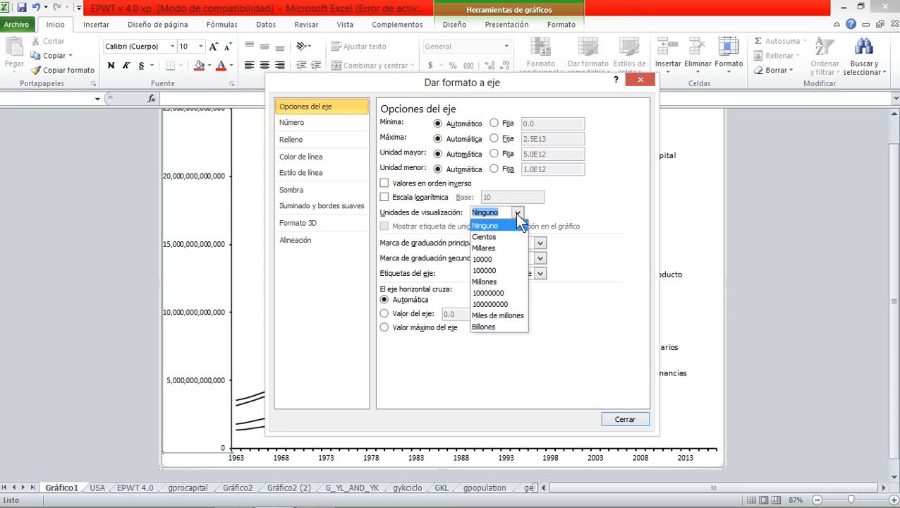
pyautogui.click(501, 281)
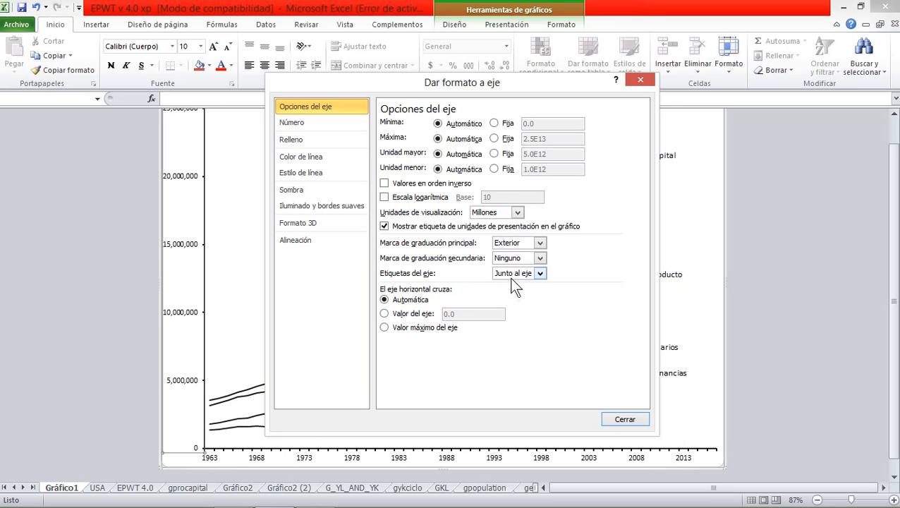
pyautogui.click(631, 419)
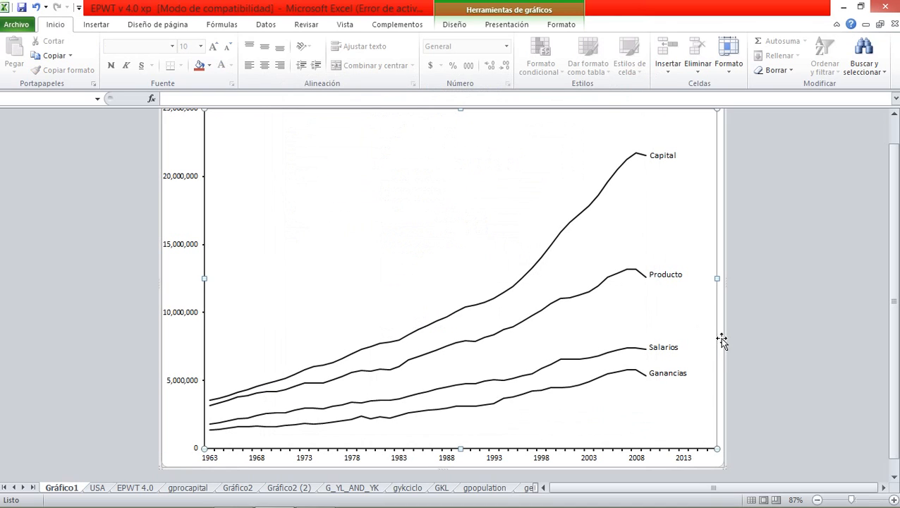
pyautogui.click(712, 337)
pyautogui.scroll(1, 581, 318)
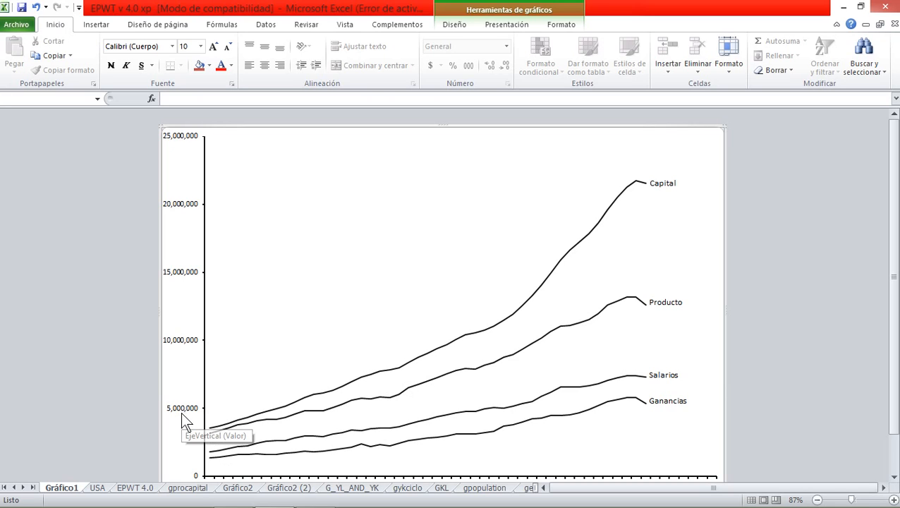
pyautogui.click(294, 281)
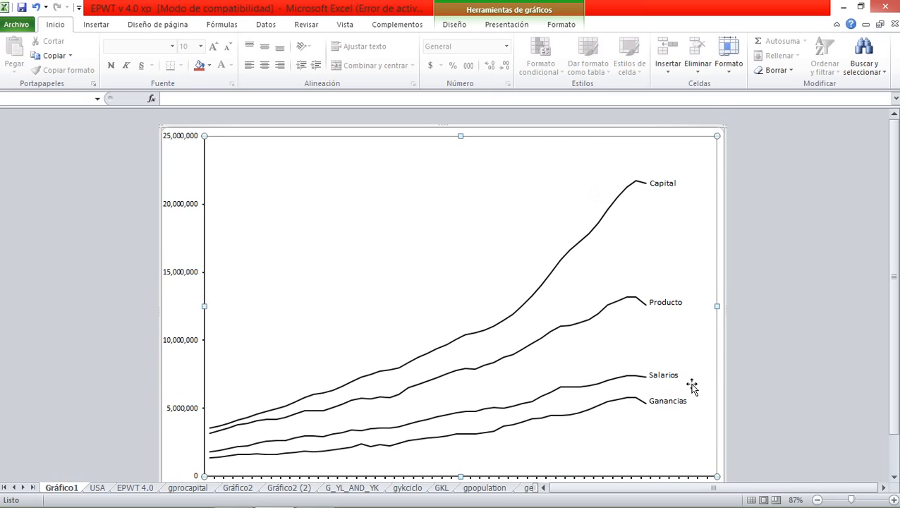
pyautogui.scroll(-2, 692, 386)
pyautogui.scroll(1, 691, 386)
pyautogui.scroll(1, 691, 386)
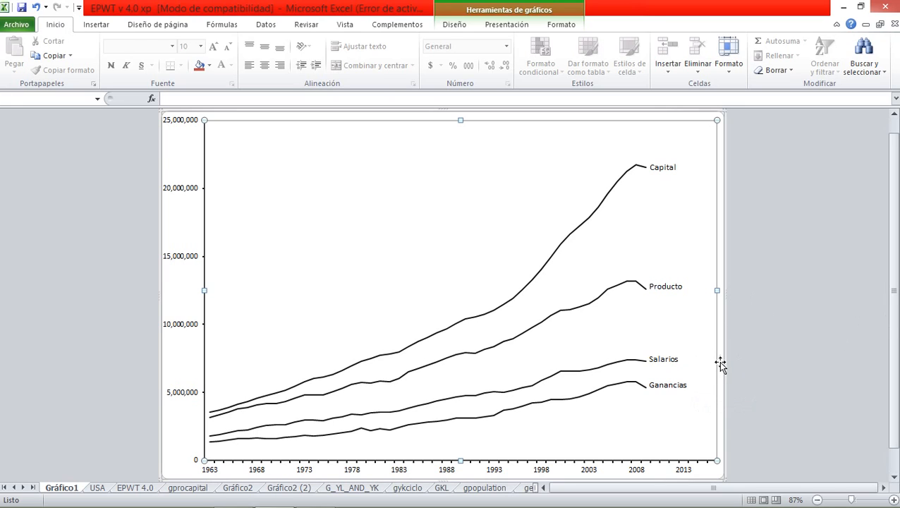
pyautogui.click(719, 362)
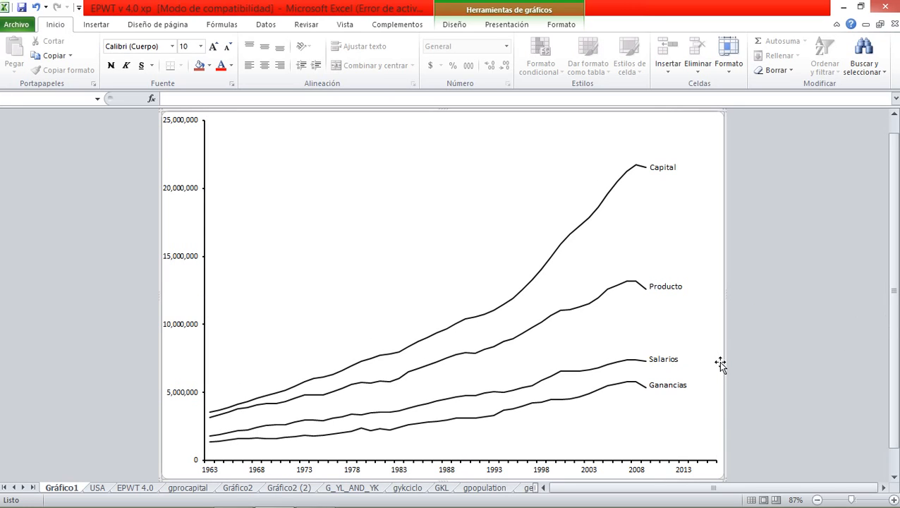
# Recolour the Producto series line with a solid mid-grey theme colour, keeping its 2.25 pt width
pyautogui.click(522, 338)
pyautogui.rightClick(521, 335)
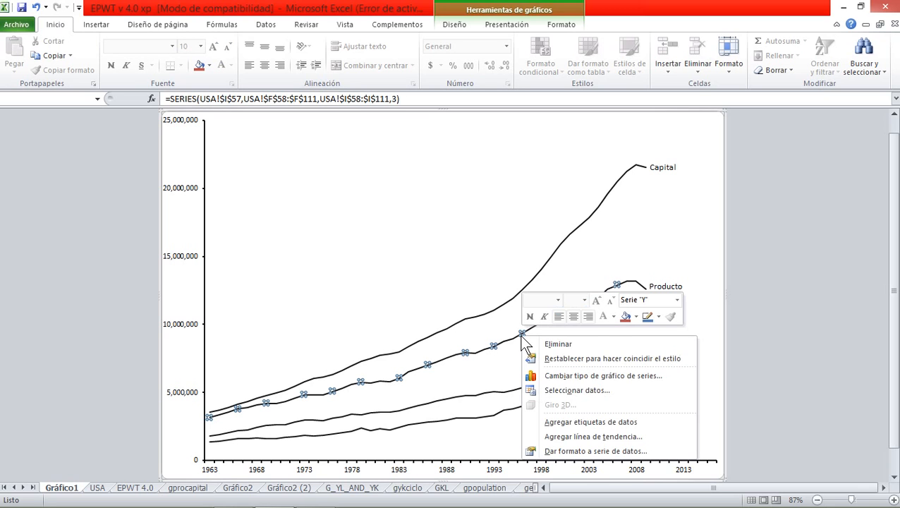
pyautogui.click(554, 449)
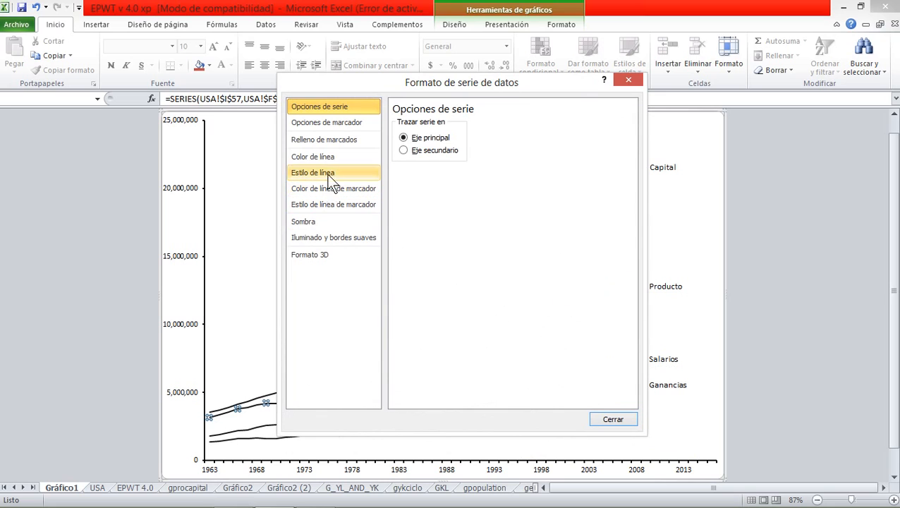
pyautogui.click(329, 156)
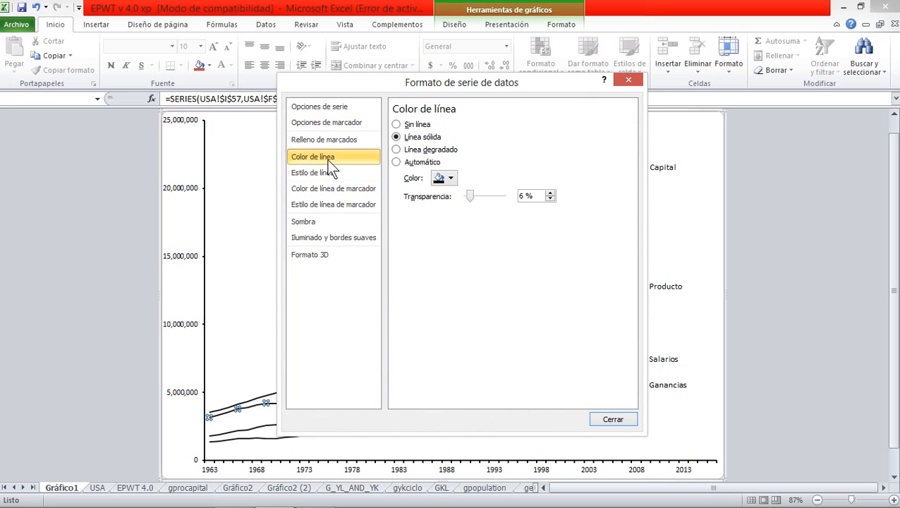
pyautogui.click(448, 178)
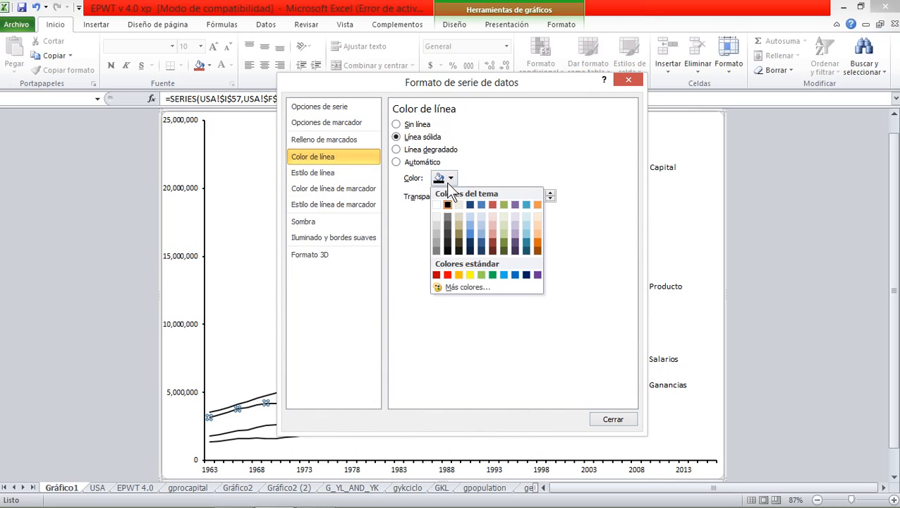
pyautogui.click(435, 247)
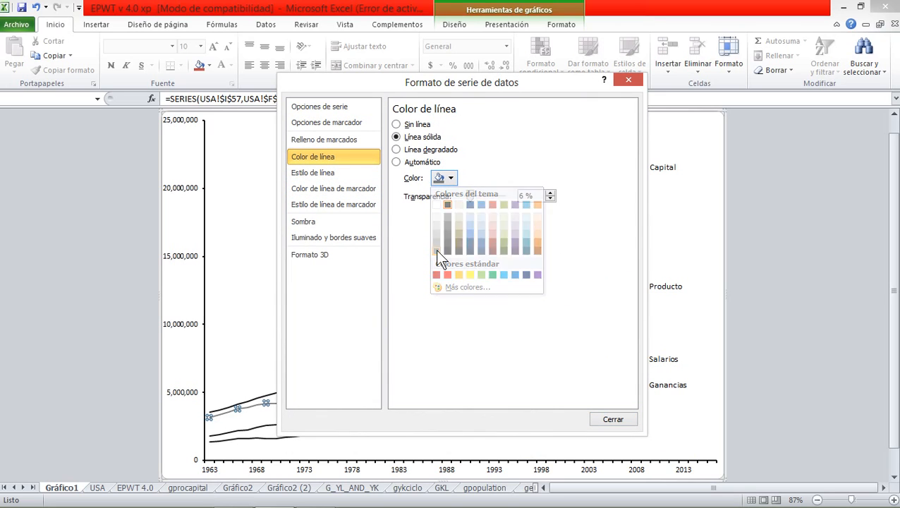
pyautogui.click(322, 175)
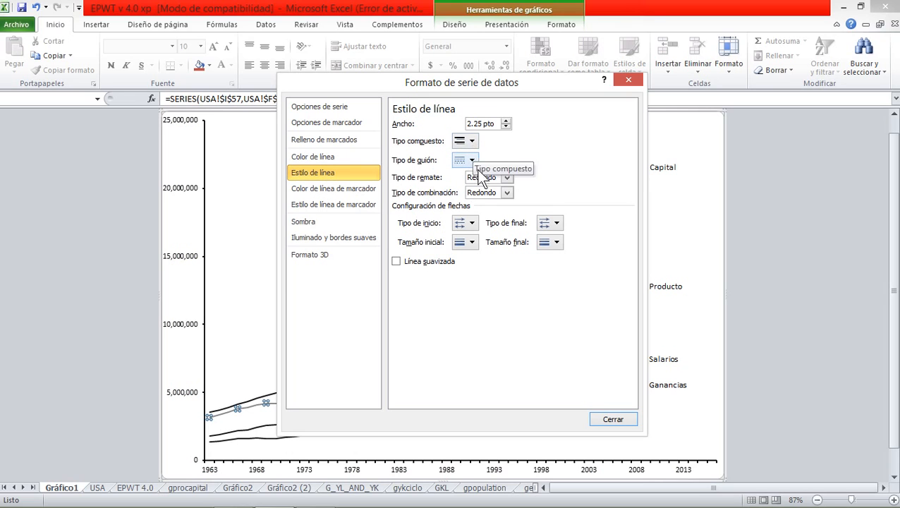
pyautogui.click(610, 418)
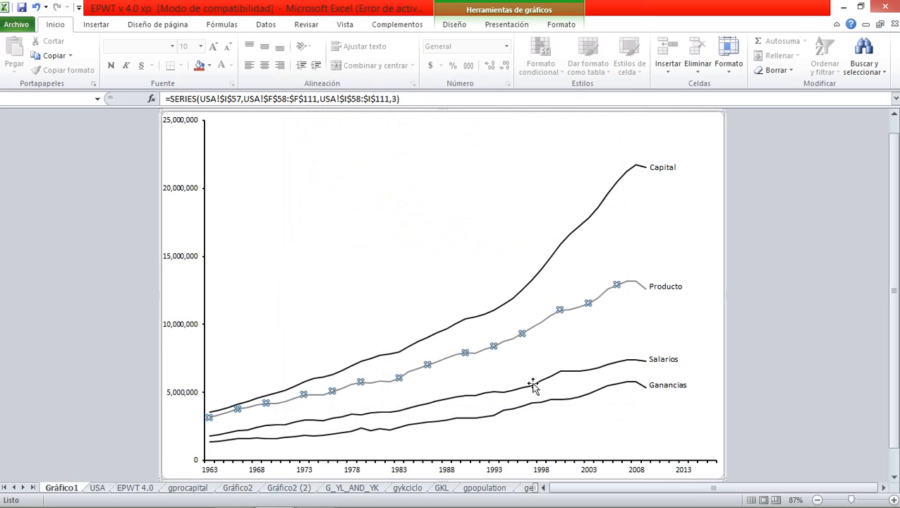
# Recolour the Ganancias series line with the same grey as the Producto line
pyautogui.click(530, 407)
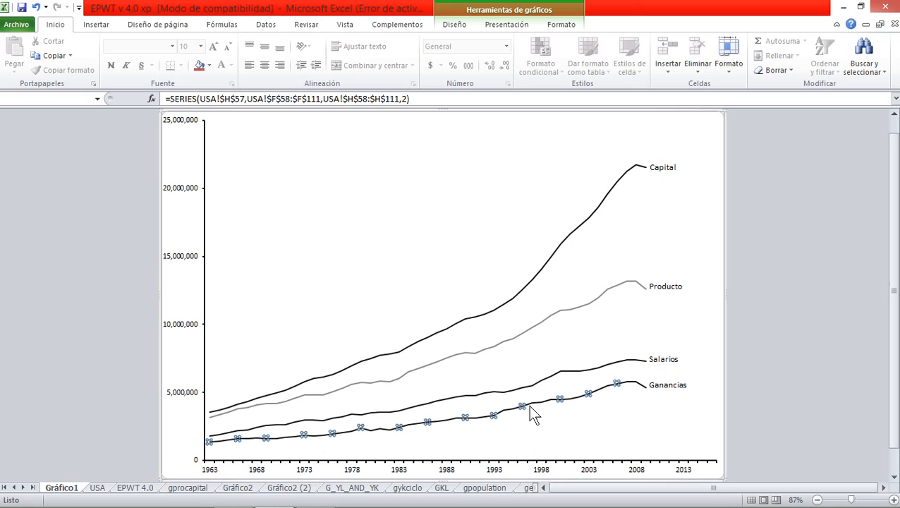
pyautogui.click(536, 427)
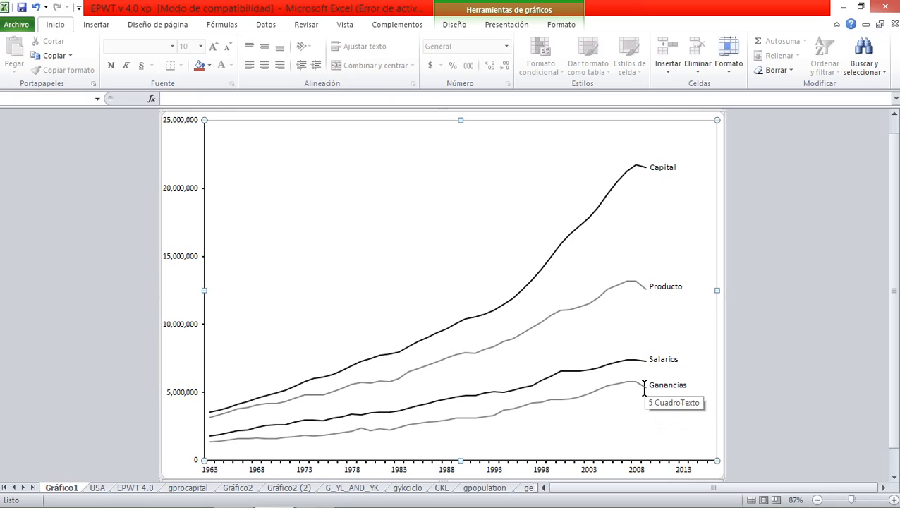
pyautogui.moveTo(645, 296)
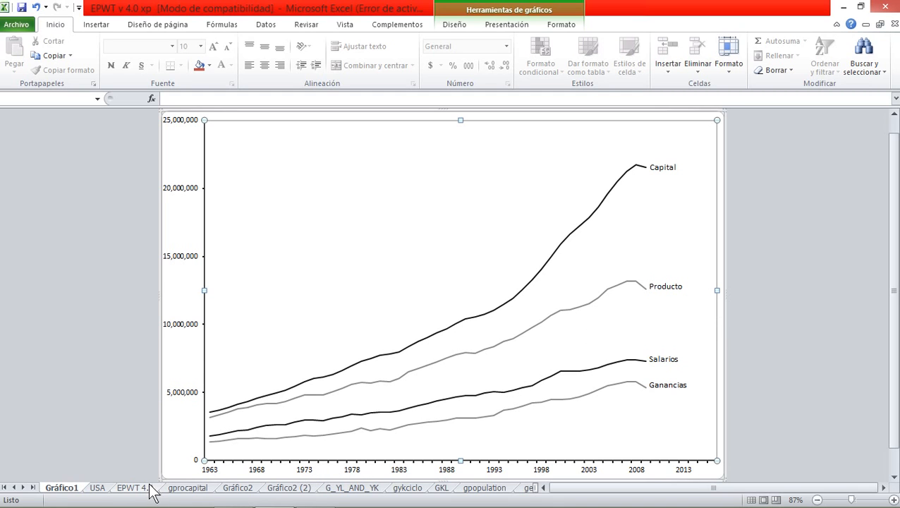
# Return to the USA sheet and save the workbook in its current format, continuing past the compatibility check
pyautogui.click(99, 488)
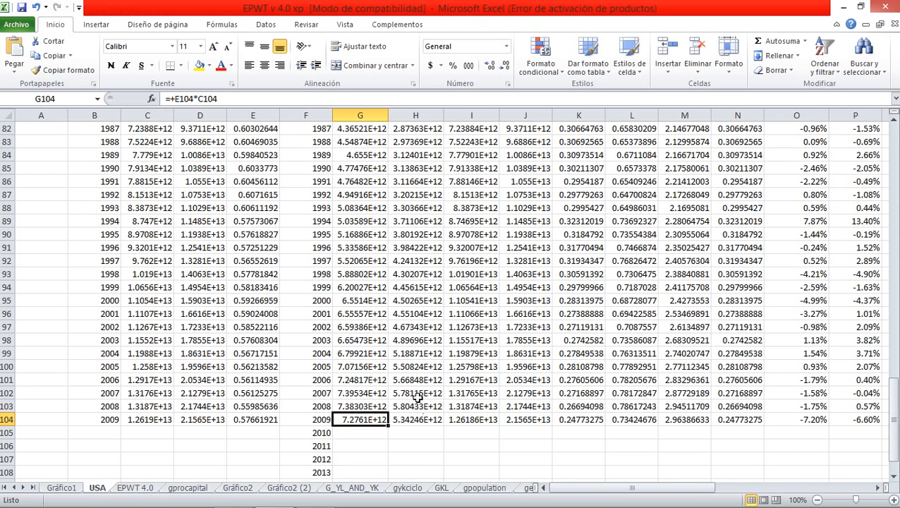
pyautogui.click(892, 121)
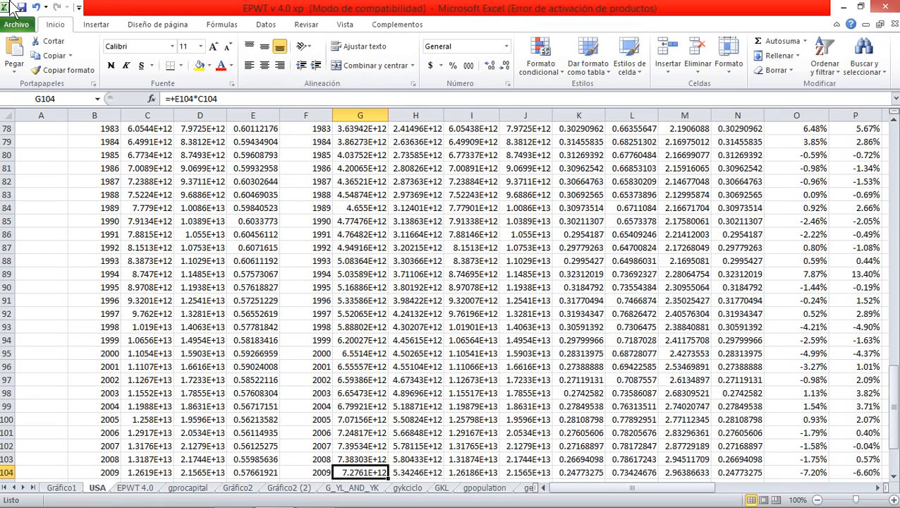
pyautogui.click(21, 8)
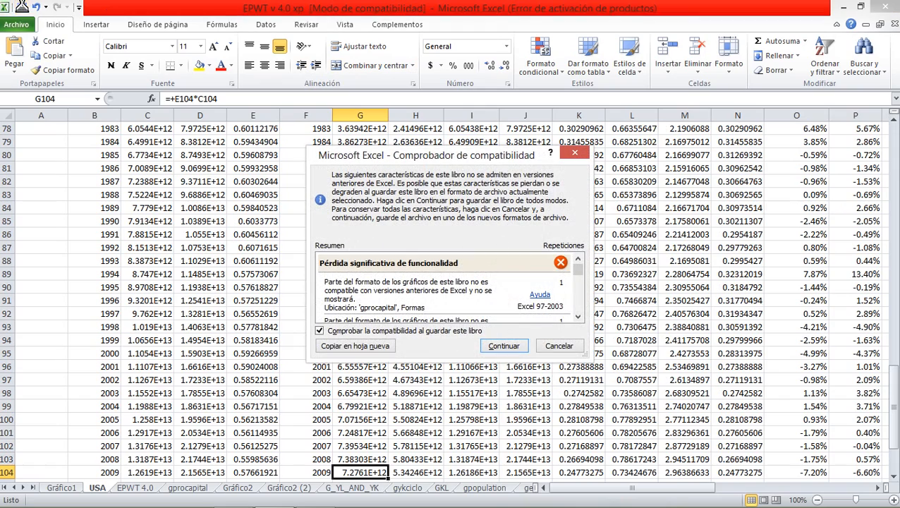
pyautogui.click(503, 344)
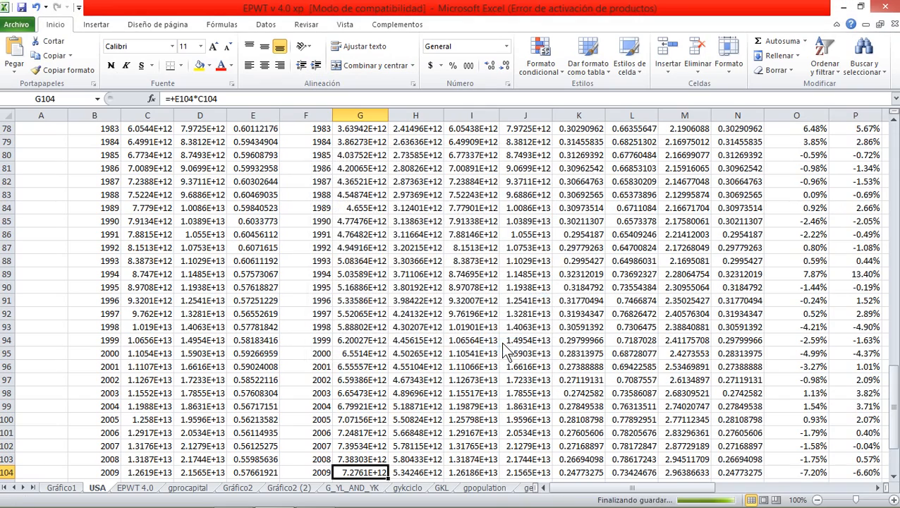
# On the USA sheet, select the year column F57:F111 together with the g, P´ and co columns K57:M111
pyautogui.click(894, 134)
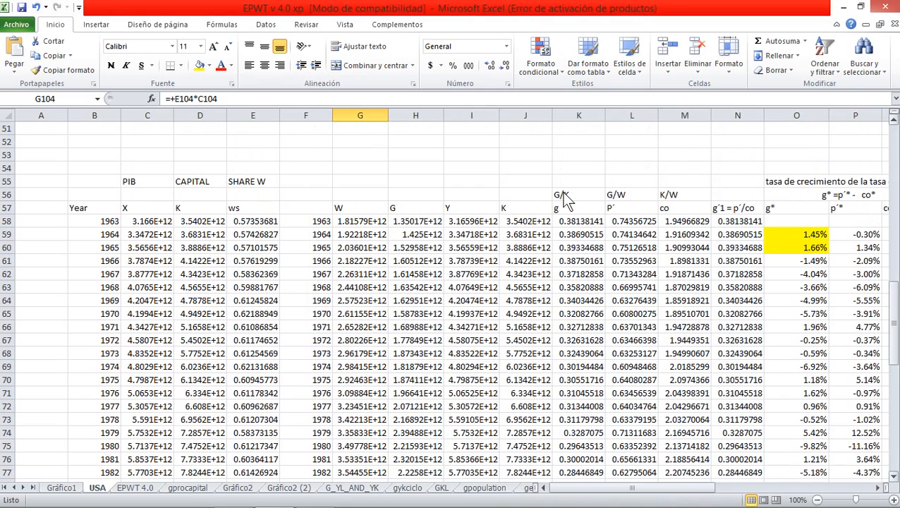
pyautogui.click(318, 211)
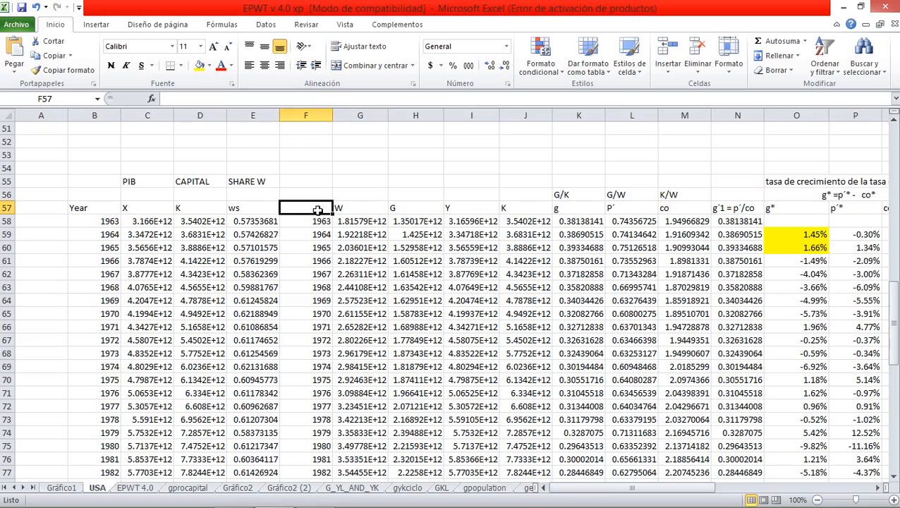
pyautogui.moveTo(318, 210)
pyautogui.mouseDown()
pyautogui.moveTo(324, 485)
pyautogui.moveTo(319, 209)
pyautogui.mouseUp()
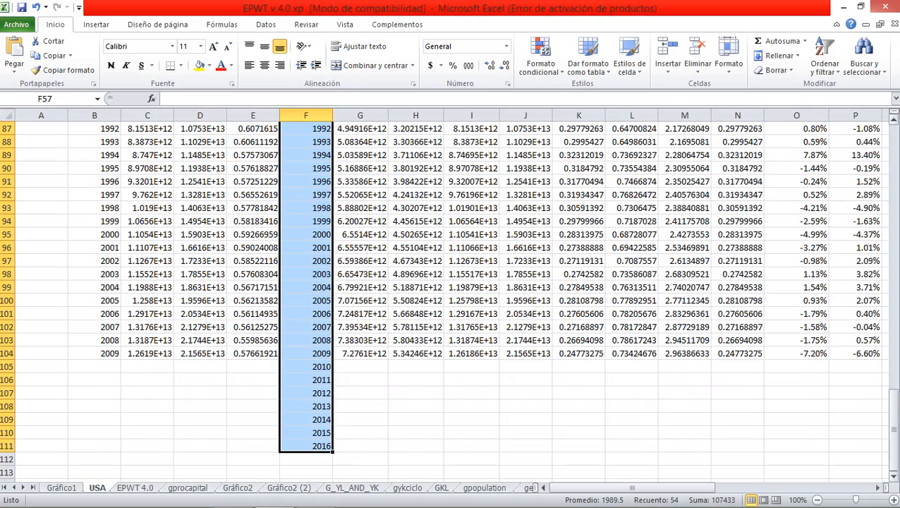
pyautogui.moveTo(891, 403); pyautogui.dragTo(890, 305)
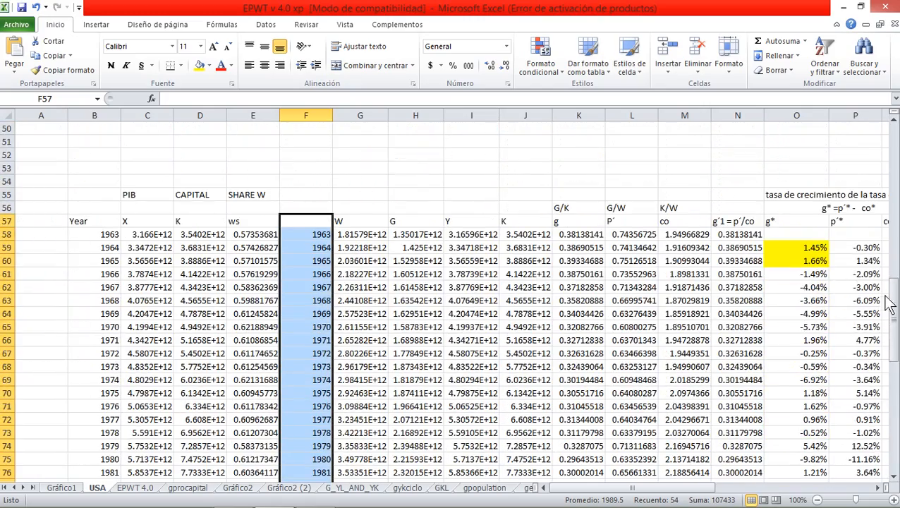
pyautogui.click(879, 487)
pyautogui.click(879, 487)
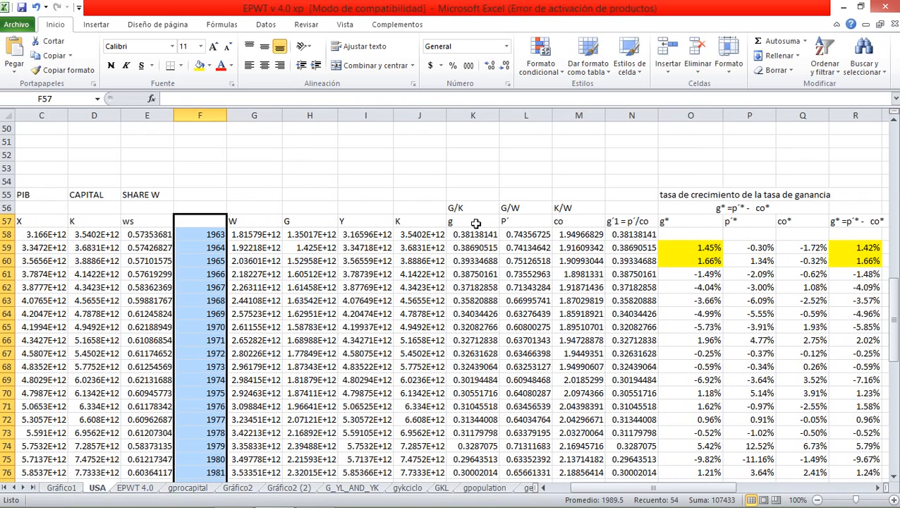
pyautogui.moveTo(476, 223); pyautogui.dragTo(574, 455)
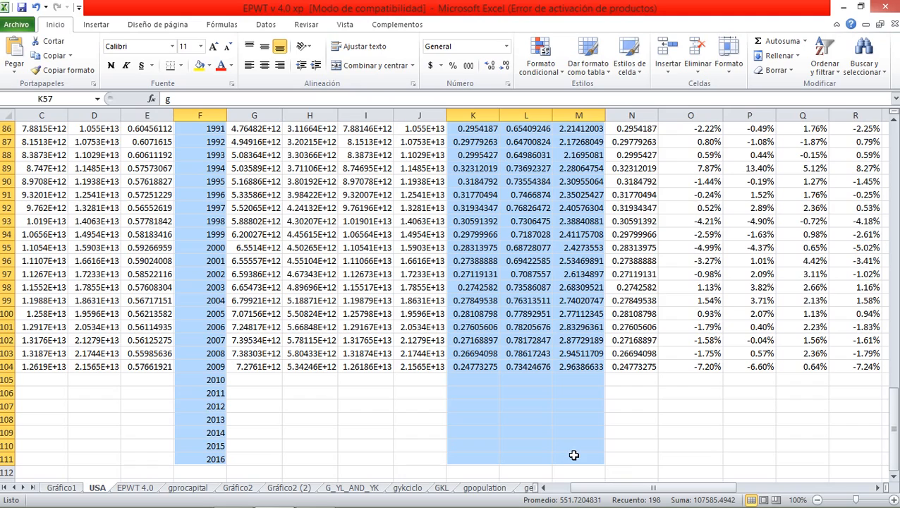
# Insert a new chart sheet before the USA sheet from the selected year, g, P´ and co data
pyautogui.rightClick(98, 489)
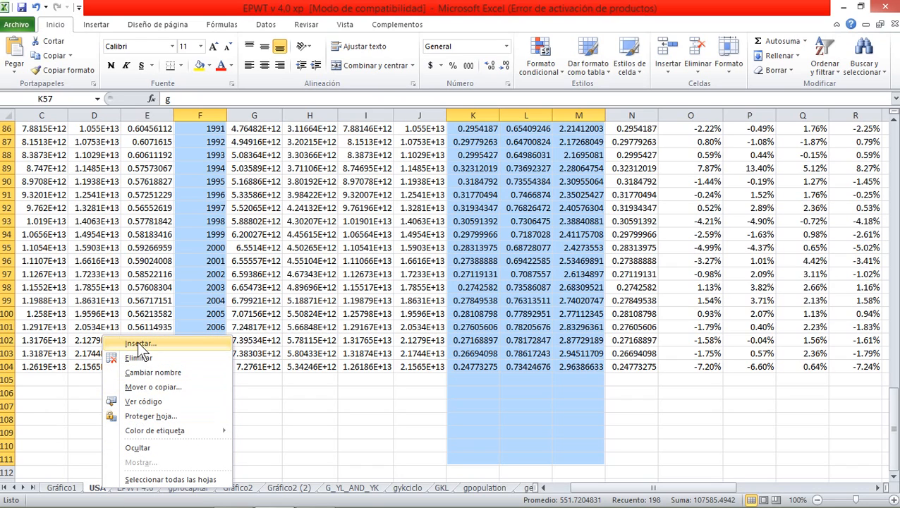
pyautogui.click(137, 341)
pyautogui.click(102, 290)
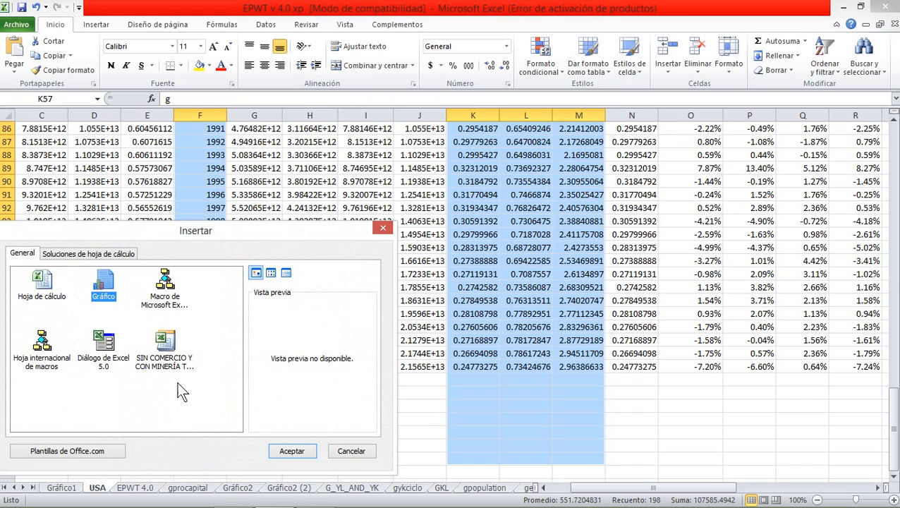
pyautogui.click(293, 448)
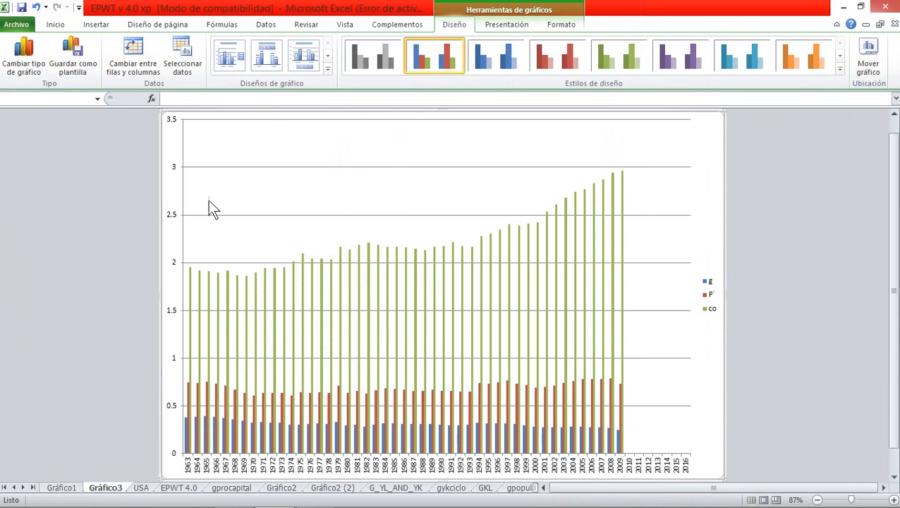
# Copy the finished line chart on the Gráfico1 sheet
pyautogui.click(62, 488)
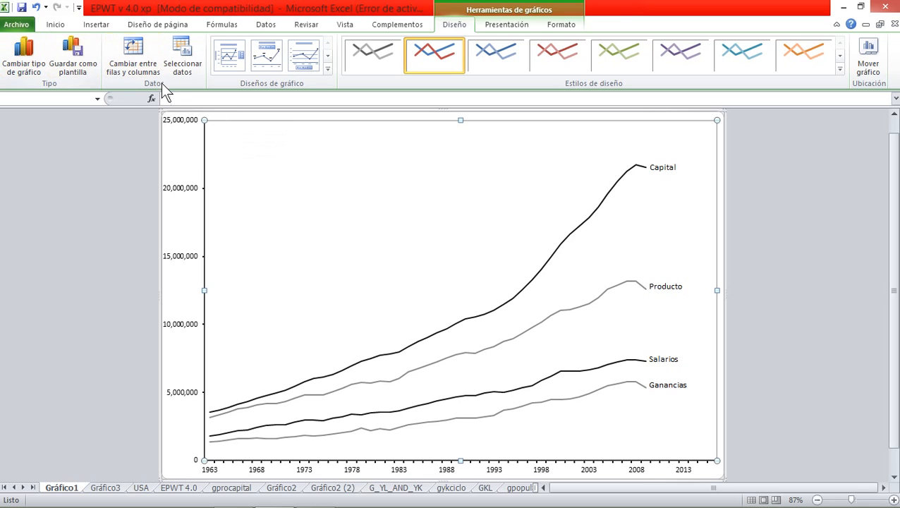
pyautogui.click(247, 115)
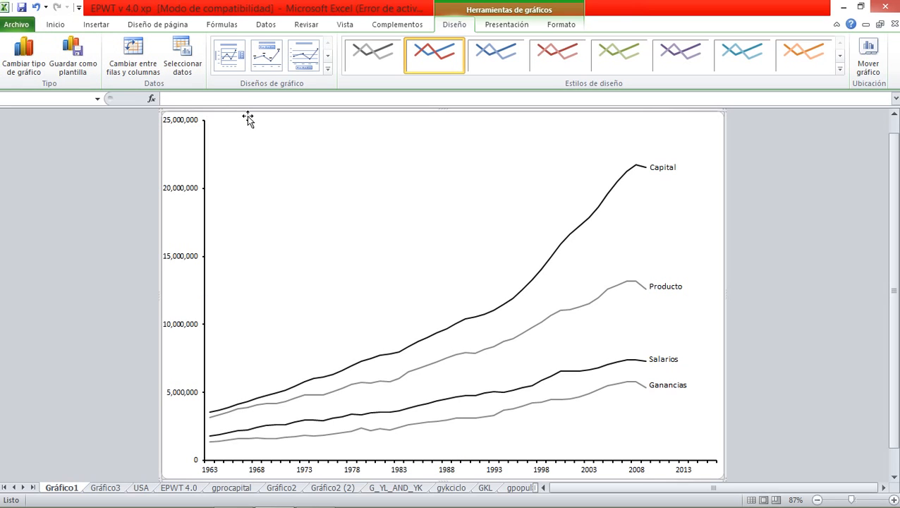
pyautogui.click(55, 25)
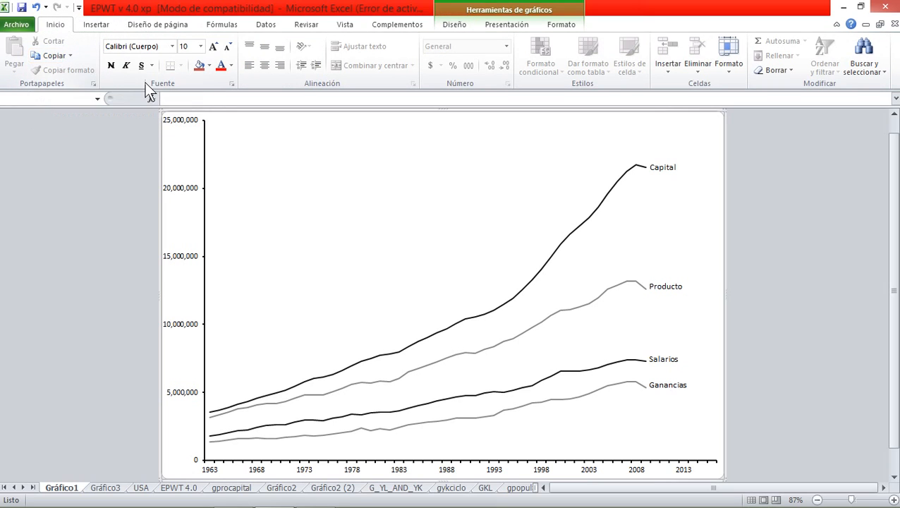
pyautogui.rightClick(258, 182)
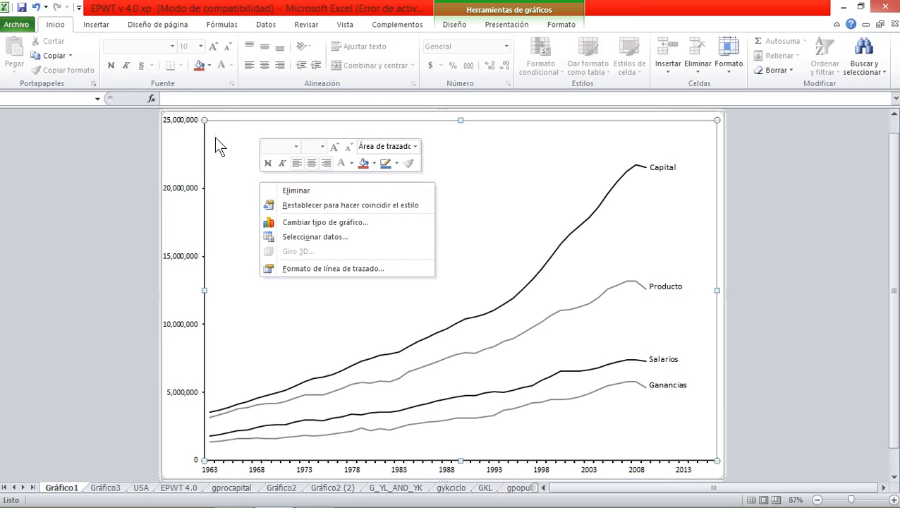
pyautogui.click(49, 57)
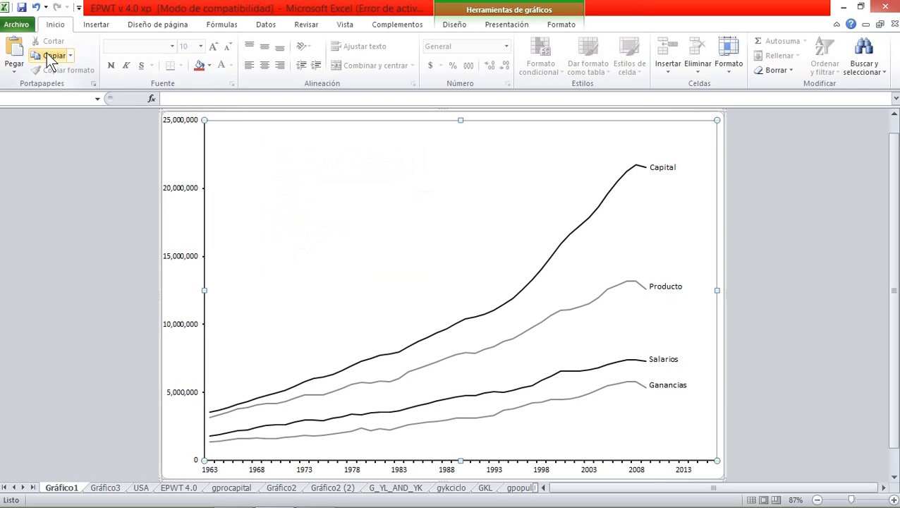
# Paste only the formats of the copied chart onto the column chart in Gráfico3
pyautogui.click(105, 487)
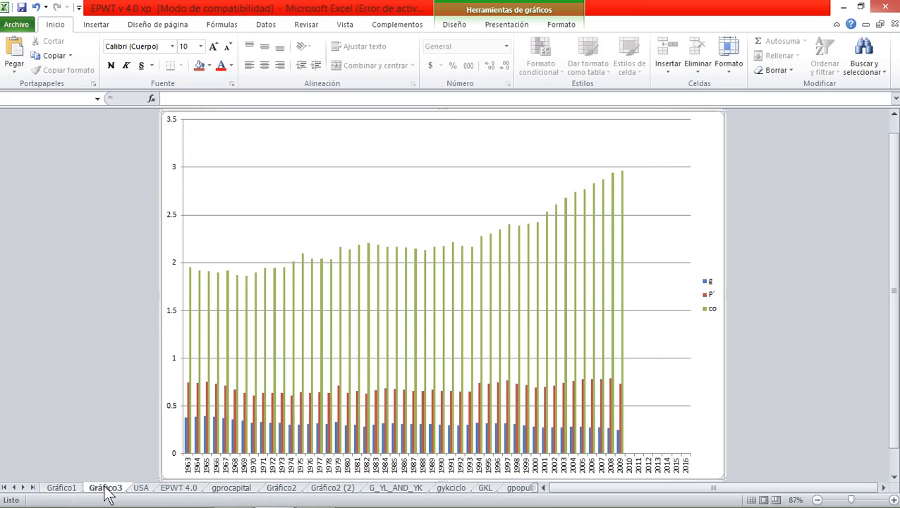
pyautogui.click(15, 76)
pyautogui.click(43, 115)
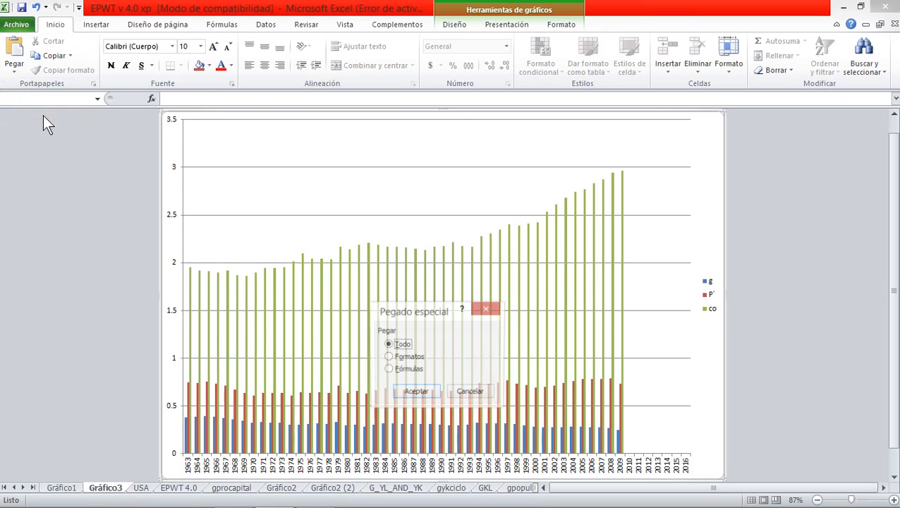
pyautogui.click(401, 357)
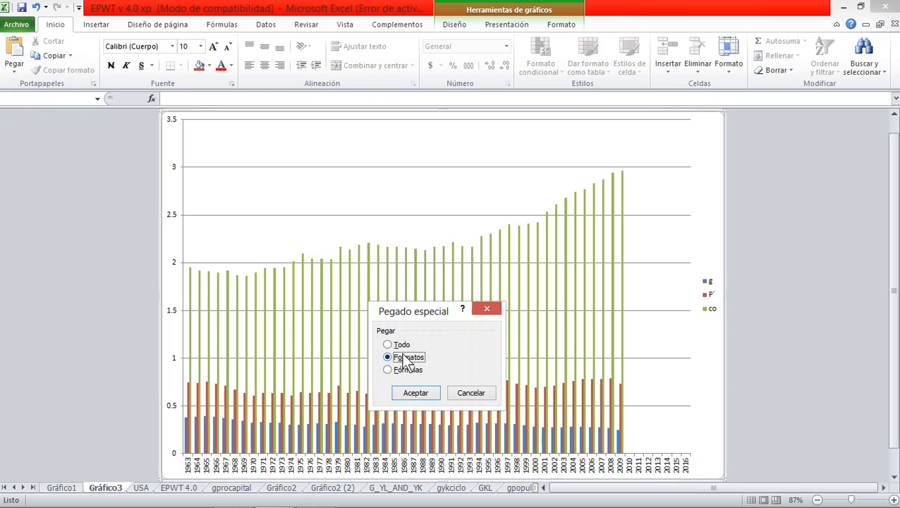
pyautogui.click(413, 393)
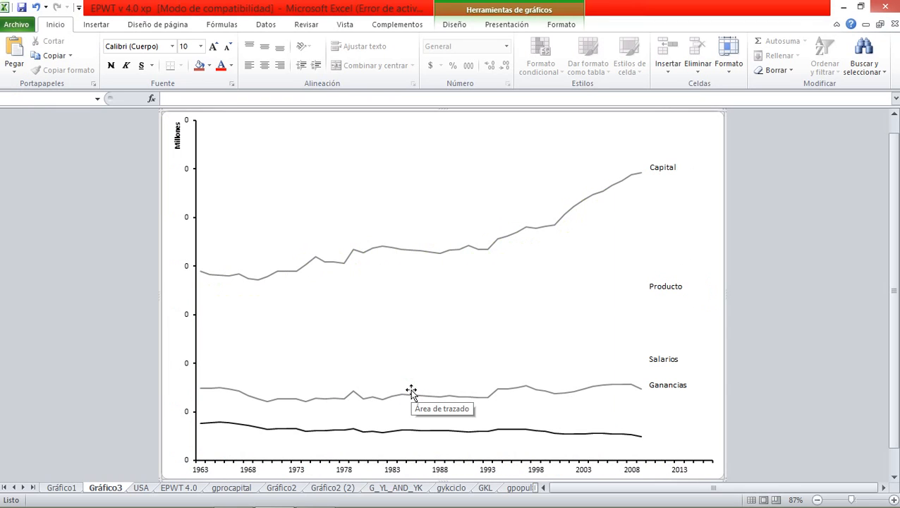
pyautogui.doubleClick(196, 290)
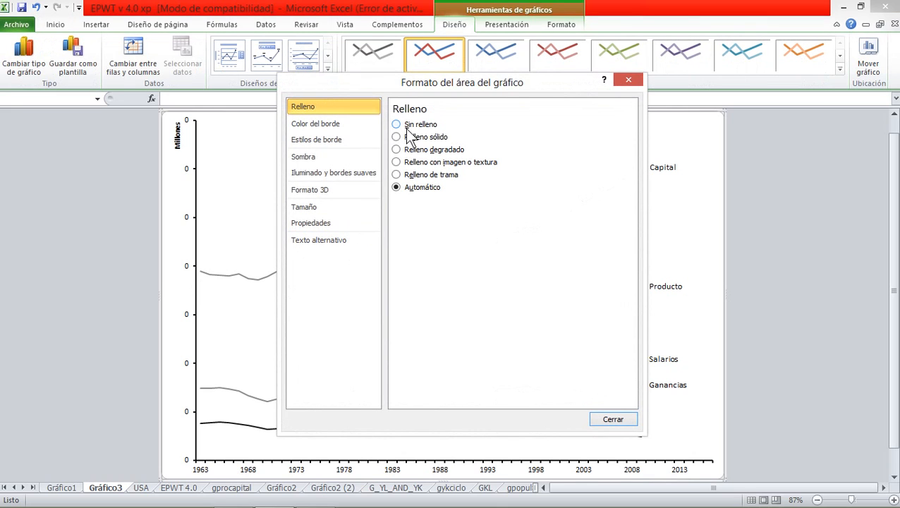
pyautogui.click(194, 232)
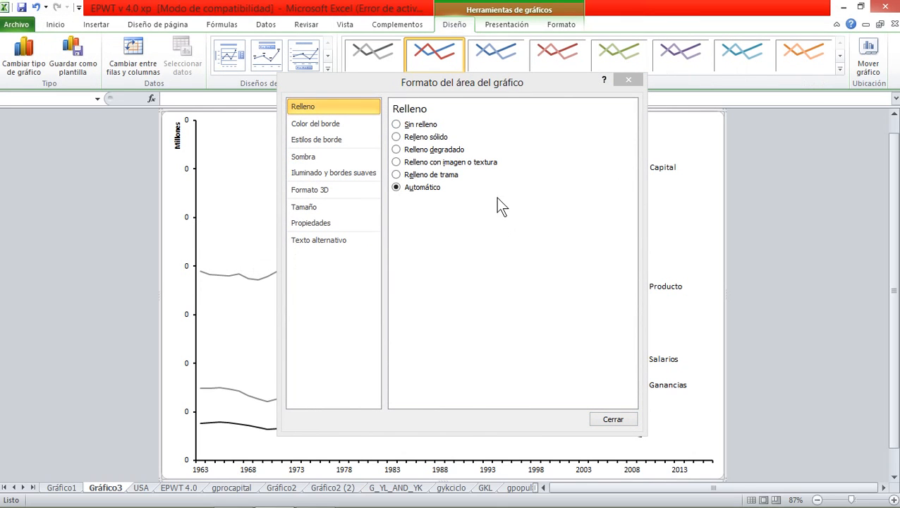
pyautogui.click(629, 80)
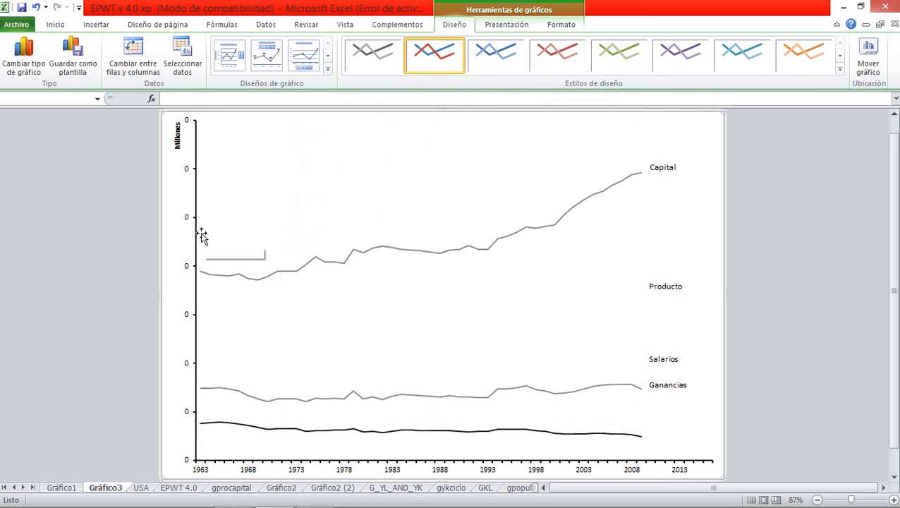
# Set the display units of the Gráfico3 chart's vertical value axis to none (Ninguno)
pyautogui.click(194, 171)
pyautogui.rightClick(194, 171)
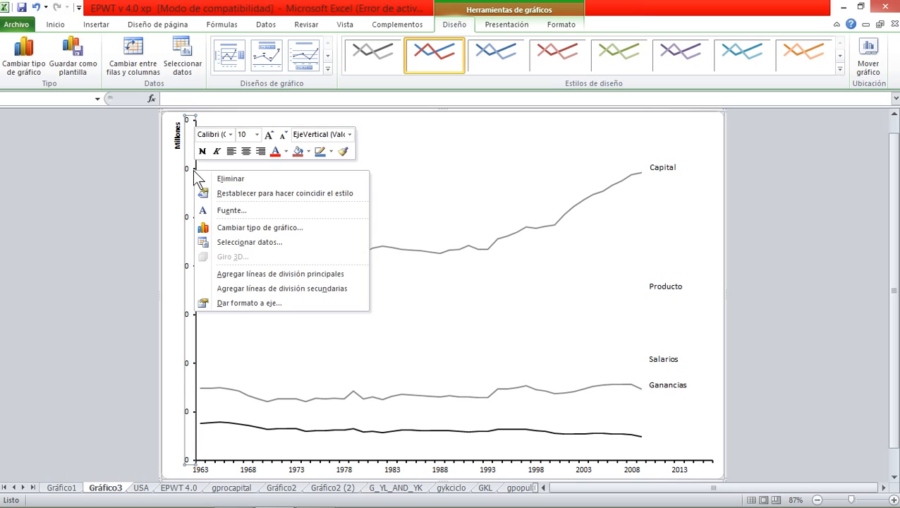
pyautogui.click(229, 308)
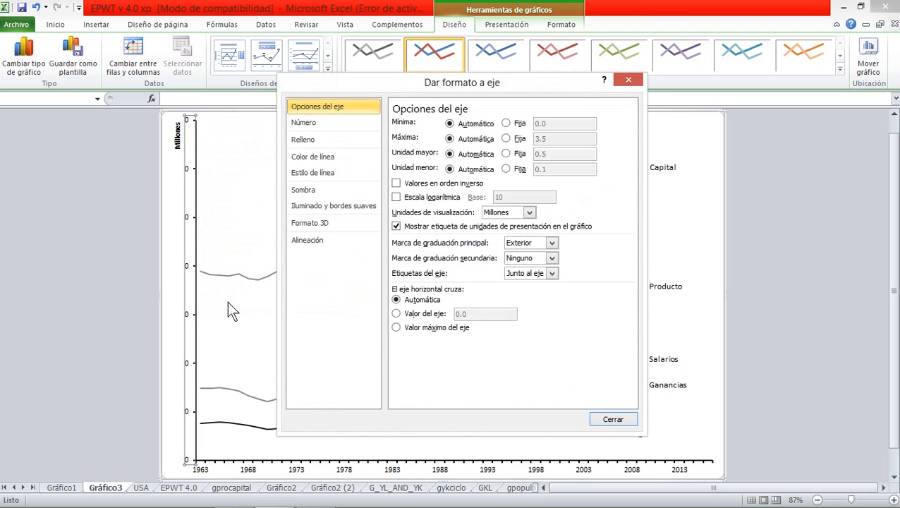
pyautogui.click(527, 211)
pyautogui.click(513, 223)
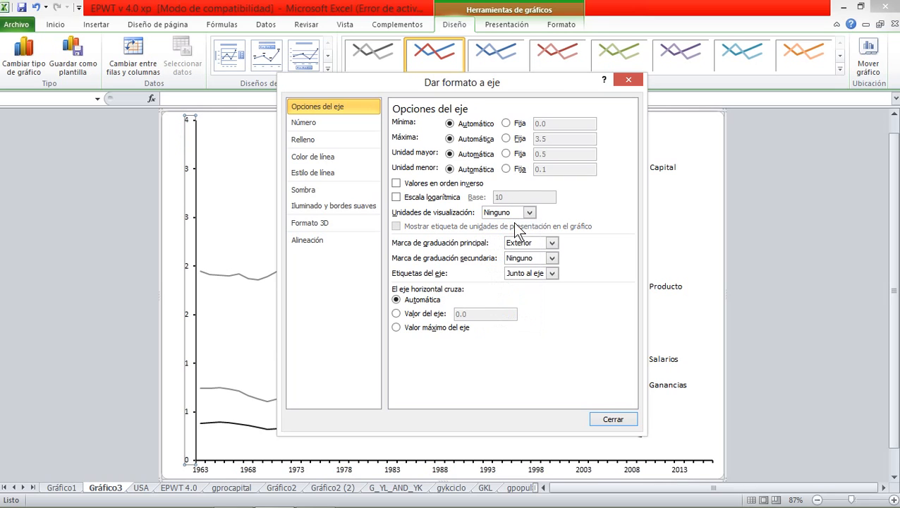
# Give the vertical value axis the Number format #,##0.00 with two decimal places and a thousands separator
pyautogui.click(325, 123)
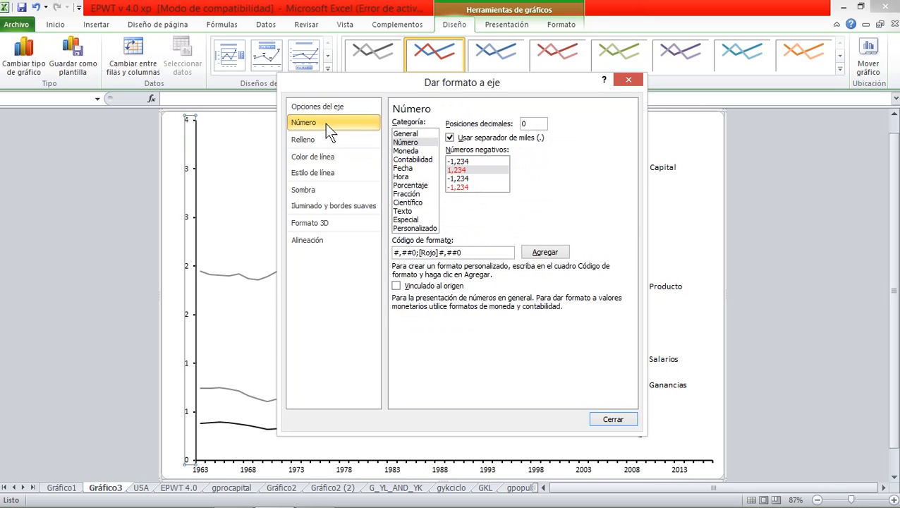
pyautogui.doubleClick(534, 123)
pyautogui.click(414, 170)
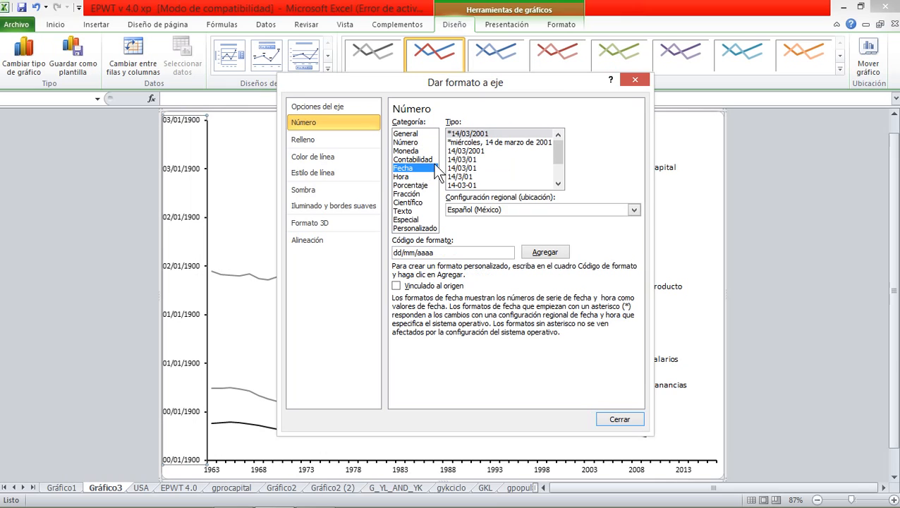
pyautogui.click(409, 143)
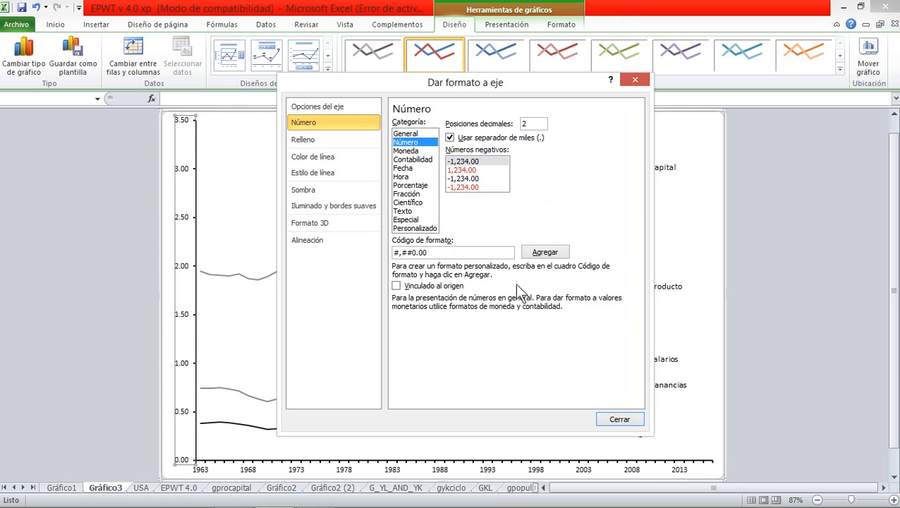
pyautogui.click(613, 421)
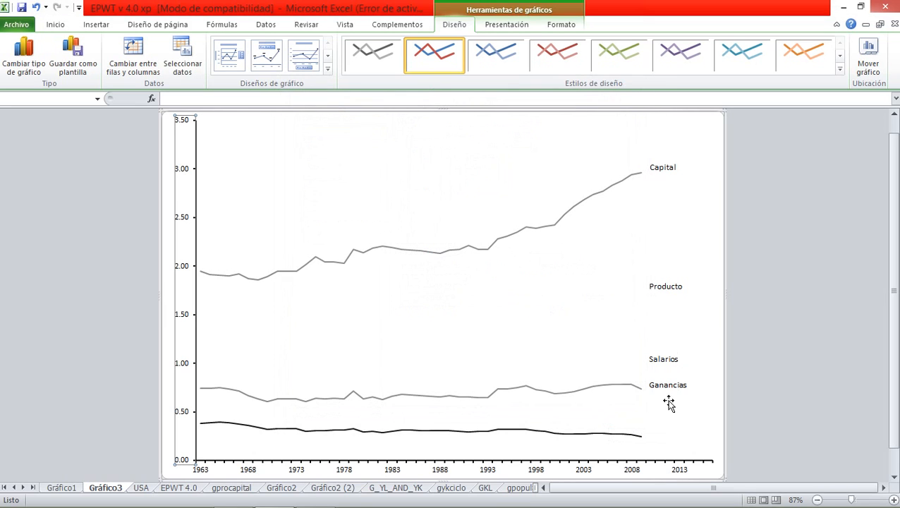
# Plot the black g series at the bottom of the Gráfico3 chart on the secondary axis (Eje secundario)
pyautogui.scroll(-1, 599, 435)
pyautogui.click(599, 425)
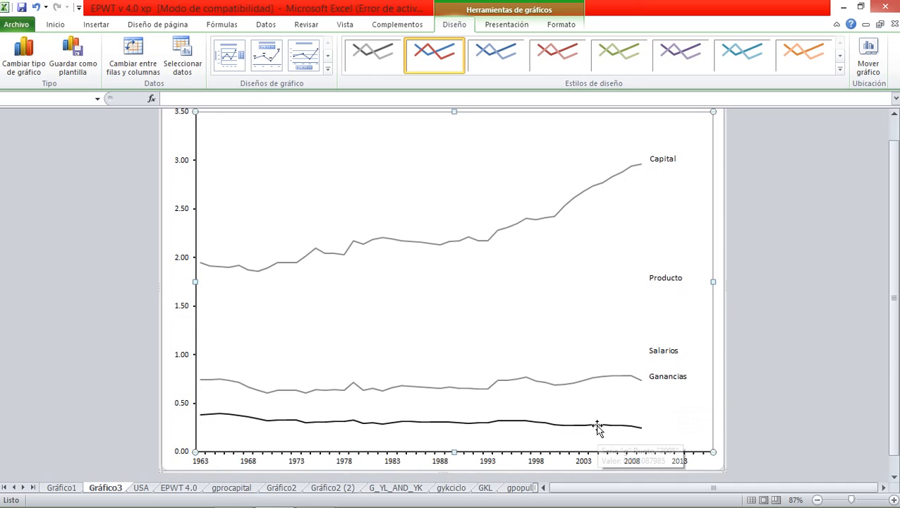
pyautogui.moveTo(598, 431)
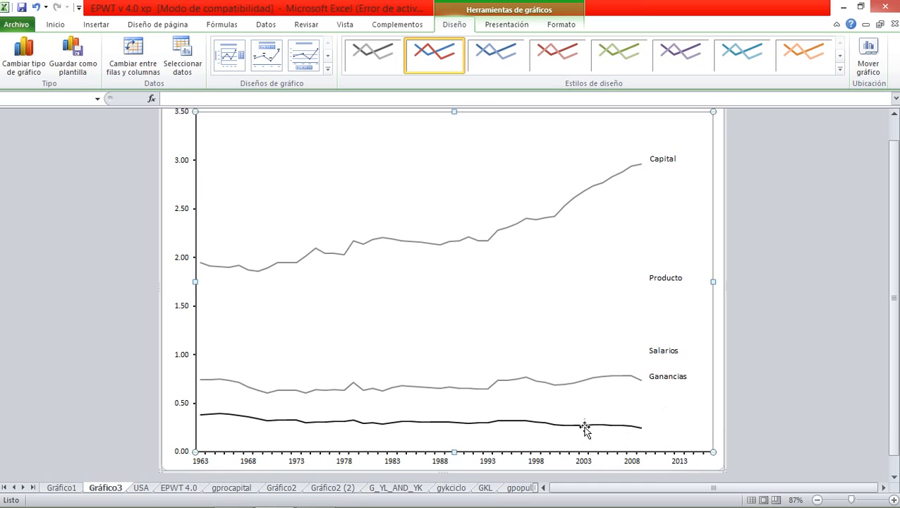
pyautogui.click(584, 425)
pyautogui.rightClick(585, 426)
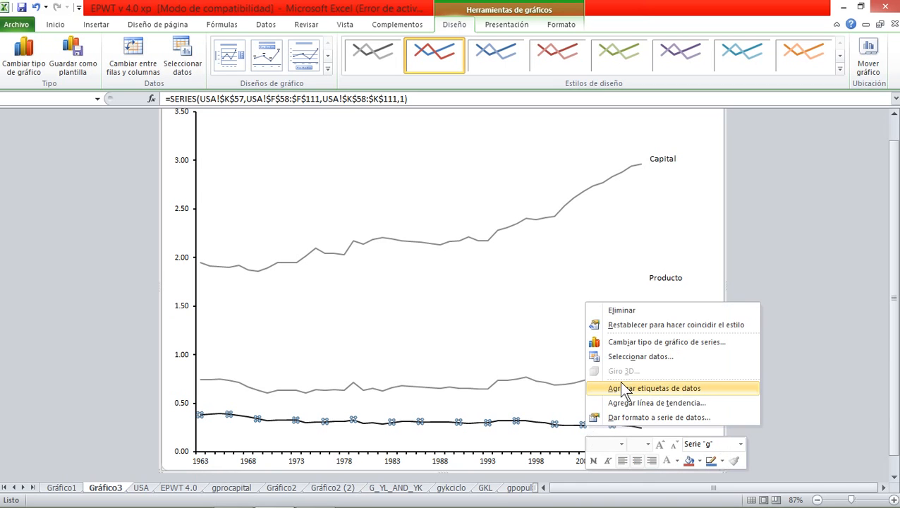
pyautogui.click(621, 416)
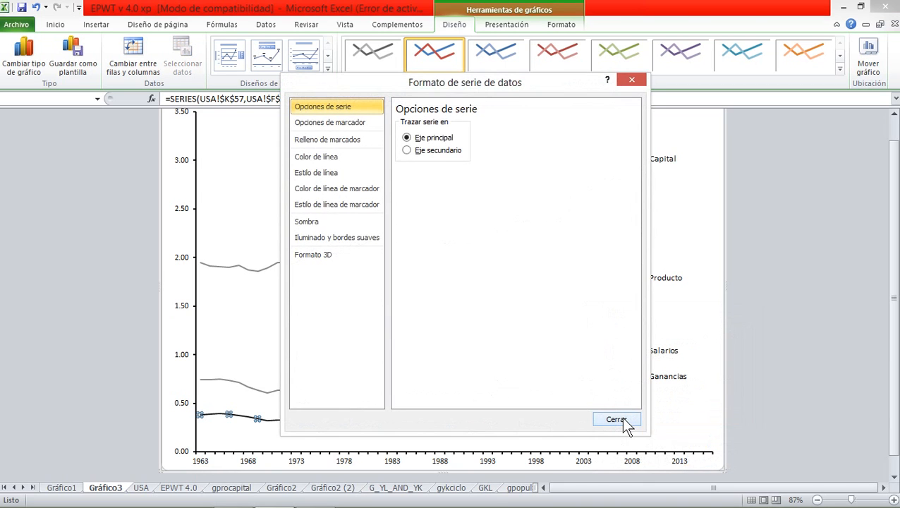
pyautogui.click(419, 151)
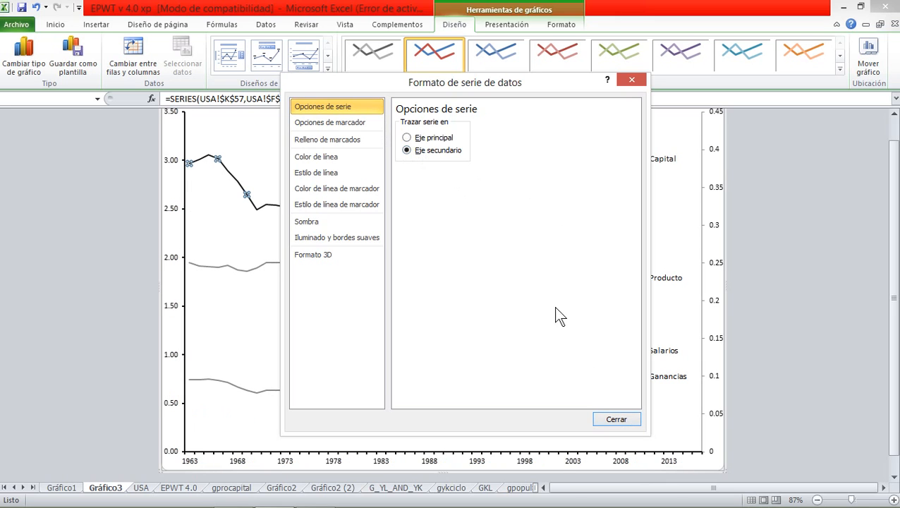
pyautogui.click(609, 418)
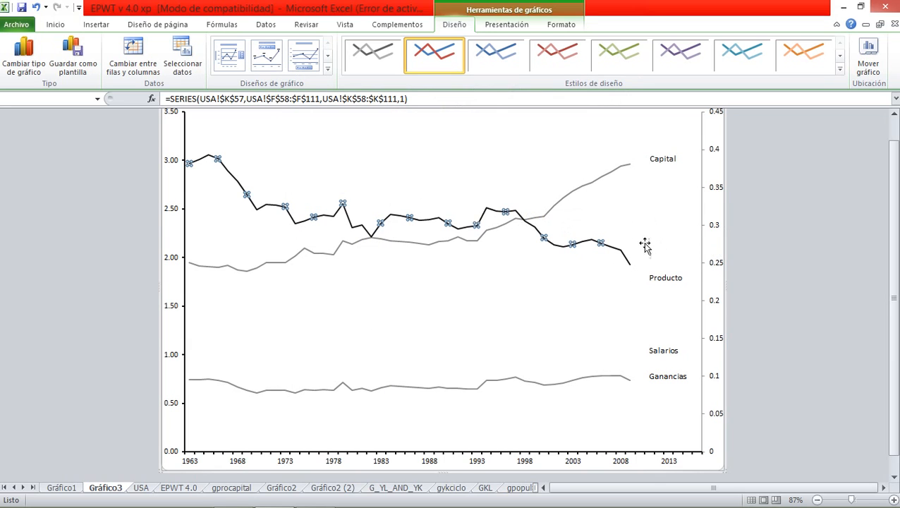
# Replace the "Producto" label text with "Tasa de ganancia" and widen its text box so the text fits on one line
pyautogui.click(654, 277)
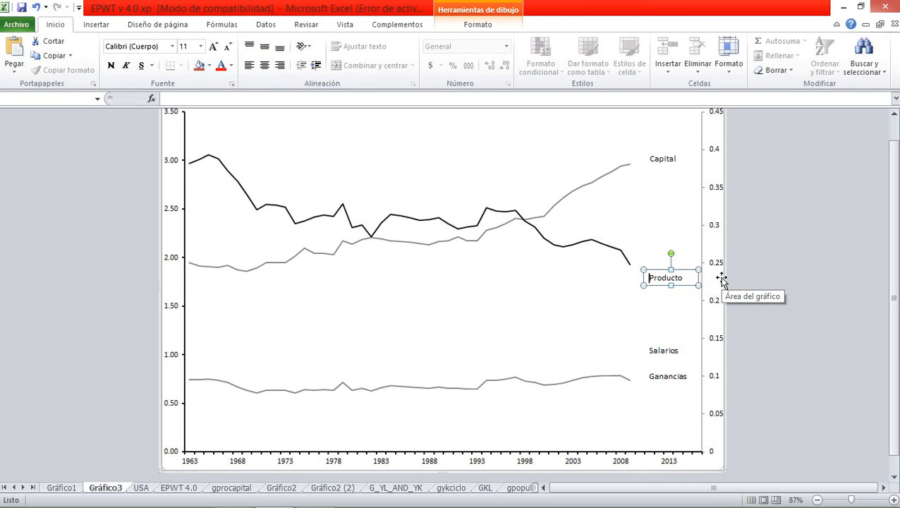
pyautogui.press('Delete')
pyautogui.press('Delete')
pyautogui.press('Delete')
pyautogui.press('Delete')
pyautogui.press('Delete')
pyautogui.press('Delete')
pyautogui.press('Delete')
pyautogui.press('Delete')
pyautogui.write('Tasa de ganancia')
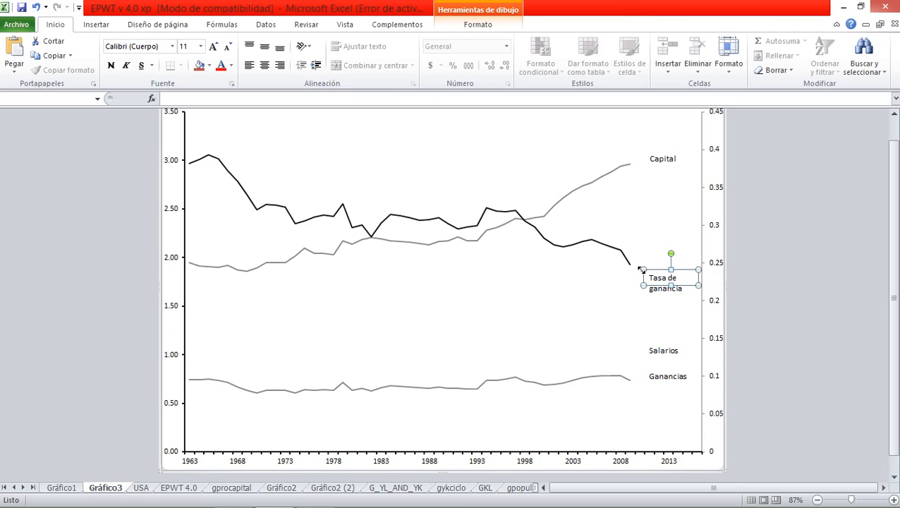
pyautogui.moveTo(643, 269); pyautogui.dragTo(613, 268)
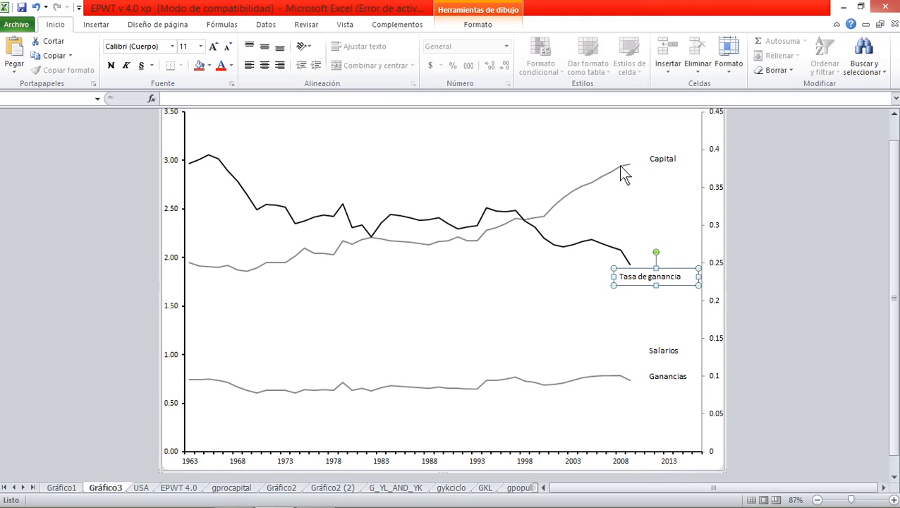
# Replace the "Capital" label text with "Composición Orgánica" and widen its text box so the text fits on one line
pyautogui.moveTo(620, 167)
pyautogui.click(649, 159)
pyautogui.press('BackSpace')
pyautogui.press('BackSpace')
pyautogui.press('BackSpace')
pyautogui.press('BackSpace')
pyautogui.press('BackSpace')
pyautogui.press('BackSpace')
pyautogui.press('BackSpace')
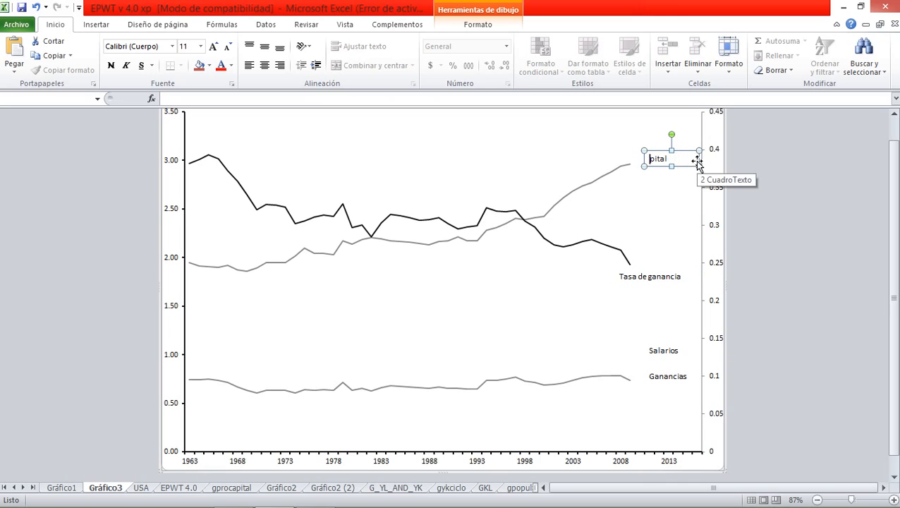
pyautogui.write('Composici{')
pyautogui.press('BackSpace')
pyautogui.write('ón Orgánic')
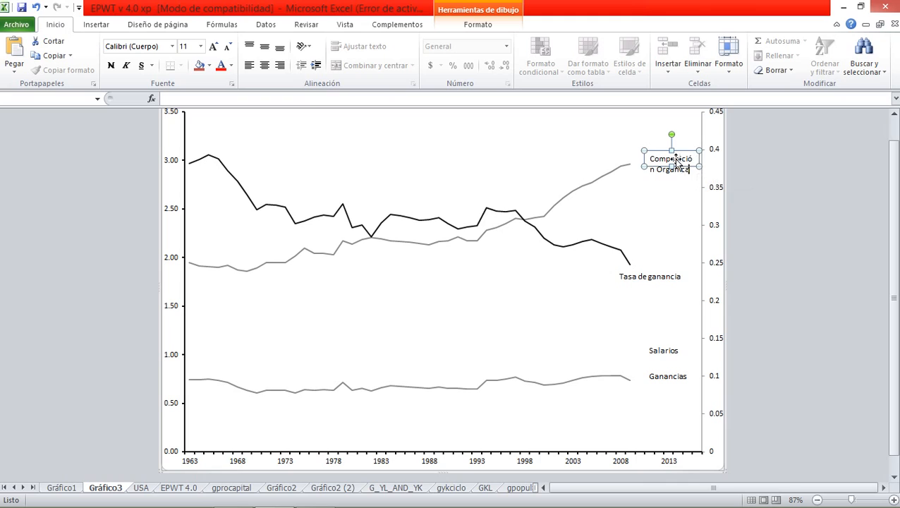
pyautogui.moveTo(643, 152); pyautogui.dragTo(580, 146)
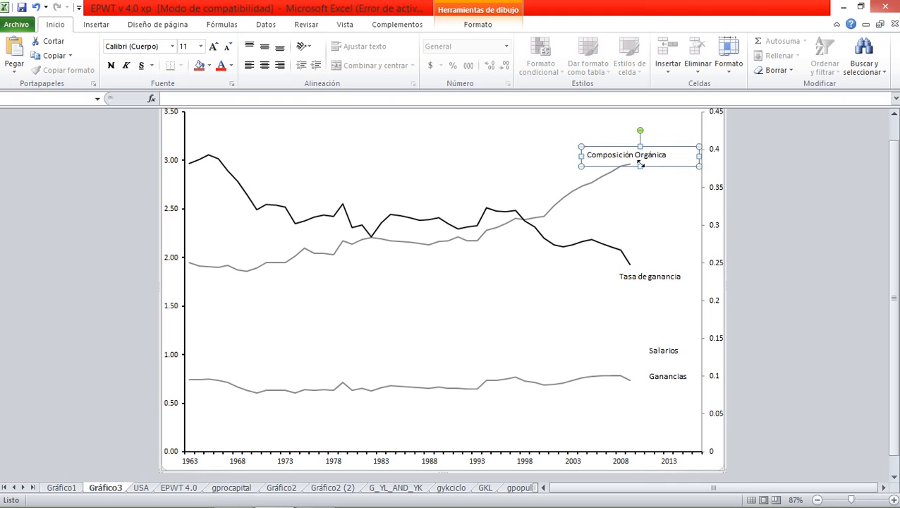
# Place the "Ganancias" label just above the end of the lowest line and delete the "Salarios" label
pyautogui.click(620, 376)
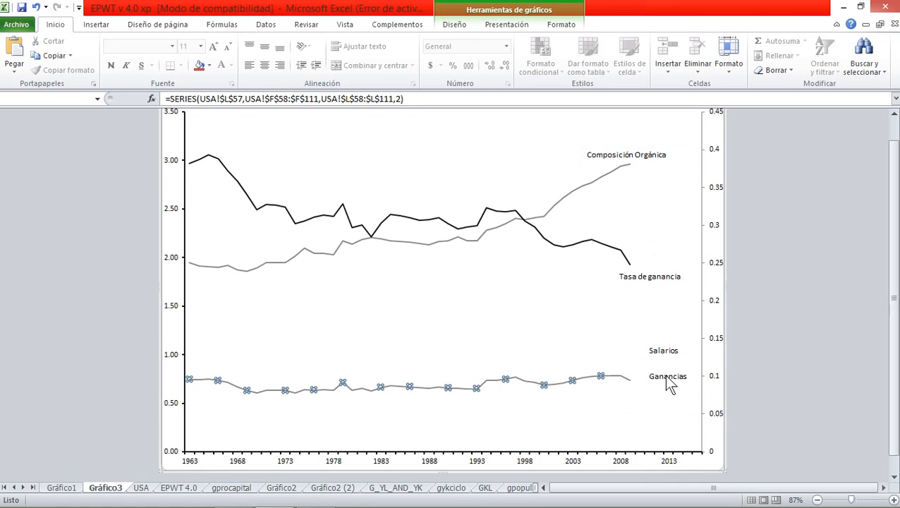
pyautogui.click(672, 379)
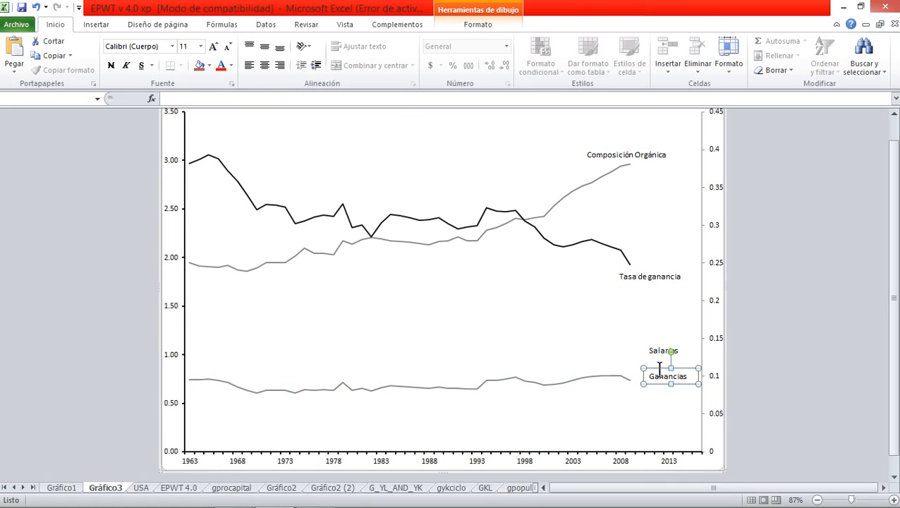
pyautogui.moveTo(658, 369); pyautogui.dragTo(584, 359)
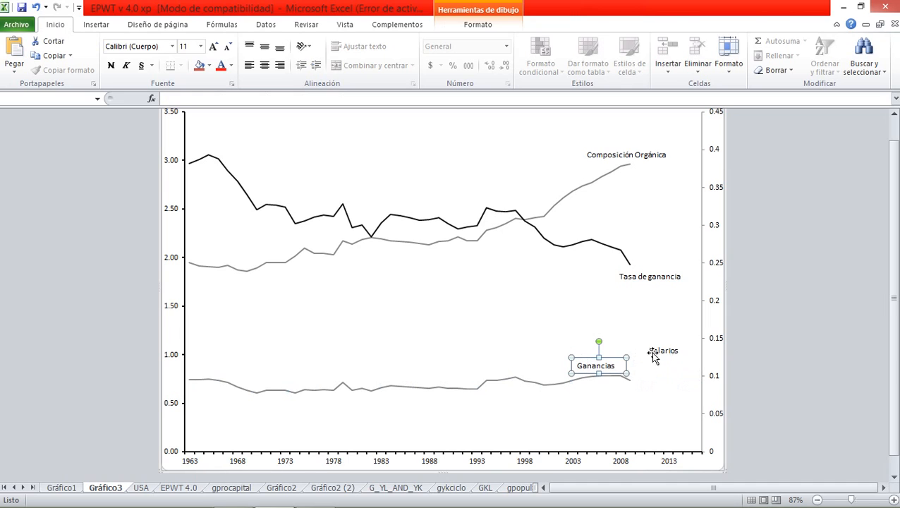
pyautogui.click(655, 353)
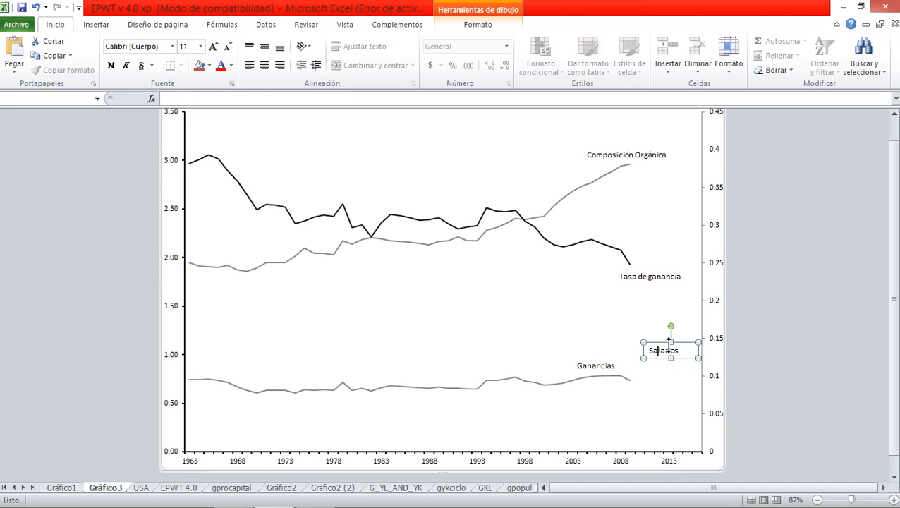
pyautogui.press('Delete')
# Replace the "Ganancias" label text with "Tasa de plusvalía" and widen its text box so the text fits on one line
pyautogui.click(603, 366)
pyautogui.press('BackSpace')
pyautogui.press('BackSpace')
pyautogui.press('BackSpace')
pyautogui.press('BackSpace')
pyautogui.press('BackSpace')
pyautogui.press('BackSpace')
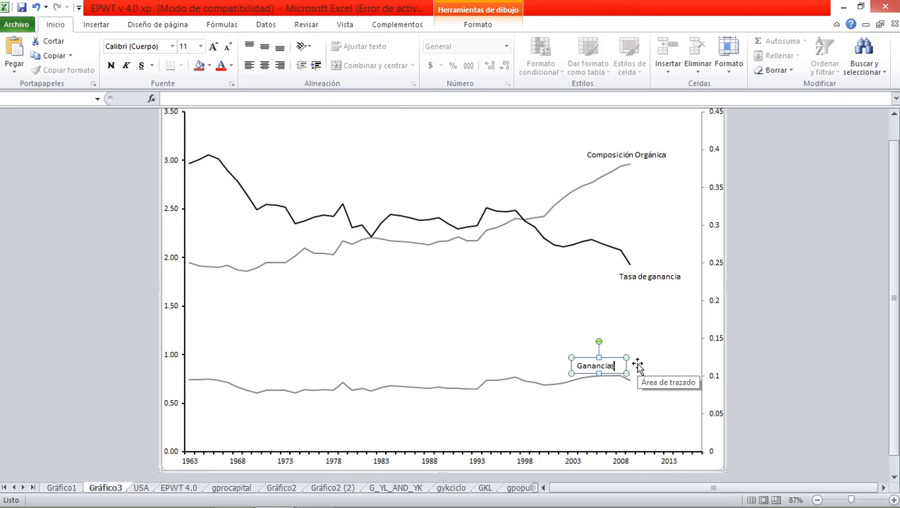
pyautogui.press('BackSpace')
pyautogui.press('BackSpace')
pyautogui.press('BackSpace')
pyautogui.write('Tasa de plusvalía')
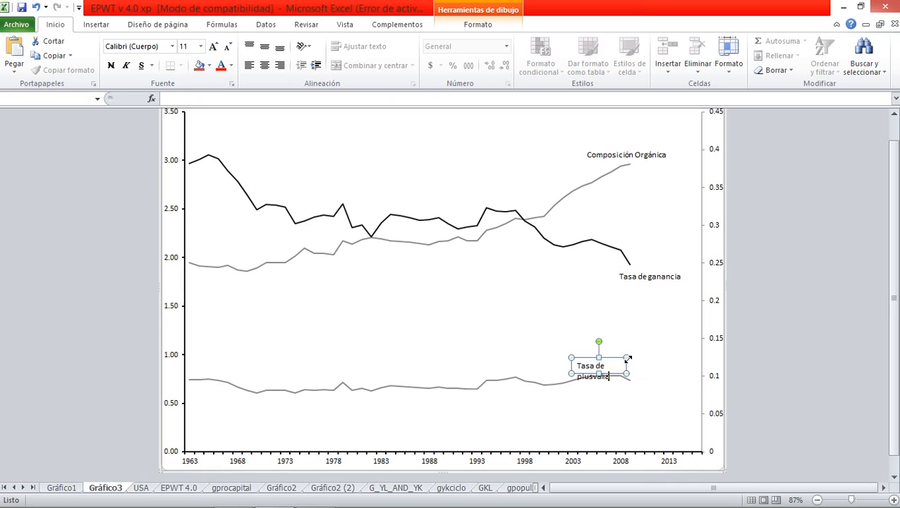
pyautogui.moveTo(626, 358); pyautogui.dragTo(655, 358)
pyautogui.click(532, 308)
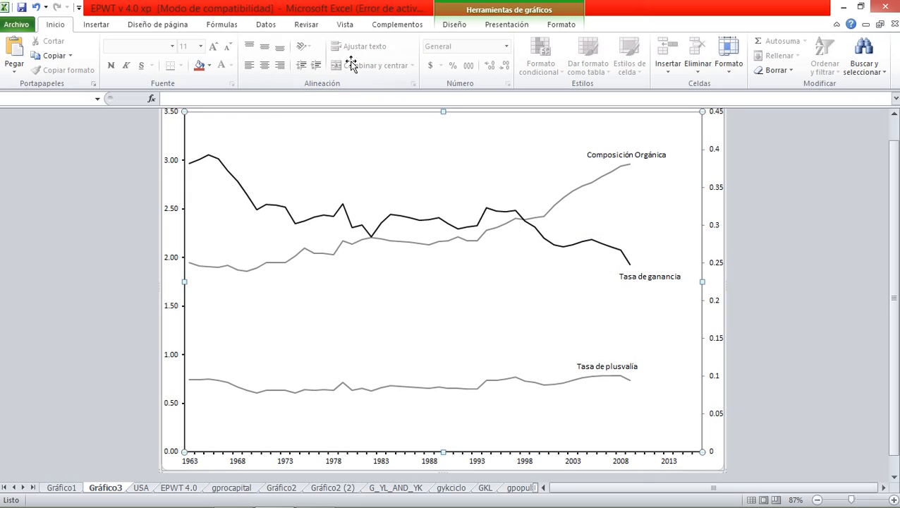
# Draw a horizontal arrow about 2.56 cm long from the end of the profit-rate line towards the secondary axis
pyautogui.click(98, 25)
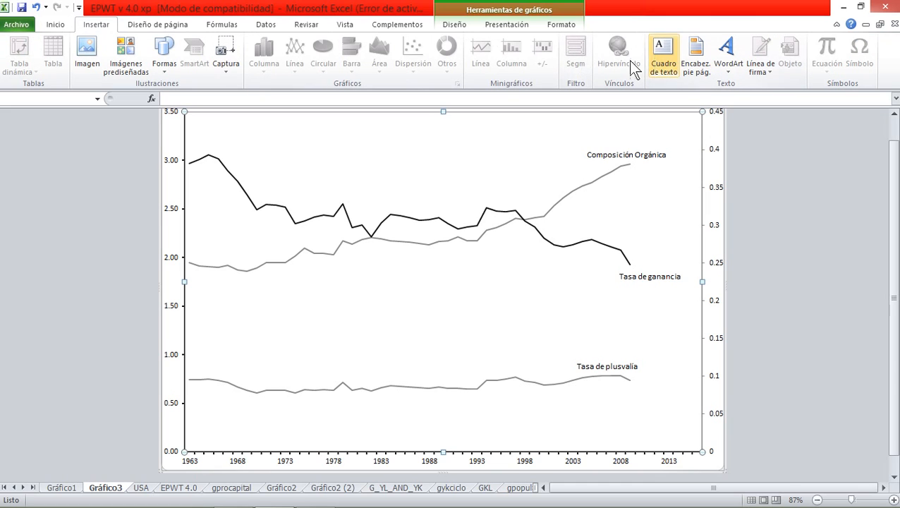
pyautogui.click(457, 26)
pyautogui.click(496, 26)
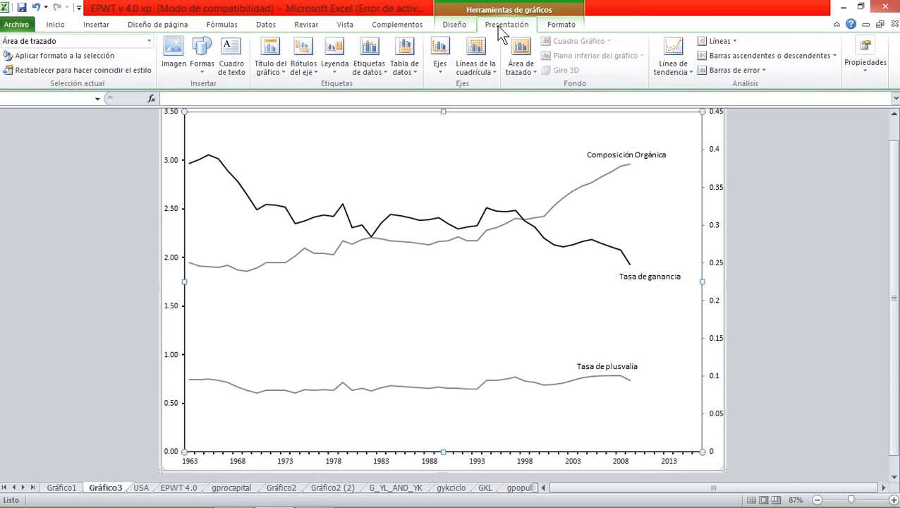
pyautogui.click(546, 26)
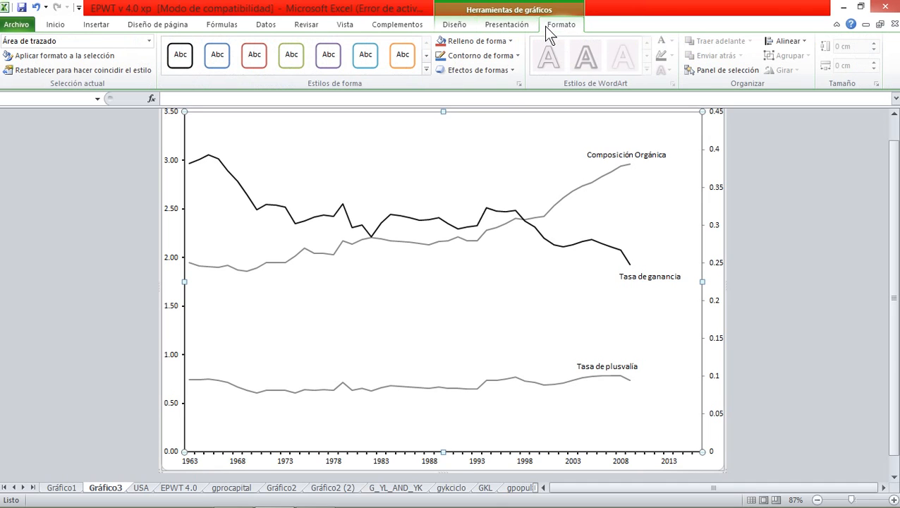
pyautogui.click(64, 32)
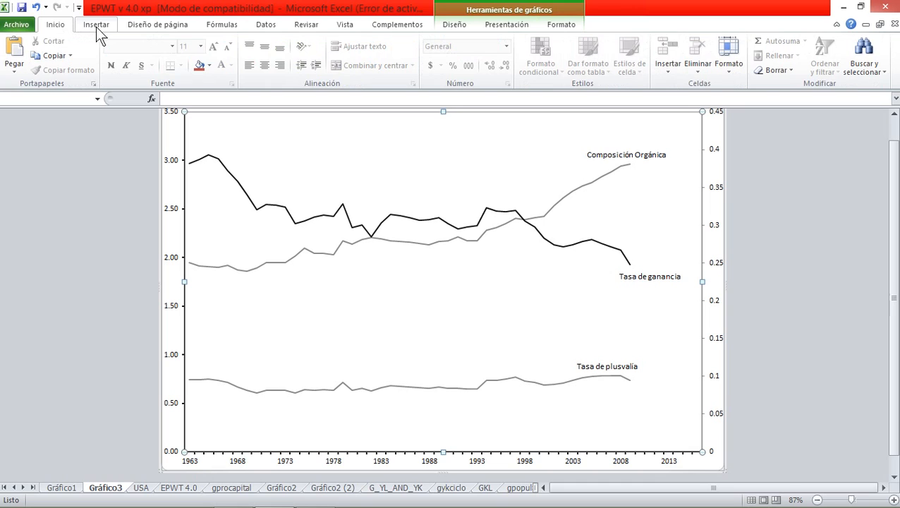
pyautogui.click(96, 27)
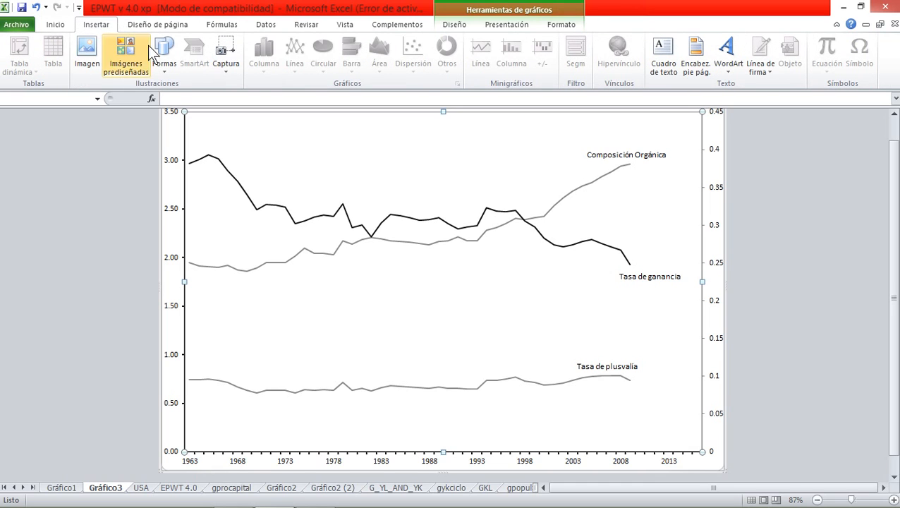
pyautogui.click(162, 74)
pyautogui.click(184, 97)
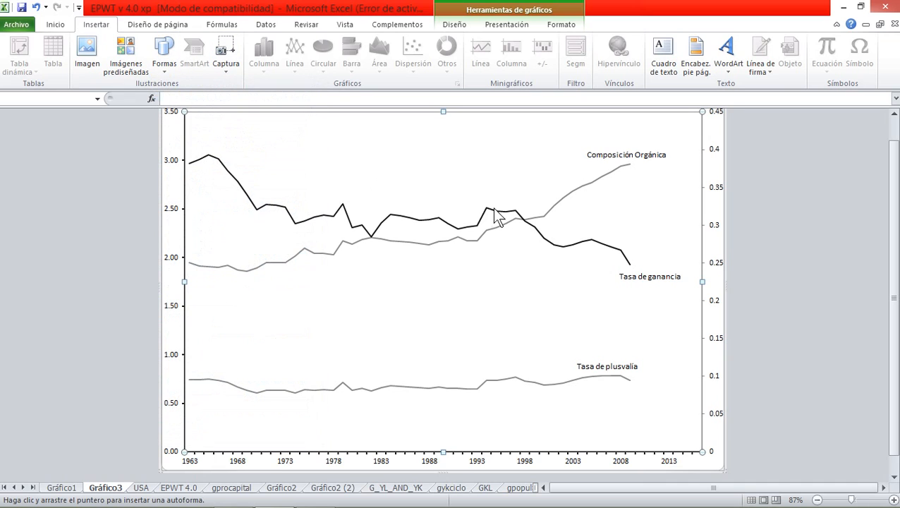
pyautogui.moveTo(632, 257); pyautogui.dragTo(688, 257)
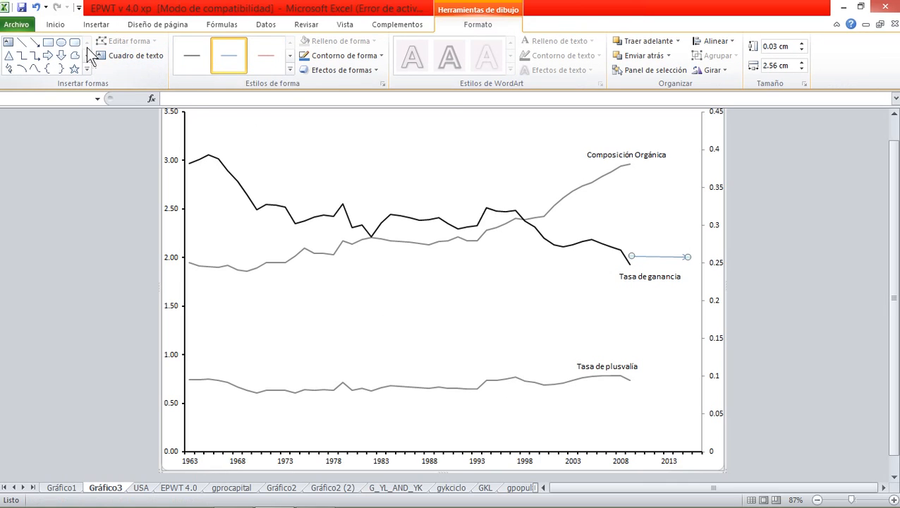
# Draw two arrows pointing to the primary axis, about 1.49 cm above the black line's start and about 1.25 cm at the lowest line's start
pyautogui.click(34, 42)
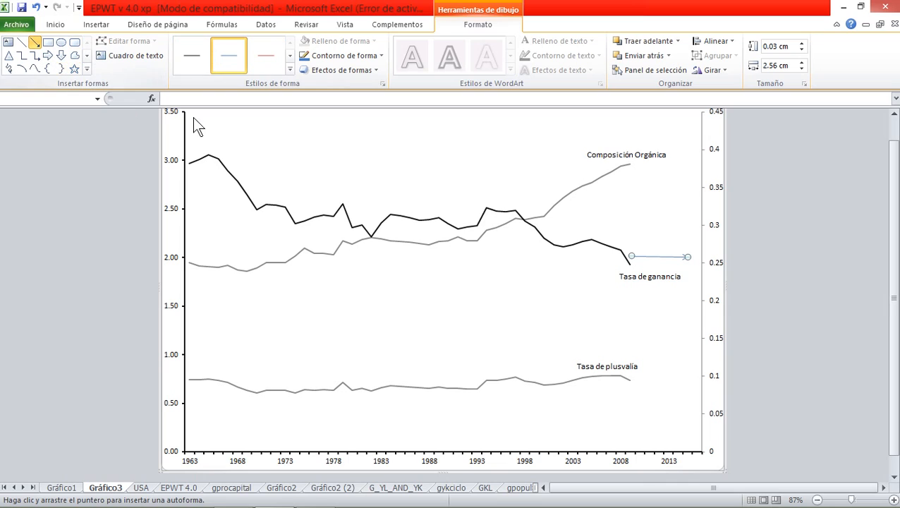
pyautogui.moveTo(218, 145); pyautogui.dragTo(186, 146)
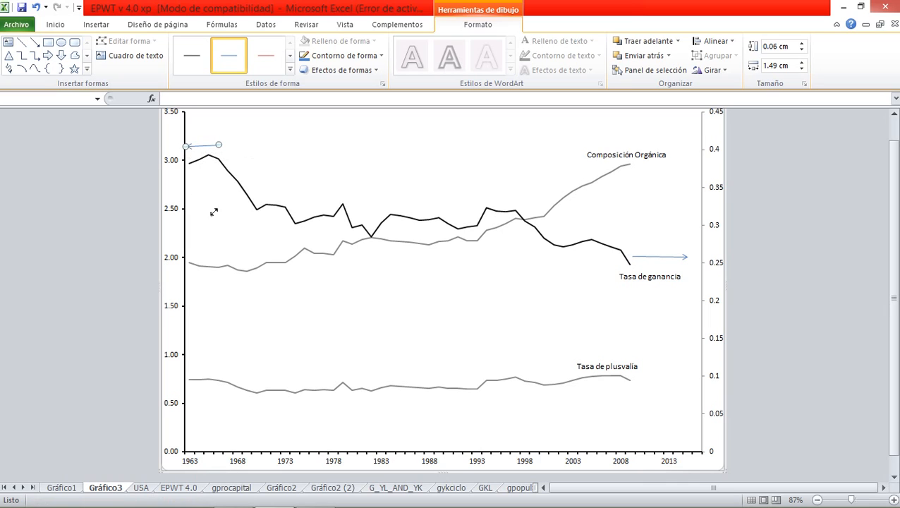
pyautogui.click(35, 43)
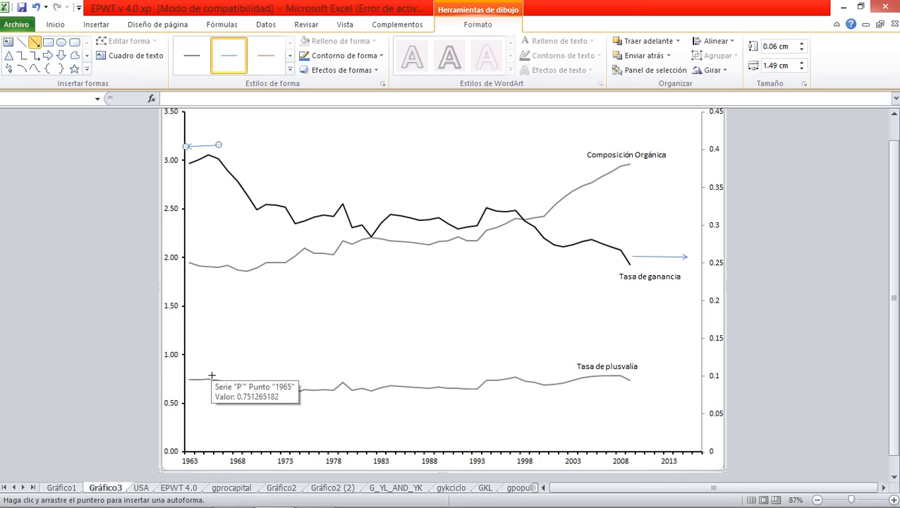
pyautogui.moveTo(212, 376); pyautogui.dragTo(185, 375)
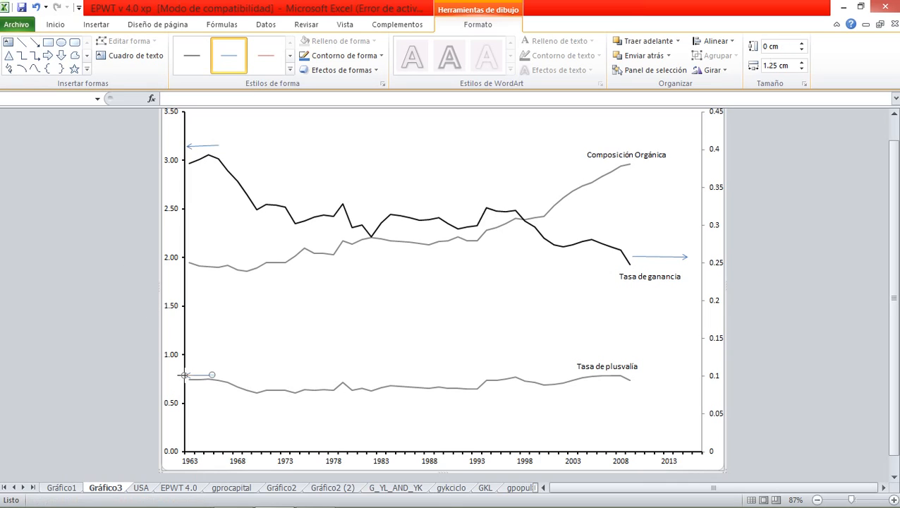
pyautogui.click(227, 426)
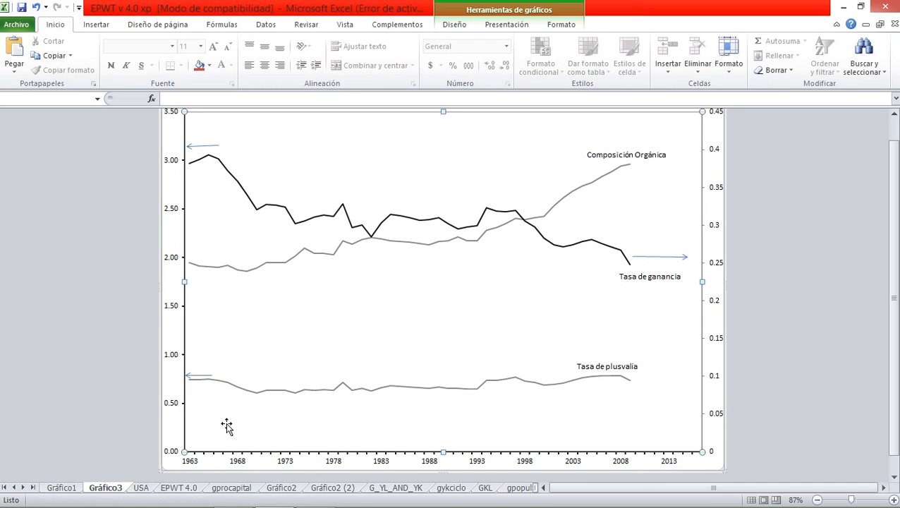
# Tilt the two arrows at the primary axis upwards towards their heads, to about 0.3 cm high for the upper and 0.46 cm for the lower
pyautogui.click(214, 145)
pyautogui.moveTo(219, 144); pyautogui.dragTo(217, 153)
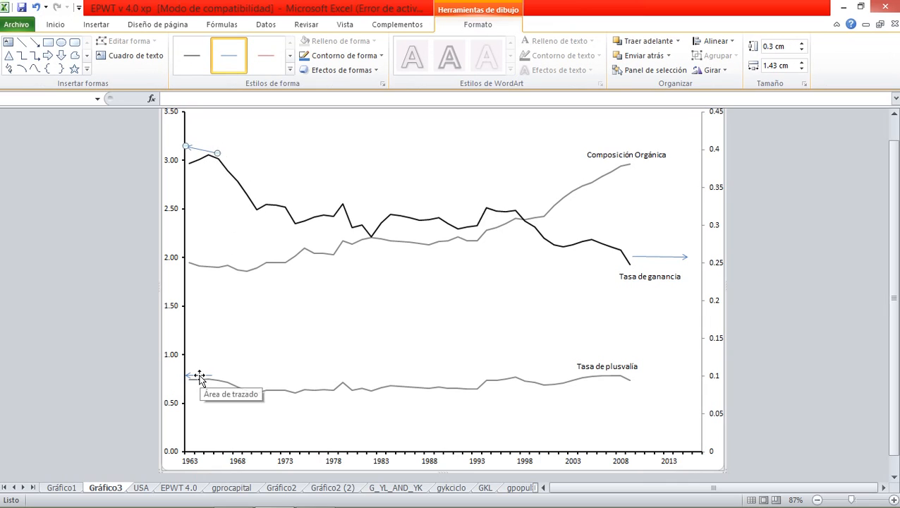
pyautogui.moveTo(199, 378)
pyautogui.mouseDown()
pyautogui.moveTo(201, 366)
pyautogui.moveTo(212, 375)
pyautogui.mouseUp()
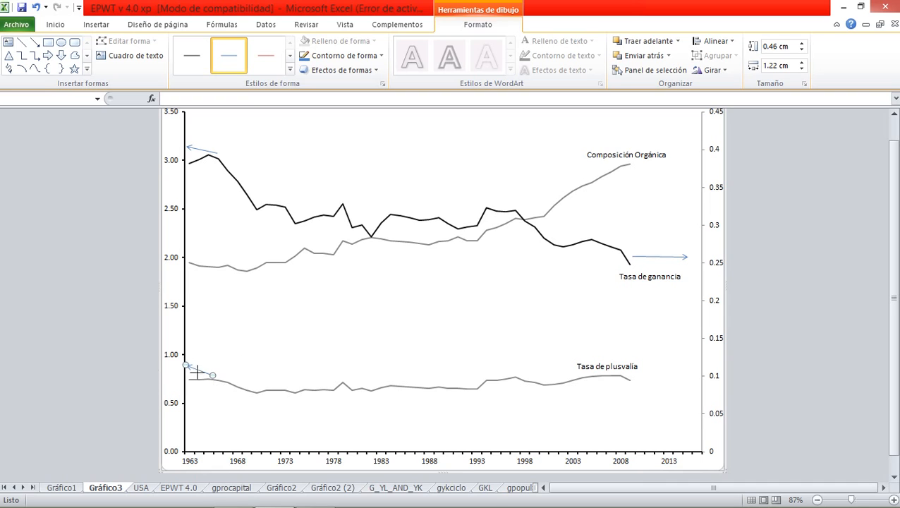
pyautogui.click(167, 380)
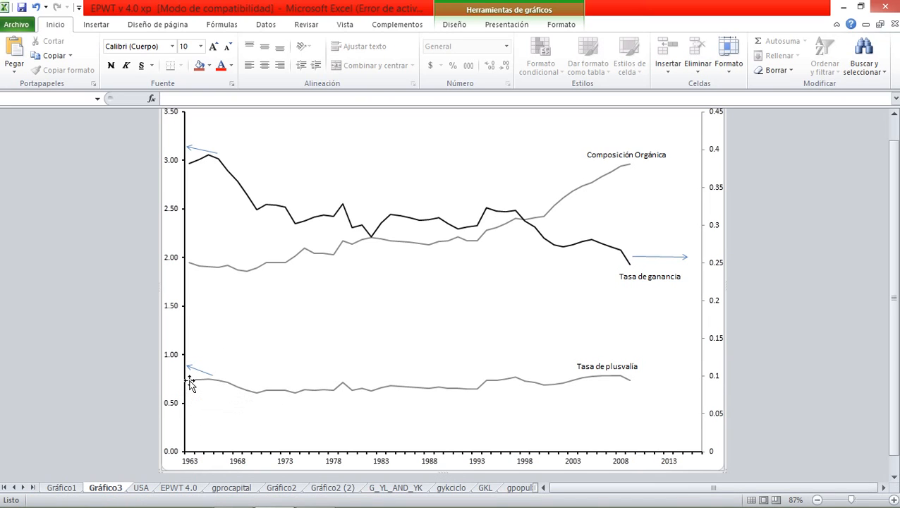
pyautogui.moveTo(190, 381)
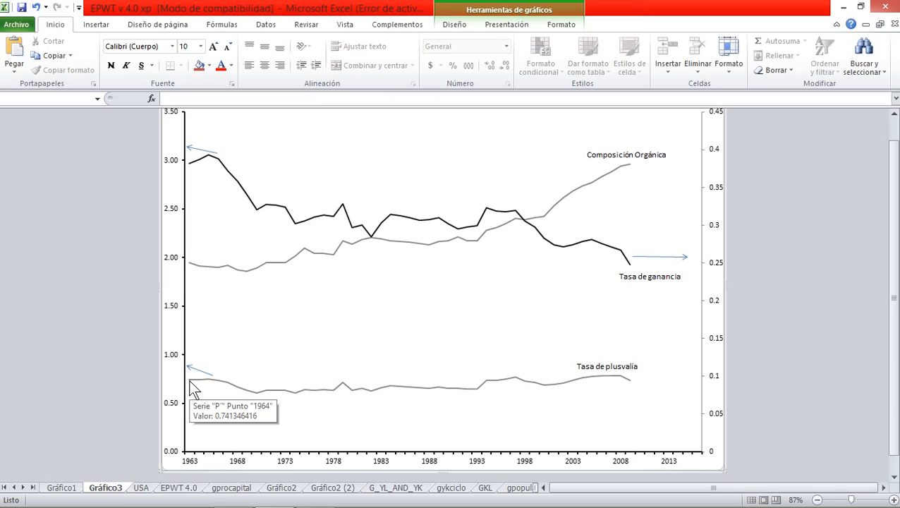
# Try to change the "Composición Orgánica" label's font to Garamond with only the cursor placed in its second word
pyautogui.moveTo(630, 384)
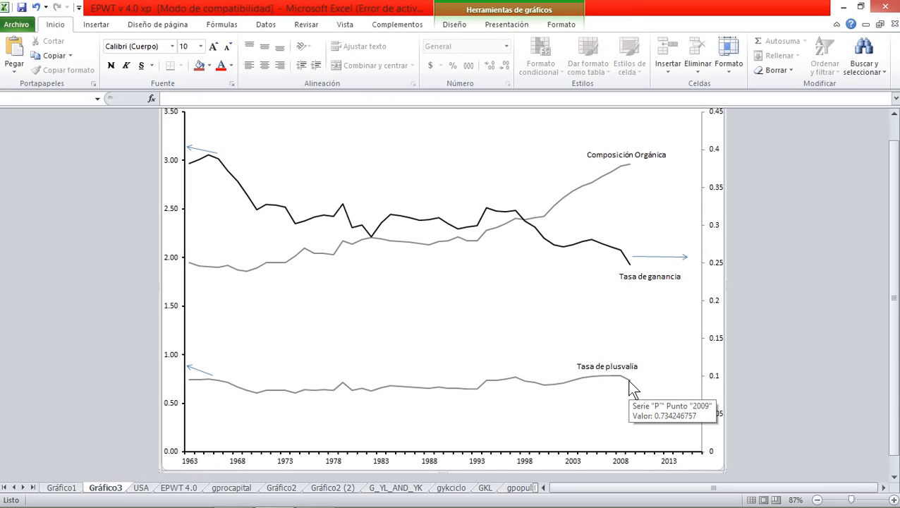
pyautogui.click(655, 157)
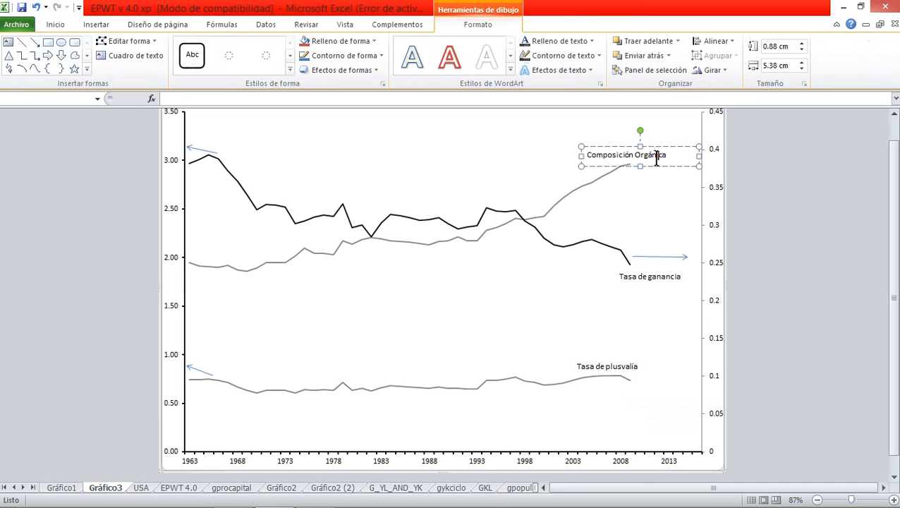
pyautogui.click(62, 26)
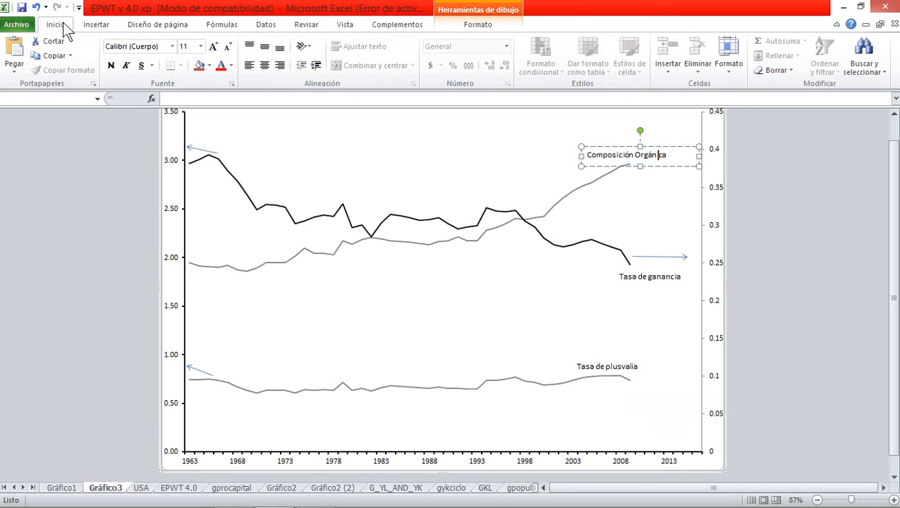
pyautogui.click(171, 47)
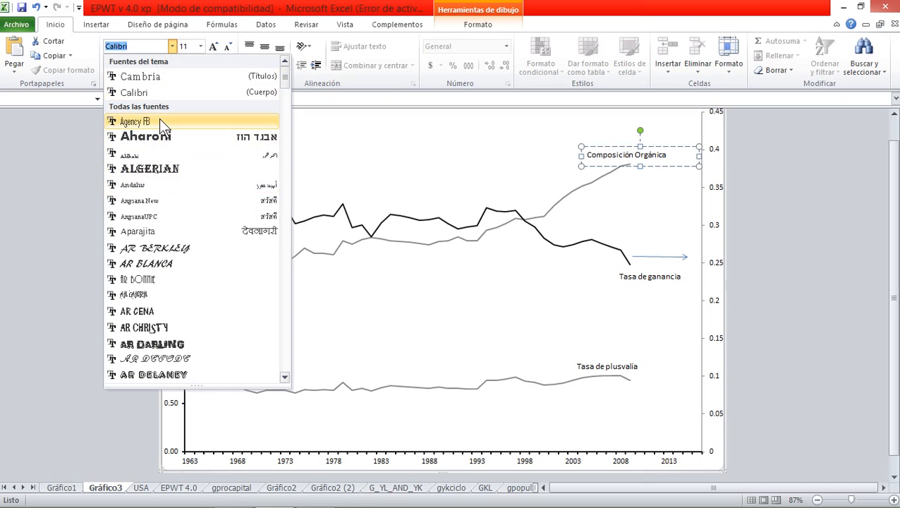
pyautogui.scroll(-20, 161, 139)
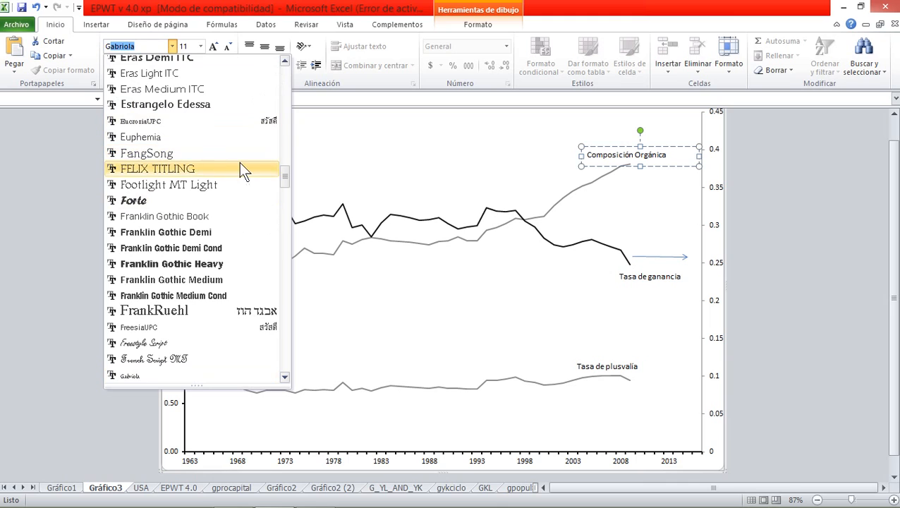
pyautogui.moveTo(286, 184); pyautogui.dragTo(282, 144)
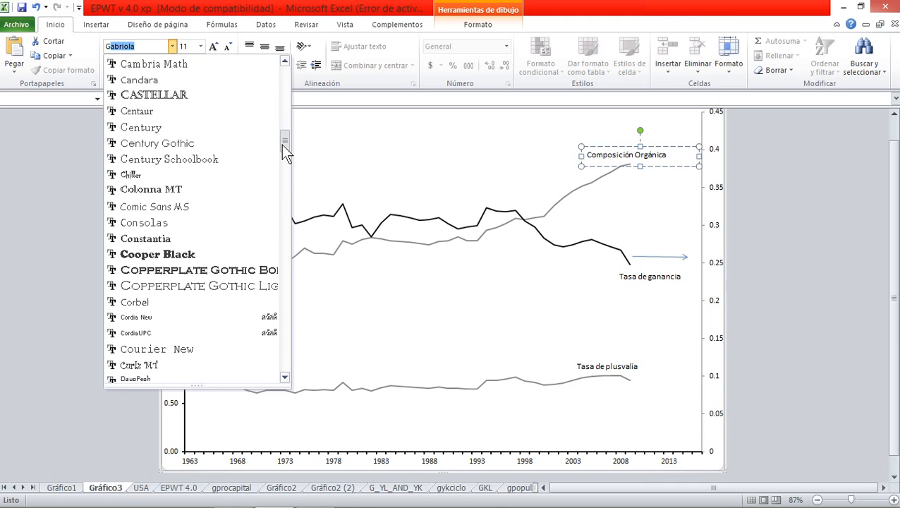
pyautogui.write('ar')
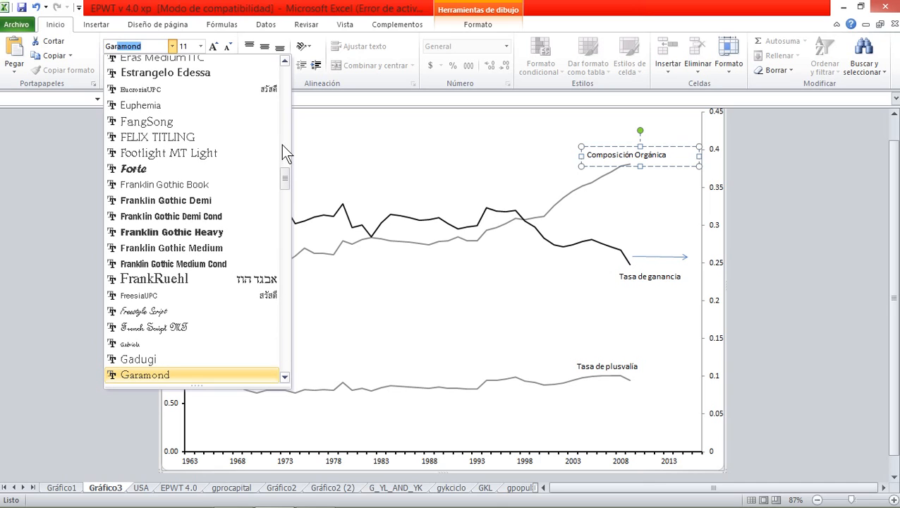
pyautogui.click(153, 45)
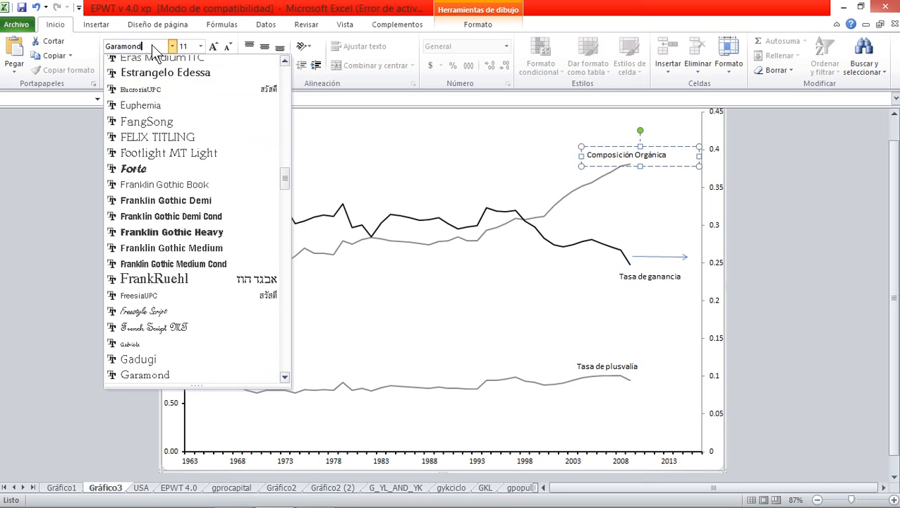
pyautogui.press('Return')
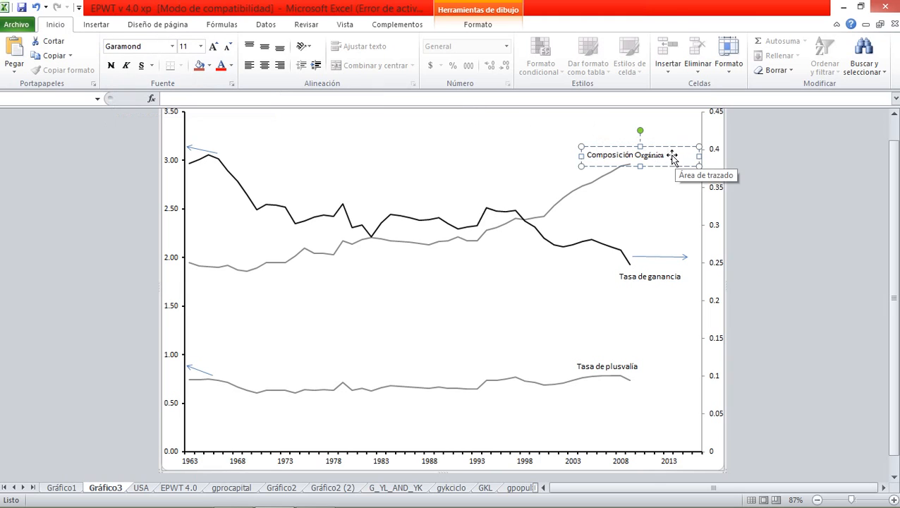
pyautogui.click(673, 157)
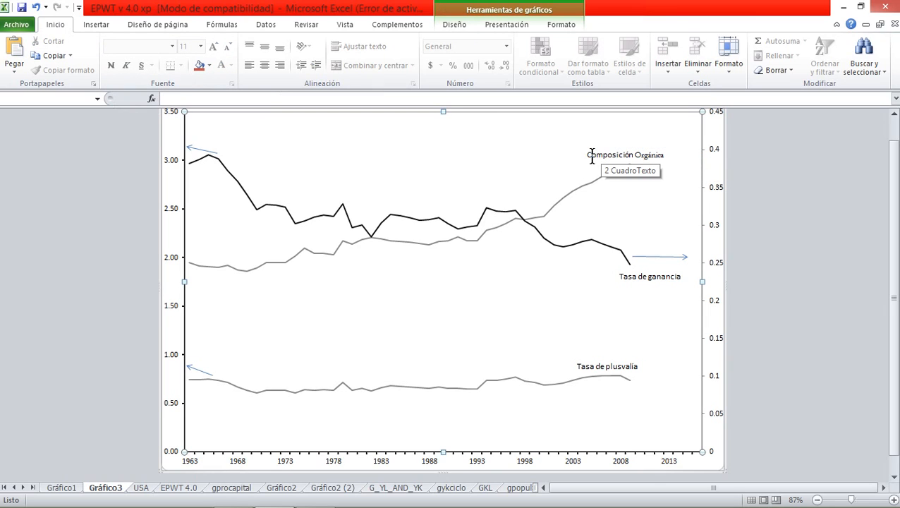
# Format the entire "Composición Orgánica" label text in Garamond at size 12
pyautogui.moveTo(588, 155); pyautogui.dragTo(661, 156)
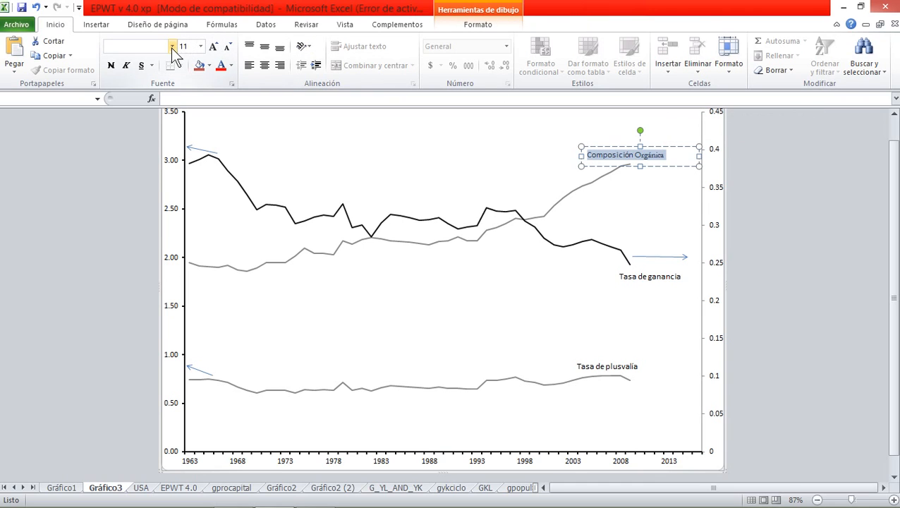
pyautogui.click(171, 46)
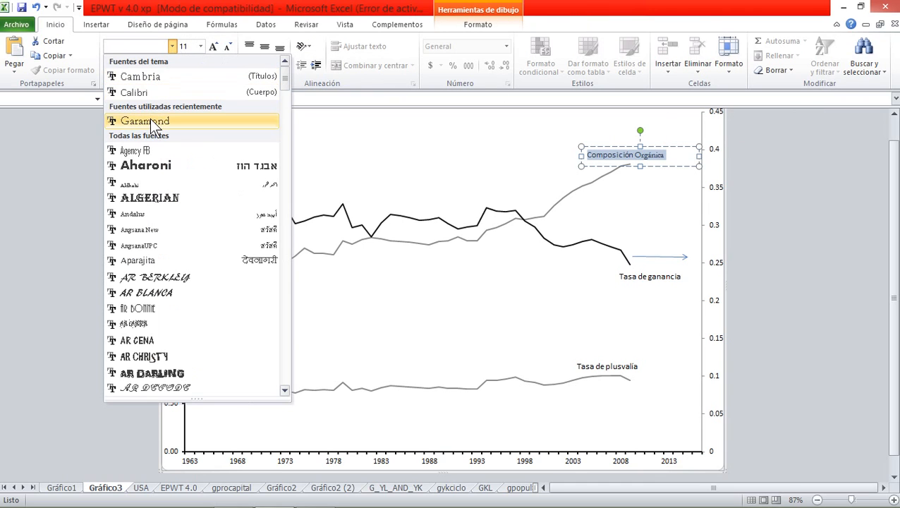
pyautogui.click(150, 120)
pyautogui.click(201, 47)
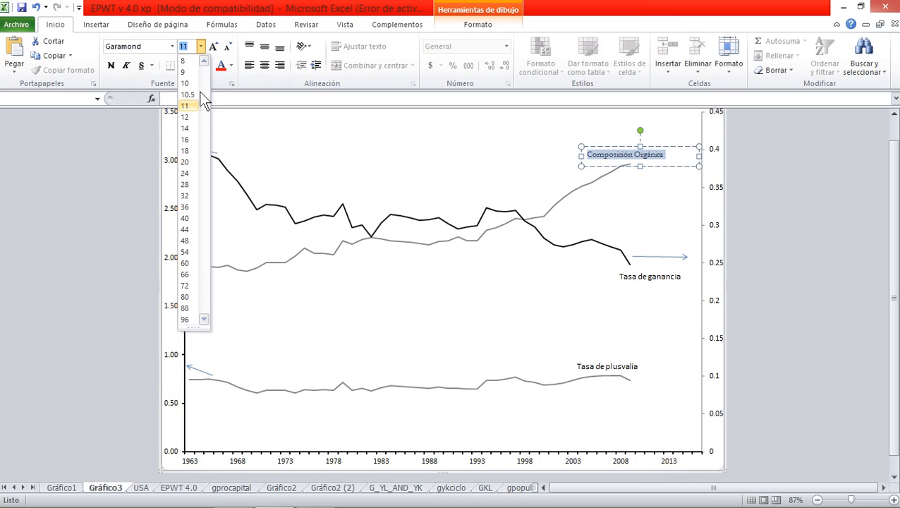
pyautogui.click(191, 117)
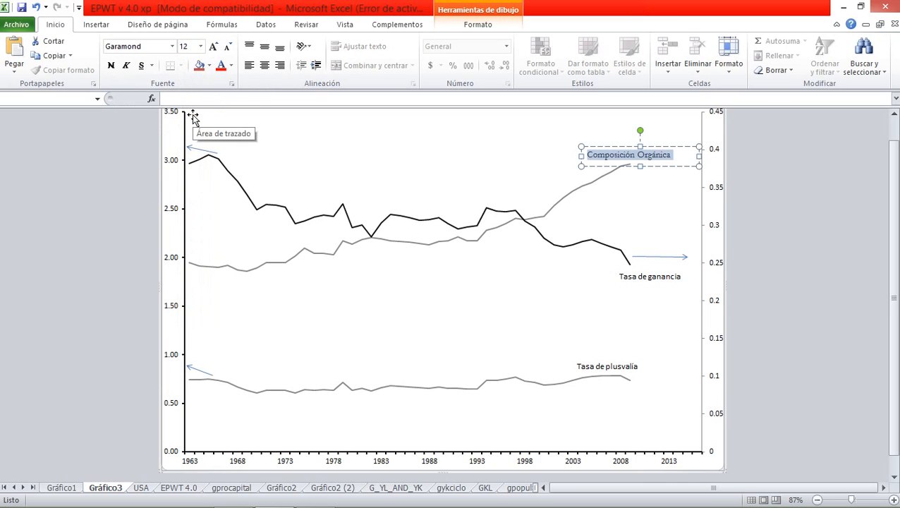
# Set the word "Tasa" in the "Tasa de ganancia" label to size 12 and the whole label to Garamond
pyautogui.click(627, 280)
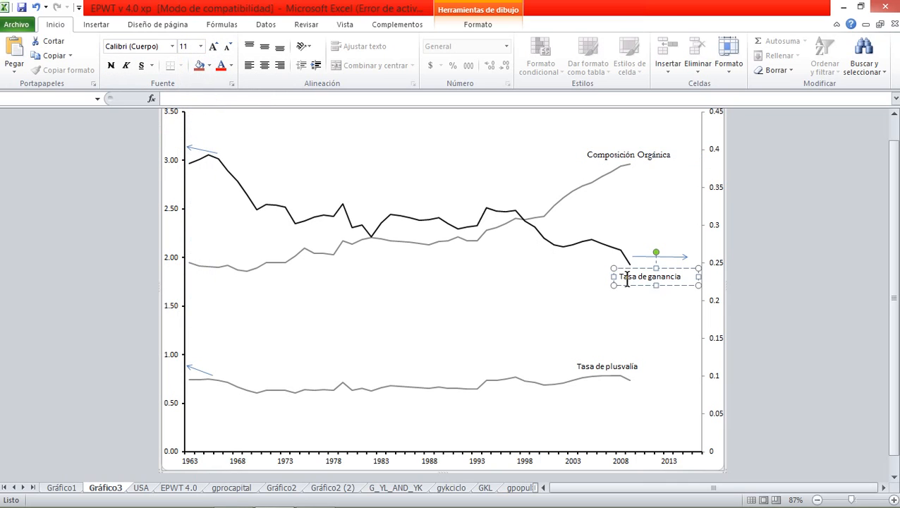
pyautogui.click(627, 280)
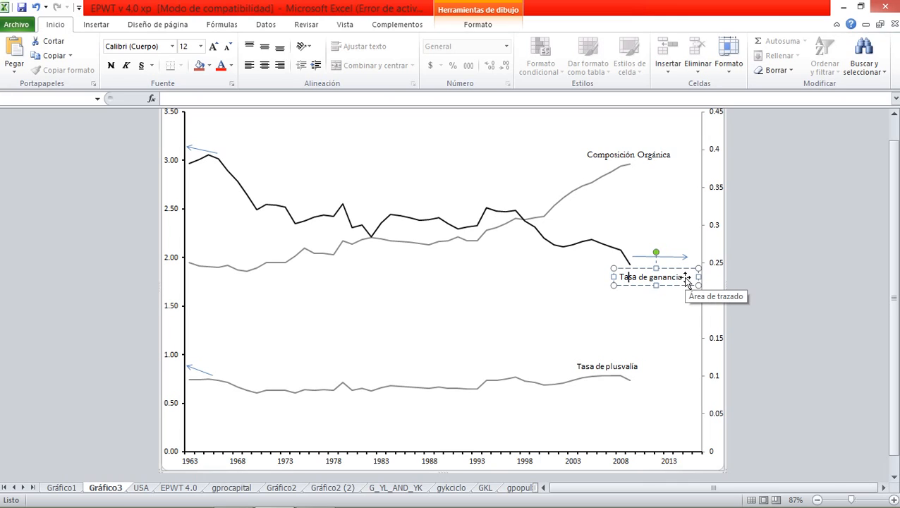
pyautogui.moveTo(621, 277); pyautogui.dragTo(682, 277)
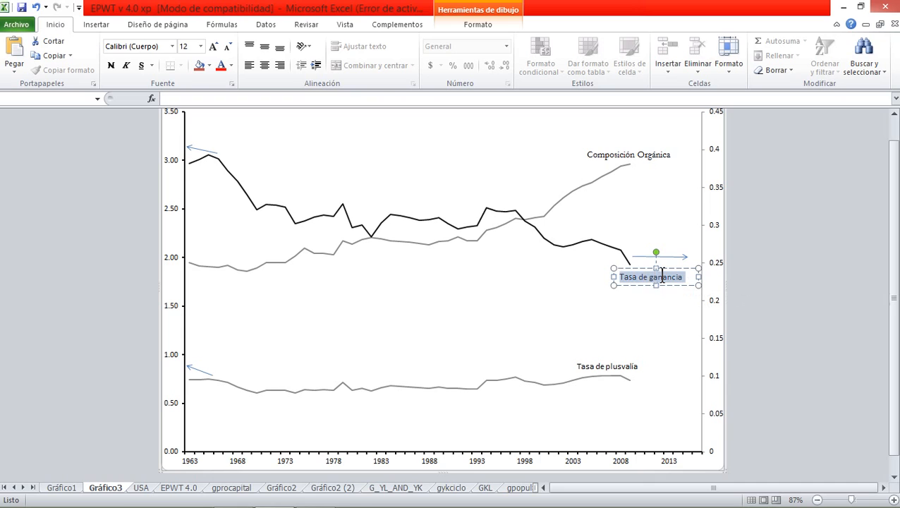
pyautogui.click(172, 46)
pyautogui.click(151, 120)
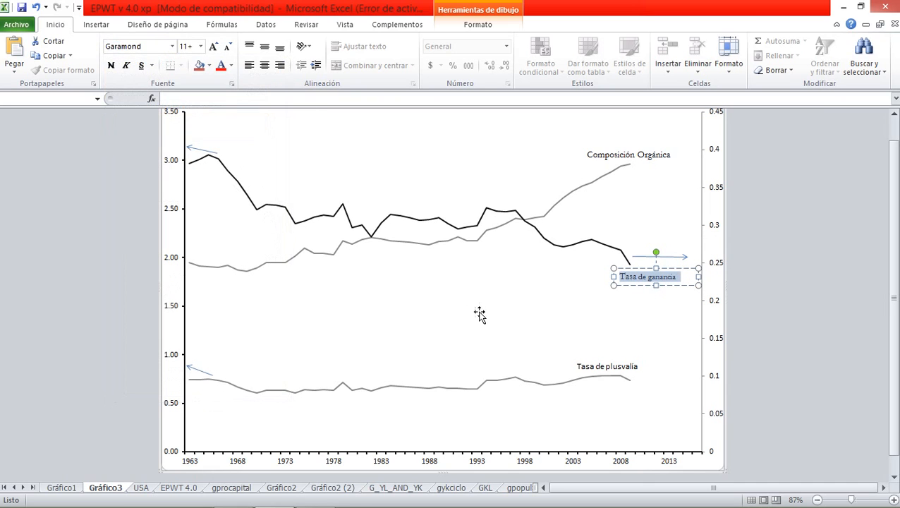
# Format the entire "Tasa de plusvalía" label text in Garamond at size 12
pyautogui.click(594, 366)
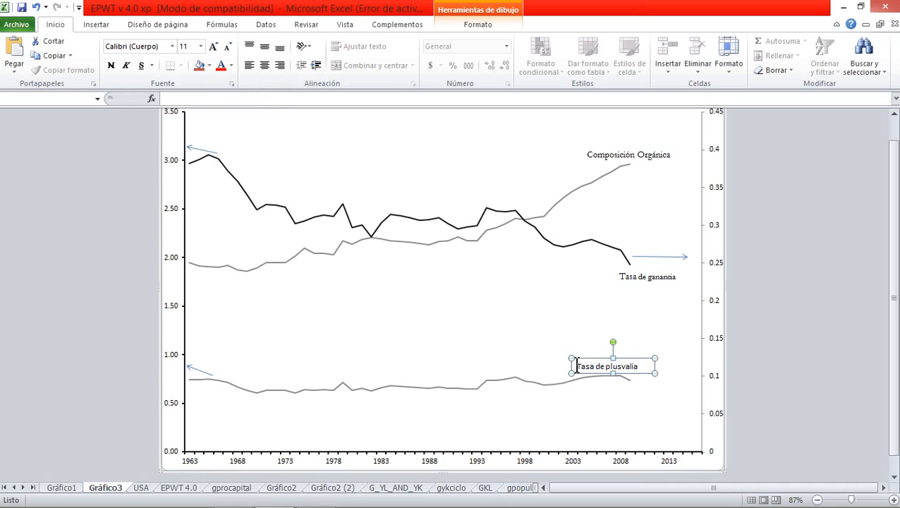
pyautogui.moveTo(577, 366); pyautogui.dragTo(638, 366)
pyautogui.click(172, 47)
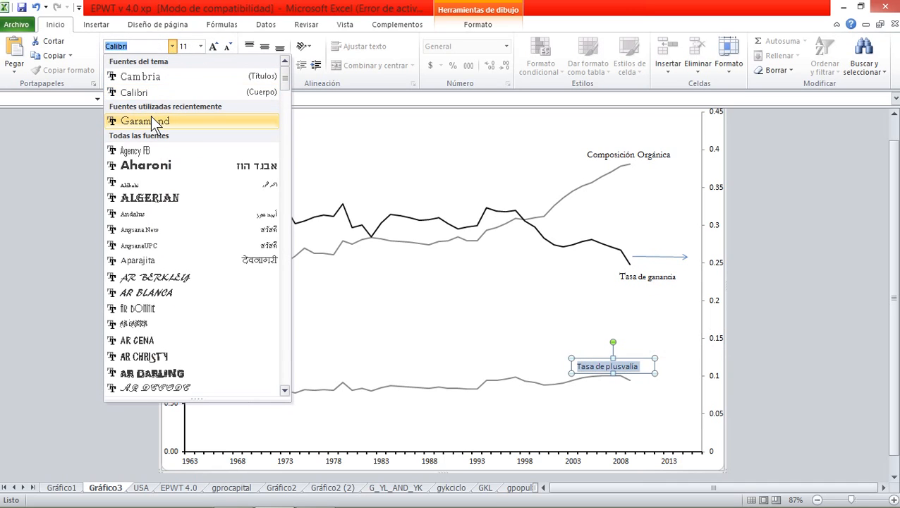
pyautogui.click(150, 117)
pyautogui.click(202, 47)
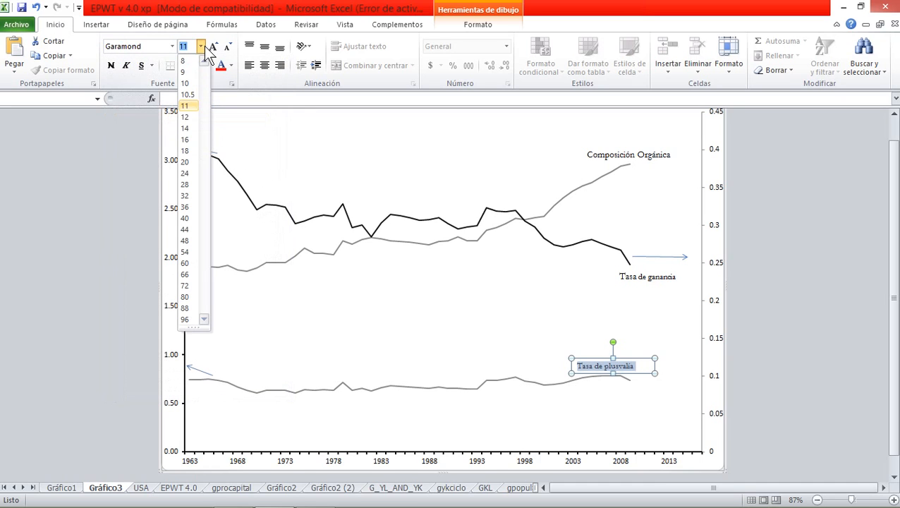
pyautogui.click(186, 117)
pyautogui.click(398, 248)
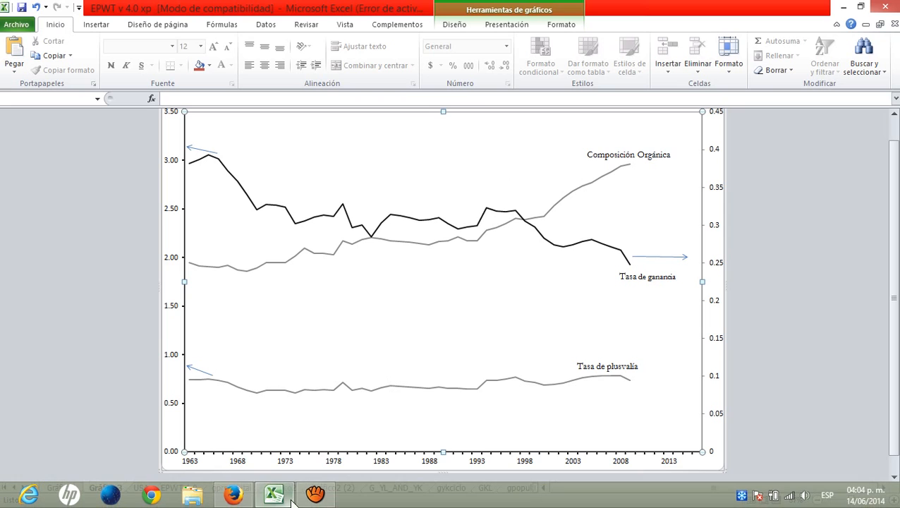
pyautogui.click(311, 496)
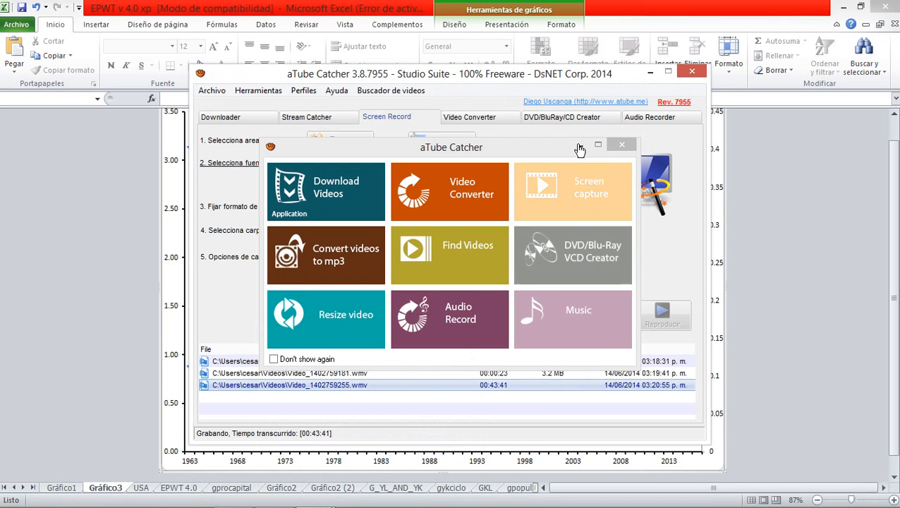